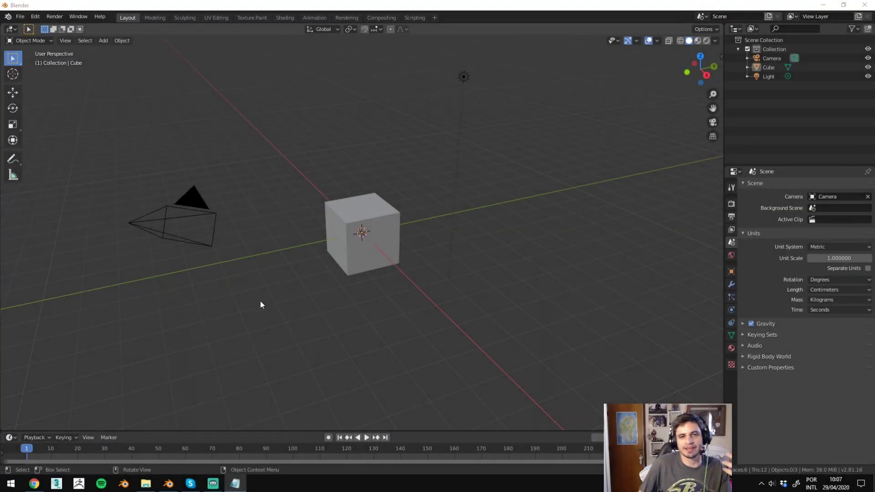
# Step: Select the default camera and light, delete them both, and reselect the cube
pyautogui.click(365, 214)
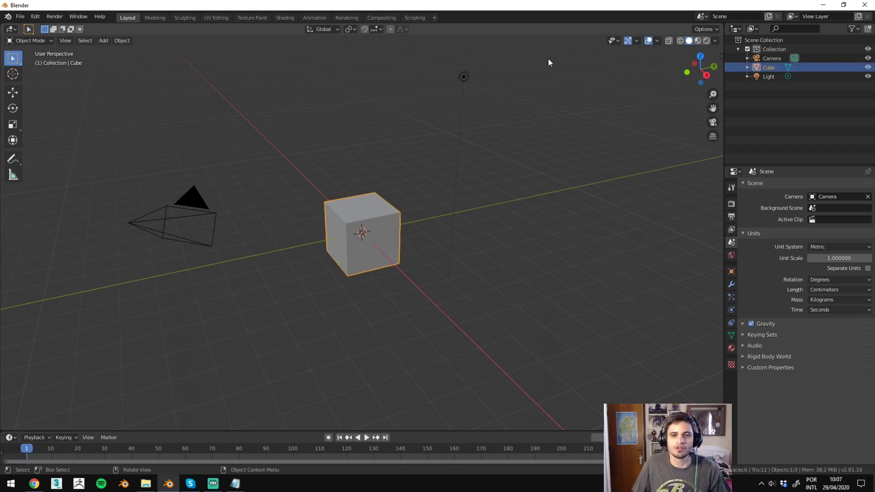
pyautogui.moveTo(548, 57); pyautogui.dragTo(365, 109)
pyautogui.keyDown('shift'); pyautogui.moveTo(271, 139); pyautogui.dragTo(145, 220); pyautogui.keyUp('shift')
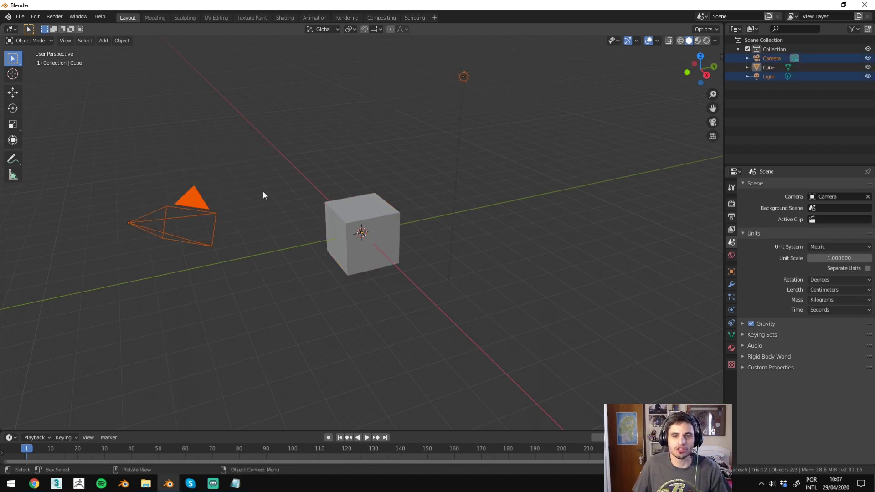
pyautogui.hotkey('alt', 'a')
pyautogui.moveTo(529, 66); pyautogui.dragTo(456, 103)
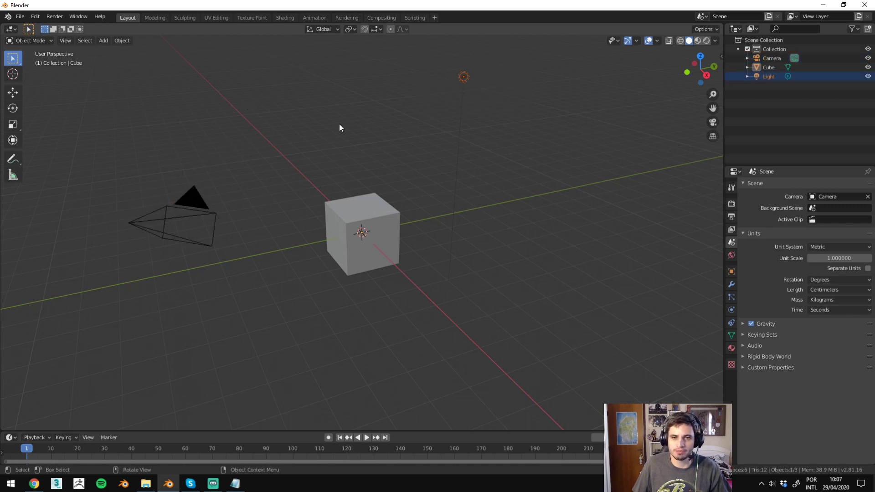
pyautogui.keyDown('shift'); pyautogui.moveTo(139, 179); pyautogui.dragTo(242, 263); pyautogui.keyUp('shift')
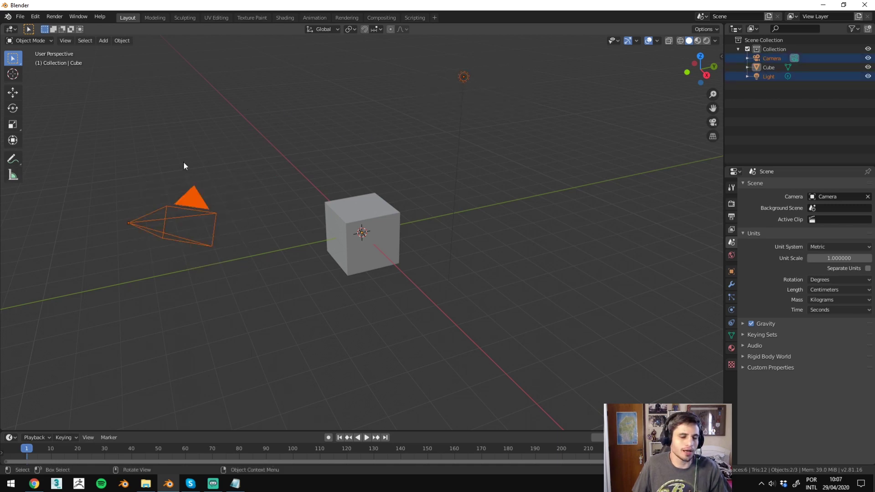
pyautogui.press('x')
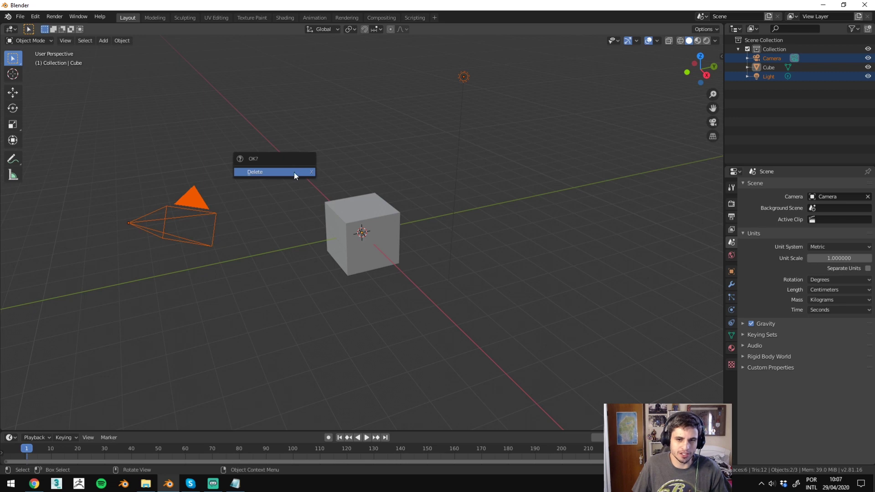
pyautogui.click(305, 173)
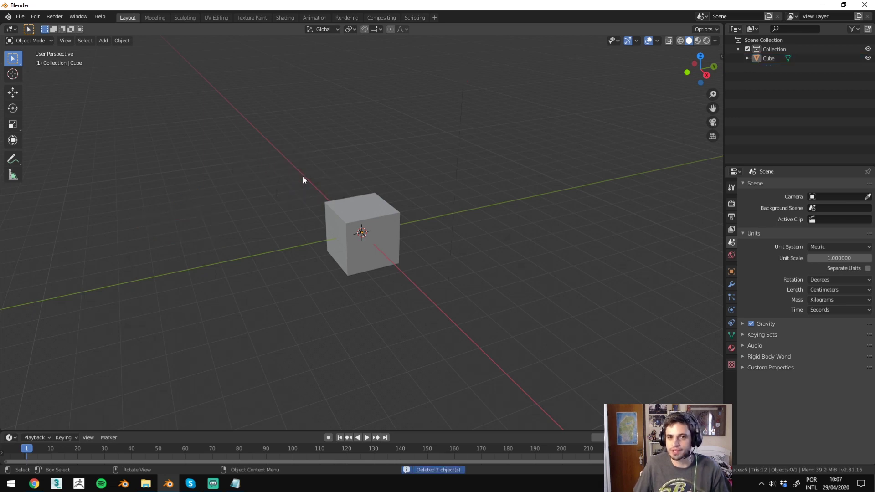
pyautogui.click(332, 206)
pyautogui.moveTo(259, 203)
pyautogui.mouseDown(button='middle')
pyautogui.moveTo(280, 212)
pyautogui.moveTo(343, 189)
pyautogui.mouseUp(button='middle')
# Step: Orbit and zoom around the cube, checking the viewport shading choices without changing them
pyautogui.press('z')
pyautogui.press('Escape')
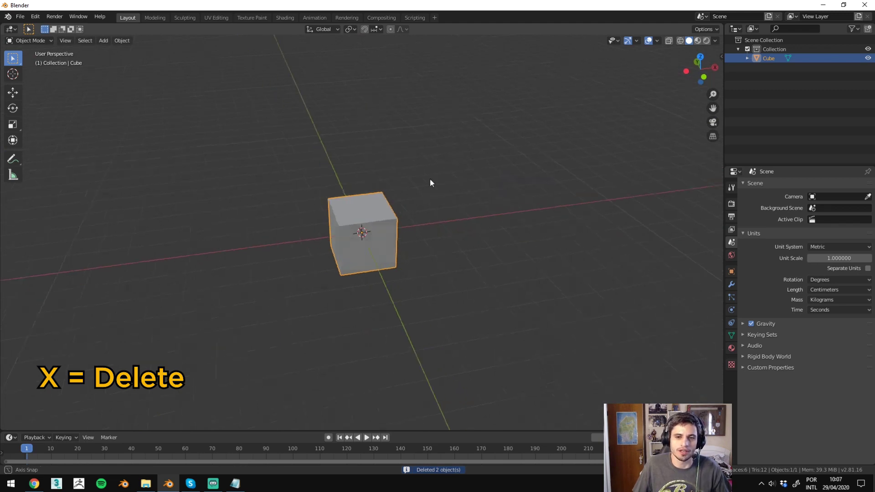
pyautogui.scroll(3, 410, 187)
pyautogui.moveTo(394, 196)
pyautogui.mouseDown(button='middle')
pyautogui.moveTo(297, 253)
pyautogui.moveTo(334, 240)
pyautogui.moveTo(367, 190)
pyautogui.moveTo(318, 195)
pyautogui.mouseUp(button='middle')
pyautogui.scroll(-3, 343, 192)
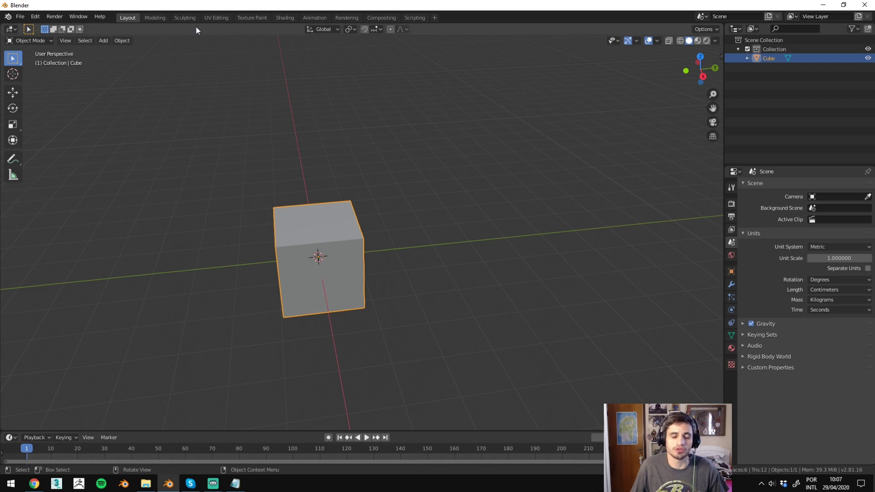
# Step: Visit the Modeling and Sculpting workspaces, return to Layout, and bring up the interaction mode pie menu
pyautogui.click(150, 18)
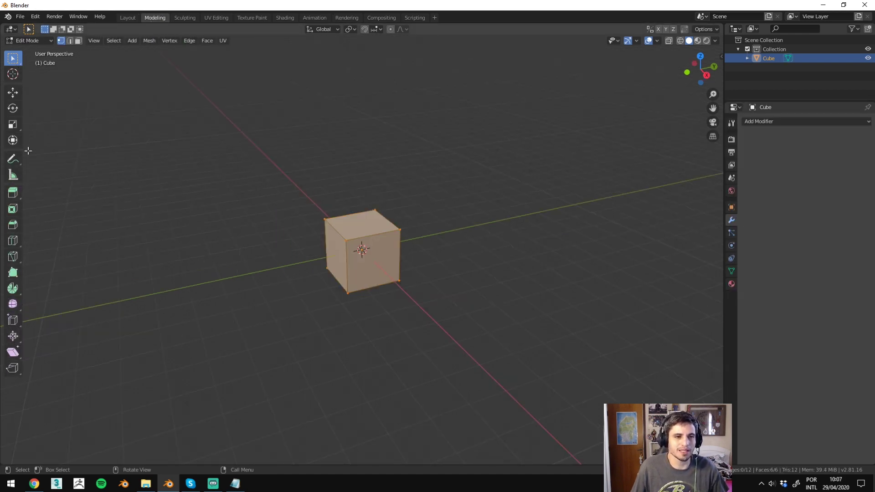
pyautogui.click(185, 18)
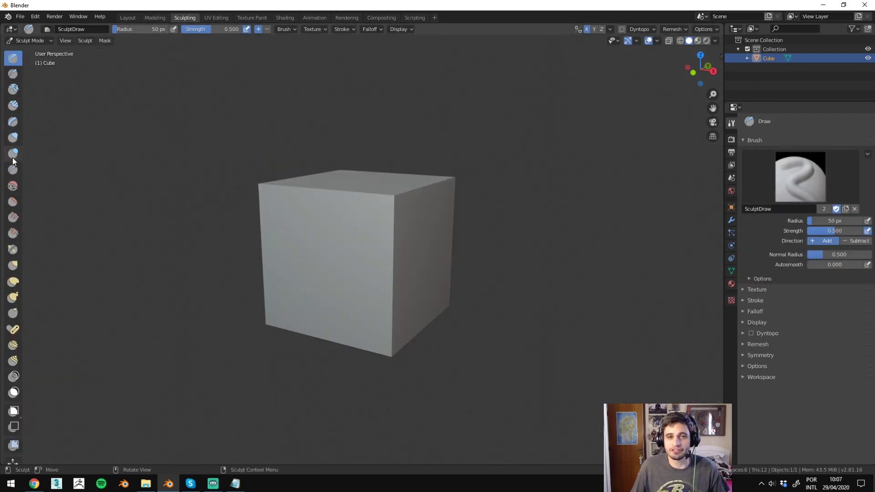
pyautogui.click(128, 18)
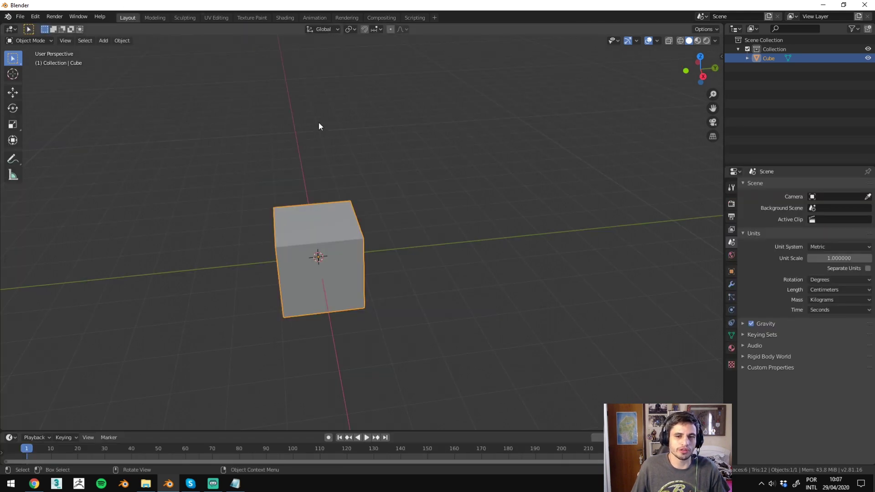
pyautogui.moveTo(318, 124)
pyautogui.mouseDown(button='middle')
pyautogui.moveTo(255, 133)
pyautogui.moveTo(308, 141)
pyautogui.moveTo(334, 131)
pyautogui.mouseUp(button='middle')
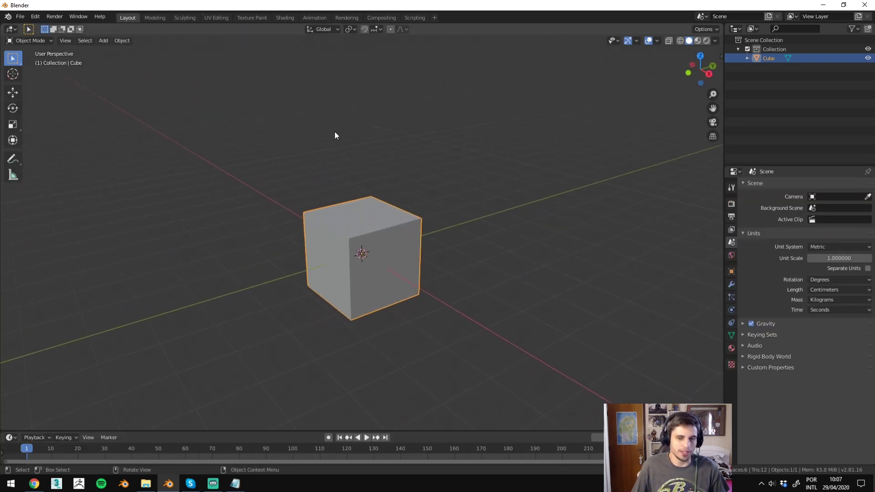
pyautogui.hotkey('ctrl', 'Tab')
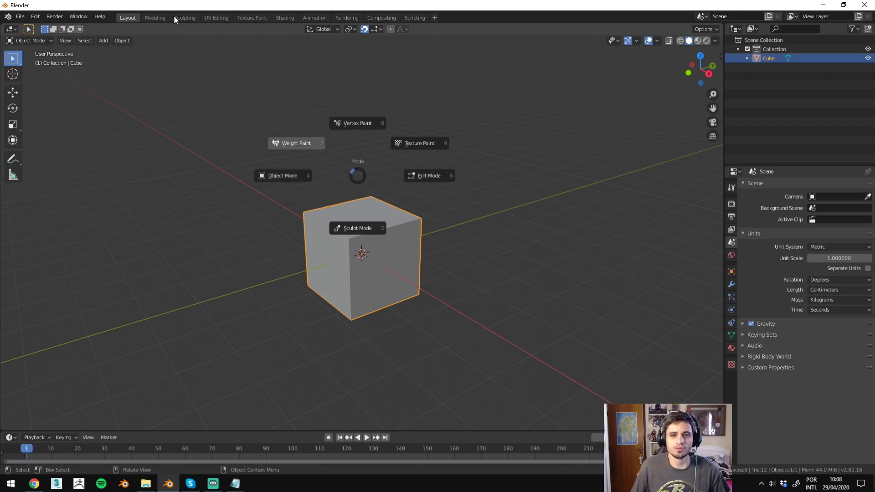
# Step: Put the cube into Sculpt Mode and try a test stroke on its top
pyautogui.click(369, 227)
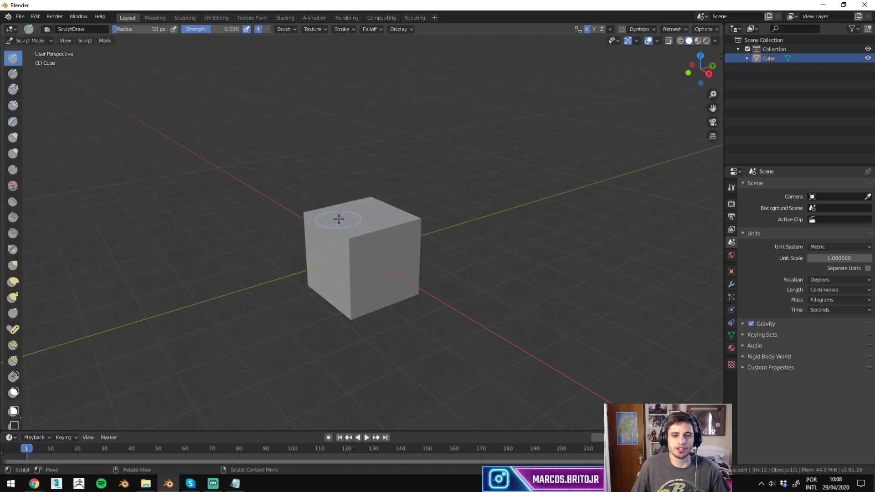
pyautogui.moveTo(338, 219); pyautogui.dragTo(416, 215)
pyautogui.scroll(5, 327, 198)
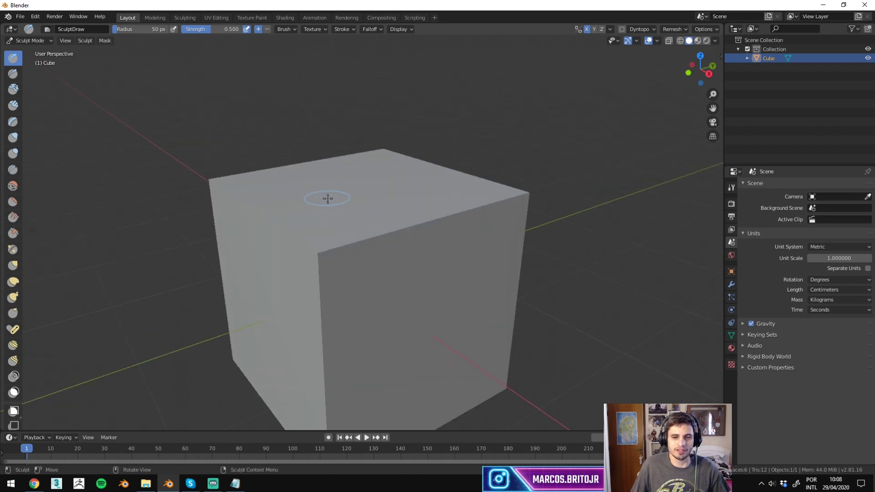
pyautogui.scroll(-3, 341, 191)
pyautogui.scroll(-4, 328, 172)
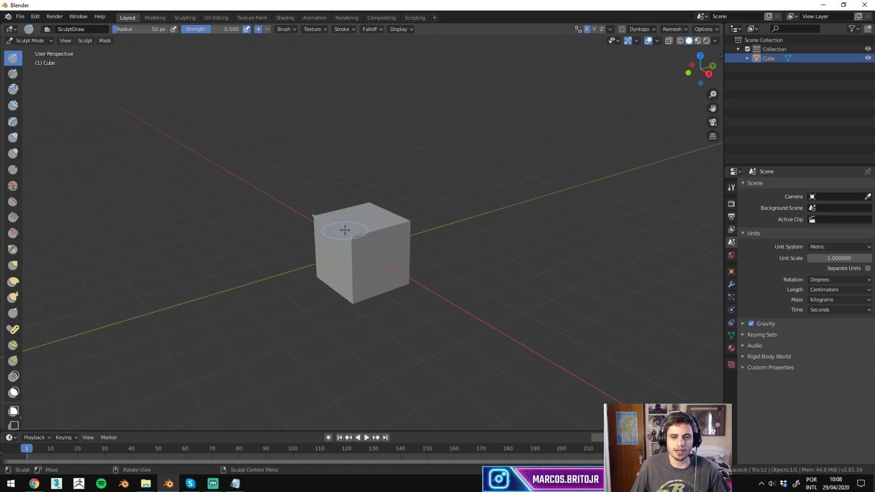
pyautogui.scroll(2, 351, 230)
# Step: Use the Smooth brush at 132 px radius, undoing the test smoothing so the cube stays intact
pyautogui.hotkey('shift', 's')
pyautogui.press('f')
pyautogui.moveTo(356, 205); pyautogui.dragTo(400, 237)
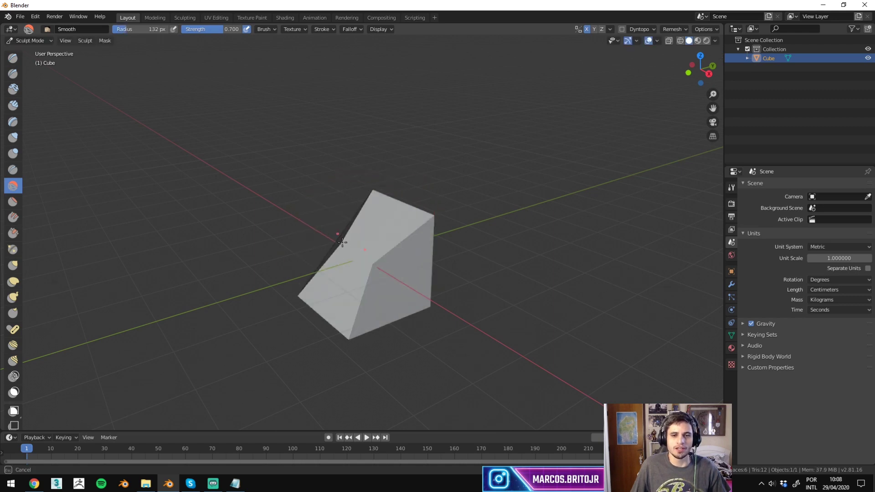
pyautogui.hotkey('ctrl', 'z')
pyautogui.press('f')
pyautogui.click(204, 164)
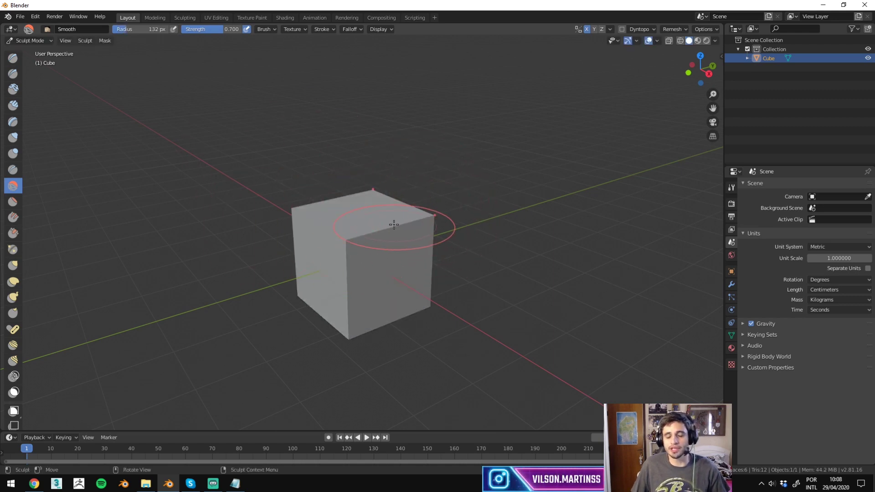
pyautogui.rightClick(393, 224)
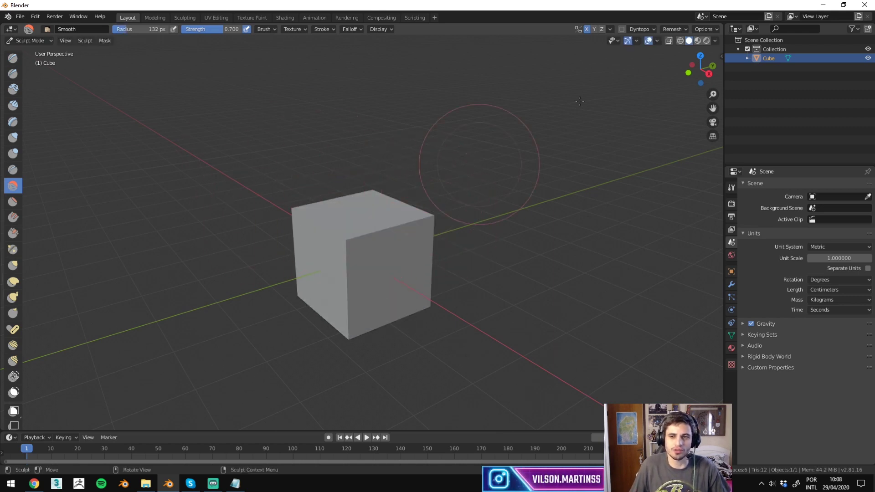
pyautogui.click(716, 41)
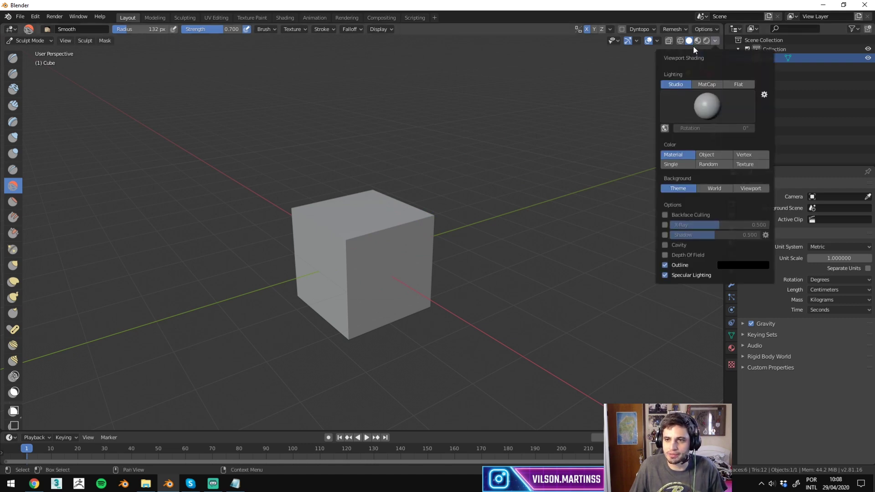
# Step: Preview the cube in wireframe, return to Solid shading, enter Edit Mode and deselect everything
pyautogui.click(680, 40)
pyautogui.moveTo(588, 137)
pyautogui.mouseDown(button='middle')
pyautogui.moveTo(461, 120)
pyautogui.moveTo(356, 231)
pyautogui.moveTo(258, 227)
pyautogui.moveTo(465, 176)
pyautogui.mouseUp(button='middle')
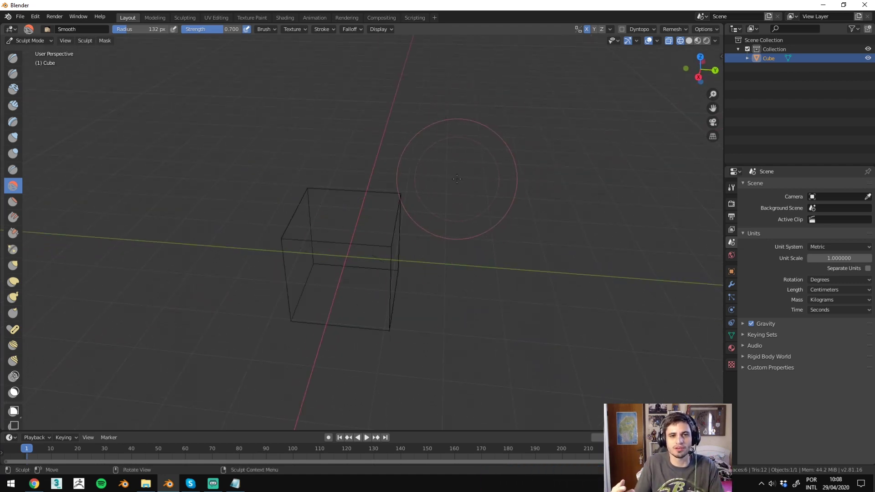
pyautogui.hotkey('shift', 'z')
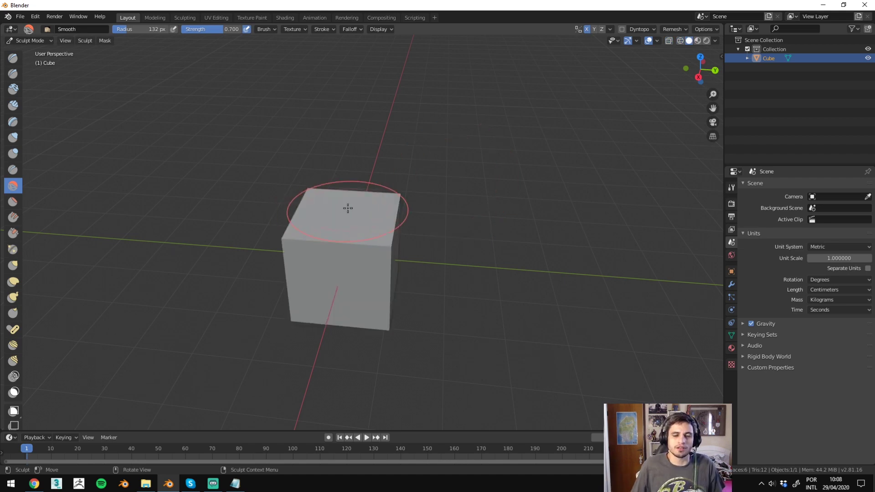
pyautogui.hotkey('ctrl', 'Tab')
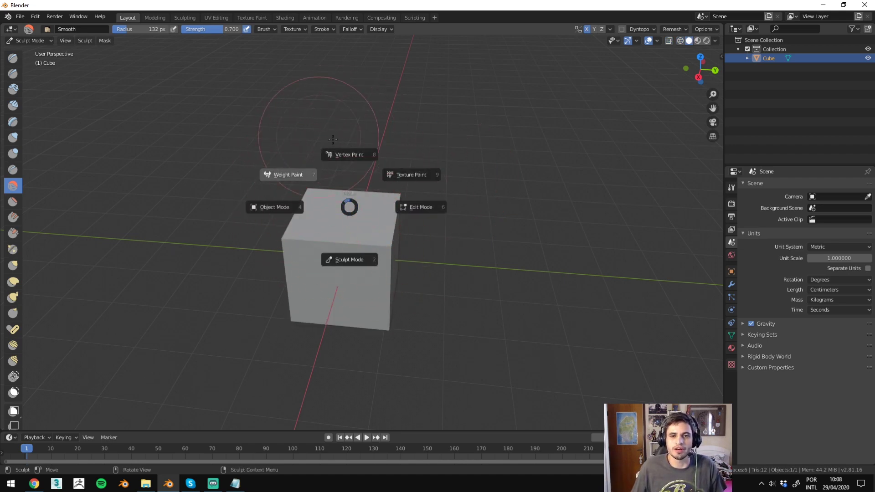
pyautogui.click(411, 207)
pyautogui.moveTo(253, 211)
pyautogui.mouseDown(button='middle')
pyautogui.moveTo(522, 176)
pyautogui.moveTo(215, 213)
pyautogui.moveTo(371, 180)
pyautogui.moveTo(238, 213)
pyautogui.moveTo(261, 211)
pyautogui.mouseUp(button='middle')
pyautogui.click(521, 176)
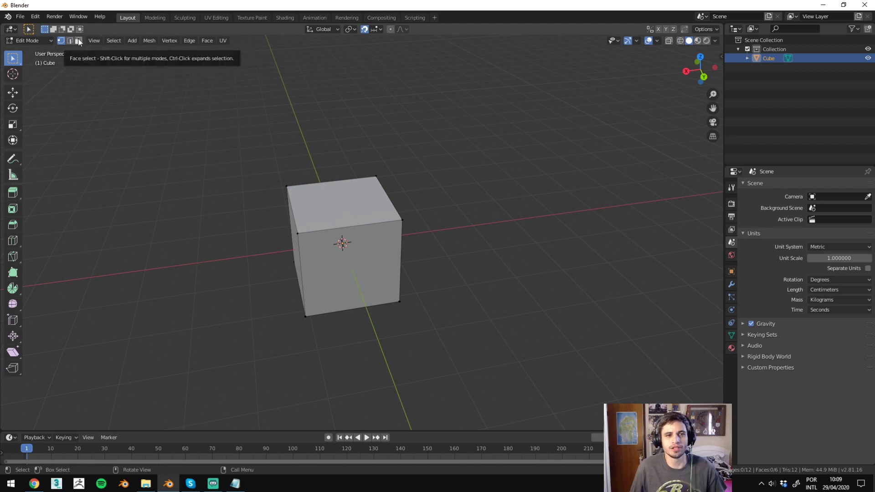
pyautogui.press('3')
pyautogui.click(336, 200)
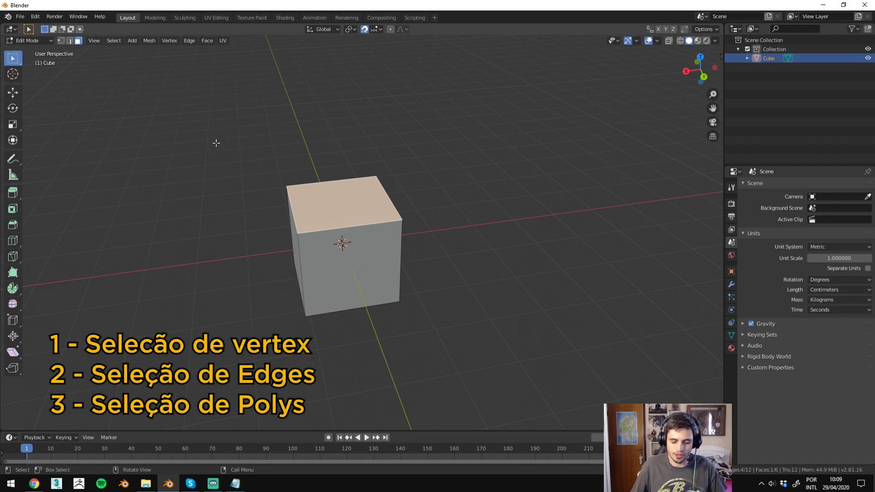
pyautogui.moveTo(312, 135); pyautogui.dragTo(384, 166, button='middle')
pyautogui.press('1')
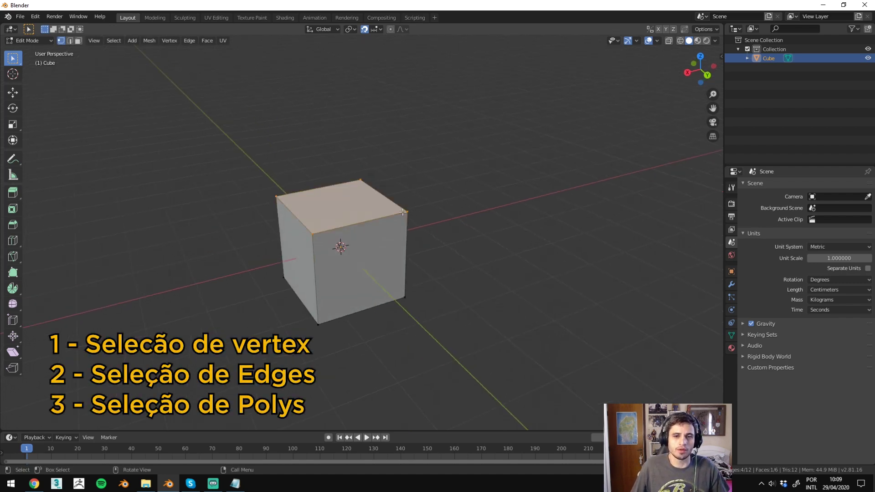
pyautogui.moveTo(404, 148); pyautogui.dragTo(318, 197)
pyautogui.press('3')
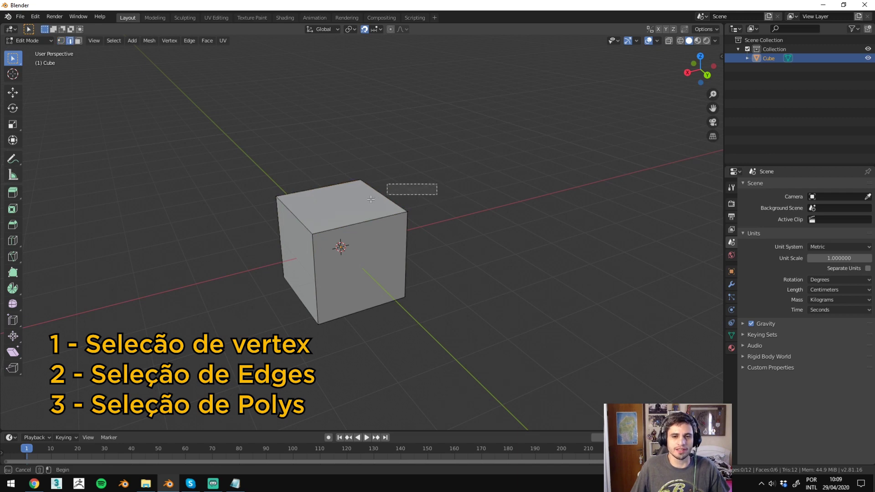
pyautogui.moveTo(448, 200); pyautogui.dragTo(364, 182)
pyautogui.click(364, 215)
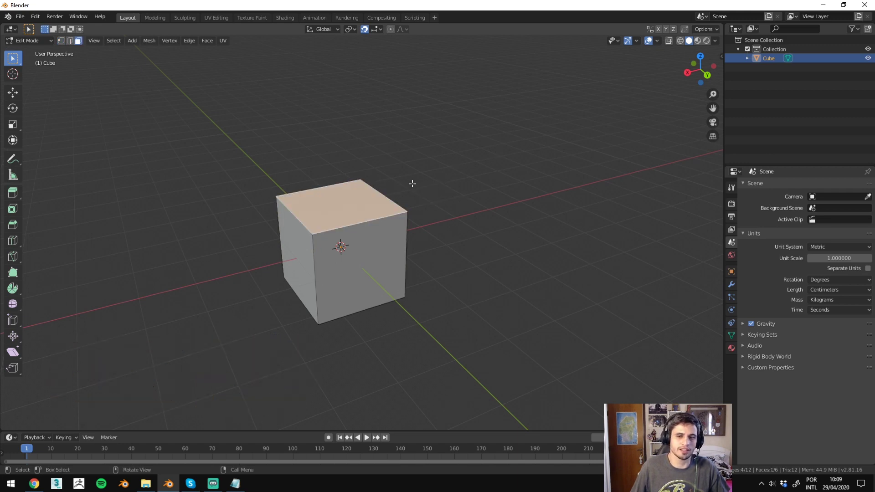
pyautogui.press('g')
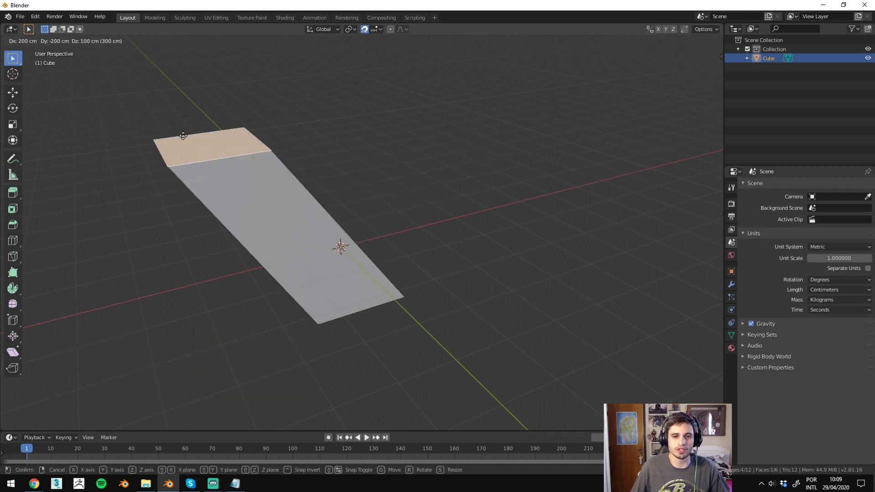
pyautogui.click(541, 100)
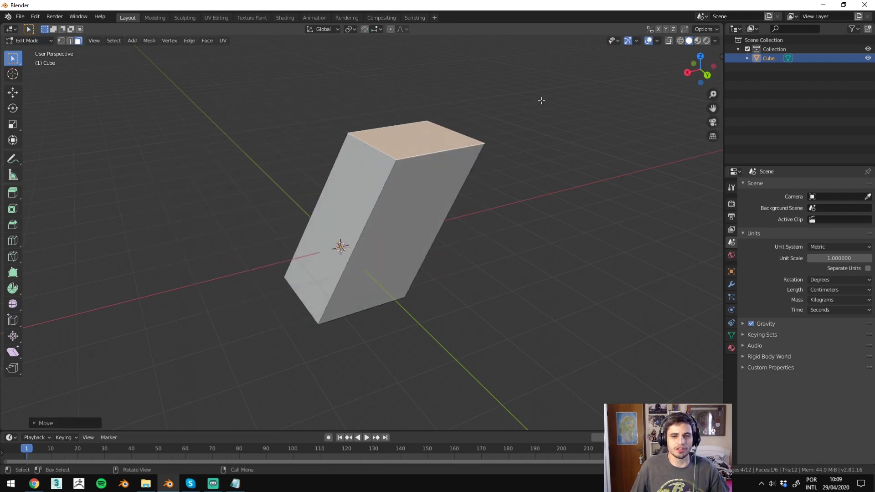
pyautogui.hotkey('ctrl', 'z')
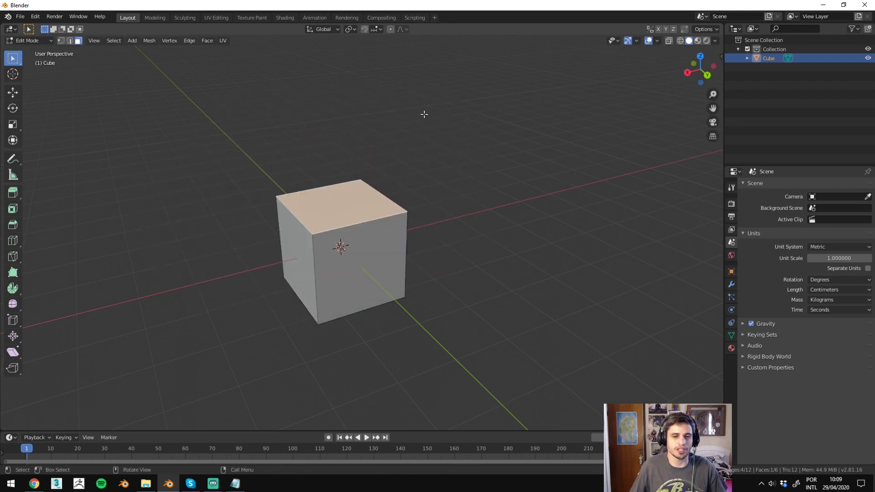
pyautogui.press('r')
pyautogui.click(481, 276)
pyautogui.hotkey('ctrl', 'z')
pyautogui.press('s')
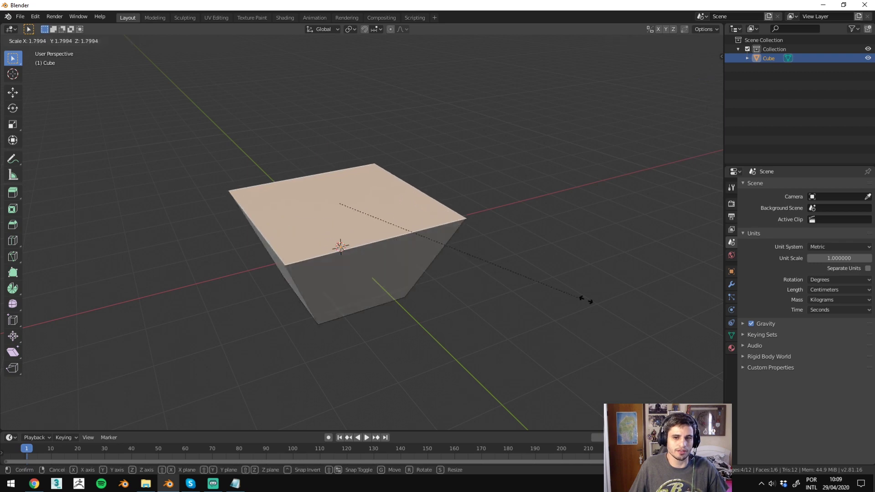
pyautogui.click(438, 239)
pyautogui.hotkey('ctrl', 'z')
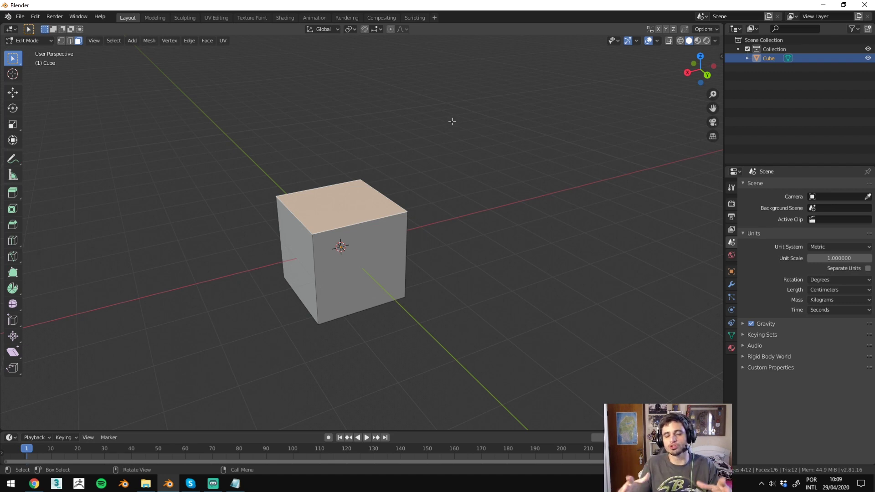
# Step: Orbit to a near-front view of the cube, keep Select Box active, and zoom out
pyautogui.moveTo(451, 122); pyautogui.dragTo(513, 193, button='middle')
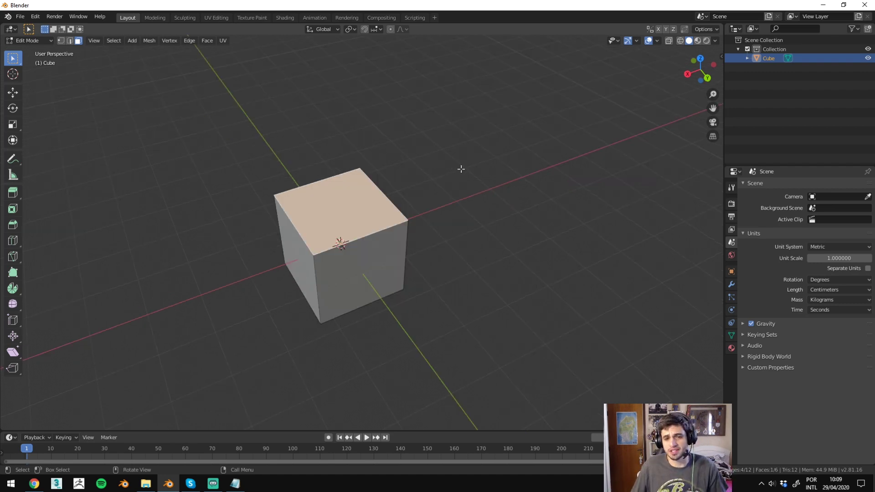
pyautogui.moveTo(460, 169)
pyautogui.mouseDown(button='middle')
pyautogui.moveTo(523, 154)
pyautogui.moveTo(315, 177)
pyautogui.mouseUp(button='middle')
pyautogui.moveTo(379, 186)
pyautogui.mouseDown(button='middle')
pyautogui.moveTo(426, 201)
pyautogui.moveTo(357, 231)
pyautogui.moveTo(302, 203)
pyautogui.moveTo(207, 204)
pyautogui.mouseUp(button='middle')
pyautogui.moveTo(349, 231)
pyautogui.mouseDown(button='middle')
pyautogui.moveTo(290, 192)
pyautogui.moveTo(395, 246)
pyautogui.moveTo(370, 155)
pyautogui.mouseUp(button='middle')
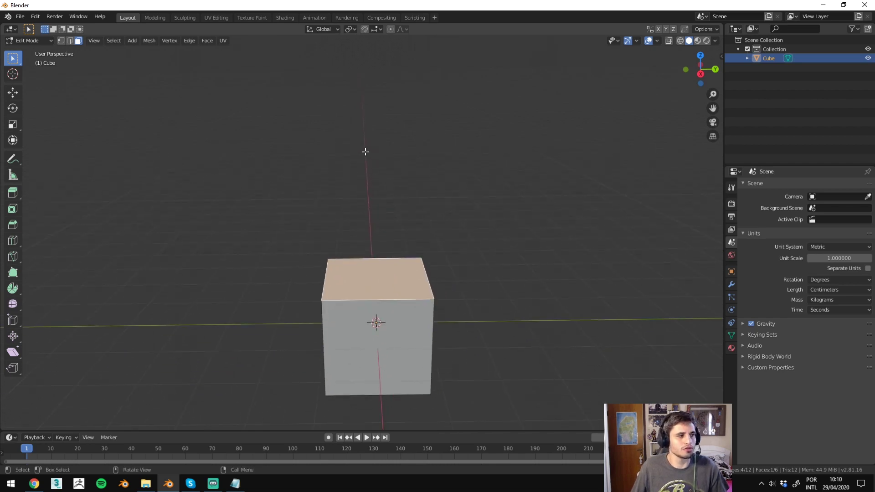
pyautogui.press('w')
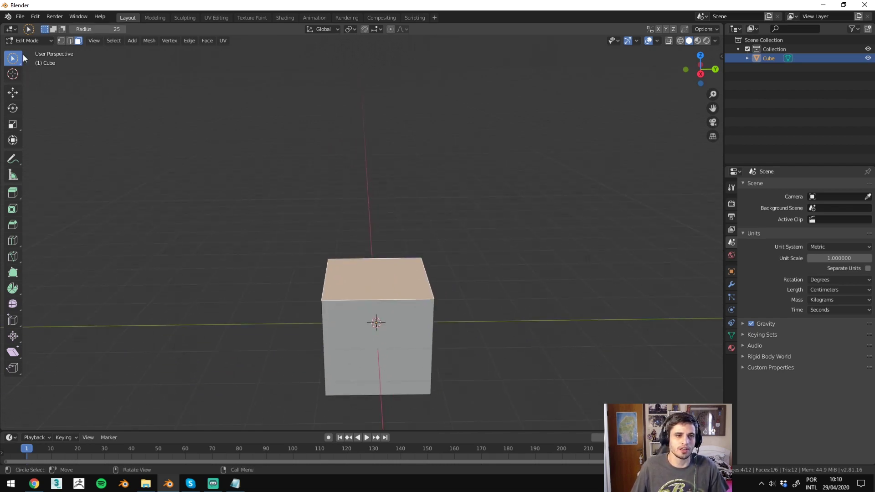
pyautogui.click(18, 60)
pyautogui.click(62, 81)
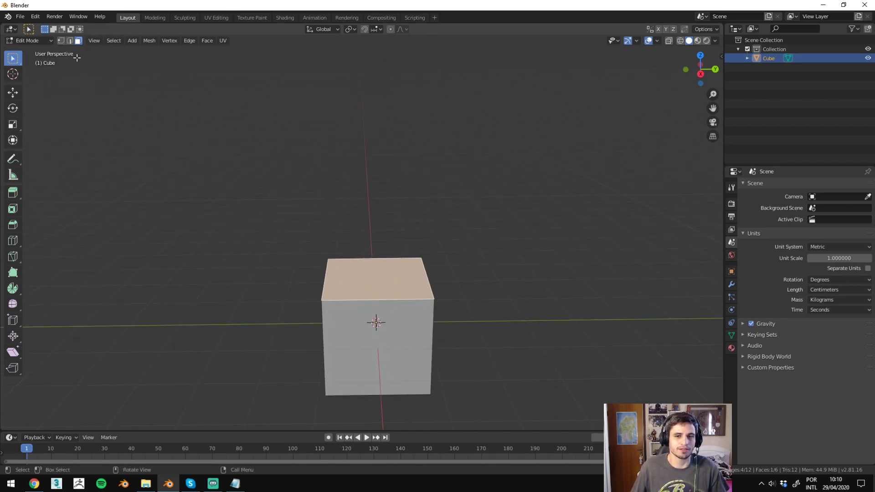
pyautogui.scroll(-1, 331, 254)
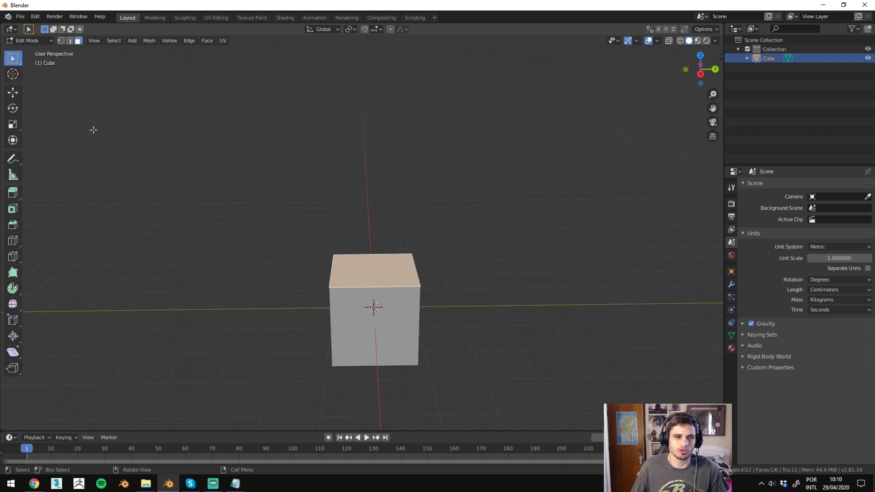
# Step: Move the top face straight up along Z to stretch the cube into a tall column
pyautogui.click(16, 93)
pyautogui.moveTo(418, 204); pyautogui.dragTo(73, 108, button='middle')
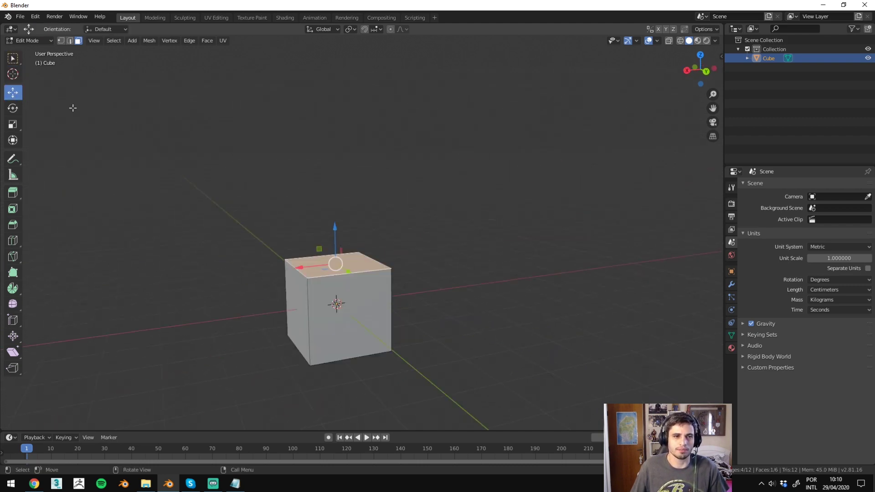
pyautogui.moveTo(378, 193)
pyautogui.mouseDown(button='middle')
pyautogui.moveTo(404, 195)
pyautogui.moveTo(345, 200)
pyautogui.moveTo(422, 225)
pyautogui.mouseUp(button='middle')
pyautogui.press('g')
pyautogui.press('z')
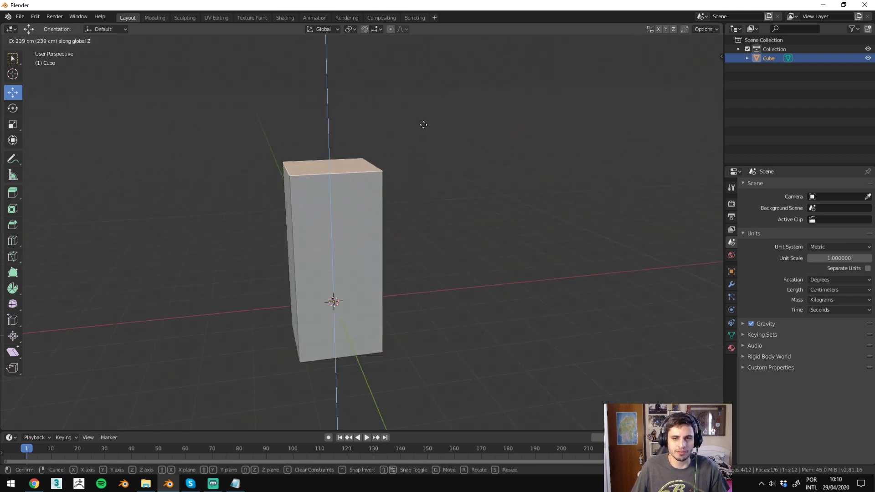
pyautogui.click(423, 42)
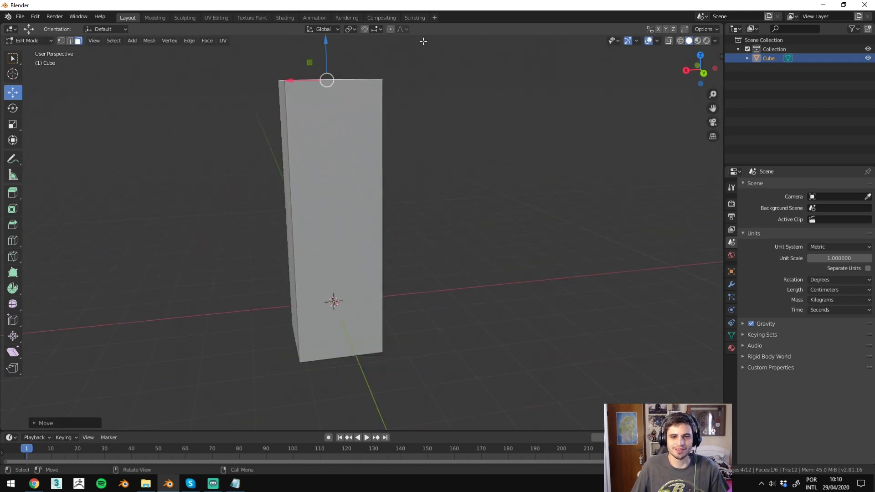
# Step: Orbit around the tall column, select its front face, then deselect it
pyautogui.moveTo(422, 42)
pyautogui.mouseDown(button='middle')
pyautogui.moveTo(499, 104)
pyautogui.moveTo(190, 146)
pyautogui.mouseUp(button='middle')
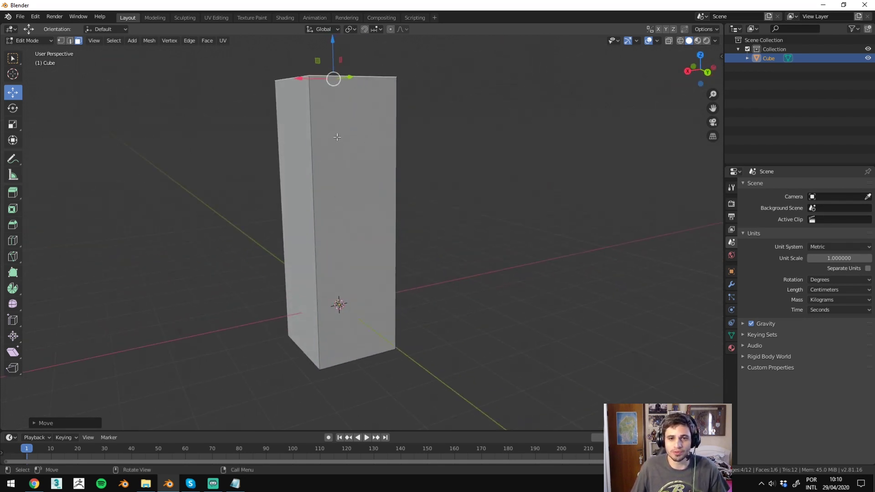
pyautogui.click(337, 137)
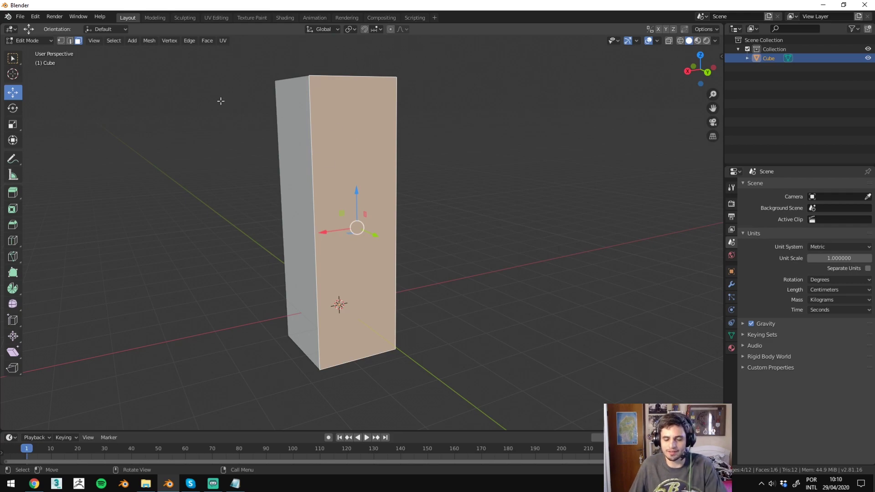
pyautogui.press('Print')
pyautogui.moveTo(216, 67)
pyautogui.mouseDown()
pyautogui.moveTo(512, 422)
pyautogui.moveTo(510, 402)
pyautogui.mouseUp()
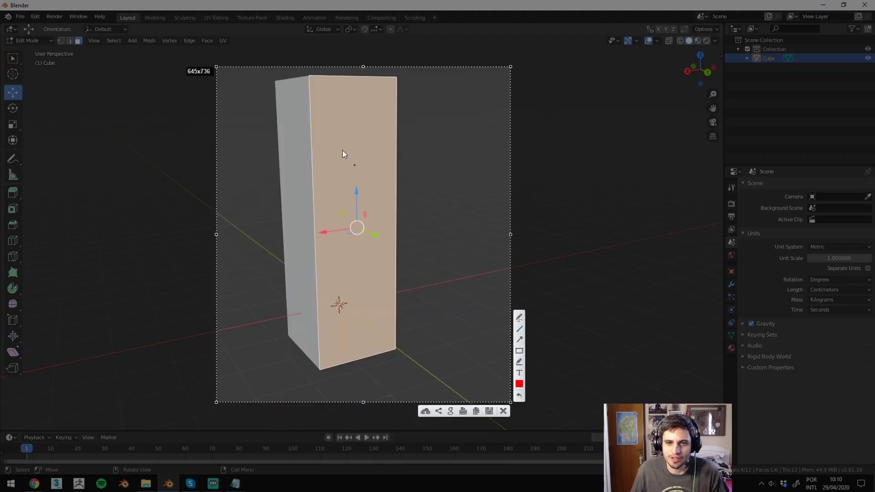
pyautogui.moveTo(321, 119); pyautogui.dragTo(323, 162)
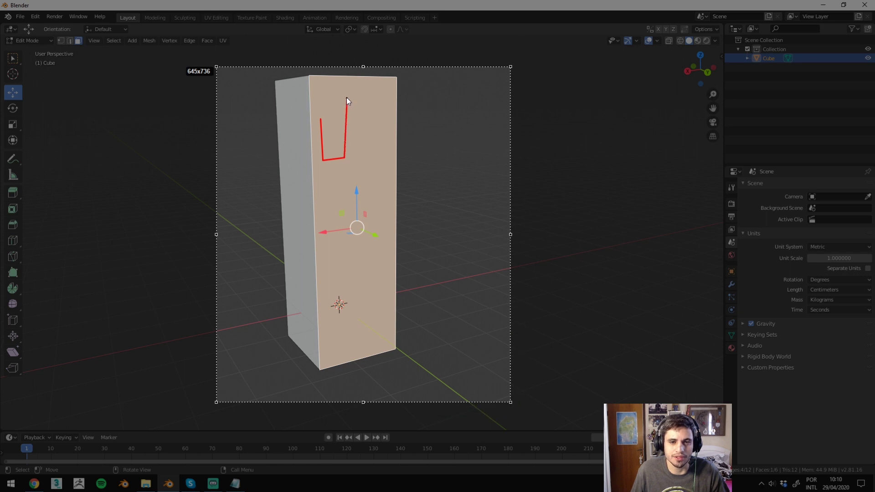
pyautogui.moveTo(317, 119); pyautogui.dragTo(317, 117)
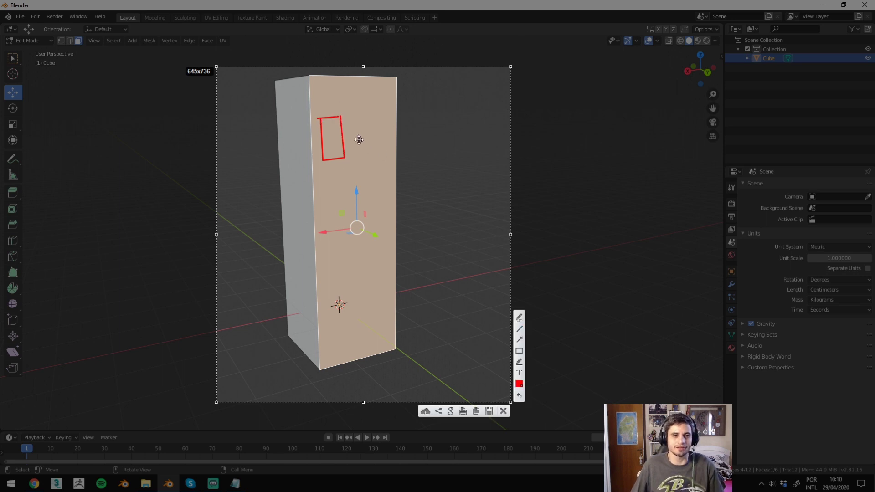
pyautogui.press('Escape')
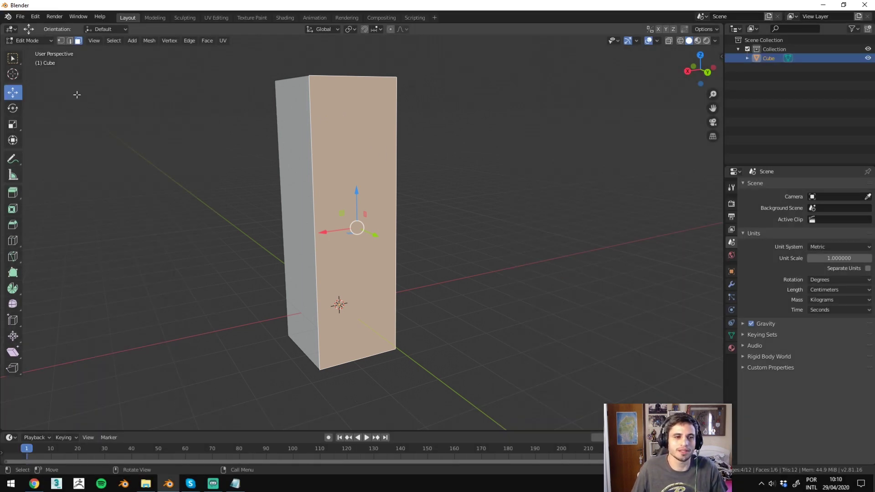
pyautogui.click(453, 124)
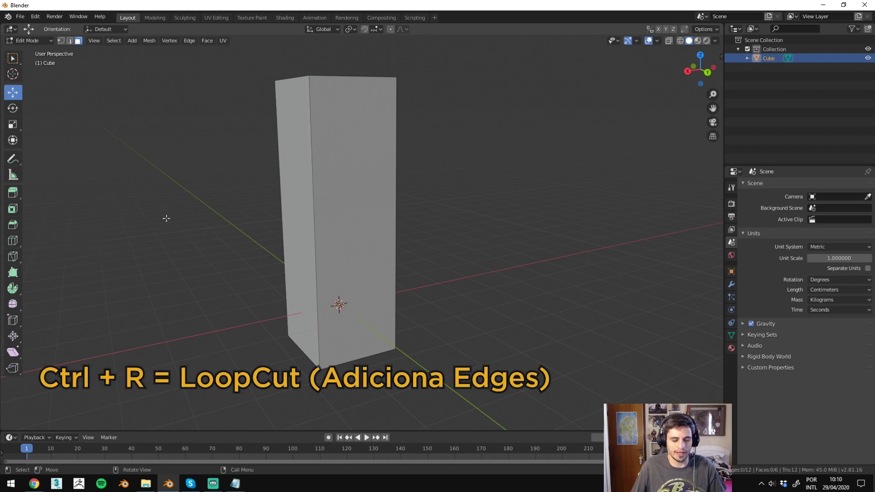
pyautogui.click(14, 246)
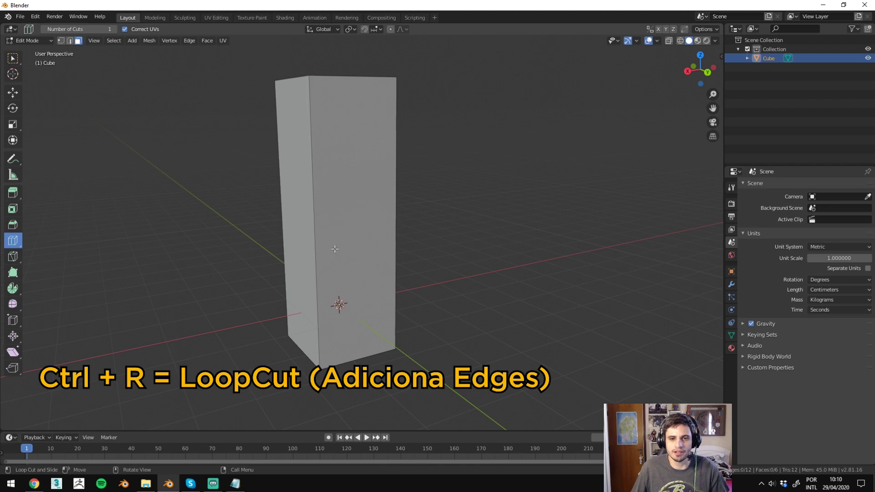
pyautogui.click(321, 229)
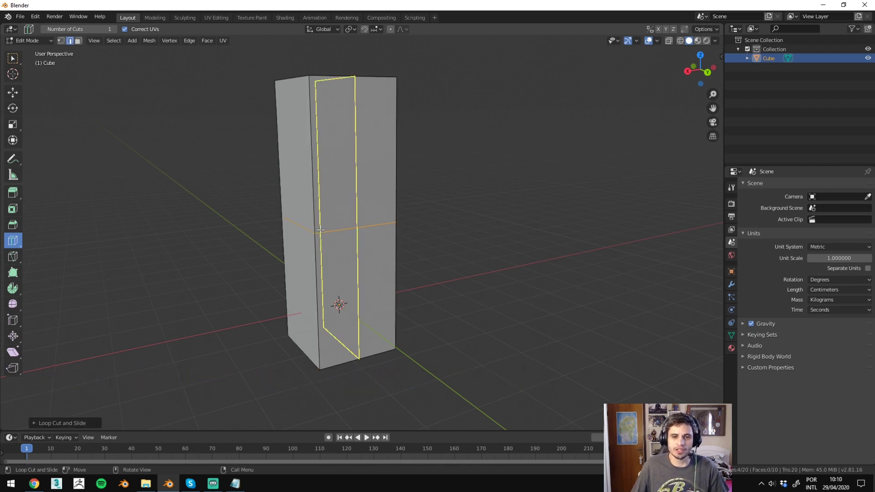
pyautogui.click(347, 182)
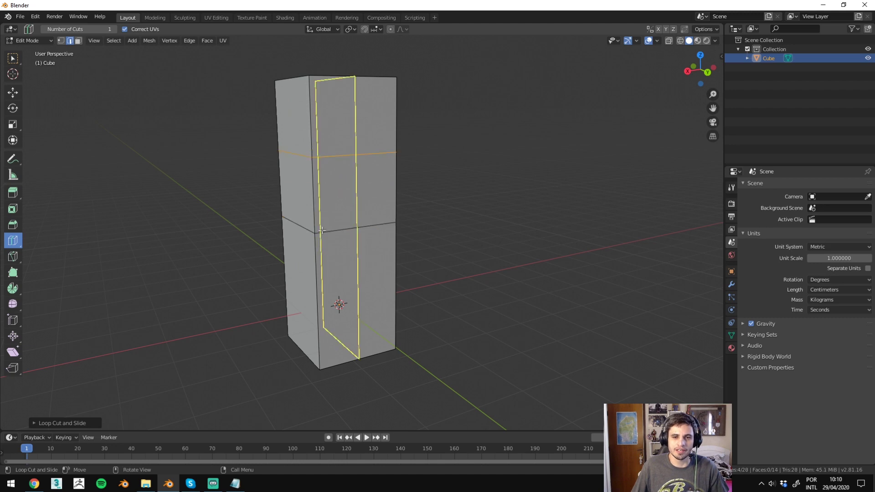
pyautogui.click(322, 261)
pyautogui.press('w')
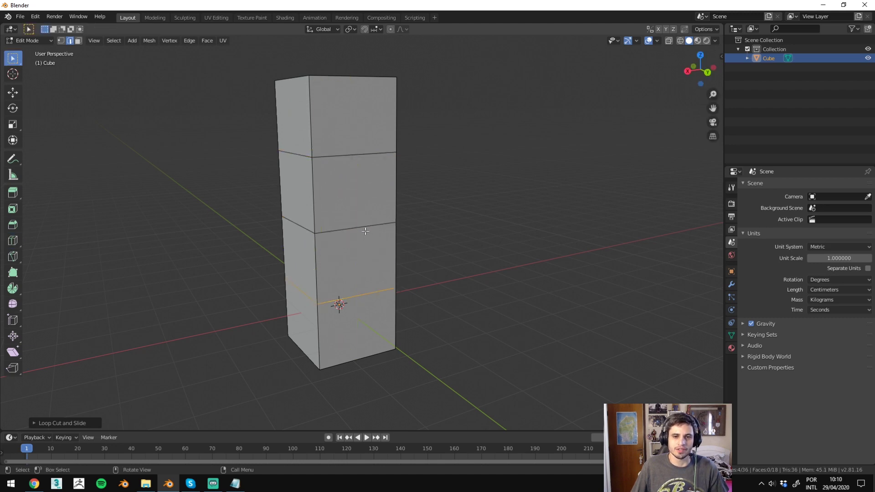
pyautogui.keyDown('alt'); pyautogui.click(365, 231); pyautogui.keyUp('alt')
pyautogui.keyDown('alt'); pyautogui.keyDown('shift'); pyautogui.click(356, 299); pyautogui.keyUp('shift'); pyautogui.keyUp('alt')
pyautogui.hotkey('ctrl', 'x')
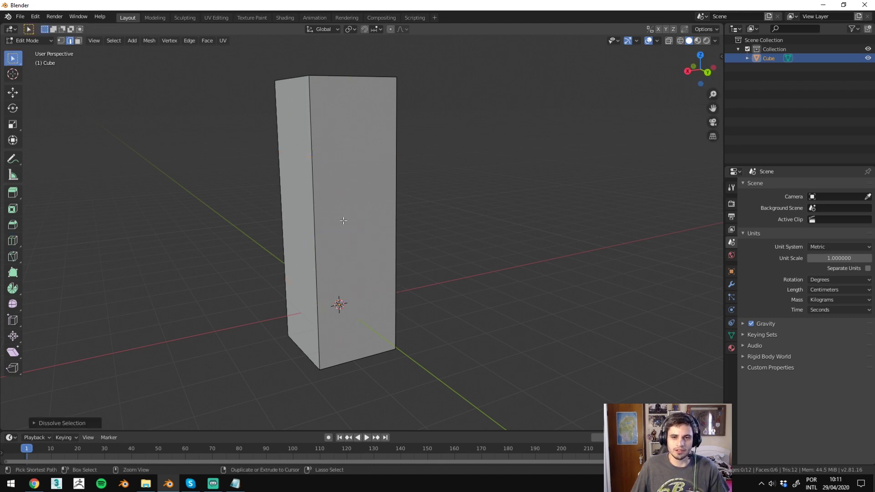
pyautogui.hotkey('ctrl', 'r')
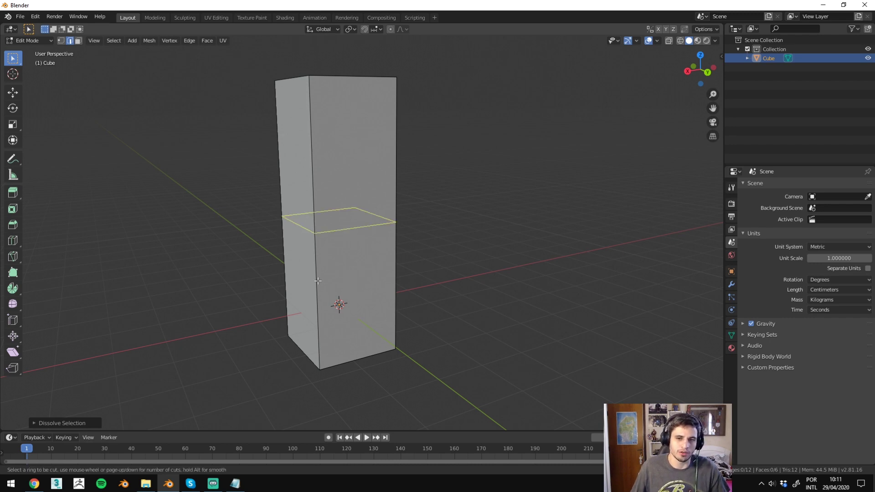
pyautogui.click(317, 251)
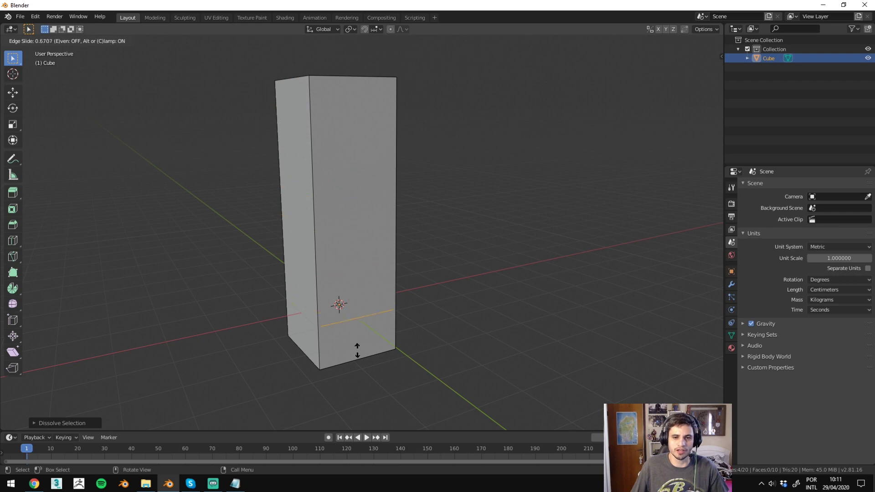
pyautogui.press('Escape')
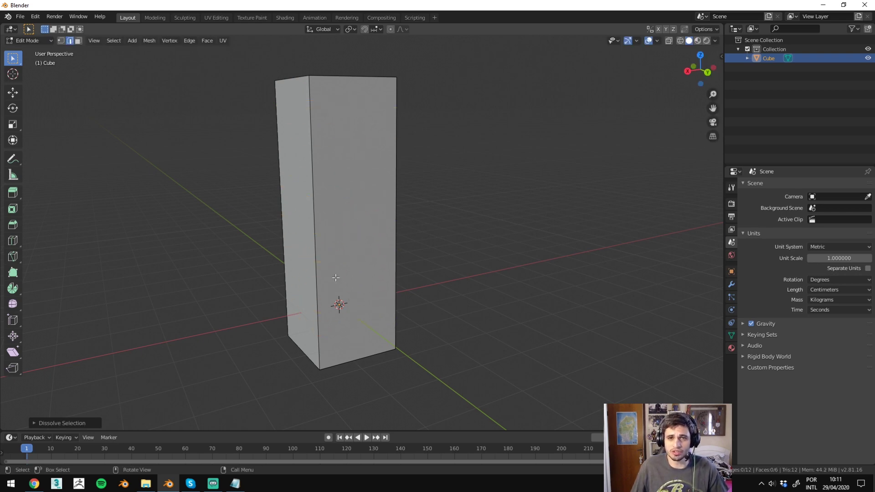
# Step: Add a centred 7-cut horizontal loop cut around the column and expand its settings panel
pyautogui.hotkey('ctrl', 'r')
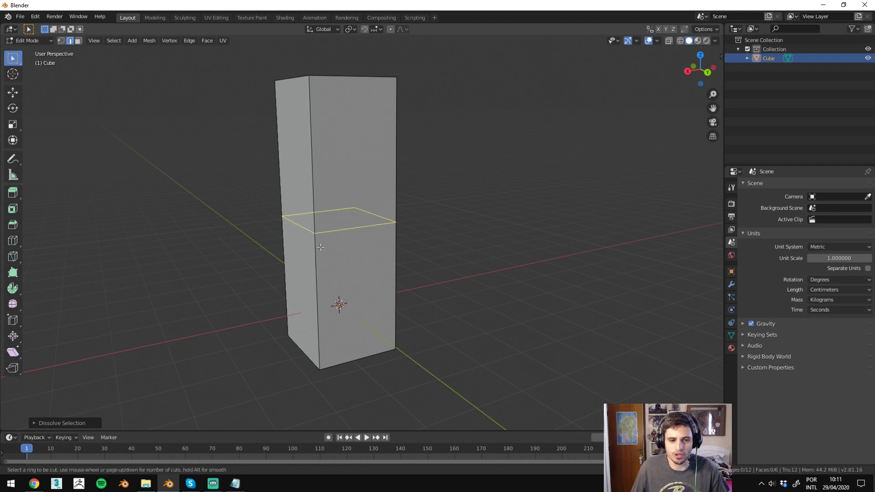
pyautogui.scroll(1, 321, 247)
pyautogui.scroll(1, 321, 247)
pyautogui.scroll(2, 321, 247)
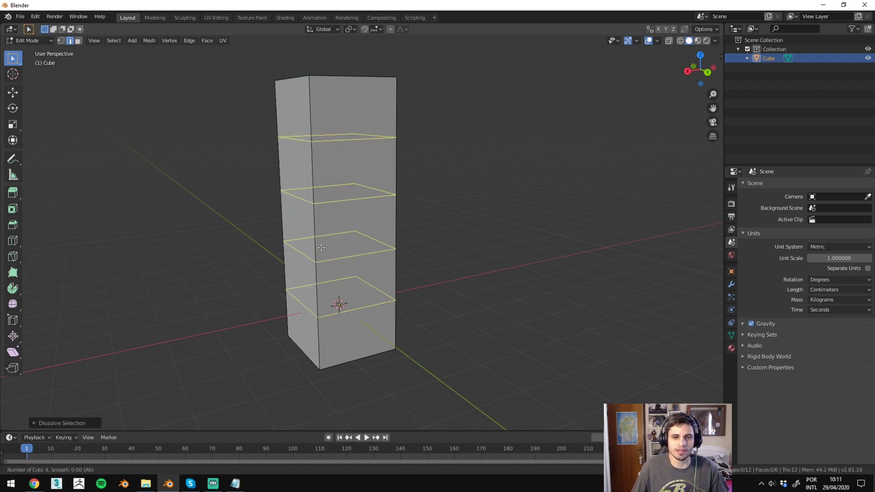
pyautogui.scroll(1, 321, 248)
pyautogui.scroll(1, 321, 247)
pyautogui.click(321, 246)
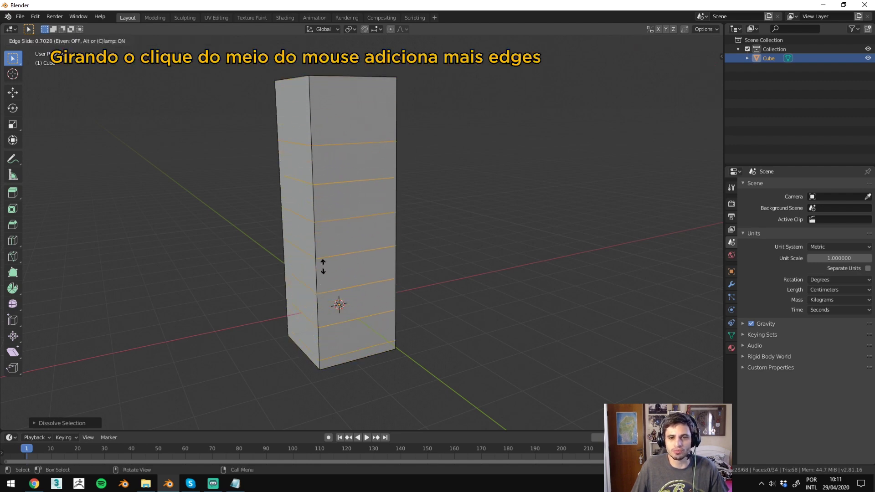
pyautogui.click(326, 238)
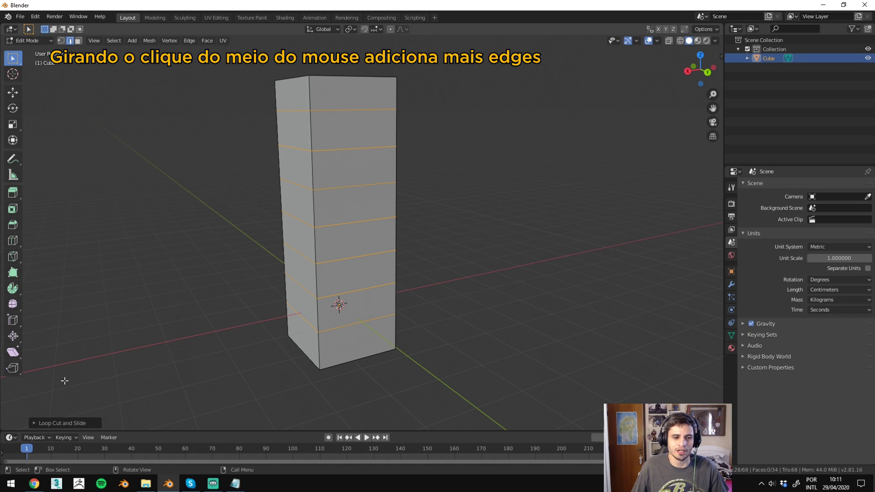
pyautogui.click(37, 424)
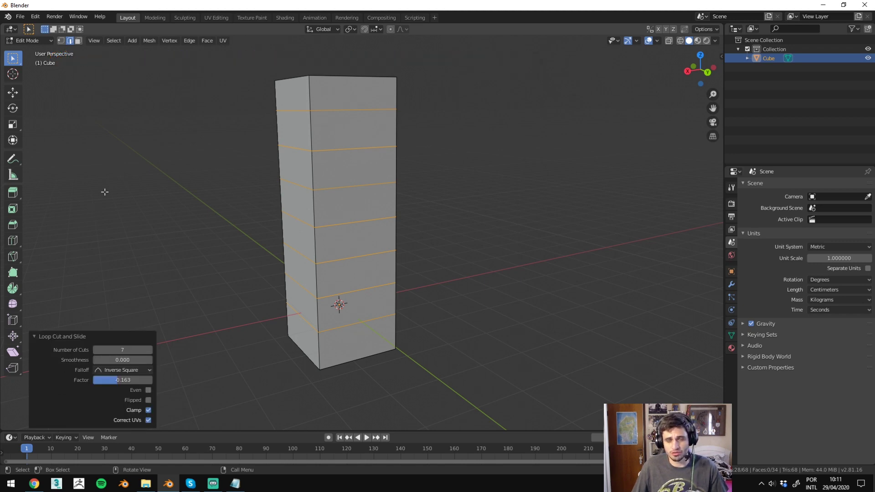
# Step: Change the last loop cut's Number of Cuts to 9, then orbit to the tower's front
pyautogui.press('F9')
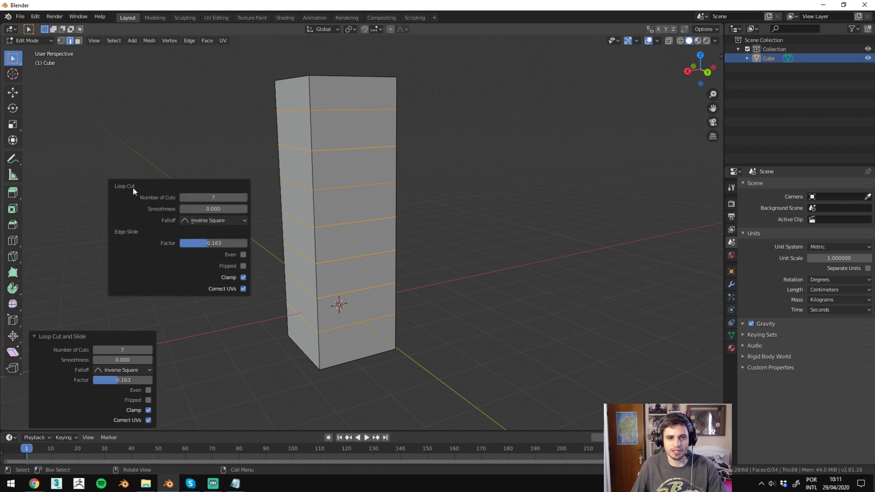
pyautogui.moveTo(232, 196); pyautogui.dragTo(262, 196)
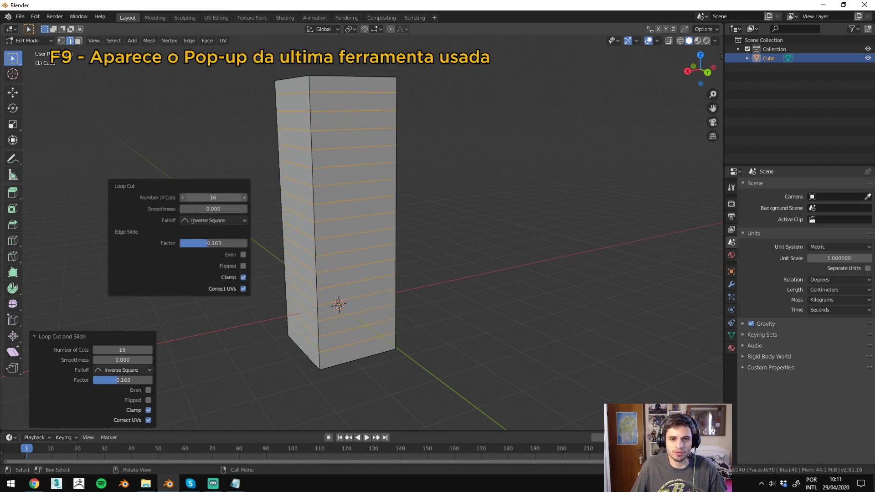
pyautogui.moveTo(213, 197); pyautogui.dragTo(223, 197)
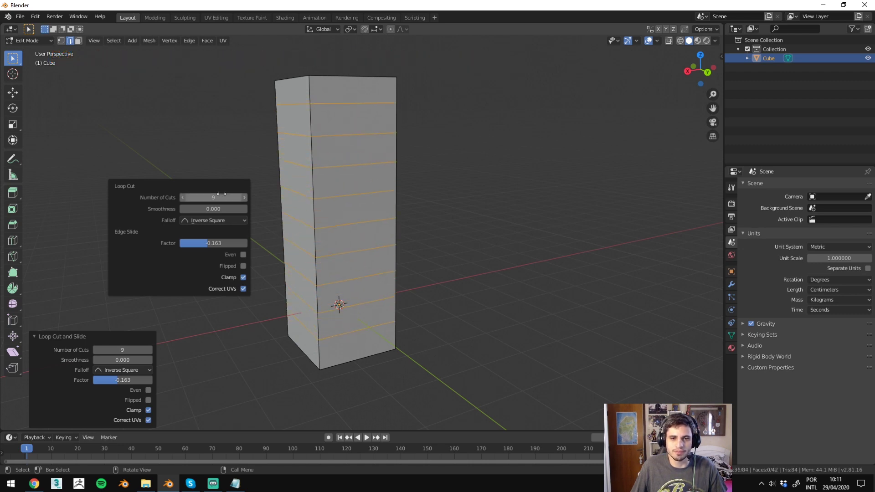
pyautogui.moveTo(177, 118); pyautogui.dragTo(211, 146)
pyautogui.moveTo(211, 147)
pyautogui.mouseDown(button='middle')
pyautogui.moveTo(244, 163)
pyautogui.moveTo(119, 169)
pyautogui.moveTo(239, 163)
pyautogui.moveTo(216, 70)
pyautogui.mouseUp(button='middle')
# Step: Start a new loop cut previewing vertically down the tower's front face
pyautogui.press('Print')
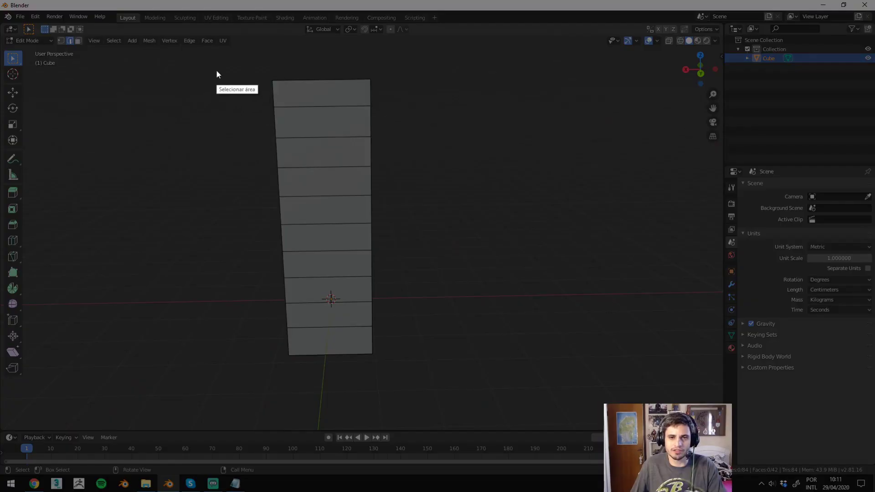
pyautogui.moveTo(214, 66); pyautogui.dragTo(478, 386)
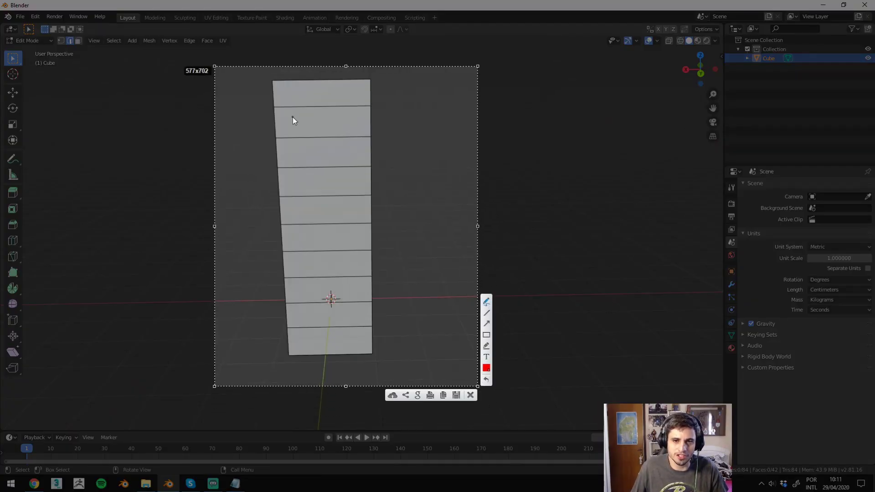
pyautogui.moveTo(293, 117)
pyautogui.mouseDown()
pyautogui.moveTo(289, 108)
pyautogui.moveTo(300, 146)
pyautogui.mouseUp()
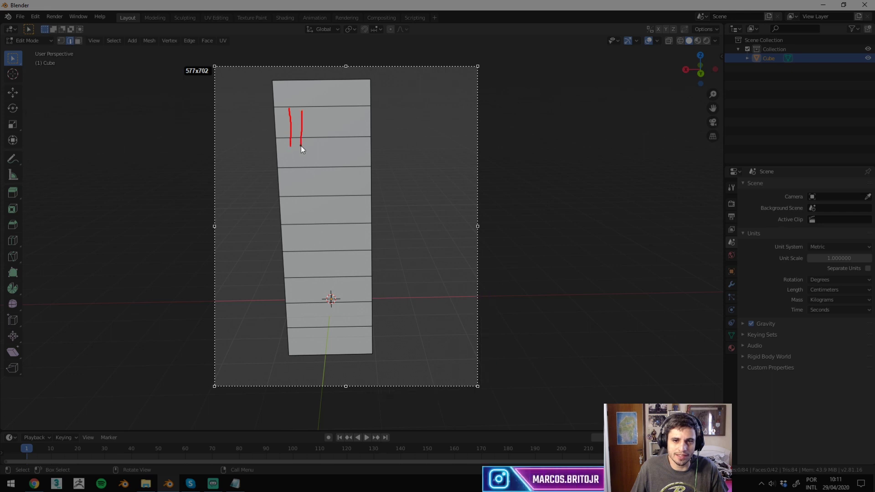
pyautogui.moveTo(289, 79); pyautogui.dragTo(296, 346)
pyautogui.moveTo(302, 87)
pyautogui.mouseDown()
pyautogui.moveTo(306, 374)
pyautogui.moveTo(317, 124)
pyautogui.moveTo(330, 372)
pyautogui.mouseUp()
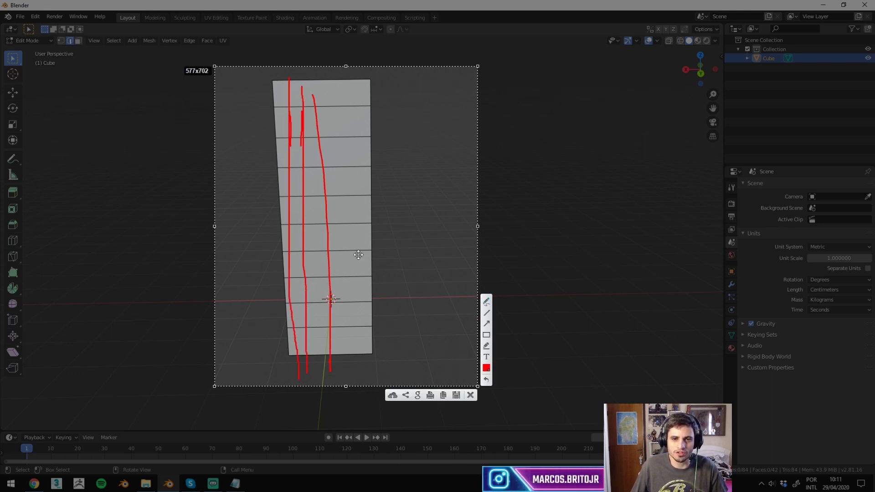
pyautogui.press('Escape')
pyautogui.hotkey('ctrl', 'r')
# Step: Place four centred vertical loop cuts across the tower's front face
pyautogui.scroll(2, 318, 92)
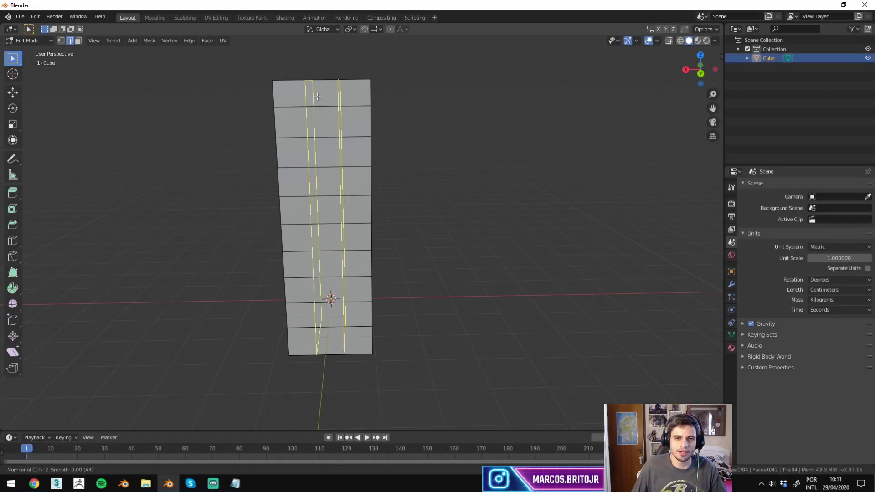
pyautogui.scroll(1, 318, 93)
pyautogui.click(317, 96)
pyautogui.rightClick(317, 96)
# Step: Add four more centred vertical loop cuts on the tower's other side
pyautogui.moveTo(317, 96); pyautogui.dragTo(366, 78, button='middle')
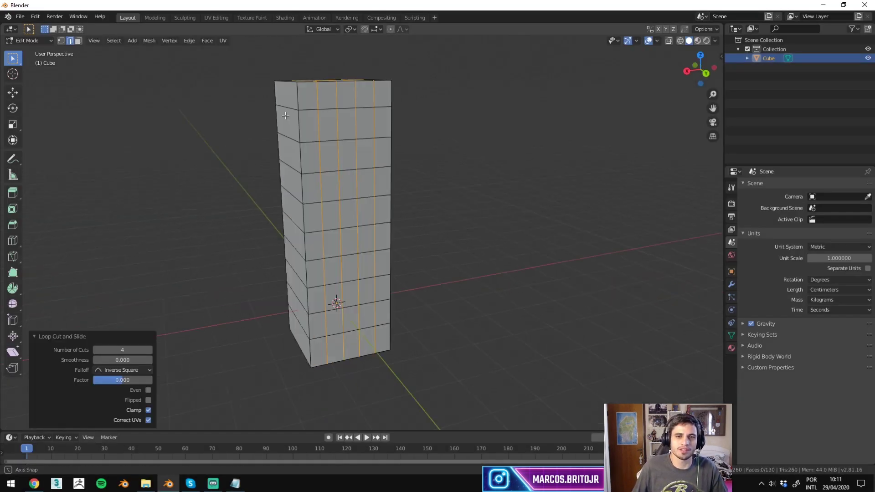
pyautogui.hotkey('ctrl', 'r')
pyautogui.scroll(3, 367, 77)
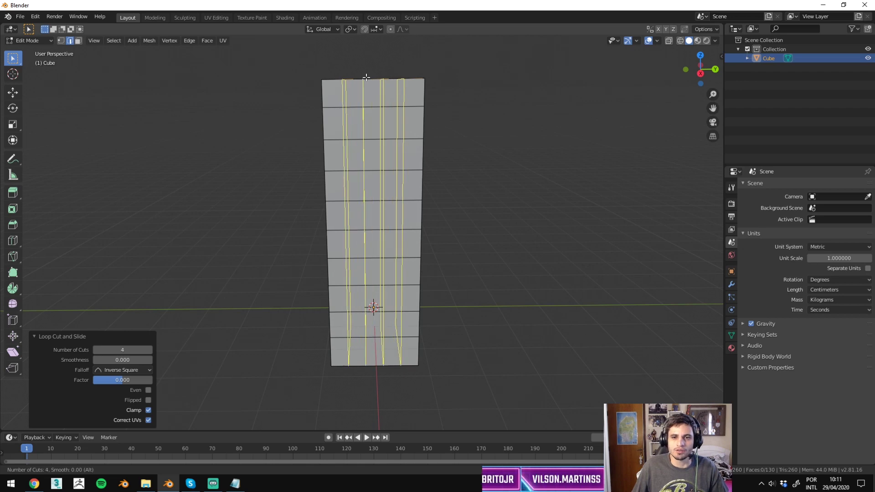
pyautogui.click(366, 78)
pyautogui.rightClick(367, 77)
pyautogui.moveTo(367, 78)
pyautogui.mouseDown(button='middle')
pyautogui.moveTo(491, 117)
pyautogui.moveTo(481, 177)
pyautogui.moveTo(466, 172)
pyautogui.moveTo(424, 195)
pyautogui.mouseUp(button='middle')
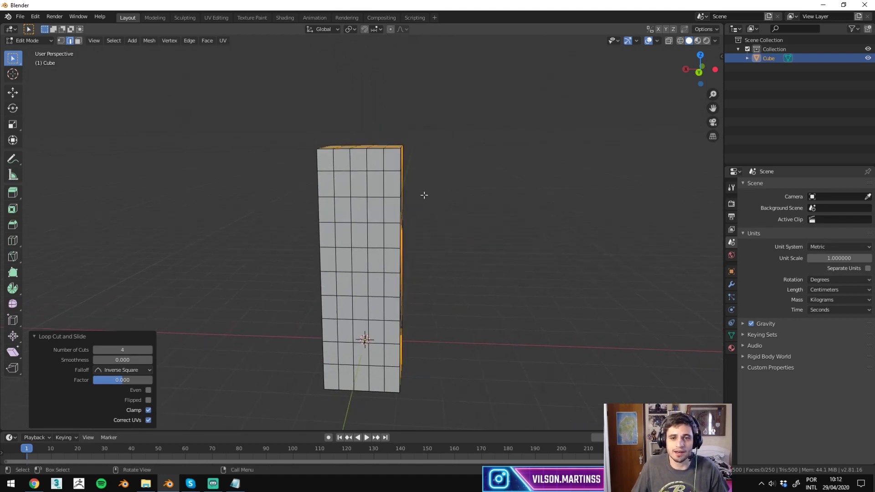
# Step: In face select mode, make a first pass at picking window panels on the tower's front
pyautogui.moveTo(397, 229); pyautogui.dragTo(383, 231, button='middle')
pyautogui.press('3')
pyautogui.click(346, 185)
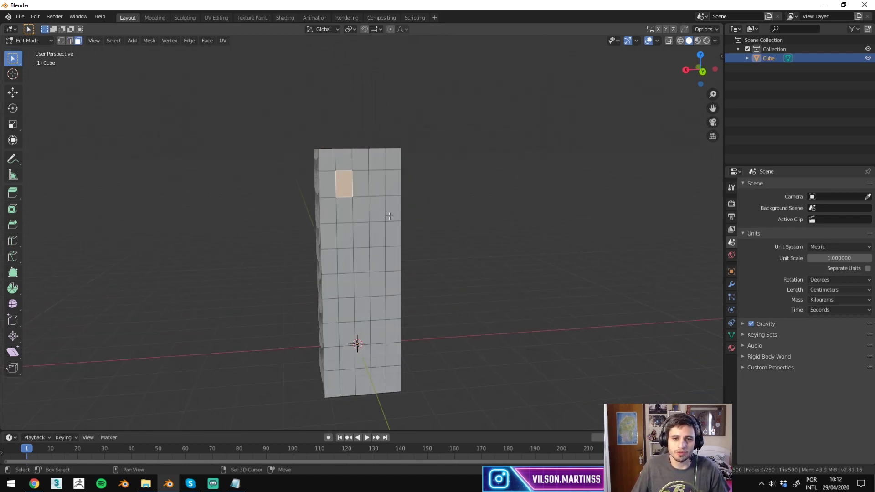
pyautogui.moveTo(355, 185); pyautogui.dragTo(356, 163, button='middle')
pyautogui.keyDown('shift'); pyautogui.click(360, 162); pyautogui.keyUp('shift')
pyautogui.keyDown('shift'); pyautogui.click(333, 200); pyautogui.keyUp('shift')
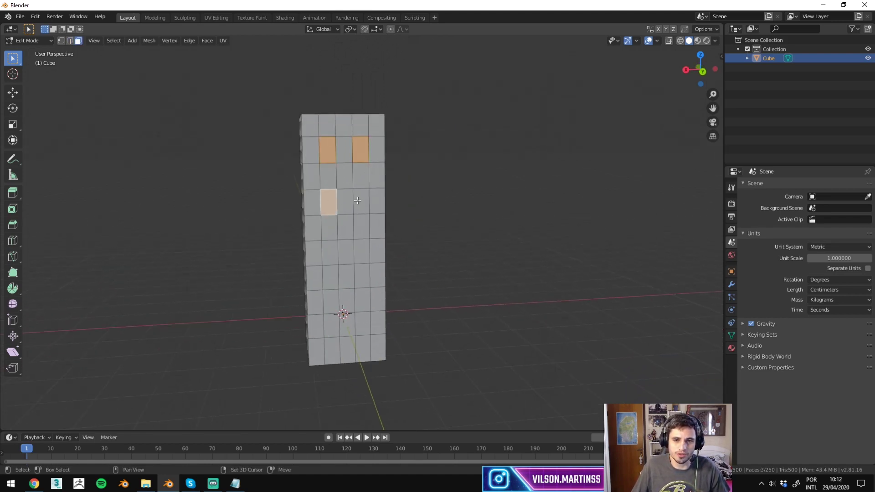
pyautogui.keyDown('shift'); pyautogui.click(360, 201); pyautogui.keyUp('shift')
pyautogui.keyDown('shift'); pyautogui.click(362, 252); pyautogui.keyUp('shift')
pyautogui.keyDown('shift'); pyautogui.click(330, 255); pyautogui.keyUp('shift')
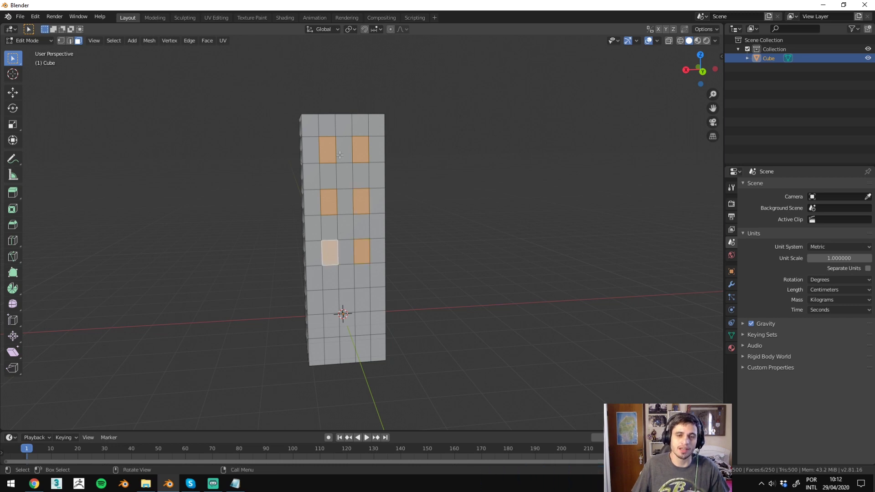
# Step: Restart and select eight panels in two columns of four, top to bottom
pyautogui.click(321, 142)
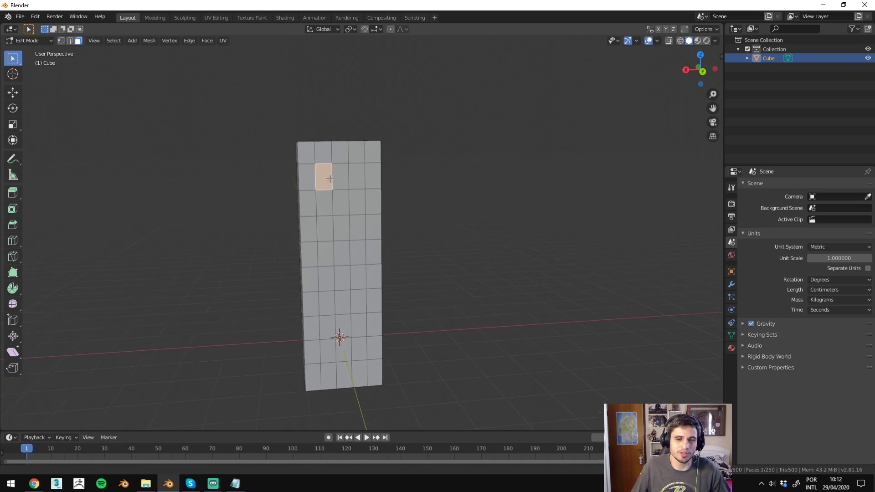
pyautogui.moveTo(324, 147); pyautogui.dragTo(336, 161, button='middle')
pyautogui.keyDown('shift'); pyautogui.click(358, 177); pyautogui.keyUp('shift')
pyautogui.keyDown('shift'); pyautogui.click(328, 235); pyautogui.keyUp('shift')
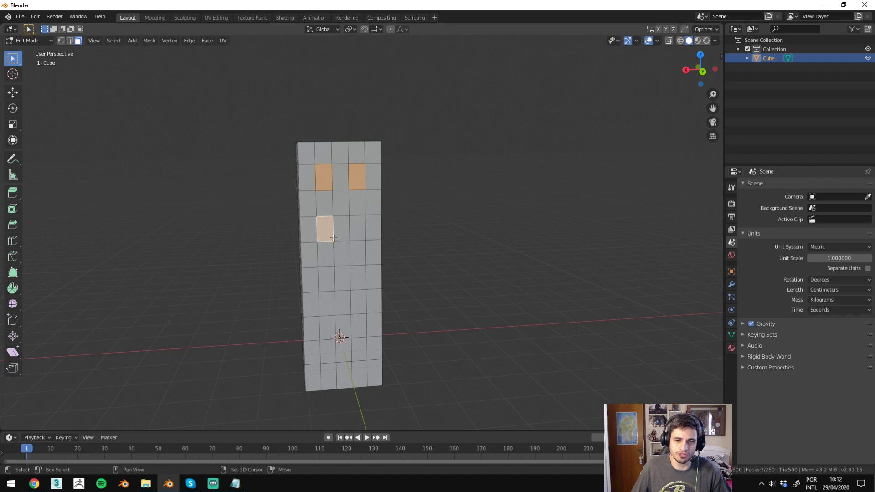
pyautogui.keyDown('shift'); pyautogui.click(359, 233); pyautogui.keyUp('shift')
pyautogui.keyDown('shift'); pyautogui.click(358, 274); pyautogui.keyUp('shift')
pyautogui.keyDown('shift'); pyautogui.click(328, 279); pyautogui.keyUp('shift')
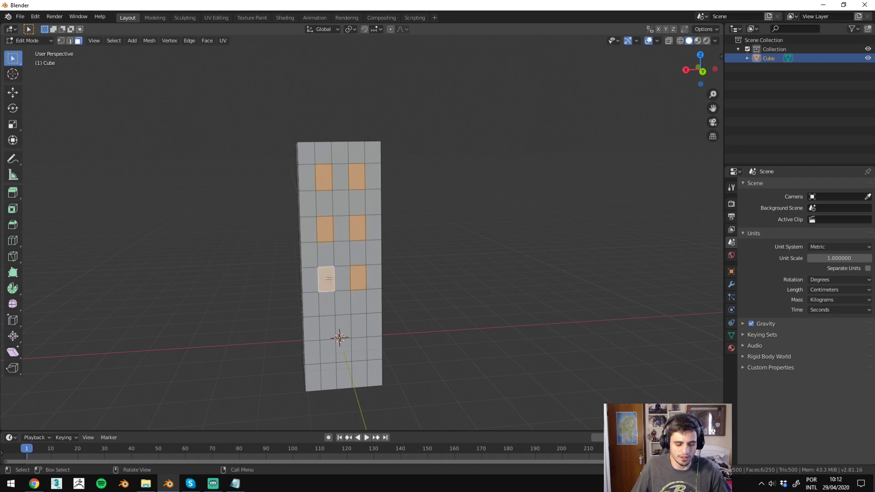
pyautogui.keyDown('shift'); pyautogui.click(322, 322); pyautogui.keyUp('shift')
pyautogui.keyDown('shift'); pyautogui.click(358, 326); pyautogui.keyUp('shift')
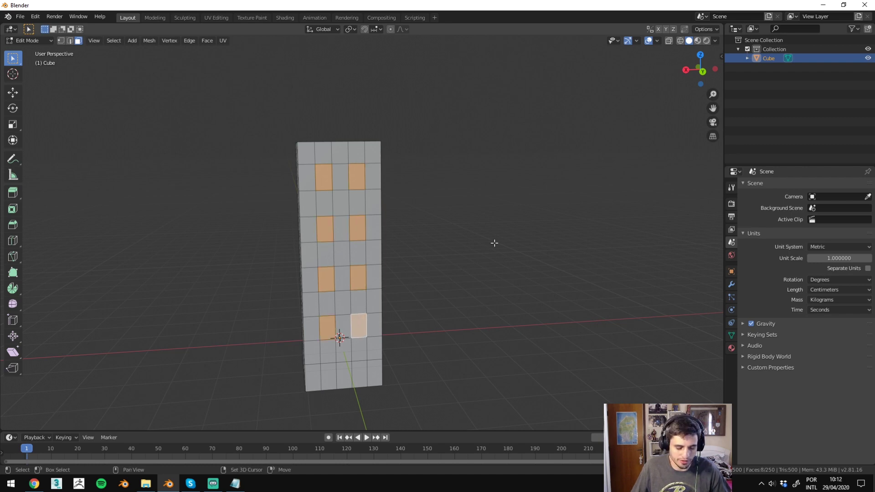
pyautogui.moveTo(494, 242)
pyautogui.mouseDown(button='middle')
pyautogui.moveTo(435, 324)
pyautogui.moveTo(362, 318)
pyautogui.moveTo(400, 306)
pyautogui.moveTo(364, 199)
pyautogui.moveTo(513, 254)
pyautogui.moveTo(451, 231)
pyautogui.mouseUp(button='middle')
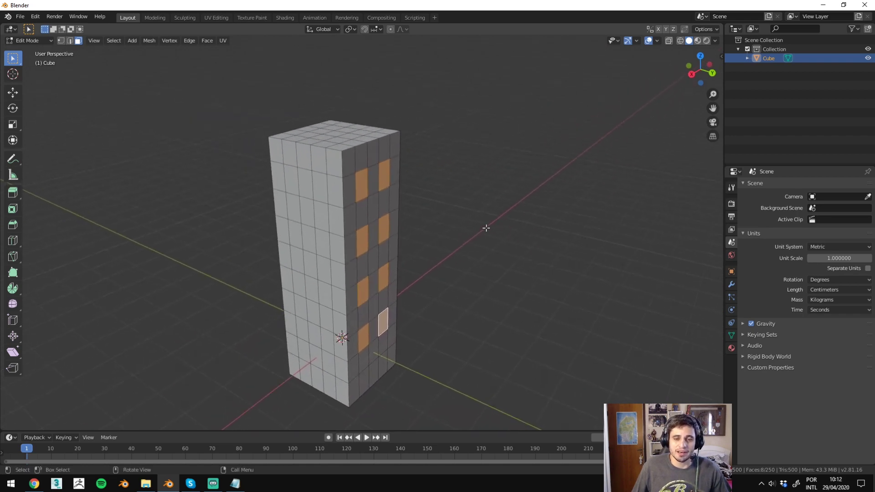
pyautogui.scroll(3, 484, 226)
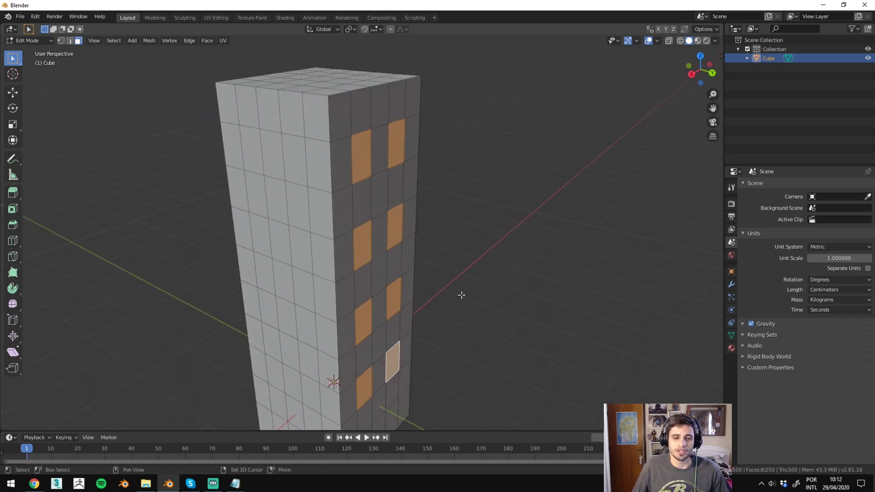
pyautogui.keyDown('shift'); pyautogui.moveTo(461, 295); pyautogui.dragTo(449, 217, button='middle'); pyautogui.keyUp('shift')
pyautogui.press('e')
pyautogui.press('y')
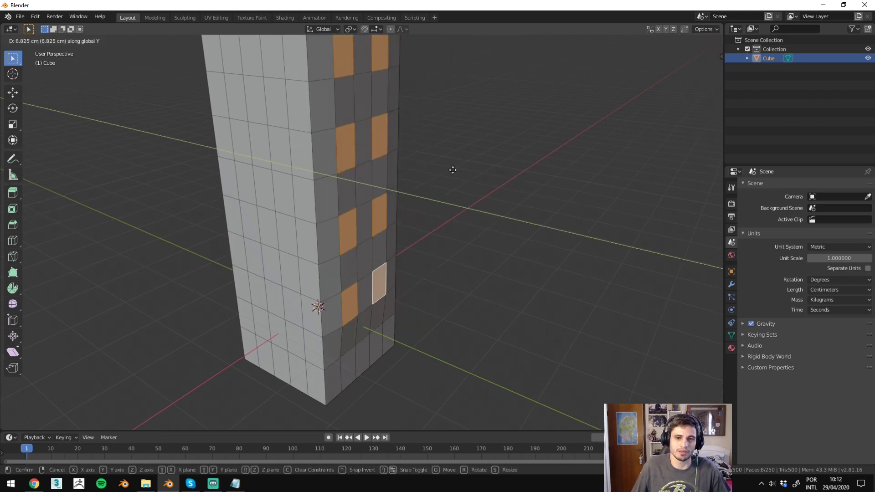
pyautogui.click(533, 188)
pyautogui.hotkey('ctrl', 'z')
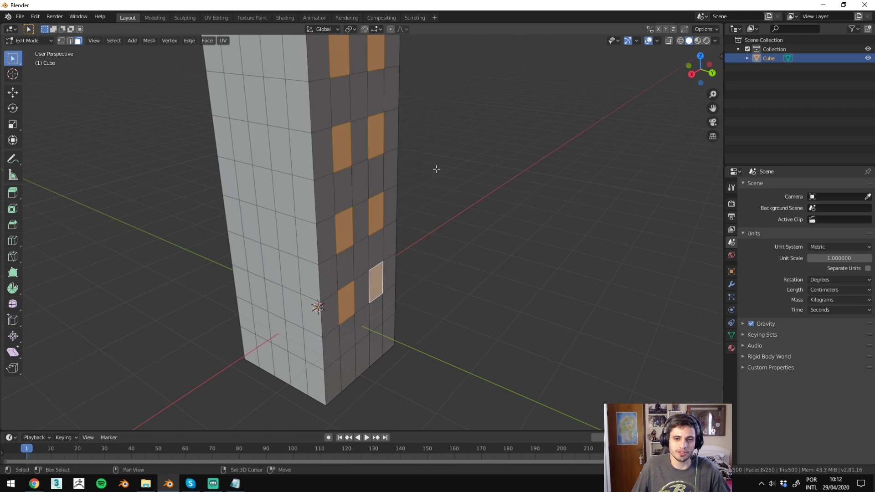
pyautogui.keyDown('shift'); pyautogui.moveTo(435, 170); pyautogui.dragTo(442, 229, button='middle'); pyautogui.keyUp('shift')
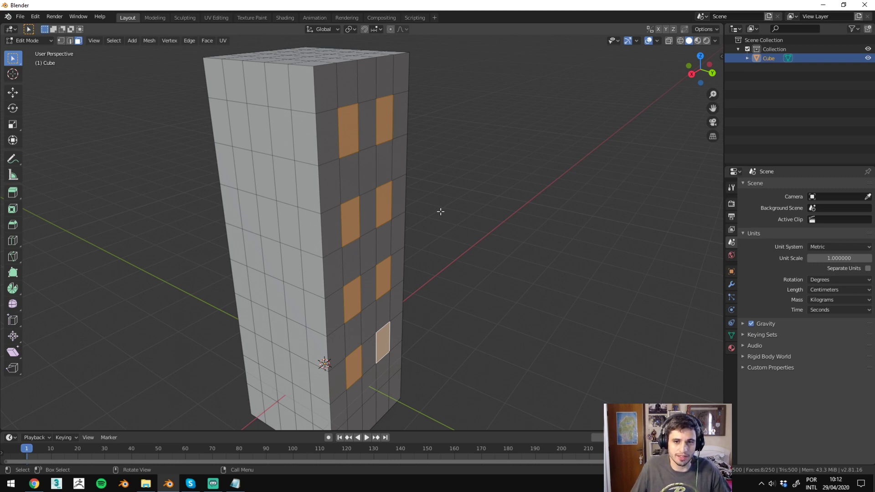
# Step: Extrude the eight window panels inward about -16.5 cm to recess them
pyautogui.press('e')
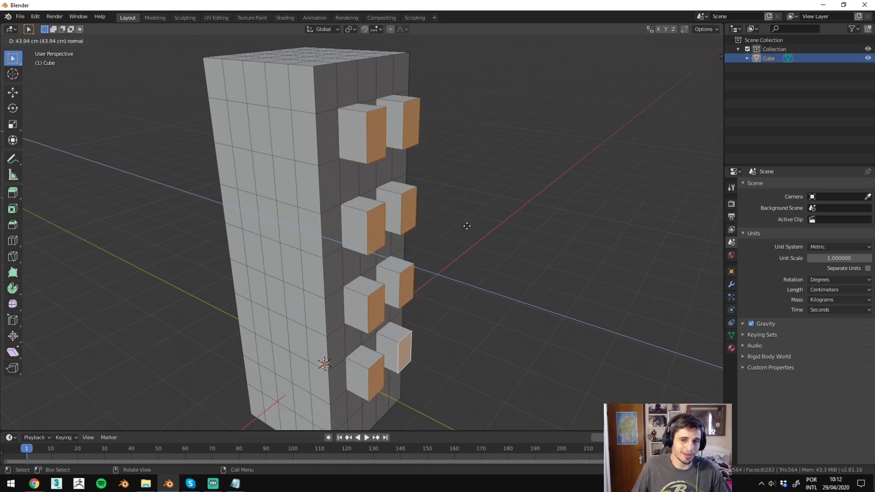
pyautogui.click(430, 215)
pyautogui.moveTo(485, 219)
pyautogui.mouseDown(button='middle')
pyautogui.moveTo(493, 195)
pyautogui.moveTo(525, 251)
pyautogui.moveTo(443, 219)
pyautogui.mouseUp(button='middle')
# Step: Return to Object Mode and view the building from a high angle
pyautogui.press('Tab')
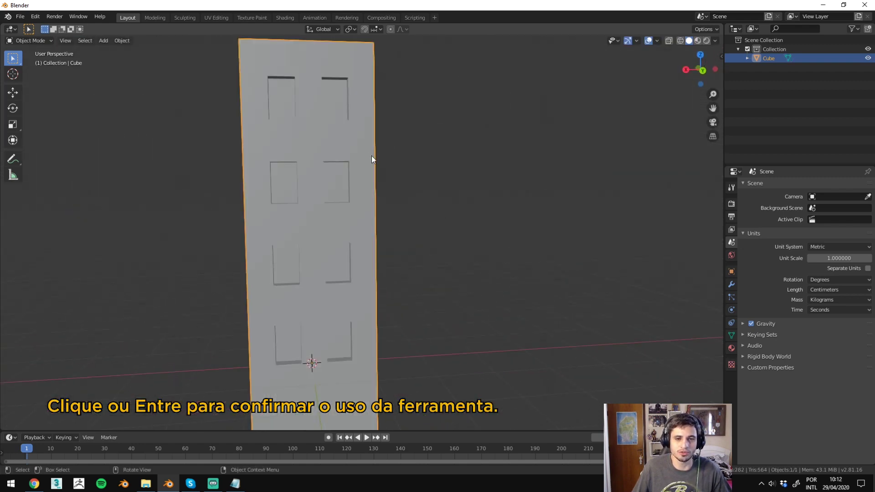
pyautogui.moveTo(371, 156)
pyautogui.mouseDown(button='middle')
pyautogui.moveTo(431, 153)
pyautogui.moveTo(278, 130)
pyautogui.mouseUp(button='middle')
pyautogui.scroll(-5, 383, 146)
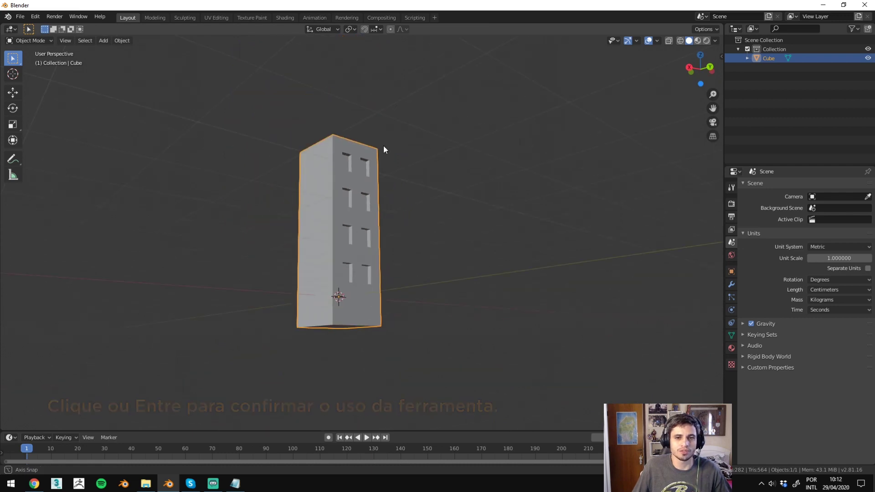
pyautogui.moveTo(383, 145)
pyautogui.mouseDown(button='middle')
pyautogui.moveTo(303, 169)
pyautogui.moveTo(325, 201)
pyautogui.moveTo(402, 197)
pyautogui.moveTo(351, 188)
pyautogui.moveTo(403, 168)
pyautogui.moveTo(333, 172)
pyautogui.moveTo(420, 220)
pyautogui.moveTo(364, 254)
pyautogui.mouseUp(button='middle')
pyautogui.scroll(4, 367, 176)
pyautogui.scroll(-4, 365, 175)
# Step: Switch the selection tool from circle select back to Tweak
pyautogui.press('c')
pyautogui.click(13, 58)
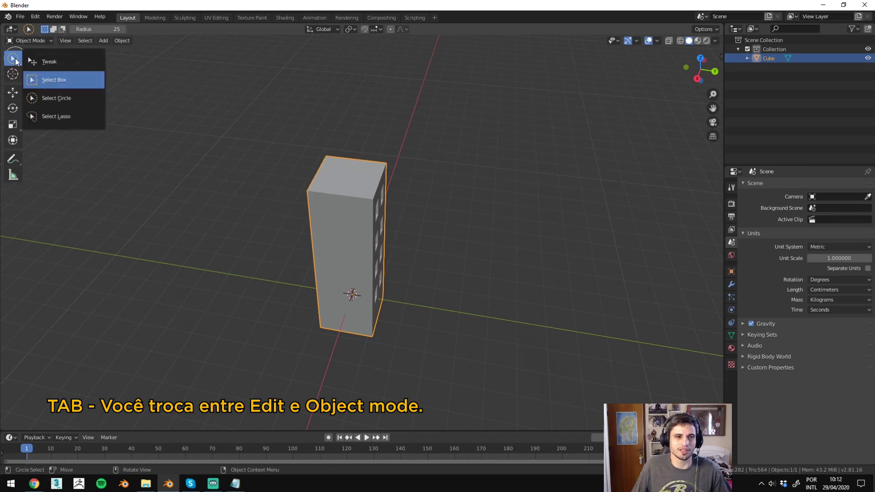
pyautogui.click(68, 64)
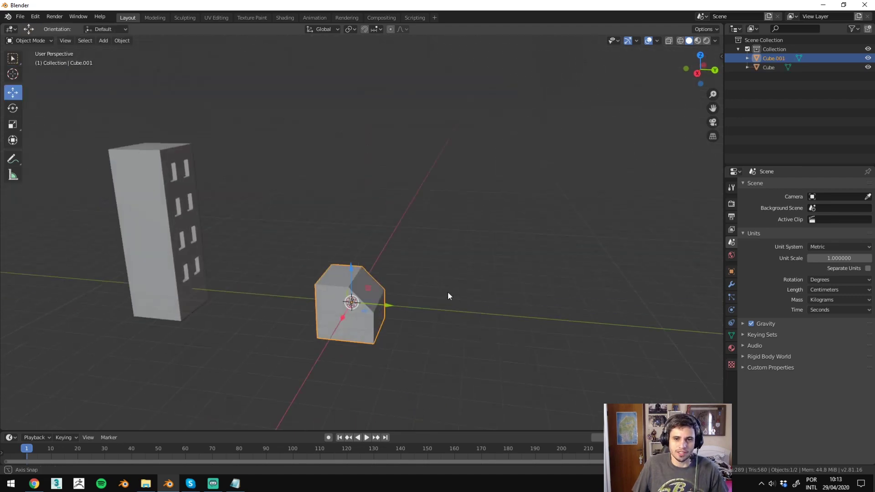
pyautogui.moveTo(448, 296); pyautogui.dragTo(469, 213, button='middle')
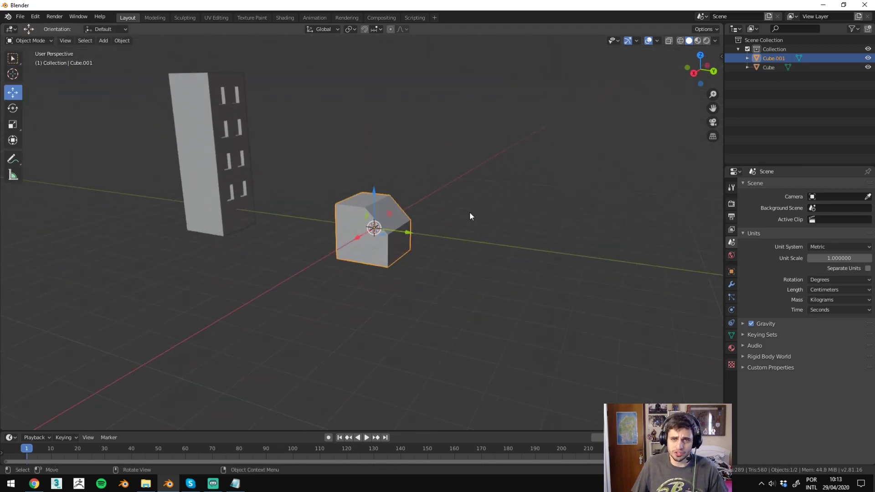
# Step: In Edit Mode, extrude Cube.001's top and right faces about 103 cm
pyautogui.press('Tab')
pyautogui.moveTo(385, 155); pyautogui.dragTo(410, 192, button='middle')
pyautogui.press('3')
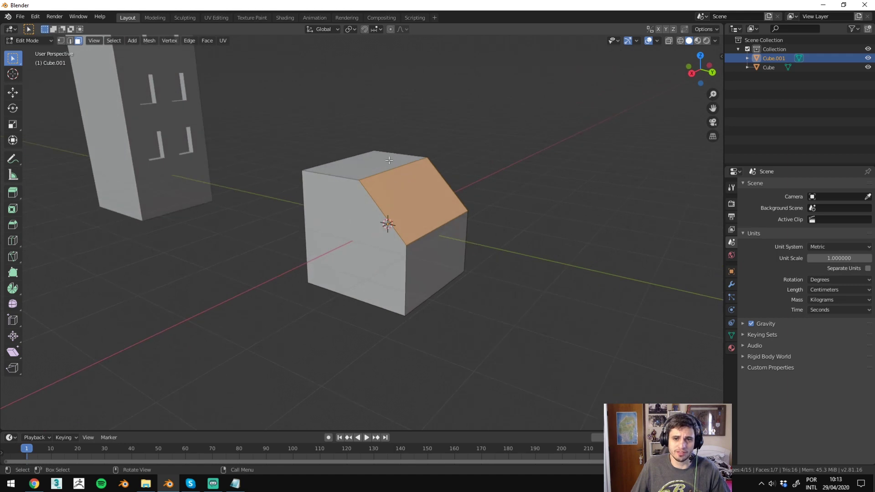
pyautogui.keyDown('shift'); pyautogui.click(364, 164); pyautogui.keyUp('shift')
pyautogui.keyDown('shift'); pyautogui.click(444, 236); pyautogui.keyUp('shift')
pyautogui.moveTo(445, 236); pyautogui.dragTo(408, 183, button='middle')
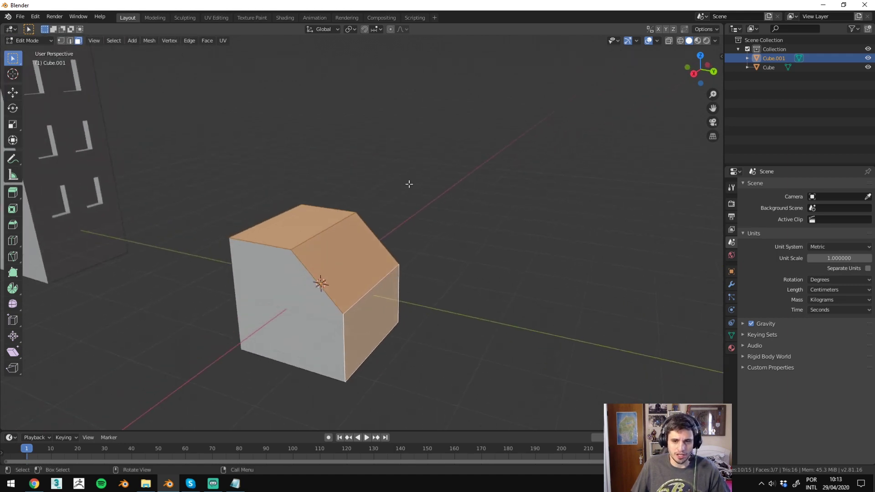
pyautogui.press('e')
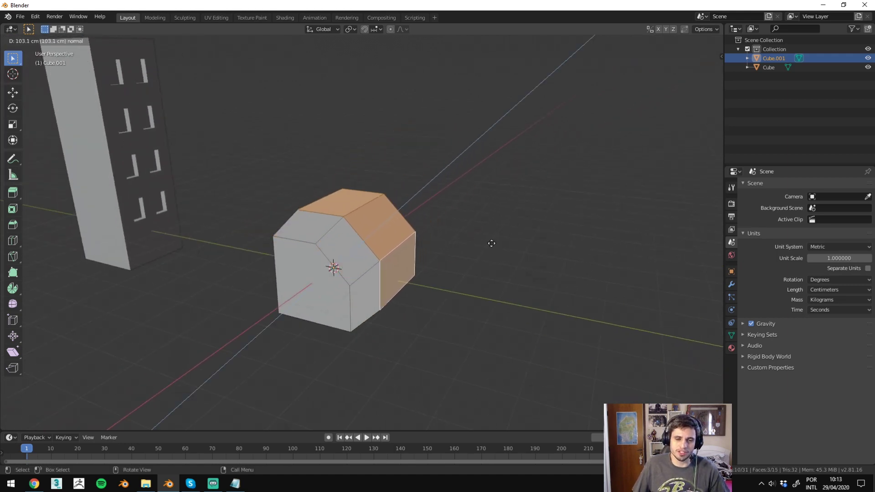
pyautogui.click(490, 243)
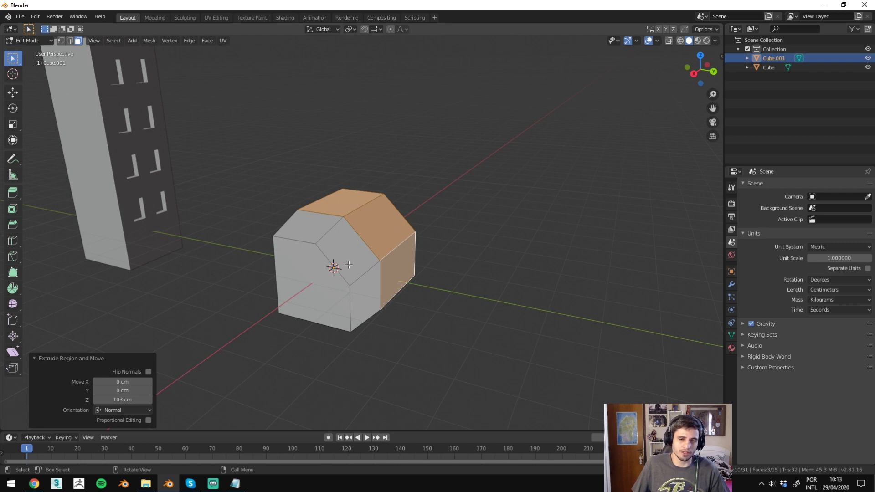
# Step: Undo that extrusion, try extruding along the normal, and undo again
pyautogui.hotkey('ctrl', 'z')
pyautogui.press('e')
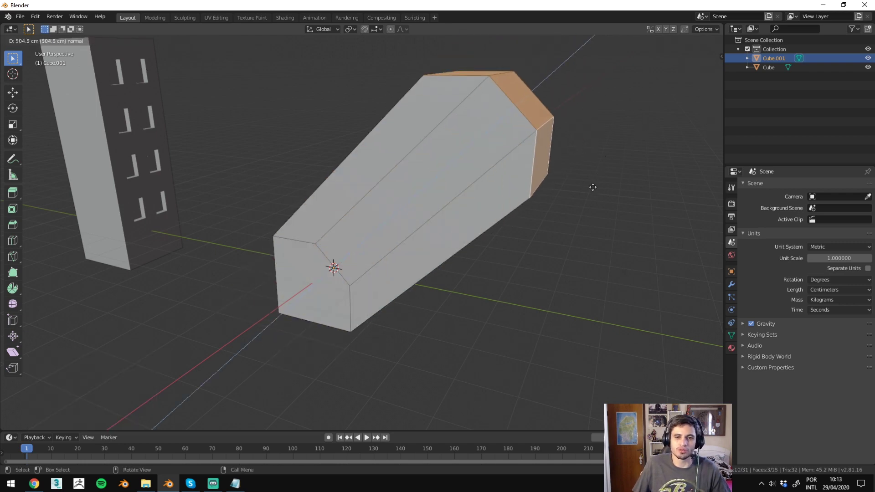
pyautogui.click(474, 219)
pyautogui.hotkey('ctrl', 'z')
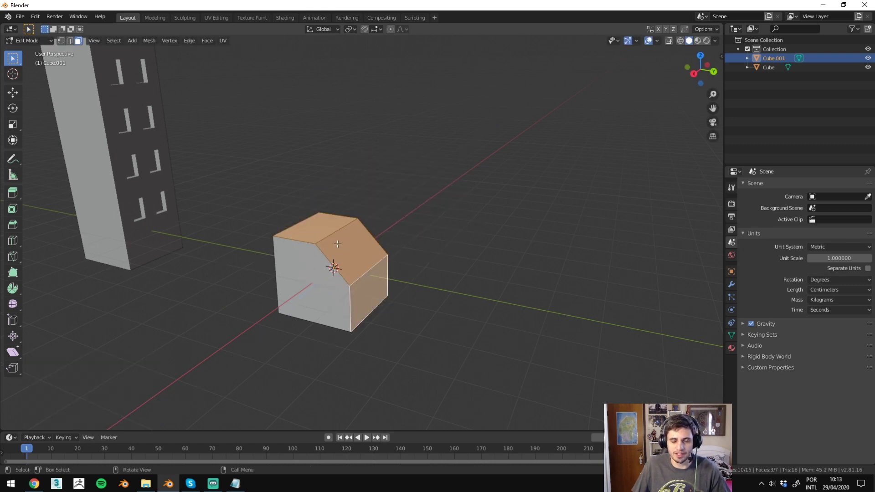
pyautogui.moveTo(336, 234); pyautogui.dragTo(365, 285, button='middle')
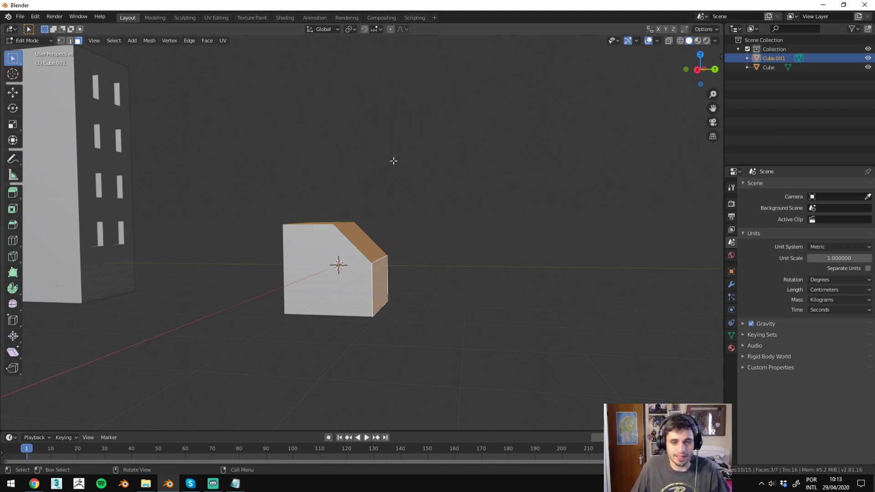
# Step: Try Extrude Faces Along Normals on the block, then undo it
pyautogui.hotkey('alt', 'e')
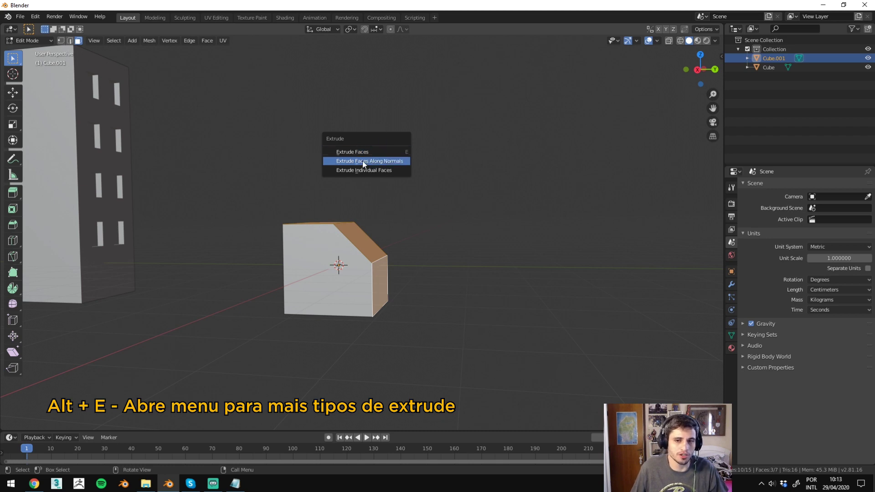
pyautogui.click(392, 161)
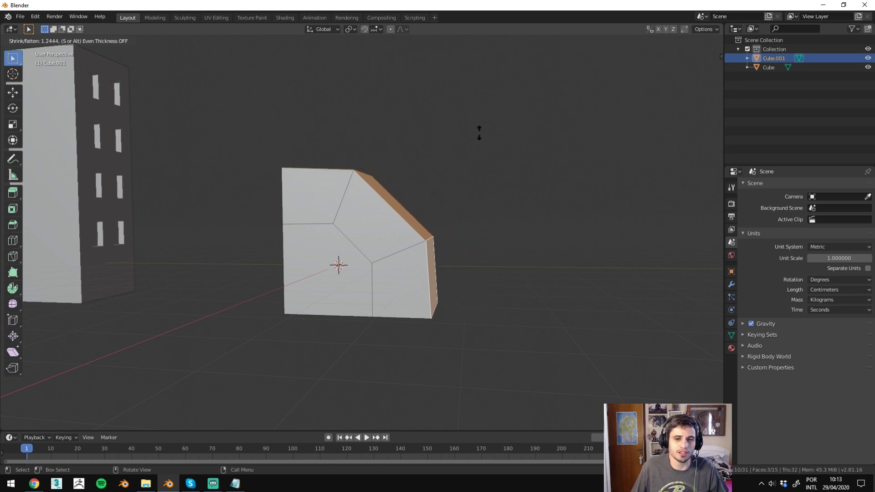
pyautogui.click(490, 128)
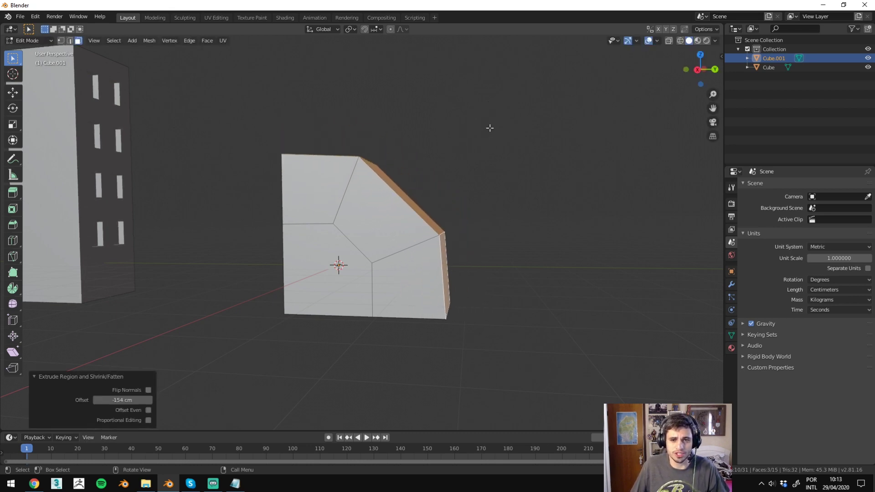
pyautogui.hotkey('ctrl', 'z')
pyautogui.moveTo(502, 82); pyautogui.dragTo(445, 121, button='middle')
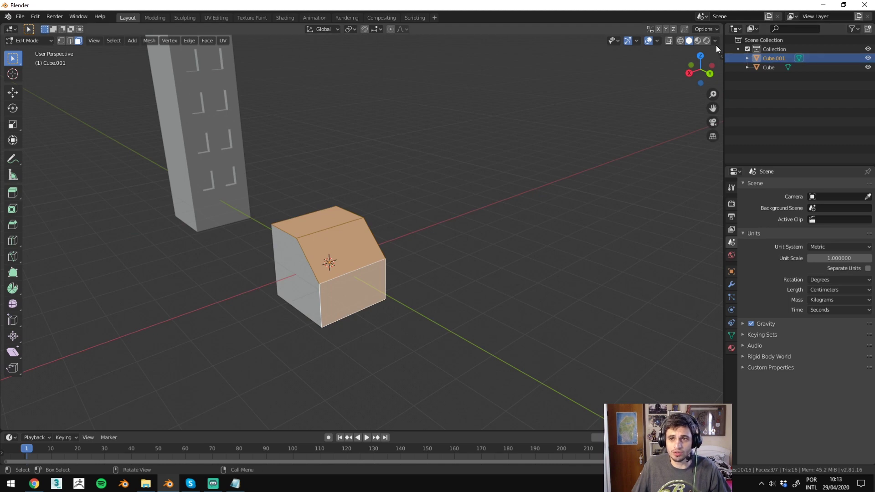
# Step: Check the Shading and Overlays settings, return to Object Mode, and show the Add > Mesh list
pyautogui.click(715, 41)
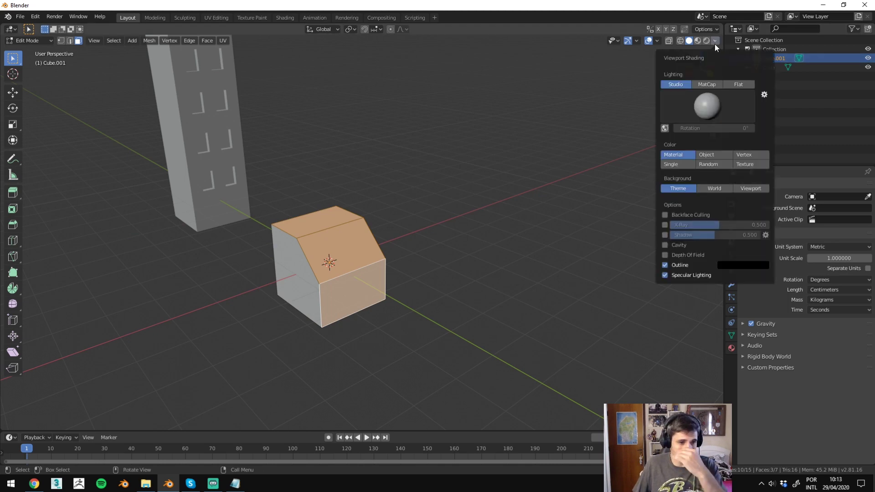
pyautogui.click(653, 40)
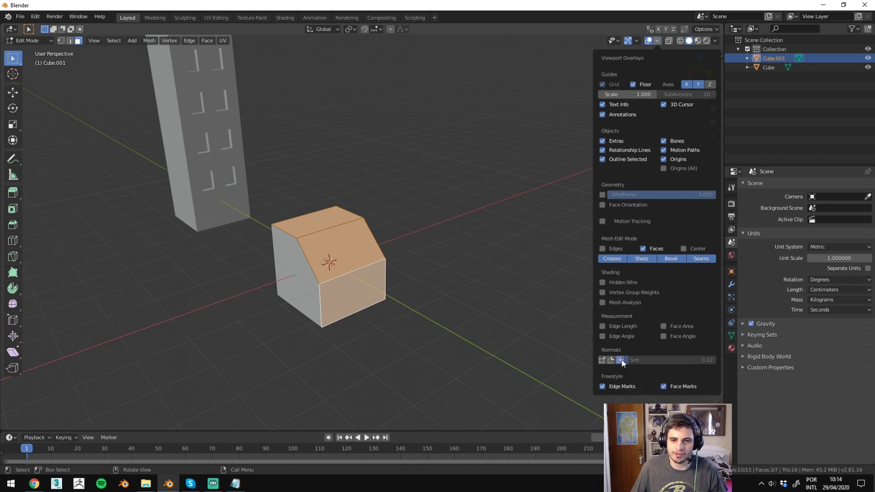
pyautogui.scroll(3, 384, 262)
pyautogui.moveTo(461, 224); pyautogui.dragTo(505, 225, button='middle')
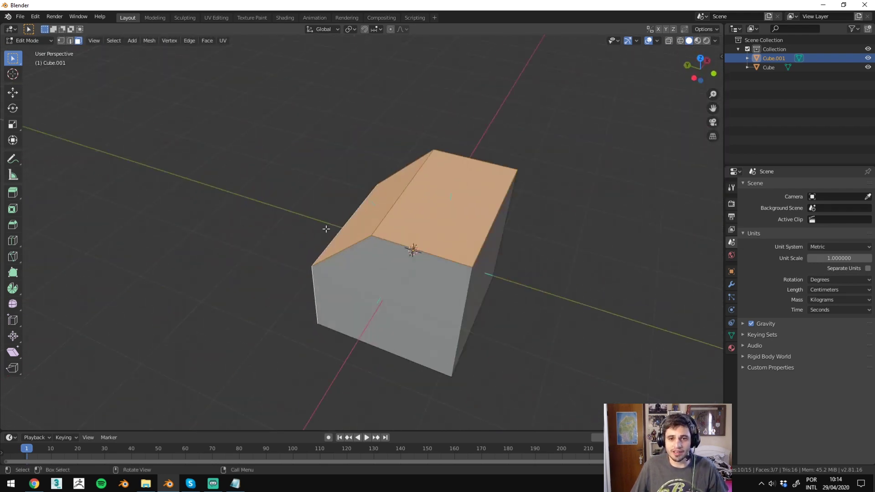
pyautogui.moveTo(505, 224)
pyautogui.mouseDown(button='middle')
pyautogui.moveTo(463, 192)
pyautogui.moveTo(441, 187)
pyautogui.moveTo(419, 204)
pyautogui.mouseUp(button='middle')
pyautogui.press('Tab')
pyautogui.hotkey('shift', 'a')
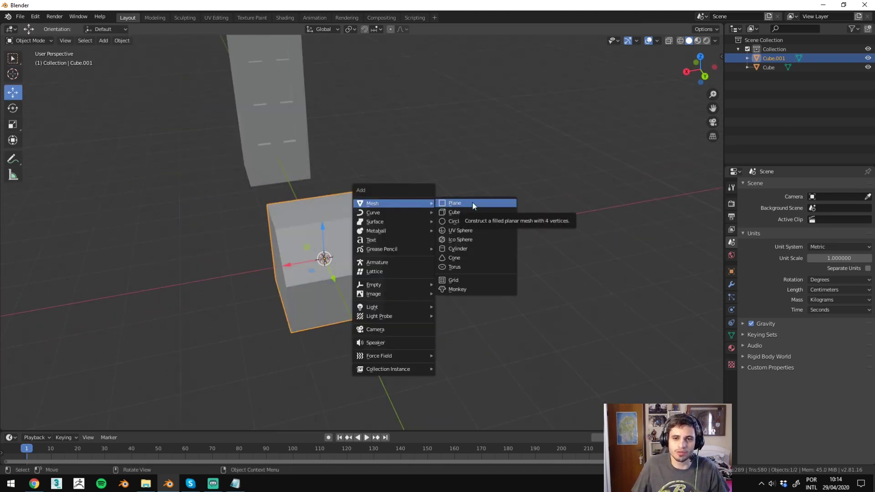
# Step: Deselect Cube.001, tilt the view, and reopen the Add > Mesh primitive list
pyautogui.moveTo(255, 179)
pyautogui.mouseDown(button='middle')
pyautogui.moveTo(533, 207)
pyautogui.moveTo(477, 206)
pyautogui.mouseUp(button='middle')
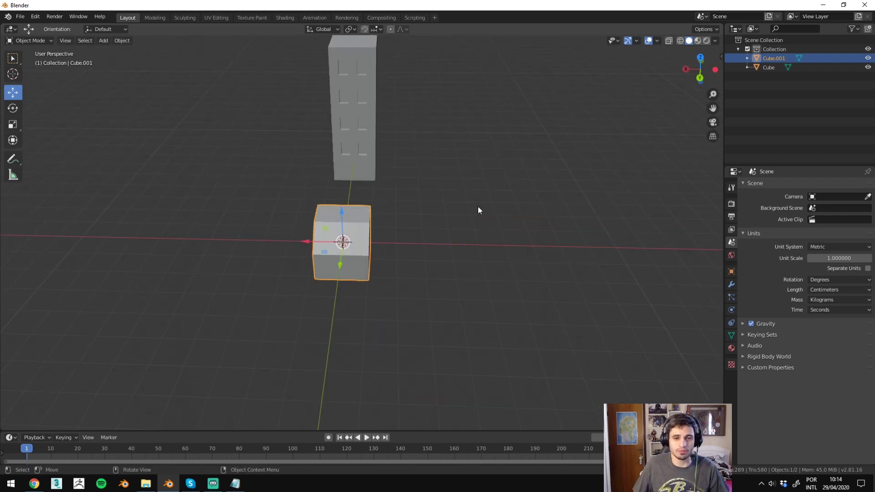
pyautogui.click(535, 252)
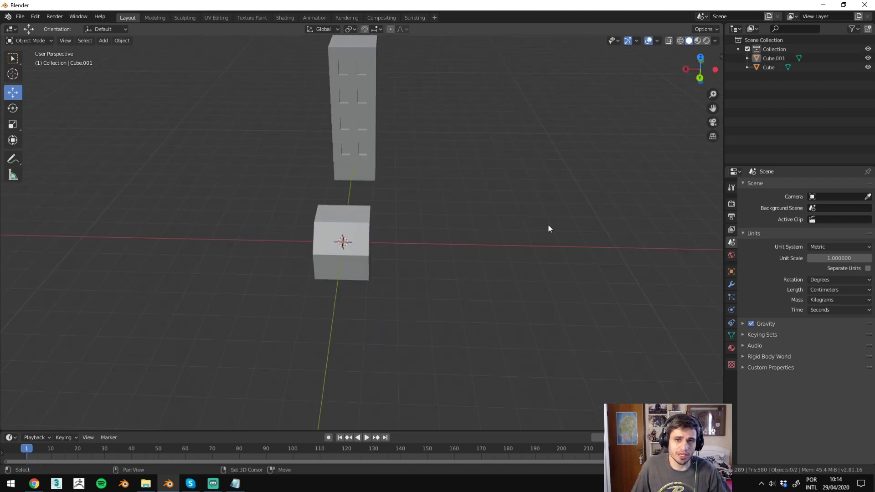
pyautogui.moveTo(548, 223)
pyautogui.mouseDown(button='middle')
pyautogui.moveTo(453, 218)
pyautogui.moveTo(474, 218)
pyautogui.mouseUp(button='middle')
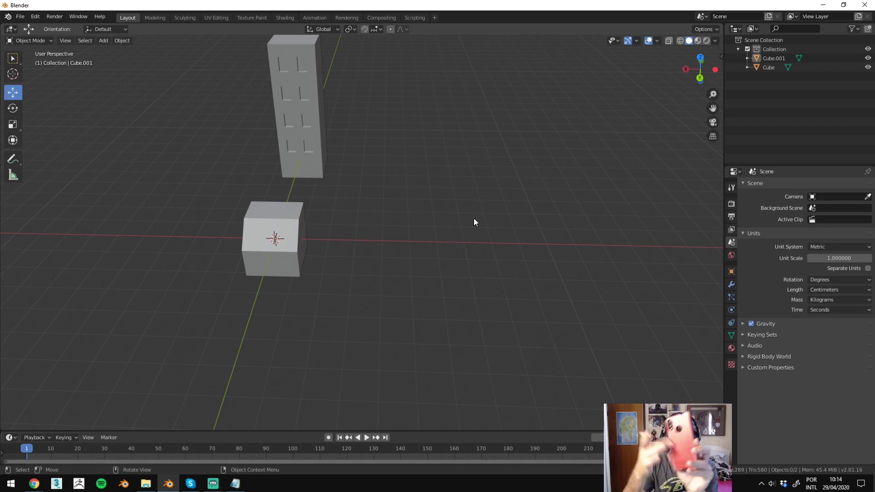
pyautogui.hotkey('shift', 'a')
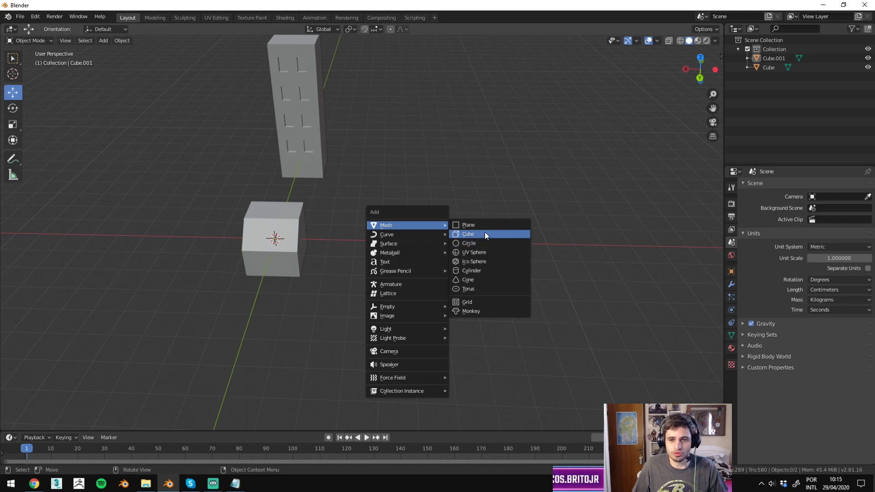
# Step: Add a plane and move it 680 cm along X
pyautogui.click(485, 225)
pyautogui.moveTo(237, 238); pyautogui.dragTo(532, 239)
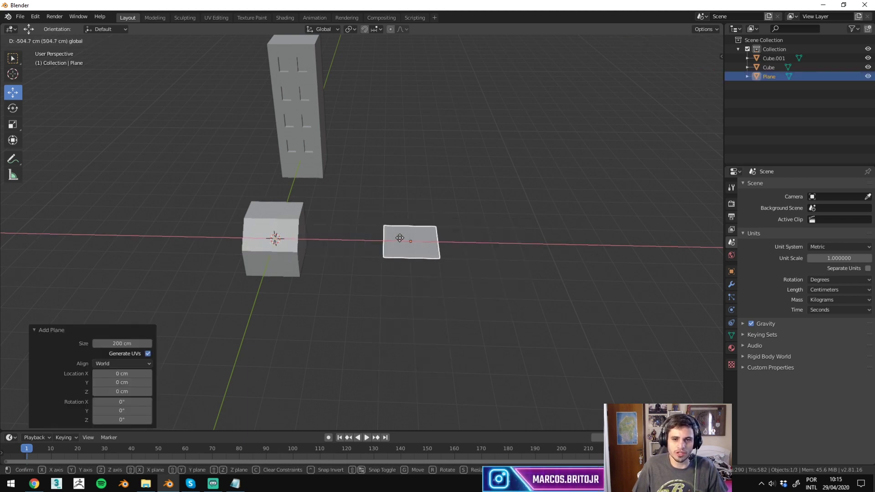
pyautogui.moveTo(530, 228)
pyautogui.mouseDown(button='middle')
pyautogui.moveTo(455, 234)
pyautogui.moveTo(469, 141)
pyautogui.moveTo(428, 315)
pyautogui.moveTo(456, 185)
pyautogui.moveTo(438, 288)
pyautogui.moveTo(425, 294)
pyautogui.moveTo(436, 214)
pyautogui.moveTo(453, 262)
pyautogui.mouseUp(button='middle')
pyautogui.scroll(5, 426, 294)
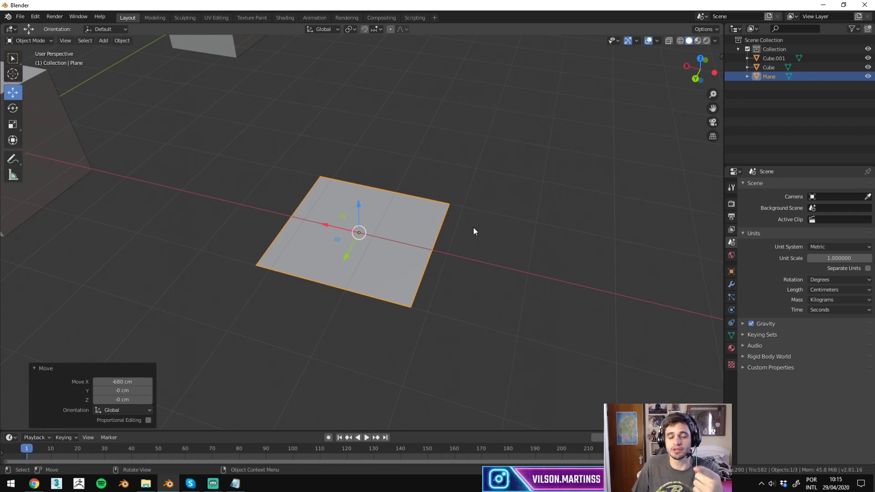
# Step: Turn on the Face Orientation overlay and inspect the plane's red underside
pyautogui.click(656, 41)
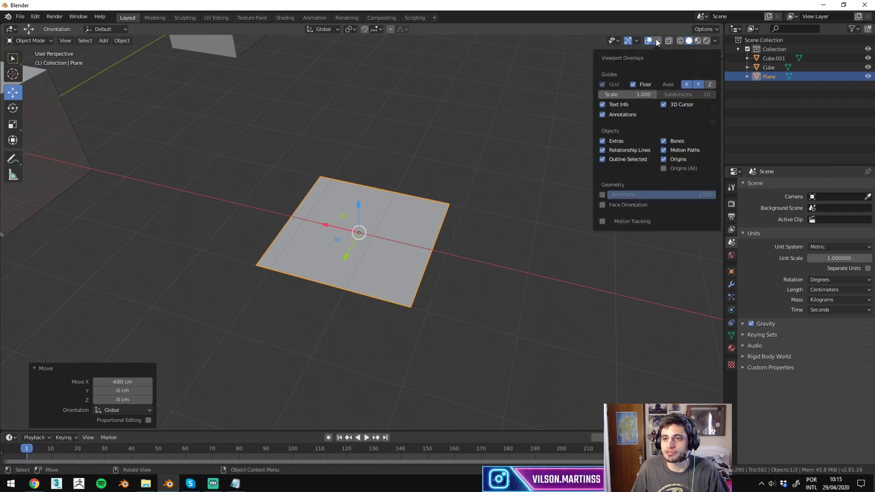
pyautogui.click(602, 205)
pyautogui.click(348, 152)
pyautogui.moveTo(349, 151)
pyautogui.mouseDown(button='middle')
pyautogui.moveTo(388, 102)
pyautogui.moveTo(408, 201)
pyautogui.mouseUp(button='middle')
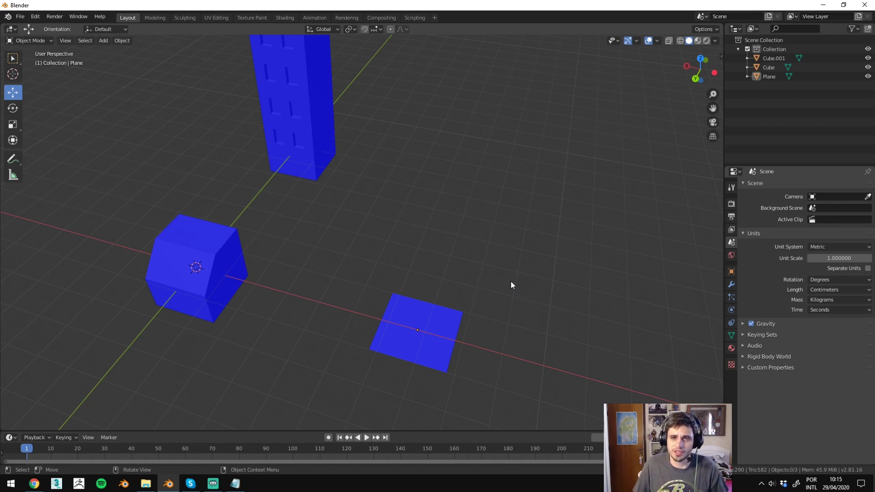
pyautogui.click(397, 340)
pyautogui.moveTo(496, 253)
pyautogui.mouseDown(button='middle')
pyautogui.moveTo(481, 326)
pyautogui.moveTo(477, 202)
pyautogui.mouseUp(button='middle')
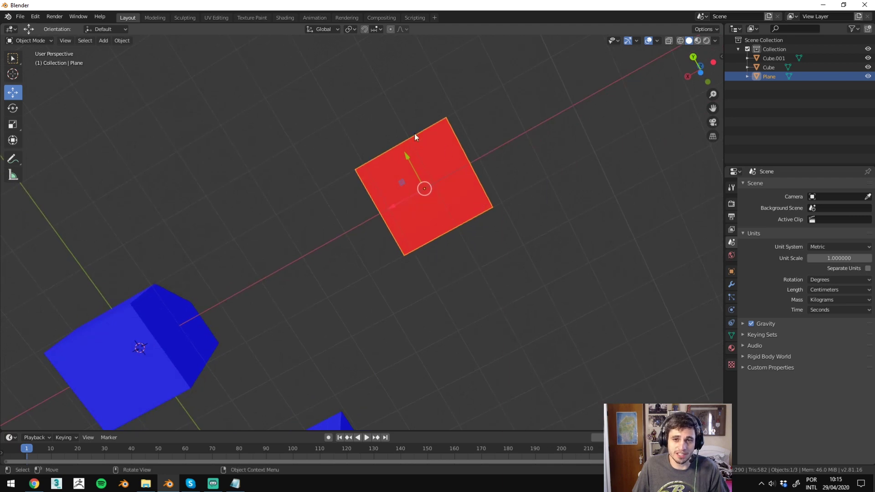
pyautogui.moveTo(471, 156)
pyautogui.mouseDown(button='middle')
pyautogui.moveTo(309, 166)
pyautogui.moveTo(490, 158)
pyautogui.moveTo(506, 224)
pyautogui.moveTo(517, 185)
pyautogui.moveTo(423, 148)
pyautogui.moveTo(330, 177)
pyautogui.moveTo(352, 293)
pyautogui.mouseUp(button='middle')
# Step: Select the chamfered Cube.001 and enter Edit Mode
pyautogui.click(330, 177)
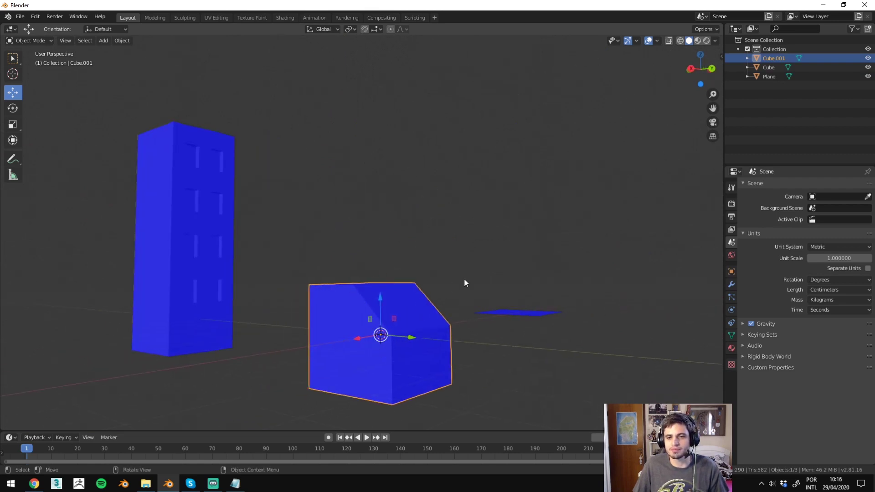
pyautogui.moveTo(464, 281)
pyautogui.mouseDown(button='middle')
pyautogui.moveTo(449, 303)
pyautogui.moveTo(468, 294)
pyautogui.mouseUp(button='middle')
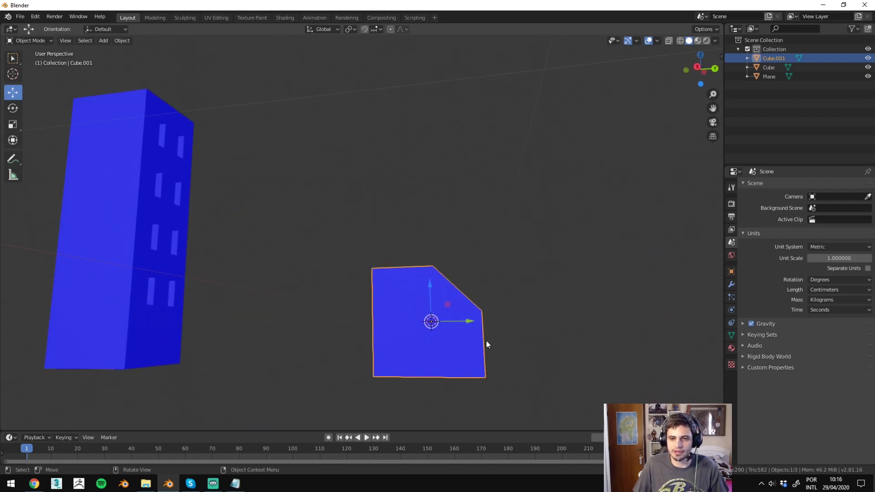
pyautogui.moveTo(486, 345)
pyautogui.mouseDown(button='middle')
pyautogui.moveTo(520, 263)
pyautogui.moveTo(379, 236)
pyautogui.moveTo(248, 266)
pyautogui.moveTo(311, 279)
pyautogui.moveTo(425, 346)
pyautogui.moveTo(458, 146)
pyautogui.moveTo(473, 182)
pyautogui.mouseUp(button='middle')
pyautogui.press('Tab')
pyautogui.scroll(3, 486, 213)
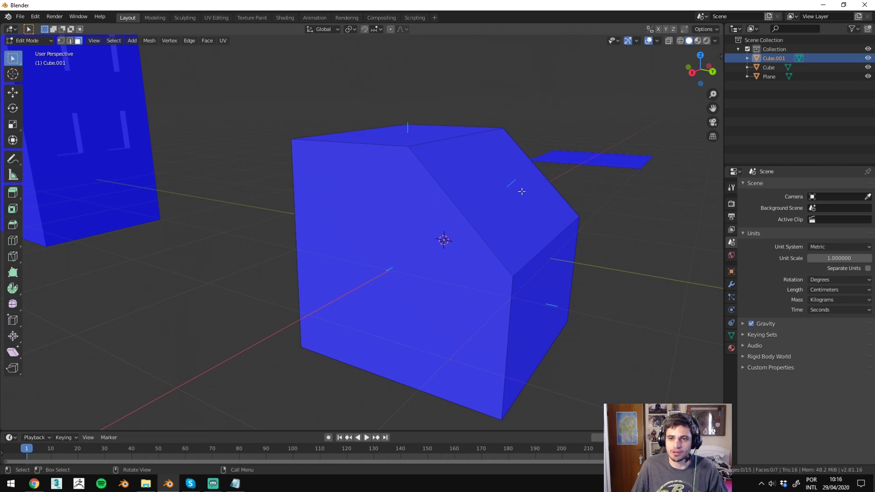
# Step: Select Cube.001's top, slanted and right side faces
pyautogui.click(454, 139)
pyautogui.keyDown('shift'); pyautogui.click(486, 172); pyautogui.keyUp('shift')
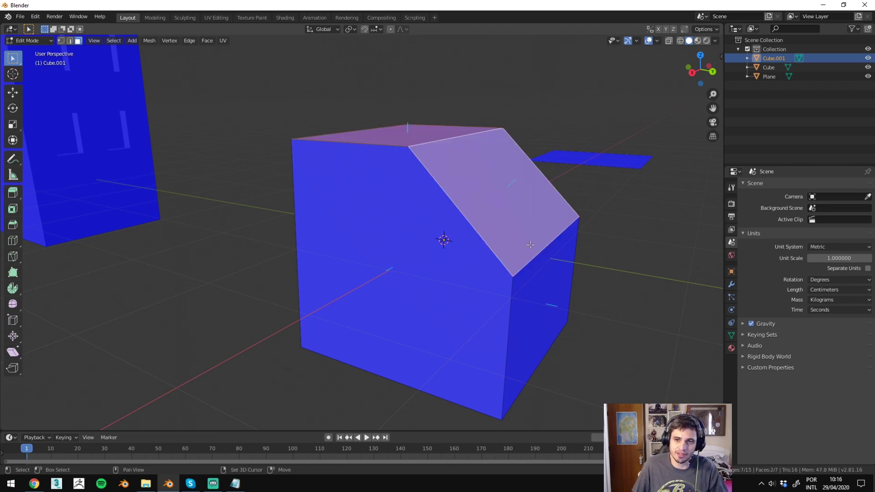
pyautogui.keyDown('shift'); pyautogui.click(537, 282); pyautogui.keyUp('shift')
pyautogui.moveTo(537, 281)
pyautogui.mouseDown(button='middle')
pyautogui.moveTo(561, 207)
pyautogui.moveTo(514, 207)
pyautogui.mouseUp(button='middle')
pyautogui.scroll(2, 515, 209)
# Step: Extrude the three faces along normals with Shrink/Flatten -127 cm and inspect the result
pyautogui.hotkey('alt', 'e')
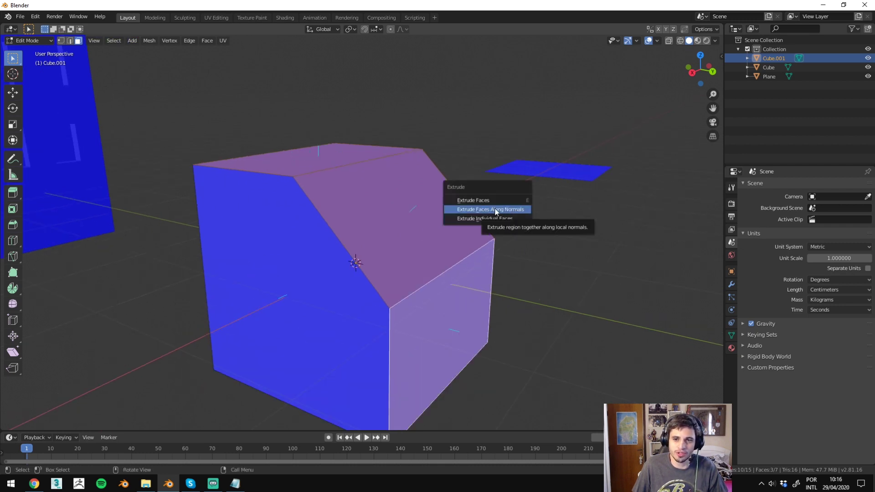
pyautogui.click(496, 211)
pyautogui.scroll(-3, 546, 153)
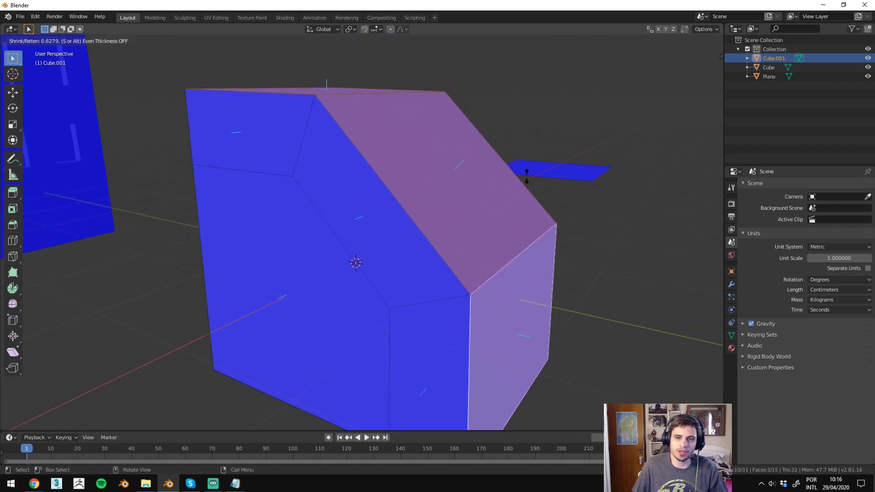
pyautogui.scroll(2, 530, 173)
pyautogui.scroll(1, 563, 144)
pyautogui.click(573, 138)
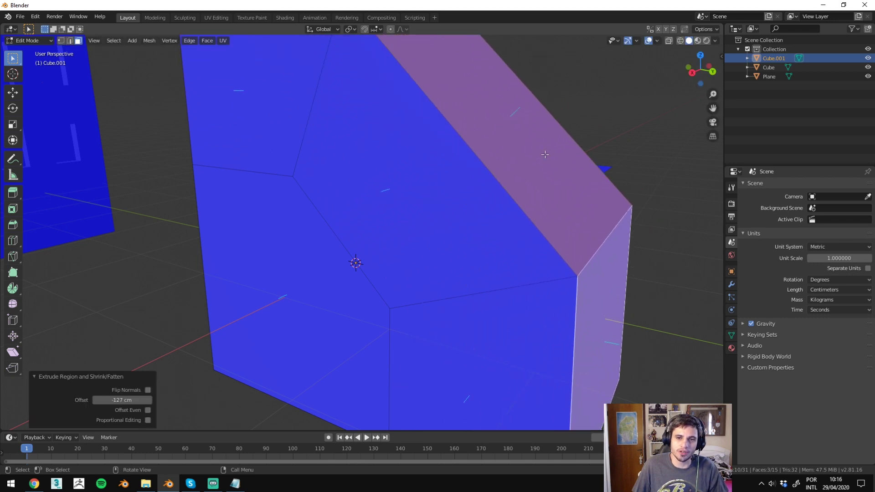
pyautogui.click(429, 191)
pyautogui.scroll(-2, 445, 191)
pyautogui.scroll(-2, 445, 191)
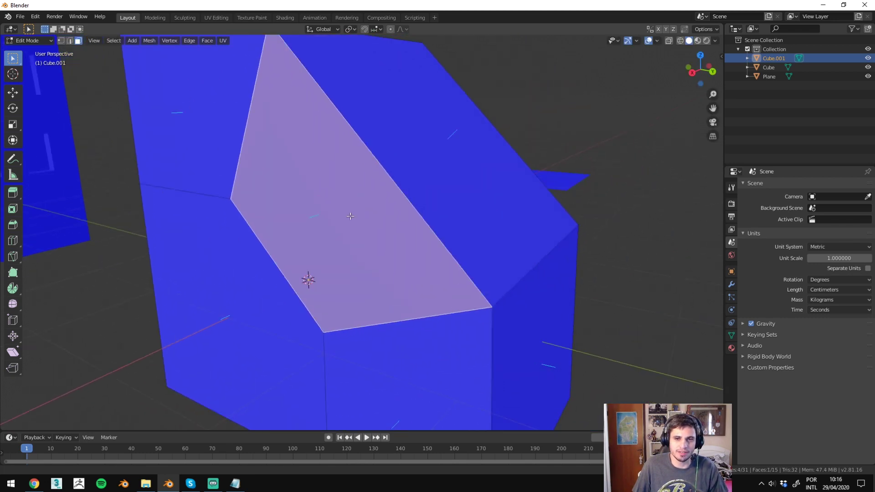
pyautogui.scroll(-1, 445, 191)
pyautogui.moveTo(445, 192)
pyautogui.mouseDown(button='middle')
pyautogui.moveTo(405, 203)
pyautogui.moveTo(422, 201)
pyautogui.moveTo(429, 232)
pyautogui.mouseUp(button='middle')
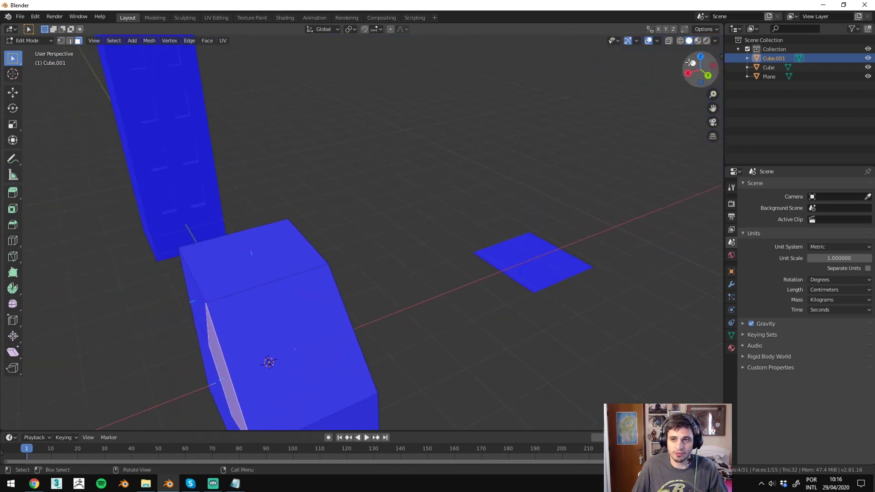
# Step: Toggle the Face Orientation overlay off and on to check the normals
pyautogui.click(657, 41)
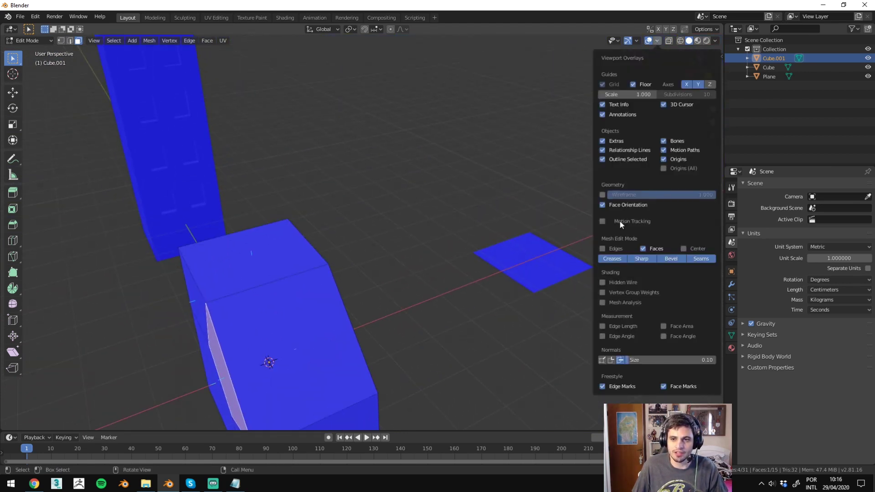
pyautogui.click(601, 205)
pyautogui.click(600, 205)
pyautogui.click(600, 206)
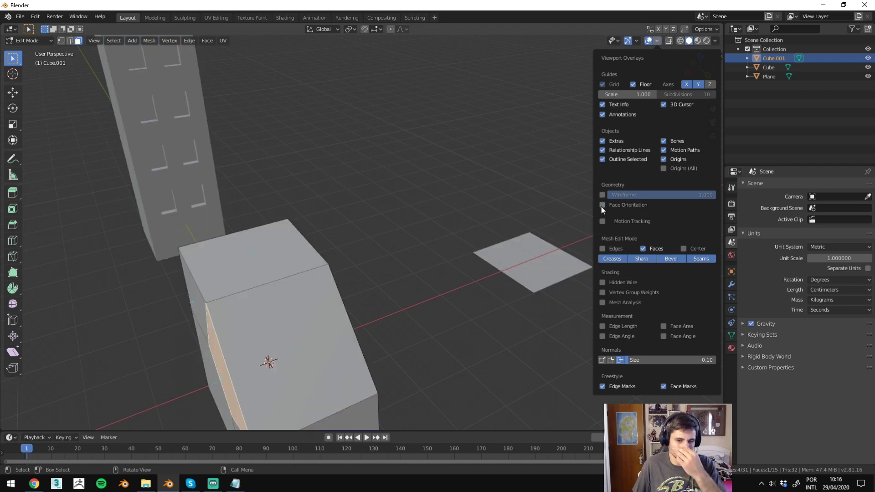
pyautogui.click(601, 206)
pyautogui.click(600, 206)
pyautogui.moveTo(396, 201)
pyautogui.mouseDown(button='middle')
pyautogui.moveTo(409, 189)
pyautogui.moveTo(354, 303)
pyautogui.moveTo(316, 219)
pyautogui.moveTo(429, 168)
pyautogui.mouseUp(button='middle')
# Step: Select all of Cube.001's faces in X-ray and run Flip Normals via F3 search
pyautogui.hotkey('alt', 'z')
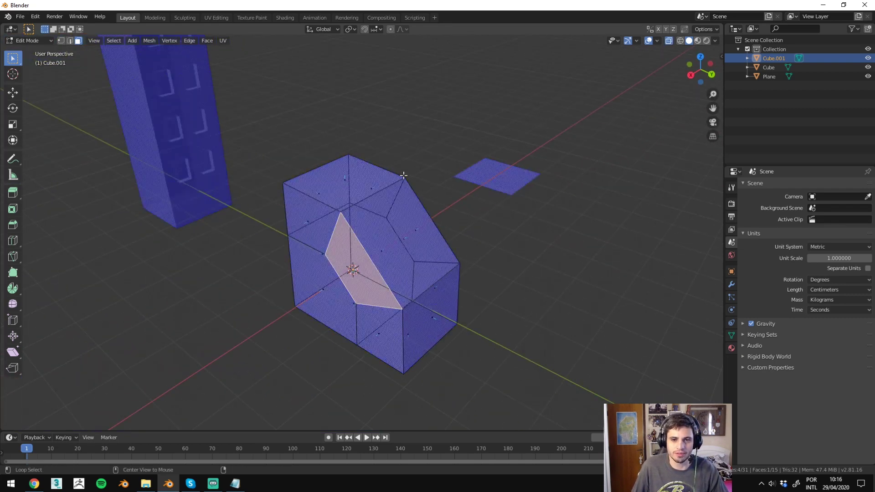
pyautogui.moveTo(264, 136); pyautogui.dragTo(478, 381)
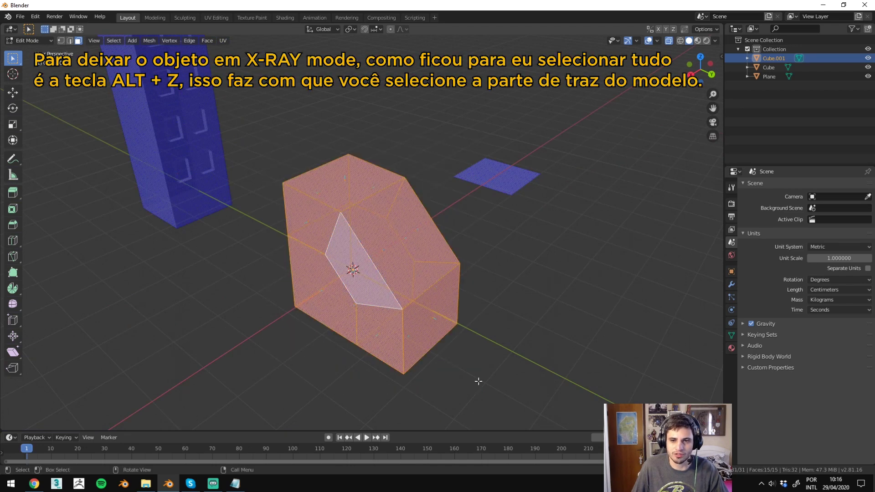
pyautogui.hotkey('alt', 'z')
pyautogui.press('F3')
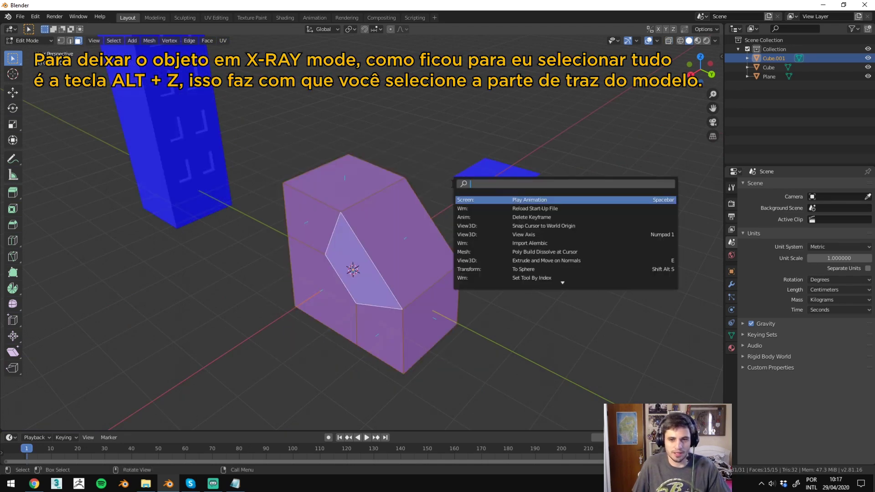
pyautogui.write('flip')
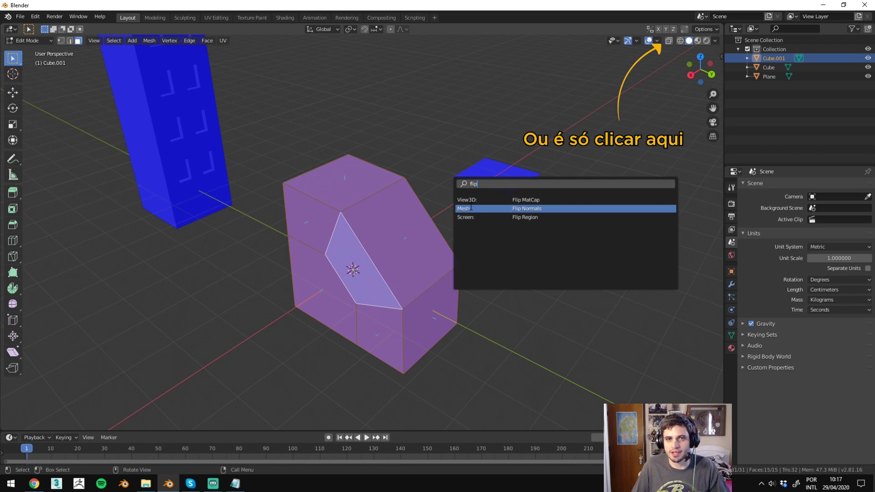
pyautogui.click(471, 208)
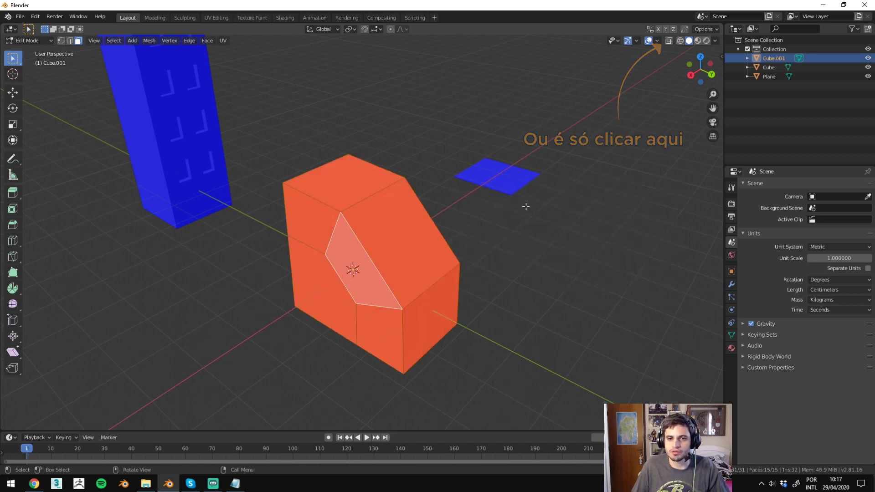
pyautogui.click(395, 143)
pyautogui.moveTo(396, 142)
pyautogui.mouseDown(button='middle')
pyautogui.moveTo(356, 201)
pyautogui.moveTo(187, 193)
pyautogui.moveTo(242, 200)
pyautogui.moveTo(444, 187)
pyautogui.moveTo(437, 129)
pyautogui.moveTo(371, 100)
pyautogui.moveTo(535, 160)
pyautogui.moveTo(434, 167)
pyautogui.mouseUp(button='middle')
pyautogui.press('a')
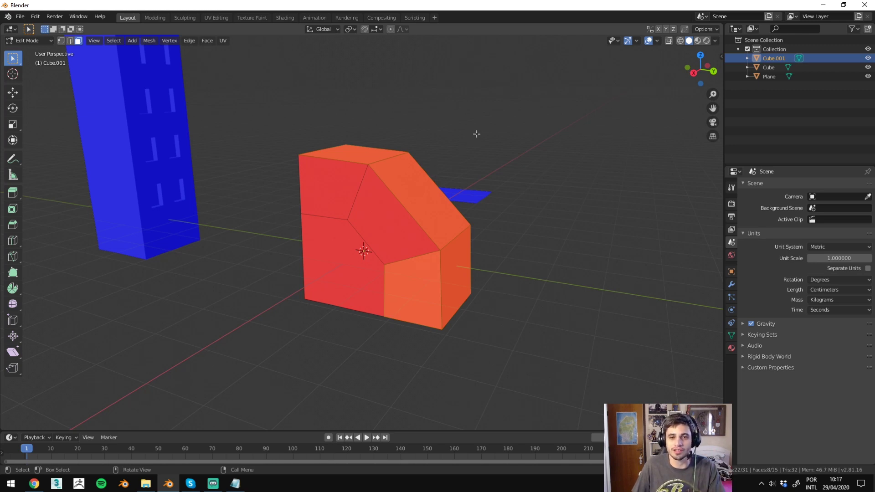
# Step: Reselect all faces and flip normals again via F3 and Mesh > Normals > Flip
pyautogui.hotkey('alt', 'a')
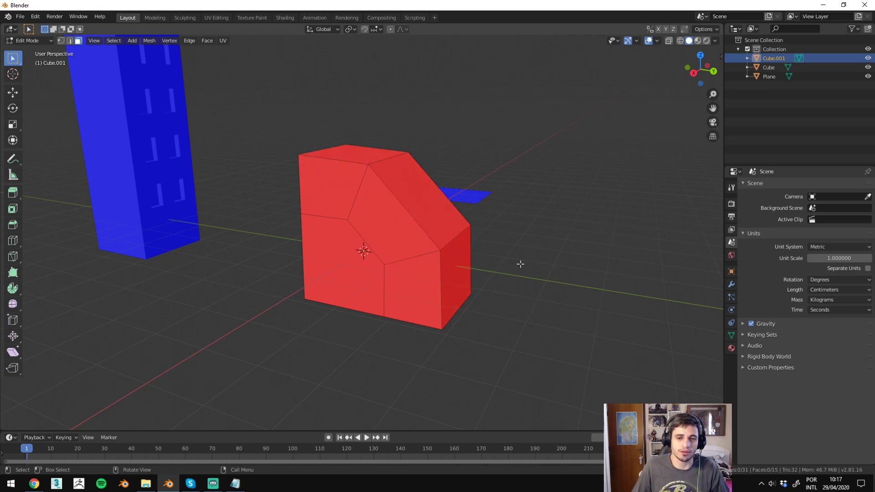
pyautogui.press('a')
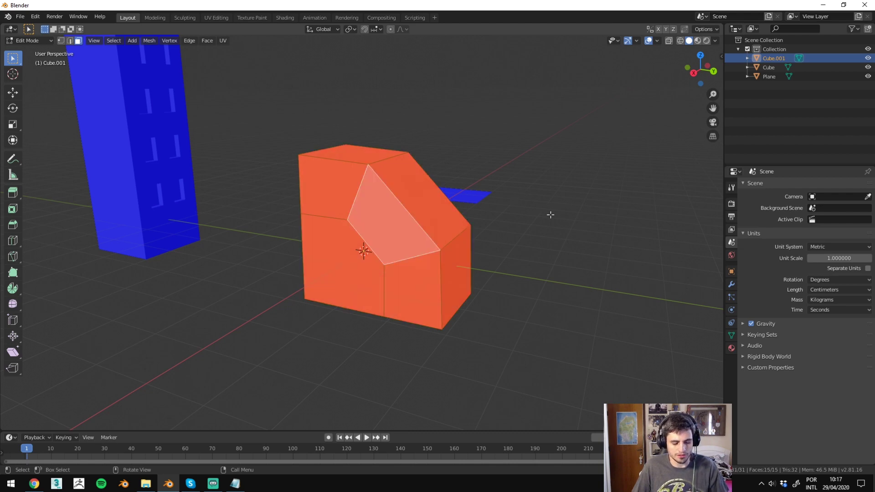
pyautogui.press('F3')
pyautogui.write('Flip Normals')
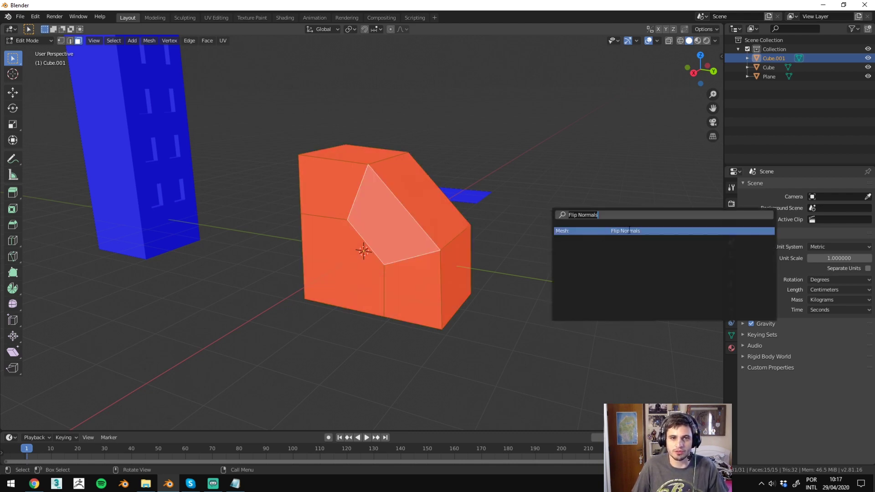
pyautogui.press('Return')
pyautogui.click(151, 41)
pyautogui.moveTo(164, 164)
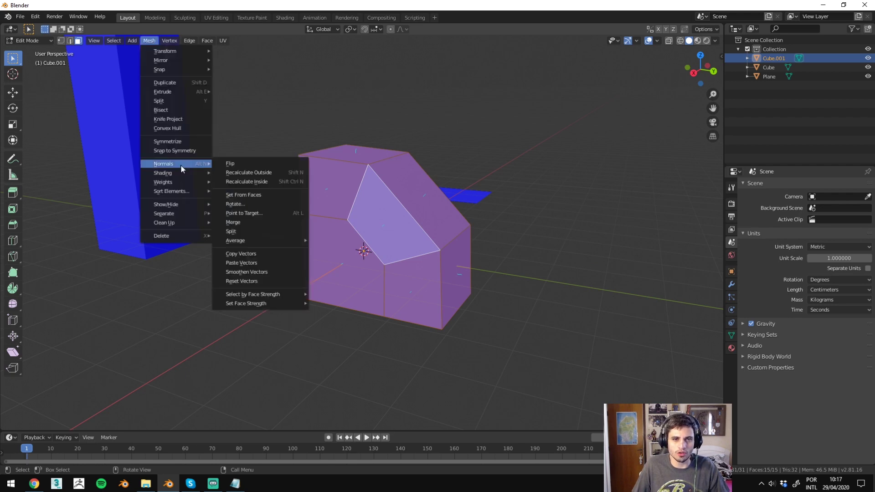
pyautogui.click(253, 165)
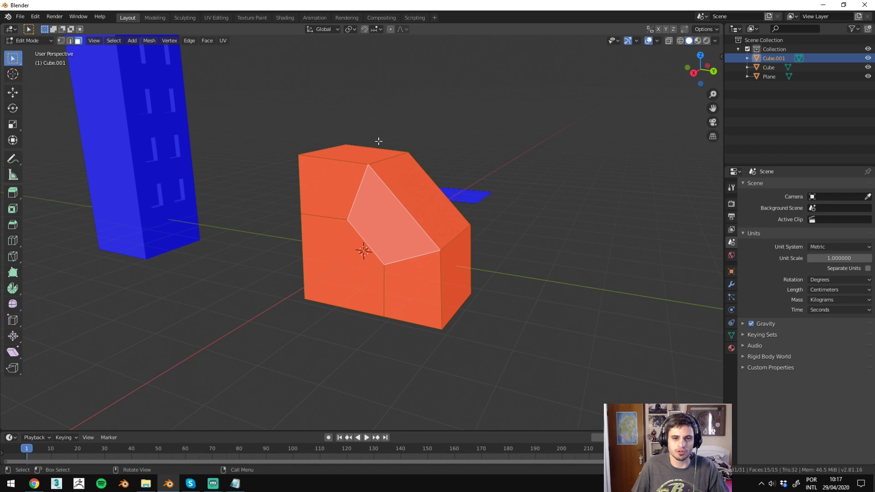
# Step: Flip the normals back outward and bring up the Extrude Region tool's context options
pyautogui.press('F3')
pyautogui.click(409, 159)
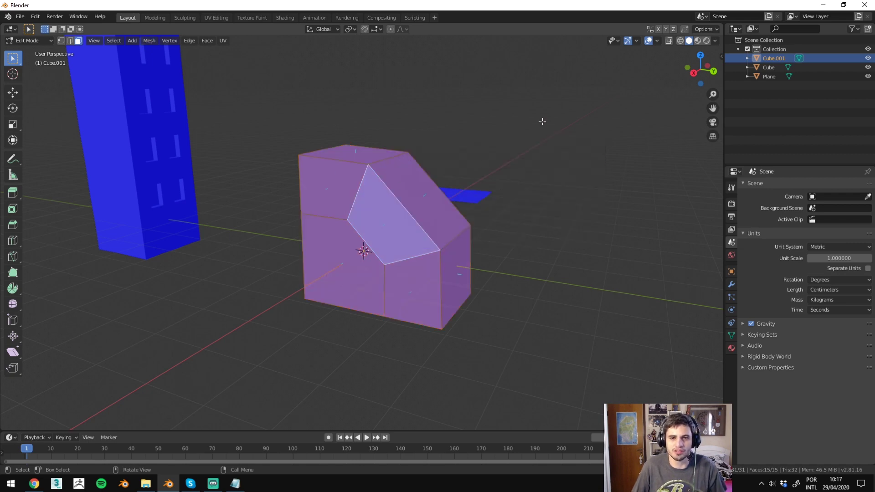
pyautogui.moveTo(541, 123)
pyautogui.mouseDown(button='middle')
pyautogui.moveTo(593, 120)
pyautogui.moveTo(433, 160)
pyautogui.moveTo(278, 221)
pyautogui.moveTo(472, 253)
pyautogui.moveTo(390, 253)
pyautogui.moveTo(518, 178)
pyautogui.moveTo(475, 221)
pyautogui.moveTo(460, 189)
pyautogui.moveTo(402, 164)
pyautogui.mouseUp(button='middle')
pyautogui.press('Tab')
pyautogui.press('Tab')
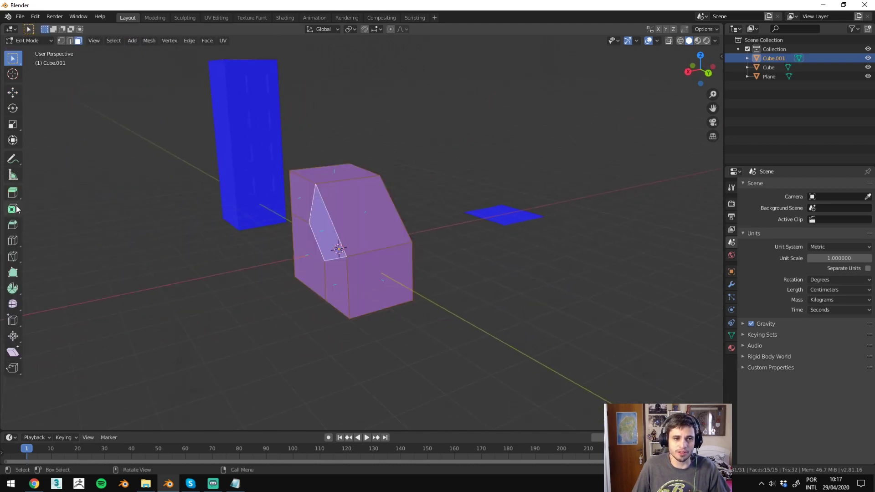
pyautogui.rightClick(11, 196)
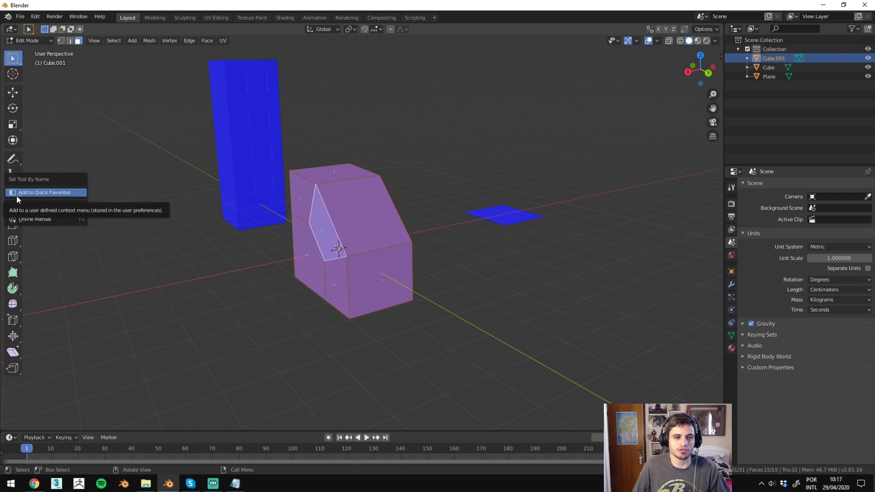
# Step: Add Extrude Region to Quick Favorites and extrude the cube's top face up 79.5 cm
pyautogui.click(31, 195)
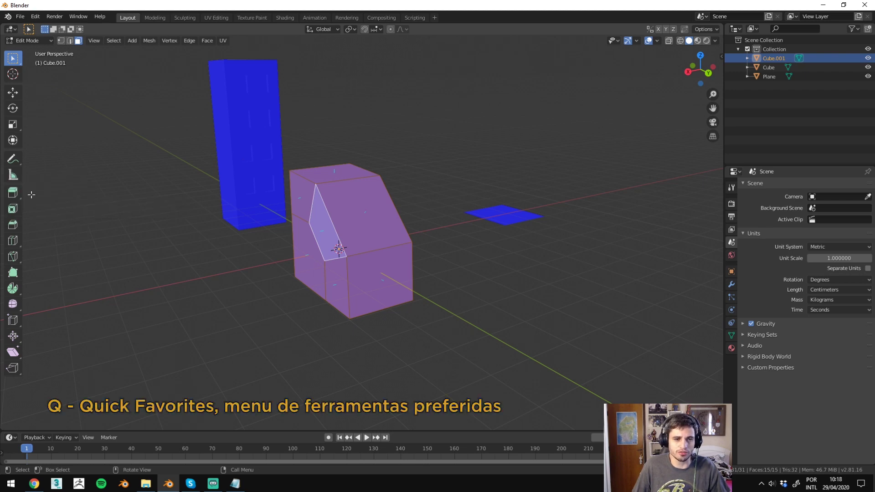
pyautogui.click(318, 180)
pyautogui.keyDown('shift'); pyautogui.moveTo(319, 180); pyautogui.dragTo(445, 203, button='middle'); pyautogui.keyUp('shift')
pyautogui.scroll(2, 445, 203)
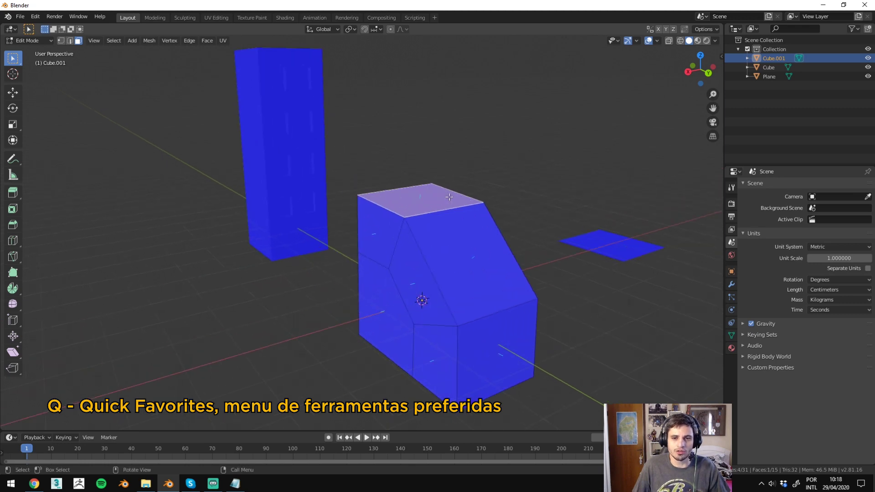
pyautogui.press('q')
pyautogui.click(449, 196)
pyautogui.moveTo(423, 147); pyautogui.dragTo(430, 46)
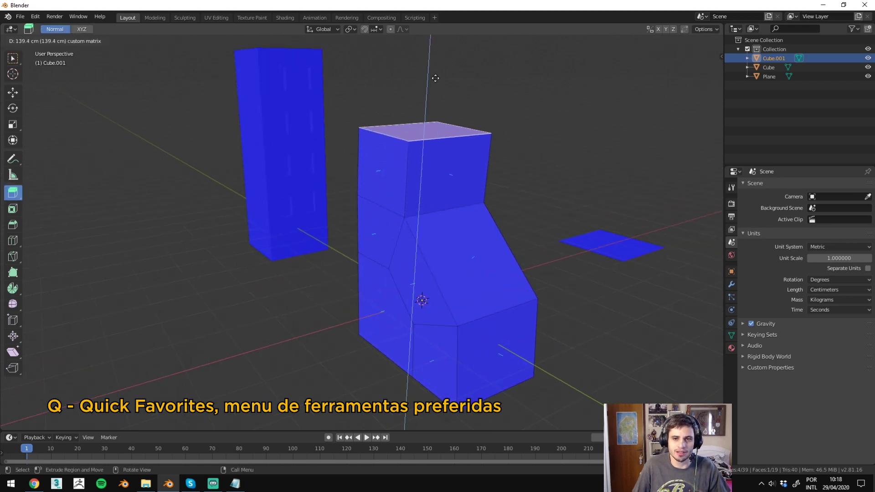
pyautogui.moveTo(430, 45); pyautogui.dragTo(319, 114, button='middle')
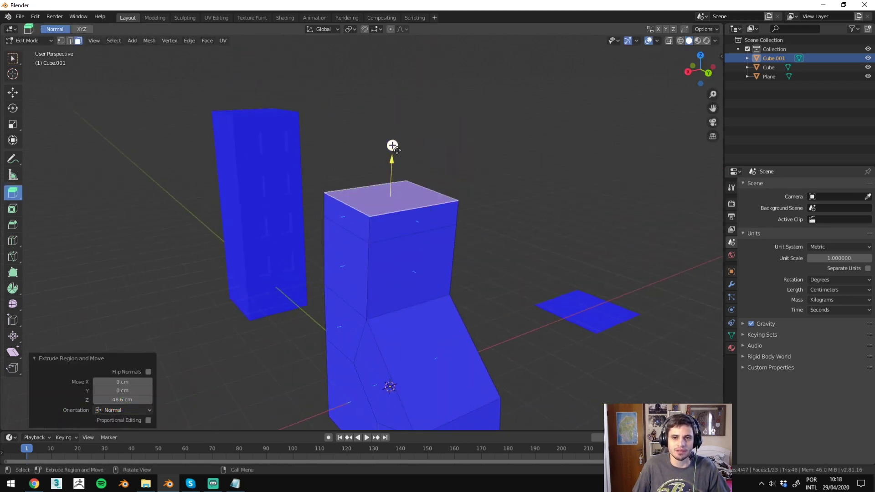
pyautogui.moveTo(390, 147); pyautogui.dragTo(111, 164)
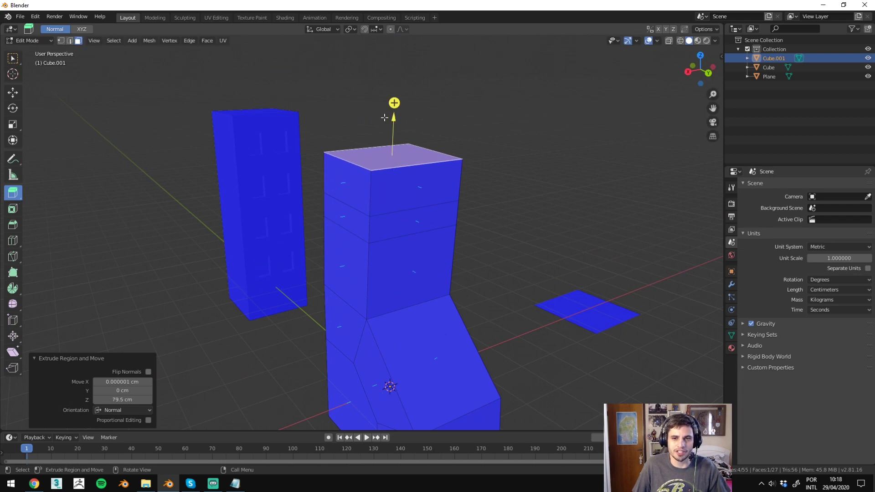
# Step: Extrude a lower and an upper side face of the tower outward
pyautogui.moveTo(467, 117)
pyautogui.keyDown('shift'); pyautogui.mouseDown(button='middle')
pyautogui.moveTo(455, 199)
pyautogui.moveTo(404, 132)
pyautogui.mouseUp(button='middle'); pyautogui.keyUp('shift')
pyautogui.click(402, 182)
pyautogui.moveTo(402, 179); pyautogui.dragTo(401, 241, button='middle')
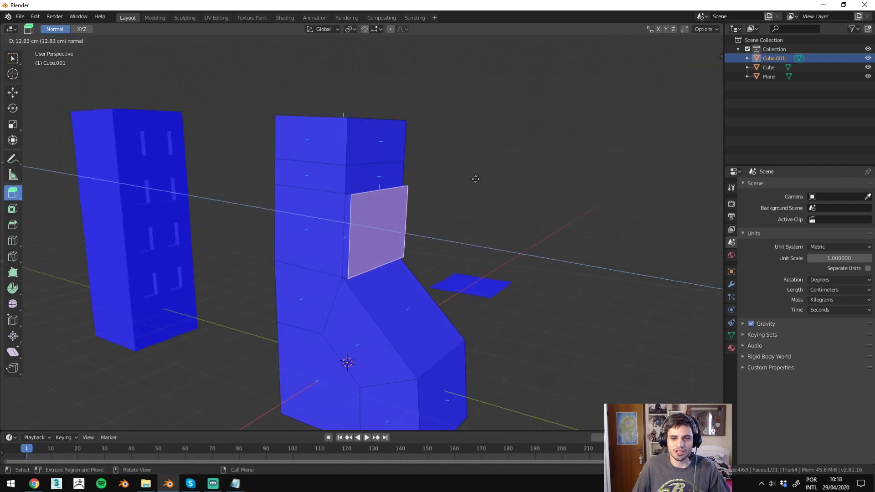
pyautogui.moveTo(401, 242); pyautogui.dragTo(504, 250)
pyautogui.click(364, 176)
pyautogui.moveTo(420, 179)
pyautogui.mouseDown()
pyautogui.moveTo(472, 186)
pyautogui.moveTo(498, 146)
pyautogui.mouseUp()
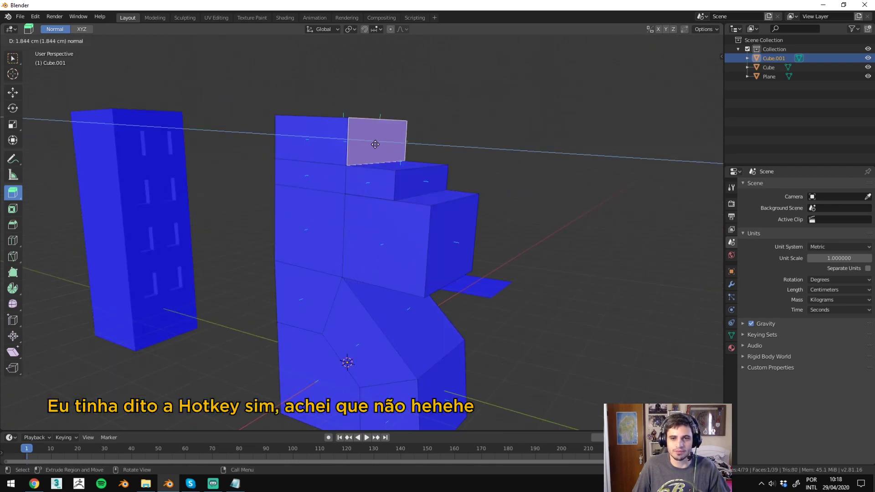
pyautogui.moveTo(498, 146); pyautogui.dragTo(409, 195, button='middle')
# Step: Extrude the block's top face into a taller column and push a side face outward
pyautogui.click(406, 194)
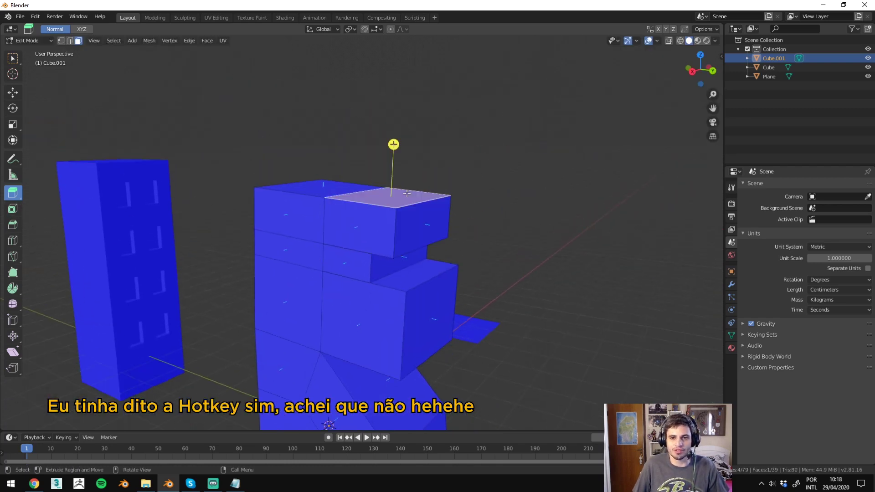
pyautogui.moveTo(393, 144); pyautogui.dragTo(399, 95)
pyautogui.keyDown('shift'); pyautogui.scroll(-3, 399, 95); pyautogui.keyUp('shift')
pyautogui.click(420, 171)
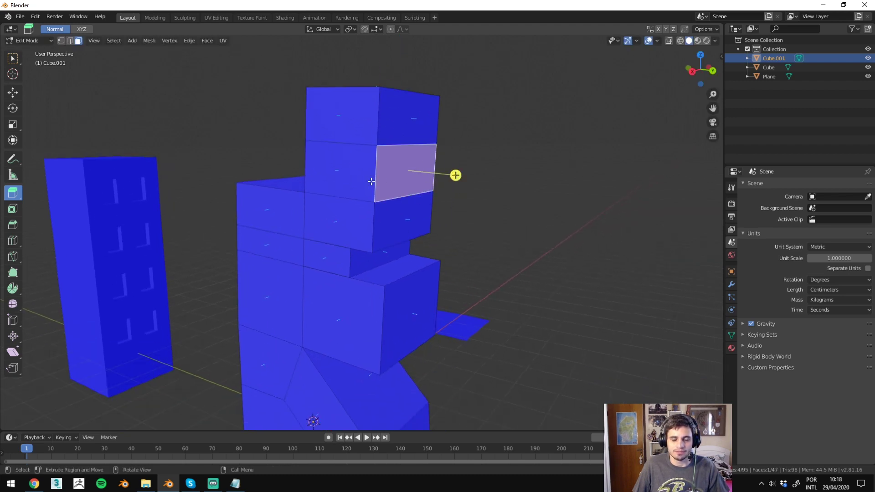
pyautogui.moveTo(455, 175); pyautogui.dragTo(487, 179)
# Step: Add a loop cut through the upper block
pyautogui.press('q')
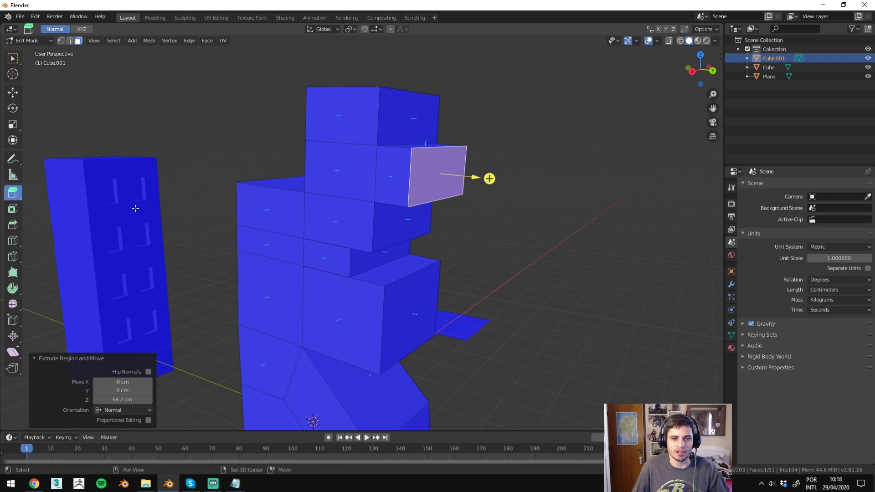
pyautogui.moveTo(135, 209); pyautogui.dragTo(245, 165, button='middle')
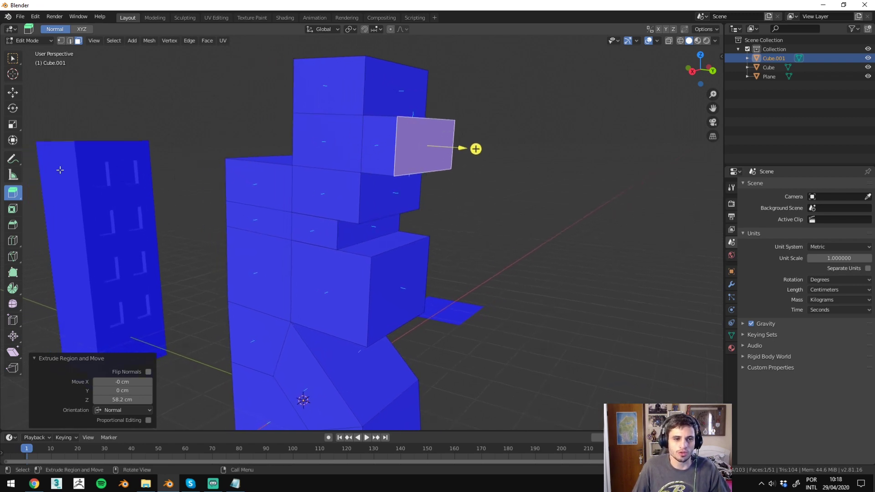
pyautogui.click(12, 242)
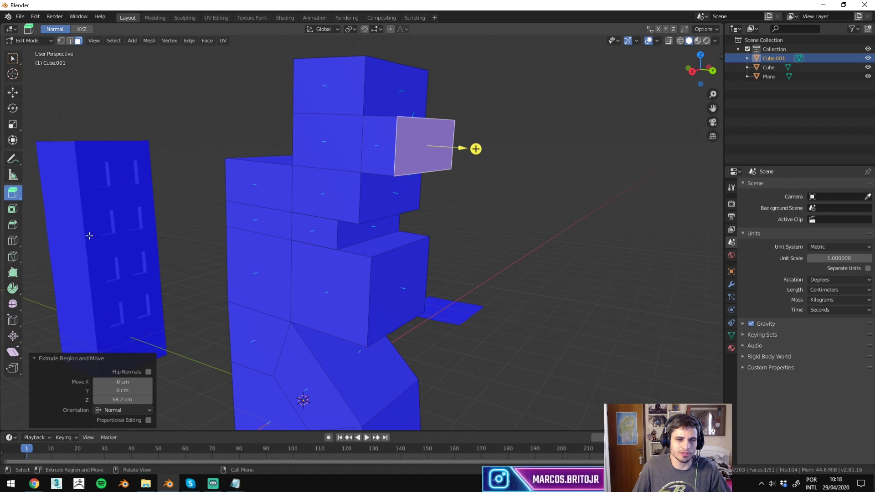
pyautogui.moveTo(89, 235); pyautogui.dragTo(205, 192, button='middle')
pyautogui.click(328, 145)
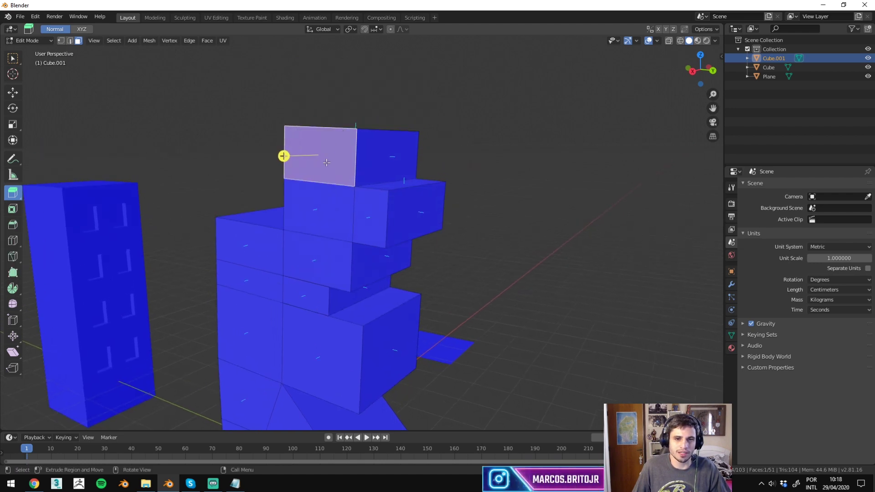
pyautogui.hotkey('shift', 'space')
pyautogui.click(292, 194)
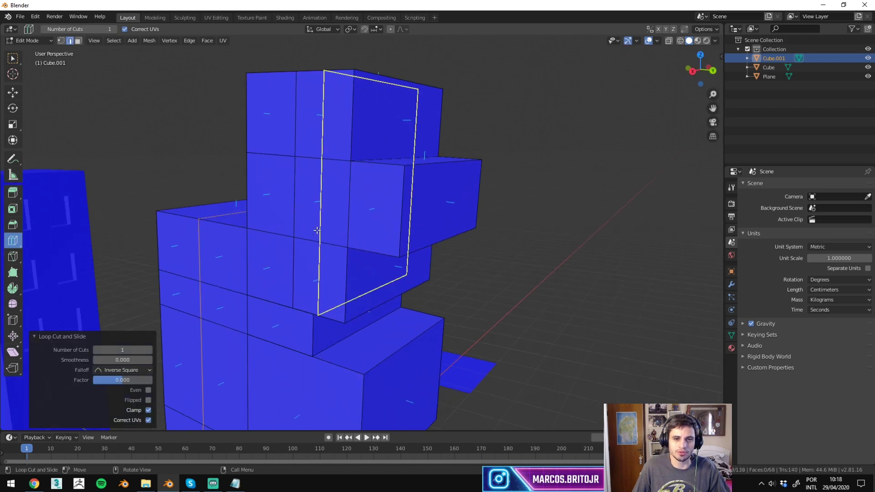
# Step: Add vertical and horizontal loop cuts on the upper block and lower body
pyautogui.click(326, 201)
pyautogui.click(295, 116)
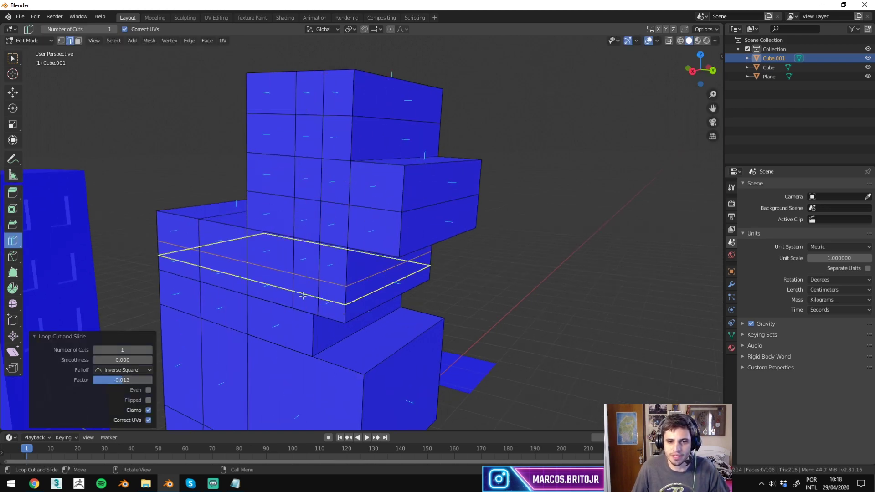
pyautogui.click(372, 372)
pyautogui.click(406, 376)
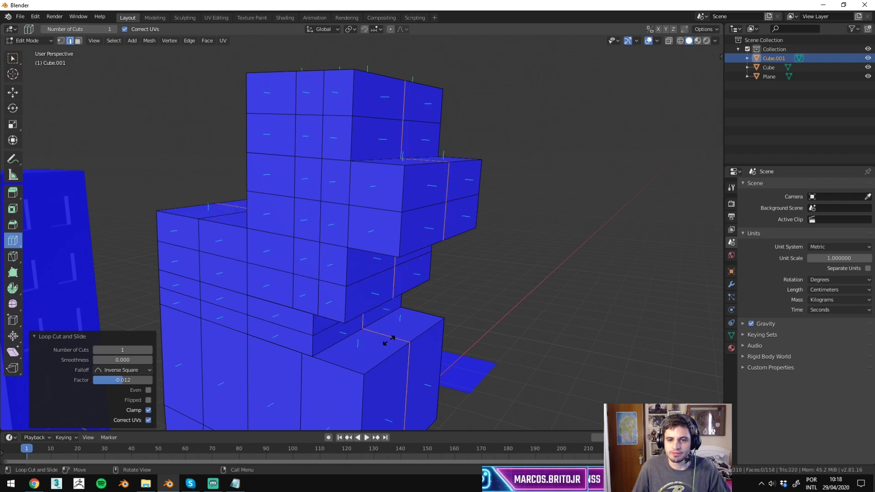
pyautogui.scroll(-2, 451, 192)
pyautogui.press('w')
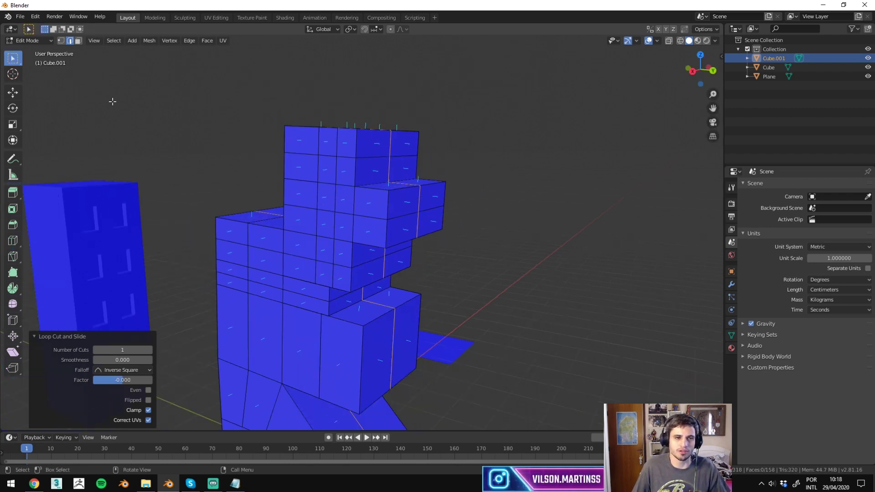
# Step: Return the stepped Cube.001 mesh to Object Mode
pyautogui.moveTo(111, 97); pyautogui.dragTo(464, 135, button='middle')
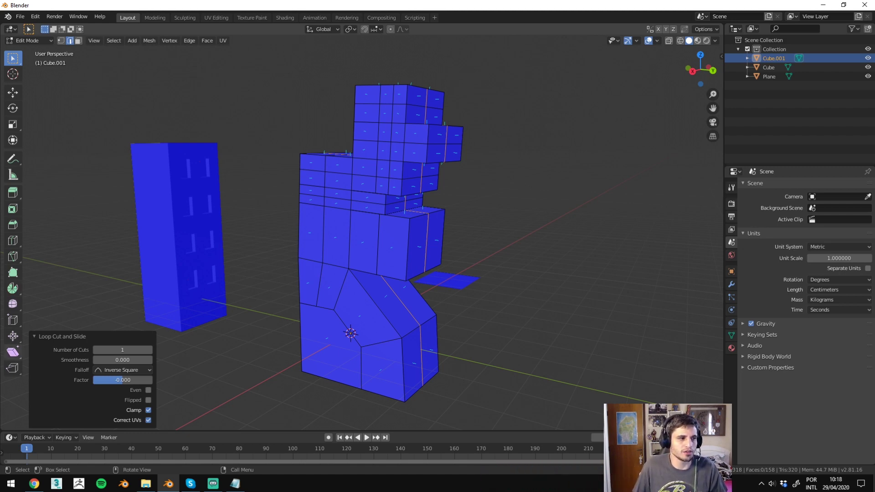
pyautogui.hotkey('alt', 'Tab')
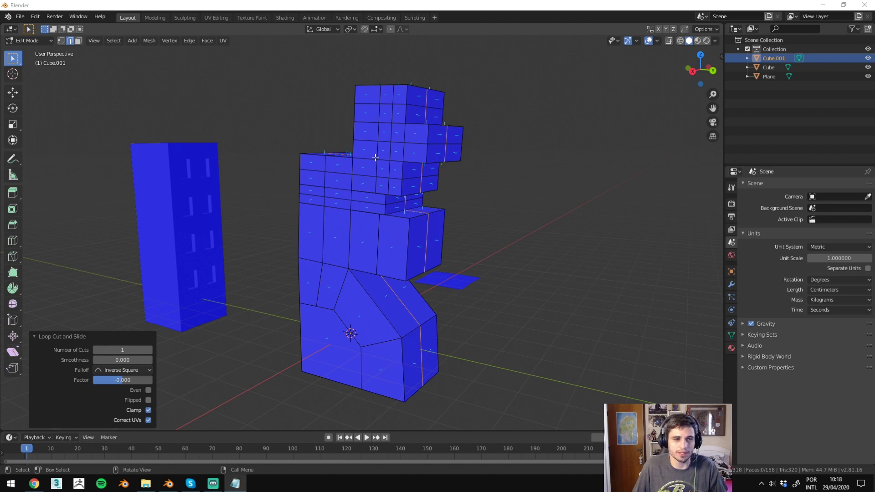
pyautogui.hotkey('alt', 'Tab')
pyautogui.moveTo(375, 157); pyautogui.dragTo(392, 178, button='middle')
pyautogui.press('Tab')
# Step: Delete Cube.001 and enter Edit Mode on the tall building Cube
pyautogui.press('x')
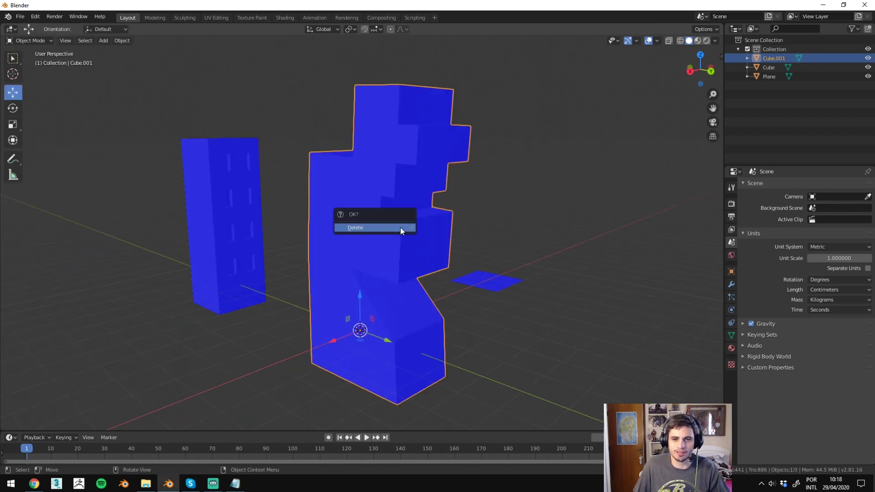
pyautogui.click(400, 228)
pyautogui.press('q')
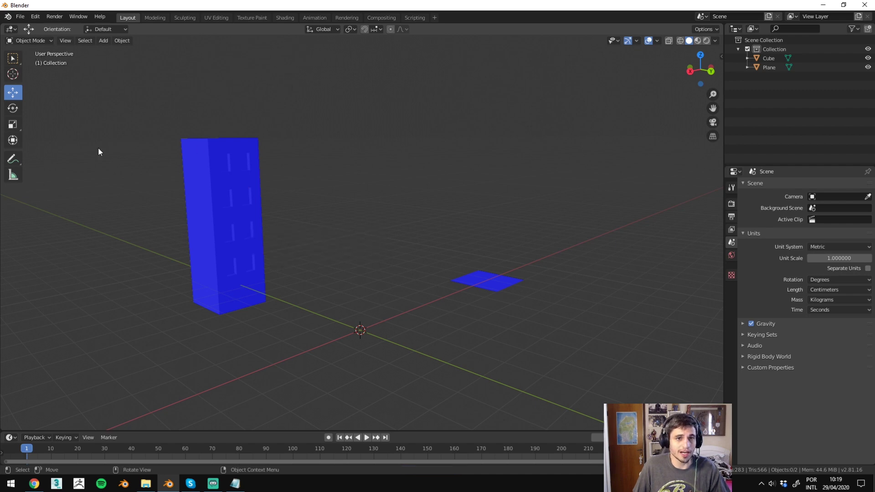
pyautogui.moveTo(278, 200); pyautogui.dragTo(482, 195, button='middle')
pyautogui.scroll(3, 412, 228)
pyautogui.click(412, 228)
pyautogui.press('Tab')
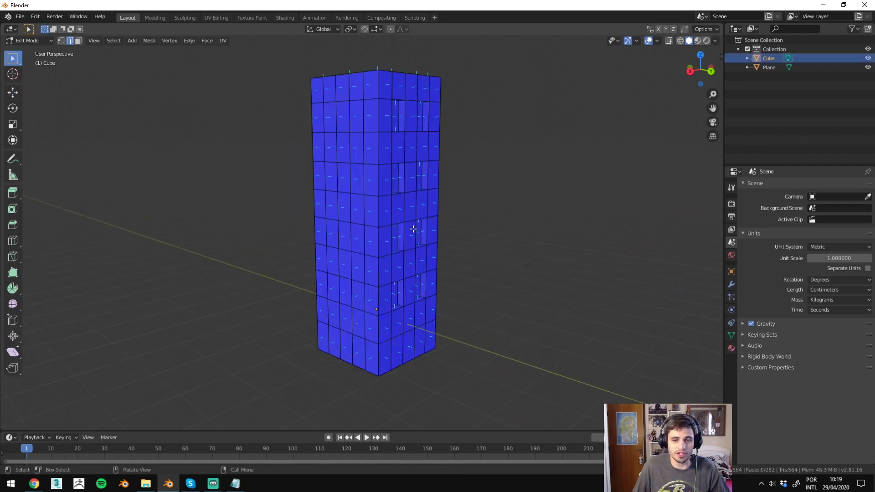
# Step: Remove Extrude Region and Loop Cut from Quick Favorites
pyautogui.press('q')
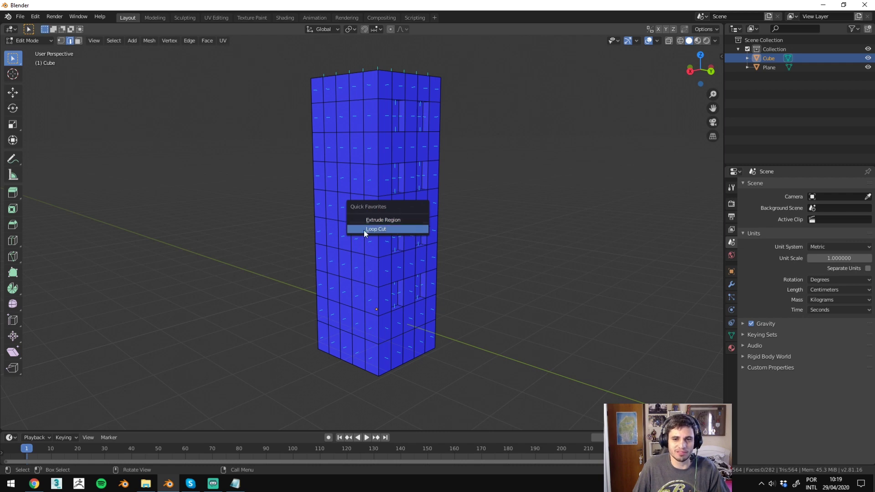
pyautogui.press('q')
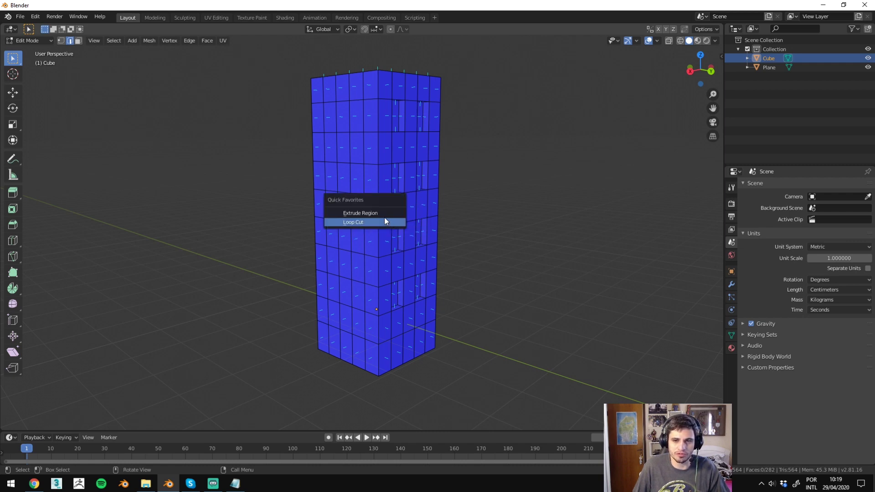
pyautogui.rightClick(373, 213)
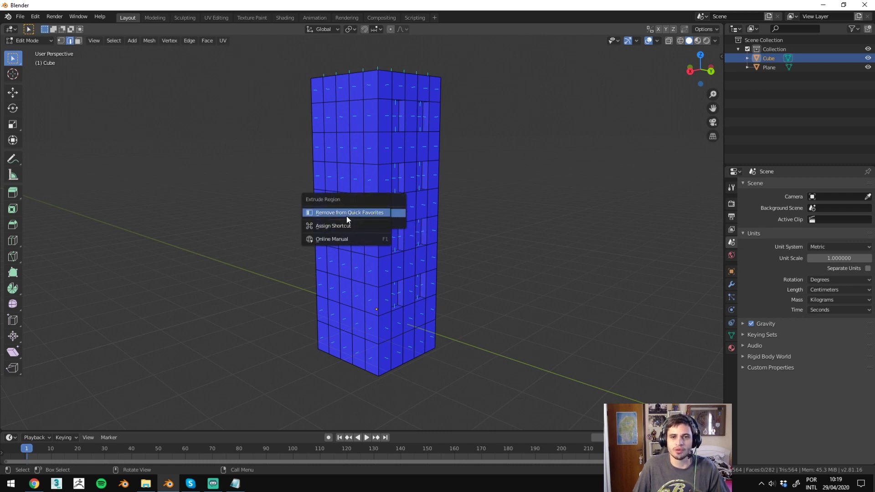
pyautogui.click(347, 214)
pyautogui.rightClick(353, 222)
pyautogui.click(351, 223)
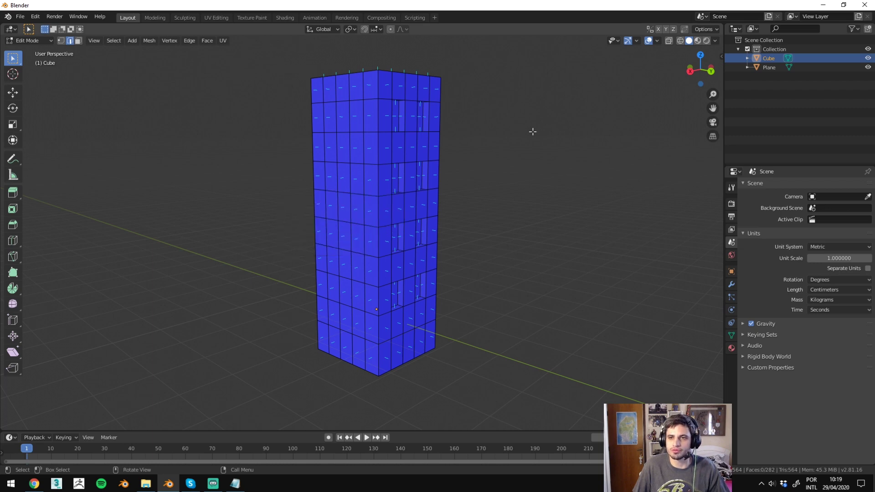
# Step: Turn off Face Orientation and face normal lines in Viewport Overlays
pyautogui.click(656, 41)
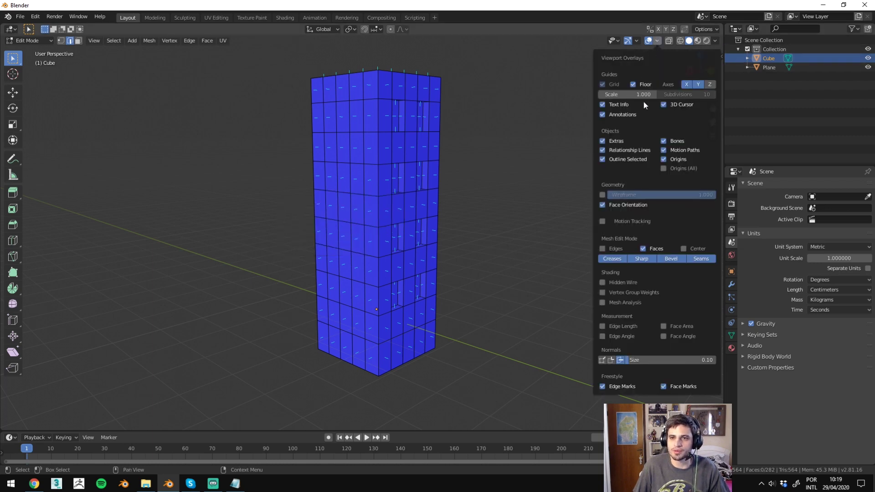
pyautogui.click(603, 205)
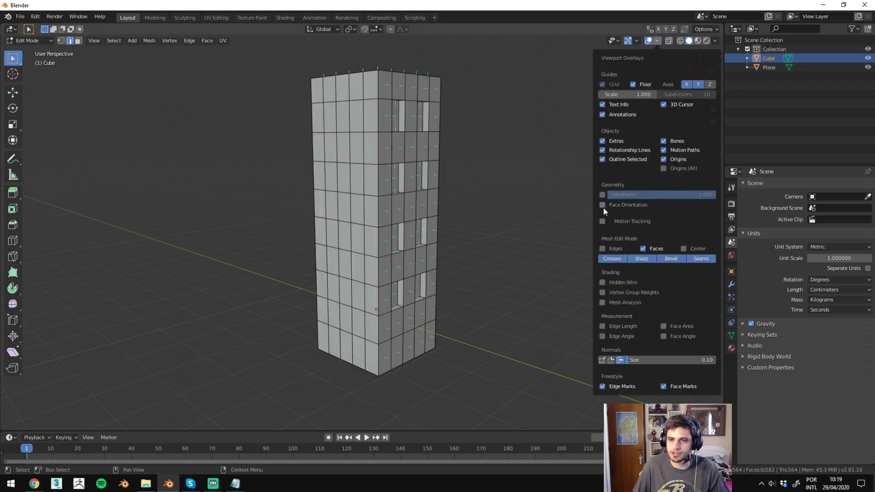
pyautogui.click(620, 360)
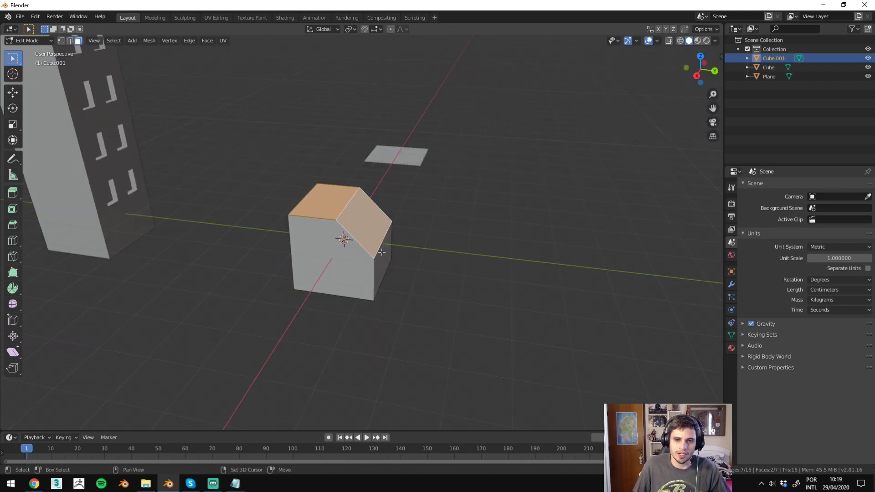
# Step: Trial-extrude the roof and top faces, then undo the 96.2 cm top box extrusion
pyautogui.hotkey('alt', 'e')
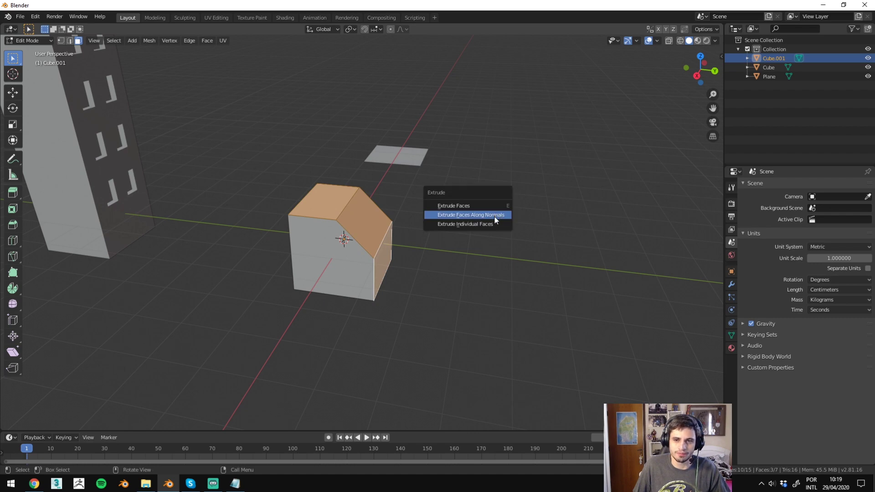
pyautogui.click(494, 217)
pyautogui.press('Escape')
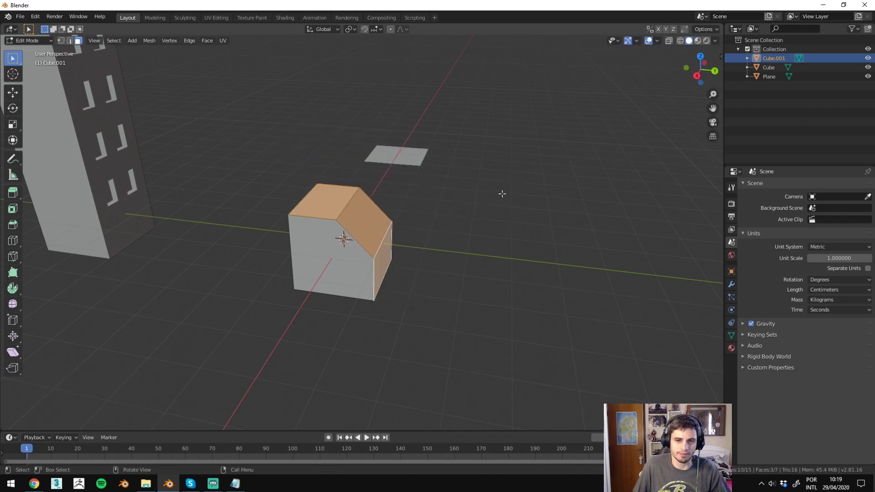
pyautogui.press('e')
pyautogui.click(341, 231)
pyautogui.moveTo(341, 230); pyautogui.dragTo(381, 238, button='middle')
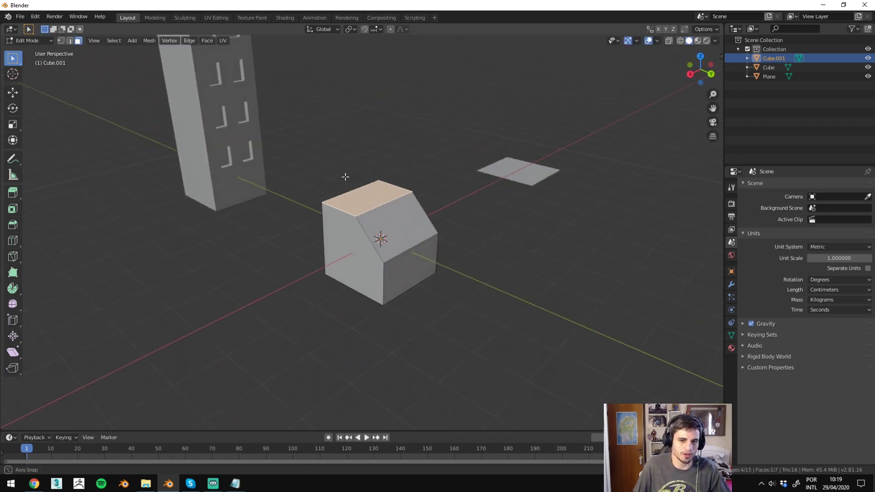
pyautogui.press('e')
pyautogui.click(373, 145)
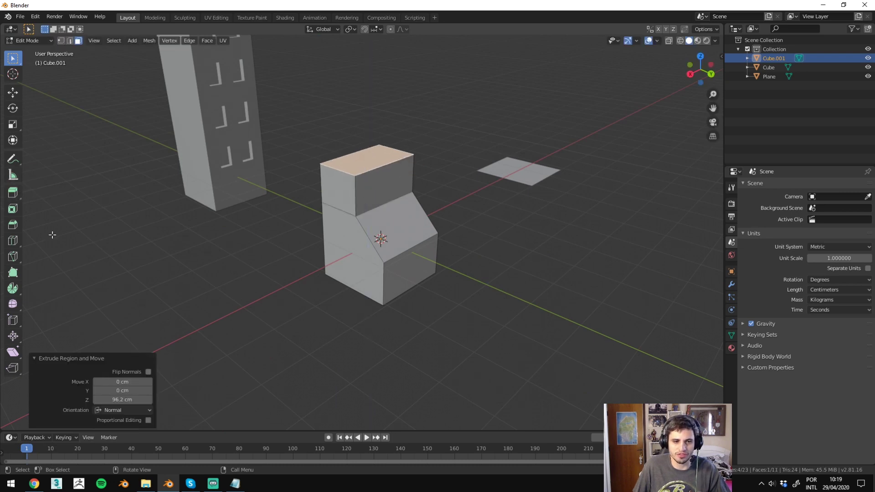
pyautogui.moveTo(345, 150)
pyautogui.mouseDown(button='middle')
pyautogui.moveTo(391, 136)
pyautogui.moveTo(351, 166)
pyautogui.moveTo(318, 141)
pyautogui.mouseUp(button='middle')
pyautogui.moveTo(427, 96)
pyautogui.mouseDown(button='middle')
pyautogui.moveTo(309, 141)
pyautogui.moveTo(322, 137)
pyautogui.mouseUp(button='middle')
pyautogui.hotkey('ctrl', 'z')
# Step: Select the slanted roof and front-right faces and extrude the three faces individually
pyautogui.keyDown('shift'); pyautogui.click(324, 215); pyautogui.keyUp('shift')
pyautogui.keyDown('shift'); pyautogui.click(360, 262); pyautogui.keyUp('shift')
pyautogui.hotkey('alt', 'e')
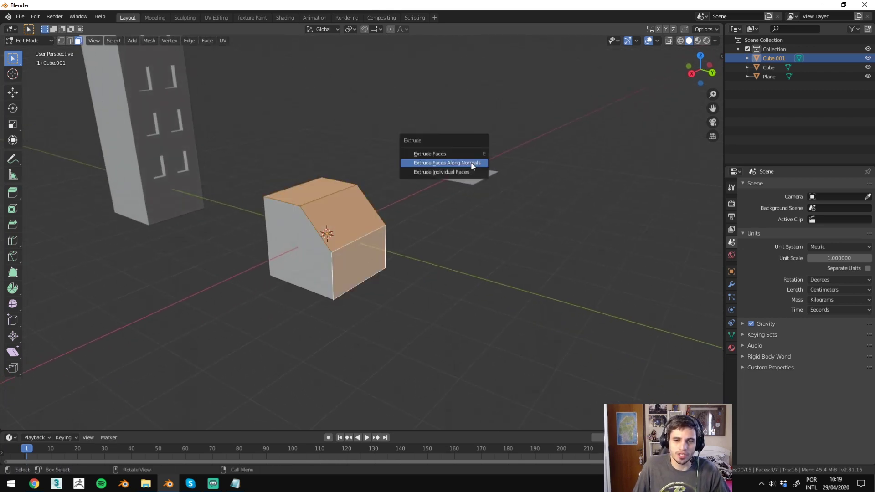
pyautogui.click(478, 171)
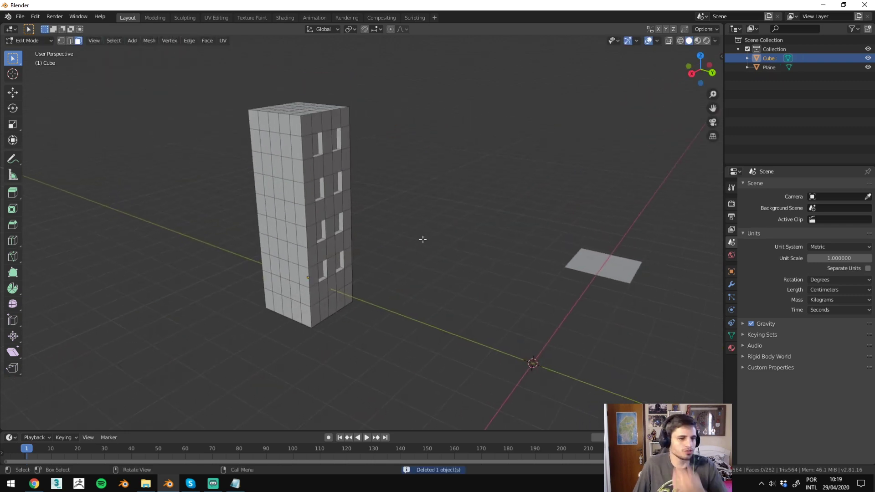
# Step: Select the eight window faces on the building's front
pyautogui.moveTo(307, 222)
pyautogui.mouseDown(button='middle')
pyautogui.moveTo(322, 234)
pyautogui.moveTo(390, 214)
pyautogui.moveTo(348, 203)
pyautogui.moveTo(342, 209)
pyautogui.mouseUp(button='middle')
pyautogui.click(355, 195)
pyautogui.keyDown('shift'); pyautogui.click(357, 164); pyautogui.keyUp('shift')
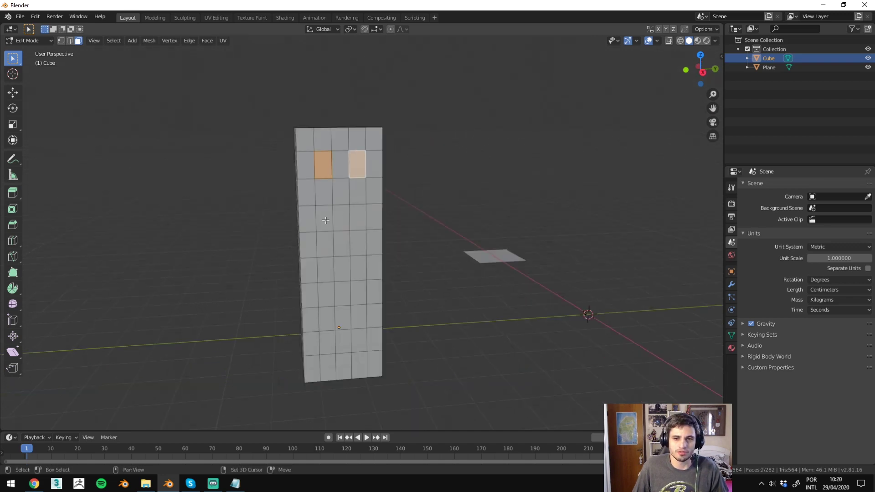
pyautogui.keyDown('shift'); pyautogui.click(326, 220); pyautogui.keyUp('shift')
pyautogui.keyDown('shift'); pyautogui.click(357, 218); pyautogui.keyUp('shift')
pyautogui.hotkey('ctrl', 'z')
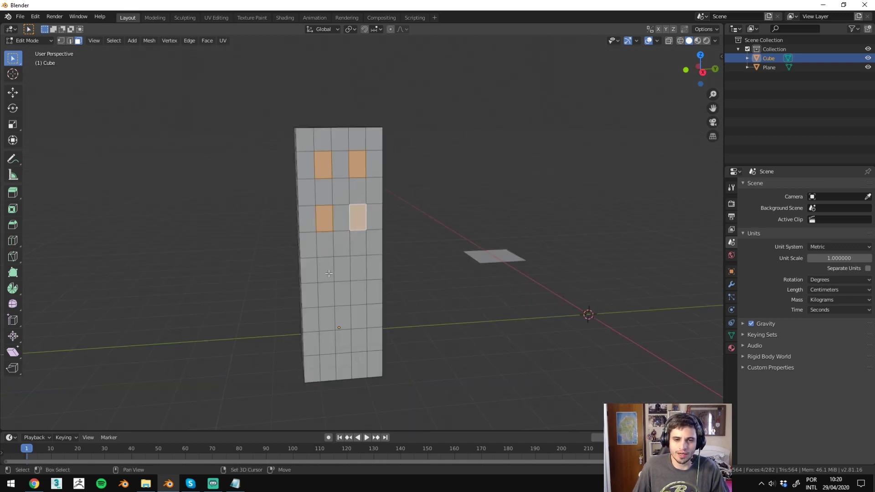
pyautogui.keyDown('shift'); pyautogui.click(353, 272); pyautogui.keyUp('shift')
pyautogui.keyDown('shift'); pyautogui.click(359, 316); pyautogui.keyUp('shift')
pyautogui.keyDown('shift'); pyautogui.click(327, 319); pyautogui.keyUp('shift')
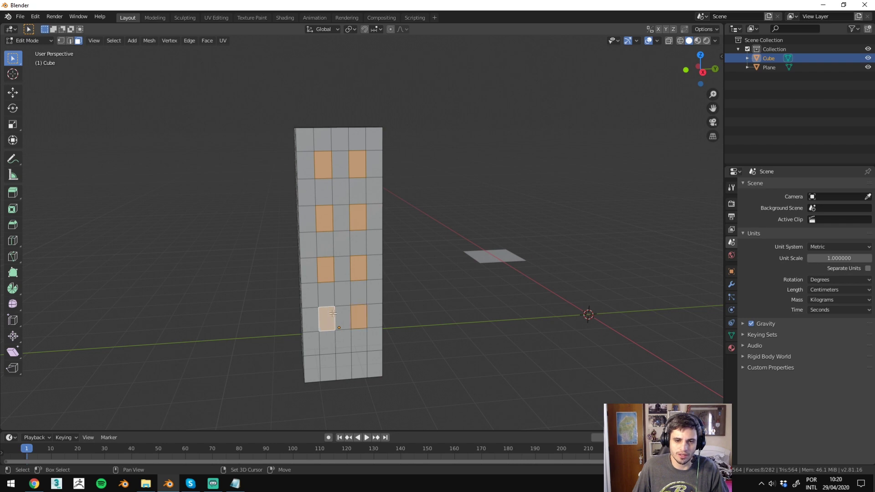
pyautogui.scroll(4, 464, 256)
pyautogui.keyDown('shift'); pyautogui.moveTo(464, 257); pyautogui.dragTo(383, 278, button='middle'); pyautogui.keyUp('shift')
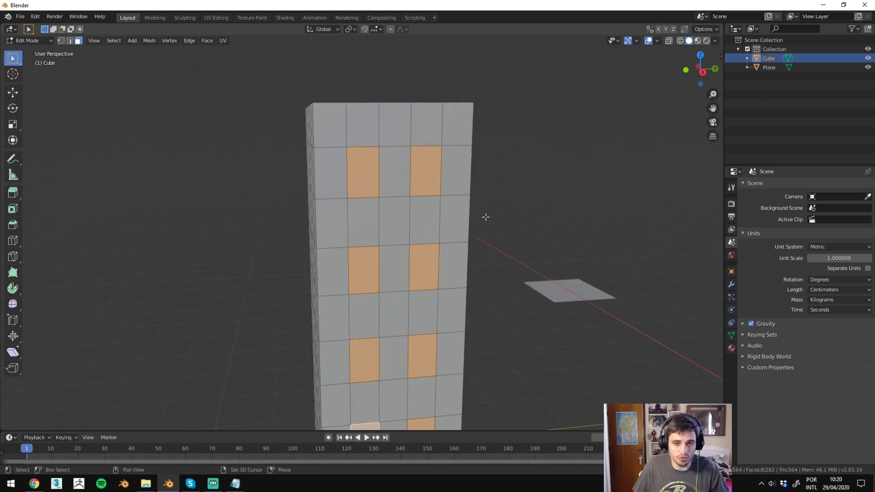
pyautogui.scroll(3, 486, 217)
pyautogui.keyDown('shift'); pyautogui.moveTo(486, 216); pyautogui.dragTo(150, 237, button='middle'); pyautogui.keyUp('shift')
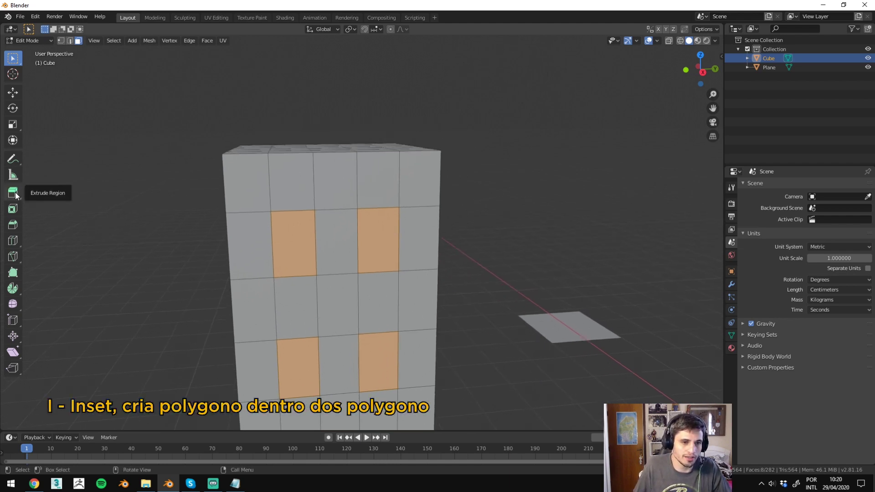
# Step: Inset the selected window faces with a 3.671 cm thickness
pyautogui.click(13, 209)
pyautogui.moveTo(149, 211)
pyautogui.mouseDown()
pyautogui.moveTo(294, 250)
pyautogui.moveTo(293, 276)
pyautogui.mouseUp()
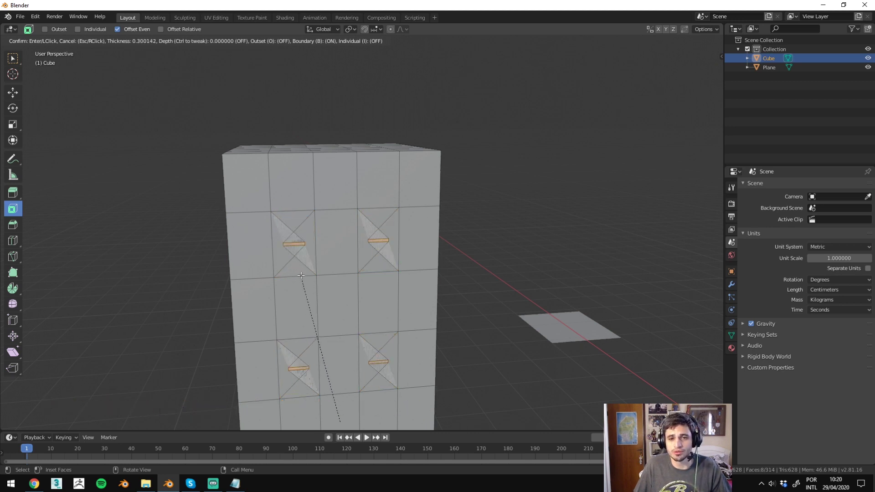
pyautogui.moveTo(293, 275)
pyautogui.mouseDown()
pyautogui.moveTo(295, 257)
pyautogui.moveTo(327, 254)
pyautogui.mouseUp()
pyautogui.moveTo(328, 254)
pyautogui.mouseDown(button='middle')
pyautogui.moveTo(348, 254)
pyautogui.moveTo(436, 214)
pyautogui.mouseUp(button='middle')
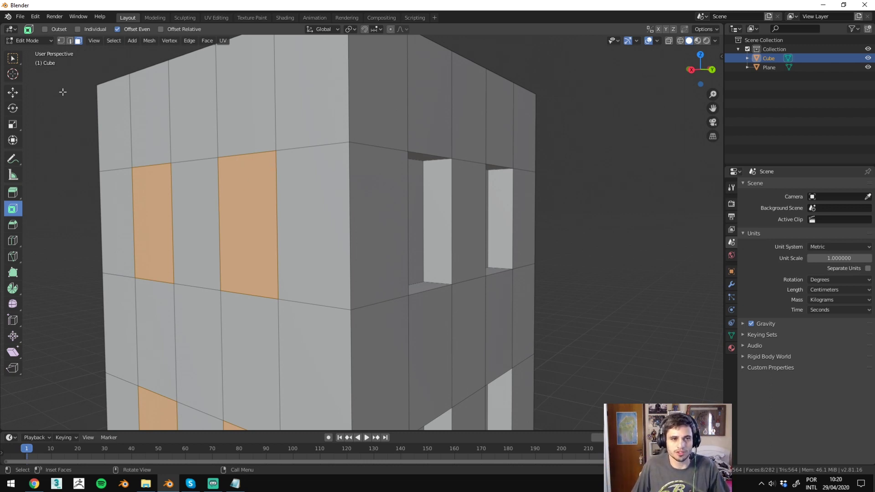
pyautogui.click(12, 60)
pyautogui.press('i')
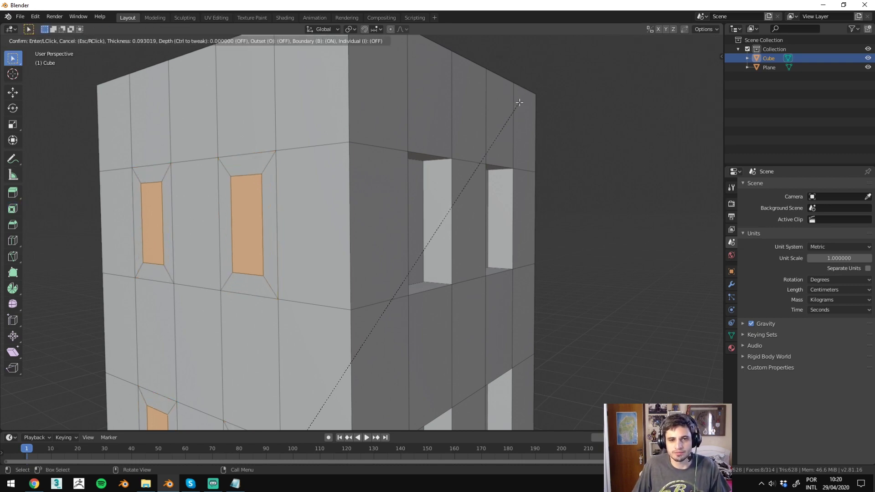
pyautogui.click(528, 96)
pyautogui.scroll(-3, 348, 128)
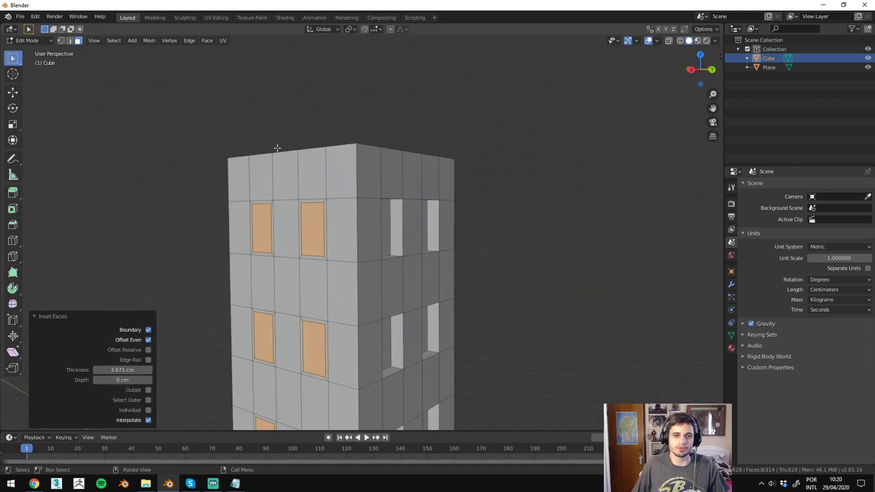
pyautogui.moveTo(279, 143)
pyautogui.mouseDown(button='middle')
pyautogui.moveTo(433, 170)
pyautogui.moveTo(346, 174)
pyautogui.mouseUp(button='middle')
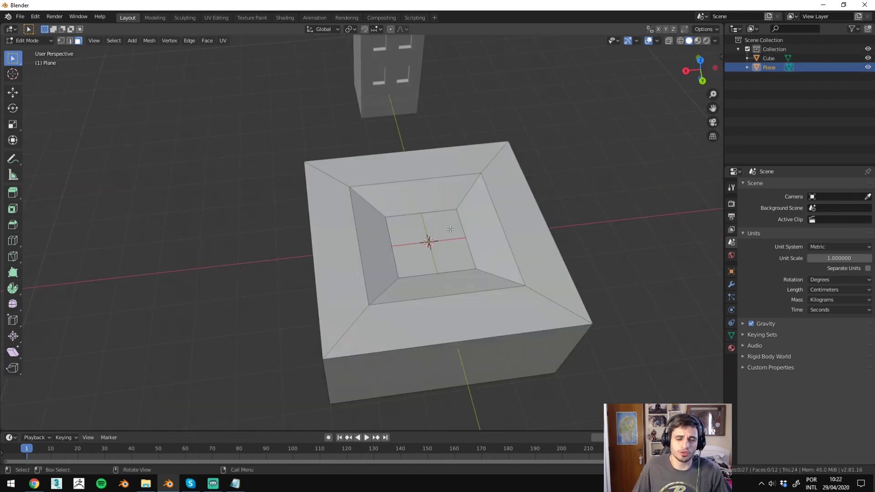
pyautogui.moveTo(450, 229)
pyautogui.mouseDown(button='middle')
pyautogui.moveTo(576, 193)
pyautogui.moveTo(357, 206)
pyautogui.moveTo(410, 237)
pyautogui.moveTo(450, 235)
pyautogui.moveTo(313, 252)
pyautogui.mouseUp(button='middle')
# Step: Brush-select the roof piece's inner floor, rim and wall faces
pyautogui.click(449, 235)
pyautogui.scroll(2, 313, 253)
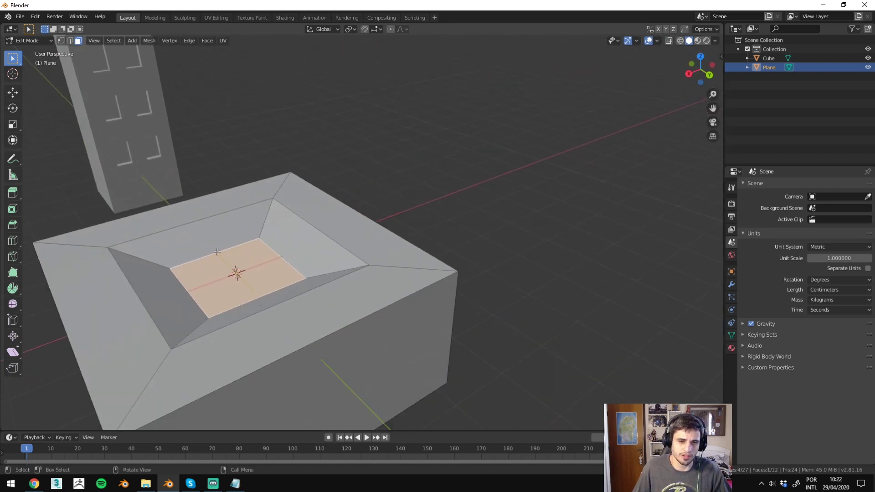
pyautogui.moveTo(217, 252); pyautogui.dragTo(258, 238, button='middle')
pyautogui.press('c')
pyautogui.moveTo(257, 238)
pyautogui.mouseDown()
pyautogui.moveTo(192, 346)
pyautogui.moveTo(301, 330)
pyautogui.mouseUp()
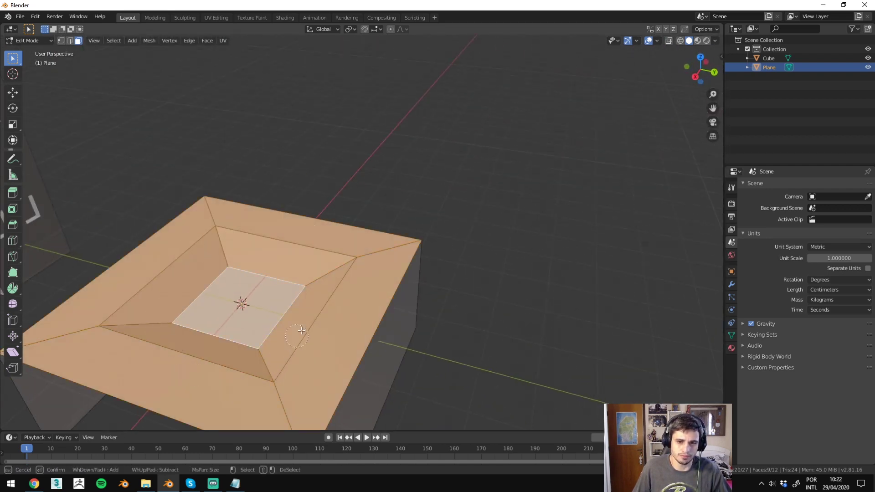
pyautogui.press('Escape')
pyautogui.scroll(-3, 301, 330)
pyautogui.moveTo(302, 330); pyautogui.dragTo(406, 185, button='middle')
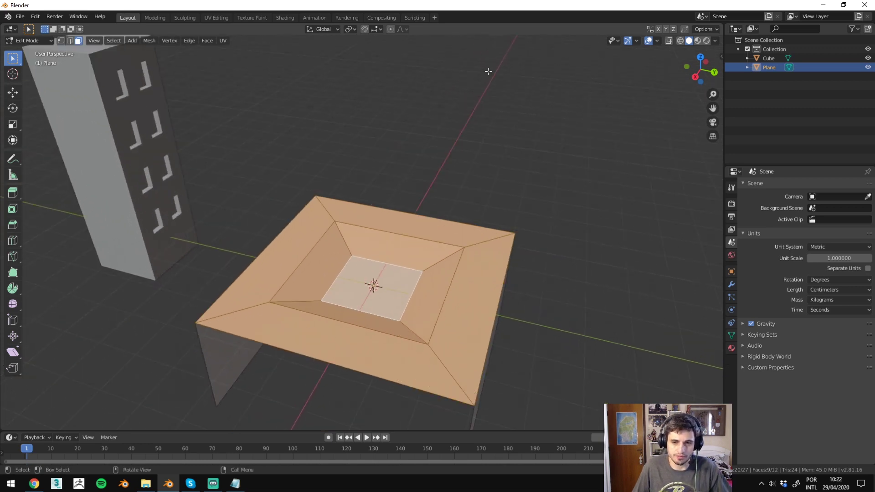
# Step: Clear the selection and repaint only the plane's top rim and inner faces
pyautogui.hotkey('alt', 'a')
pyautogui.moveTo(488, 71)
pyautogui.mouseDown(button='middle')
pyautogui.moveTo(494, 145)
pyautogui.moveTo(410, 189)
pyautogui.mouseUp(button='middle')
pyautogui.press('c')
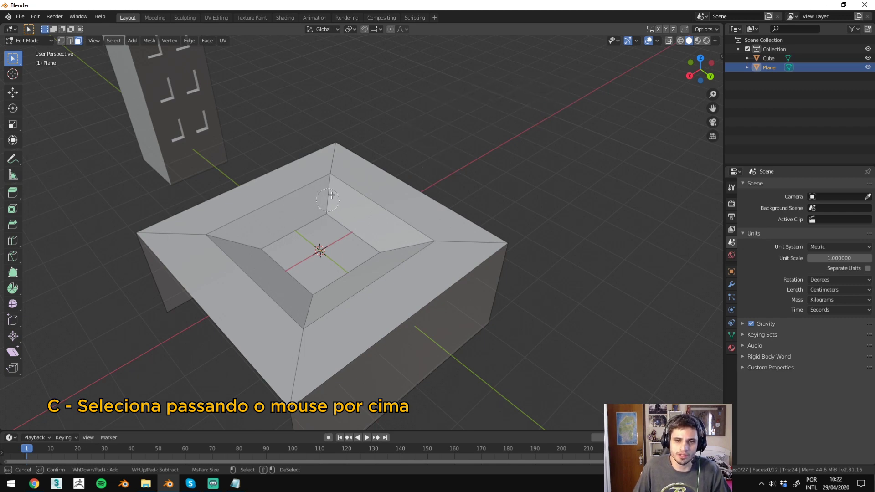
pyautogui.moveTo(331, 195); pyautogui.dragTo(281, 261)
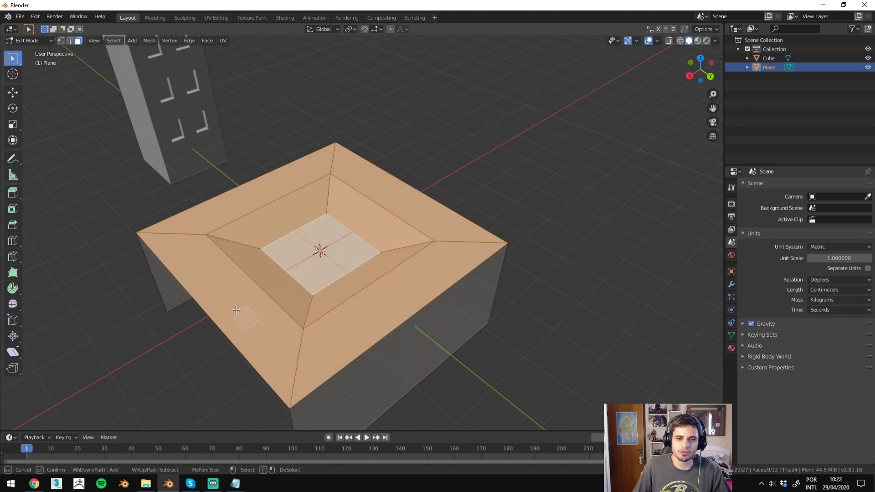
pyautogui.moveTo(237, 310)
pyautogui.mouseDown()
pyautogui.moveTo(426, 363)
pyautogui.moveTo(143, 334)
pyautogui.mouseUp()
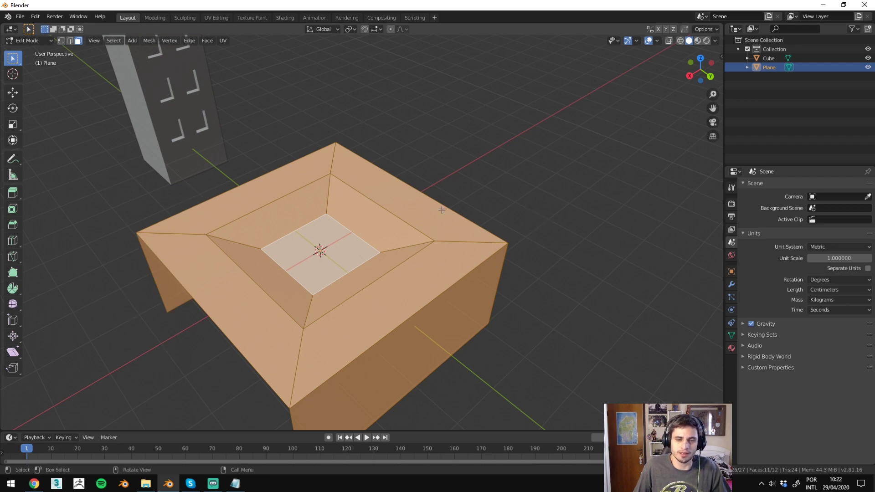
pyautogui.hotkey('alt', 'a')
pyautogui.moveTo(347, 191)
pyautogui.mouseDown()
pyautogui.moveTo(273, 274)
pyautogui.moveTo(412, 283)
pyautogui.mouseUp()
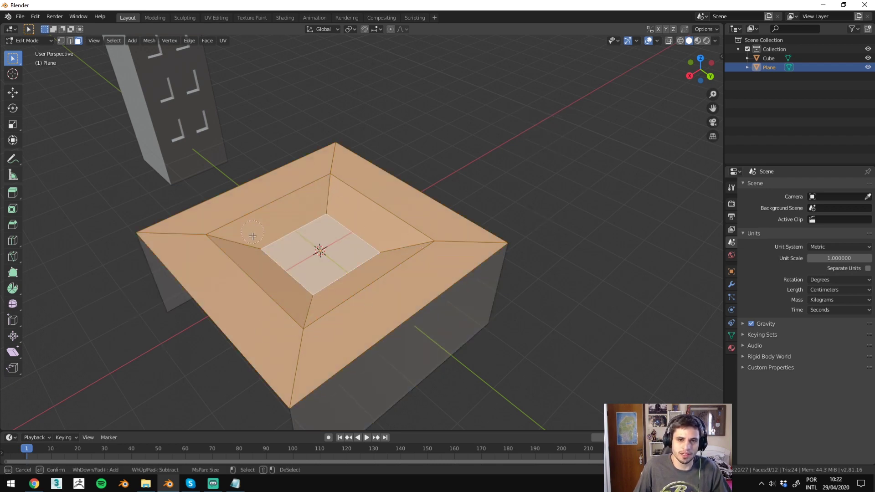
pyautogui.press('Escape')
pyautogui.moveTo(253, 236); pyautogui.dragTo(474, 99, button='middle')
pyautogui.press('i')
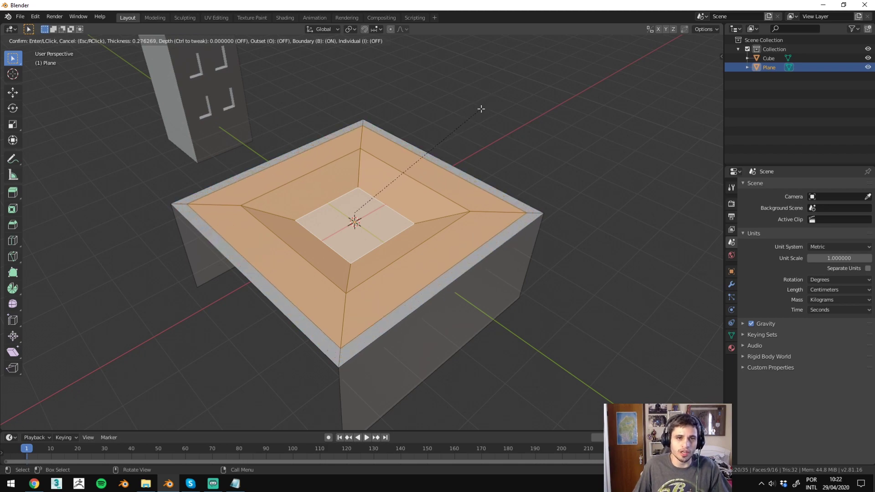
pyautogui.press('super+shift+s')
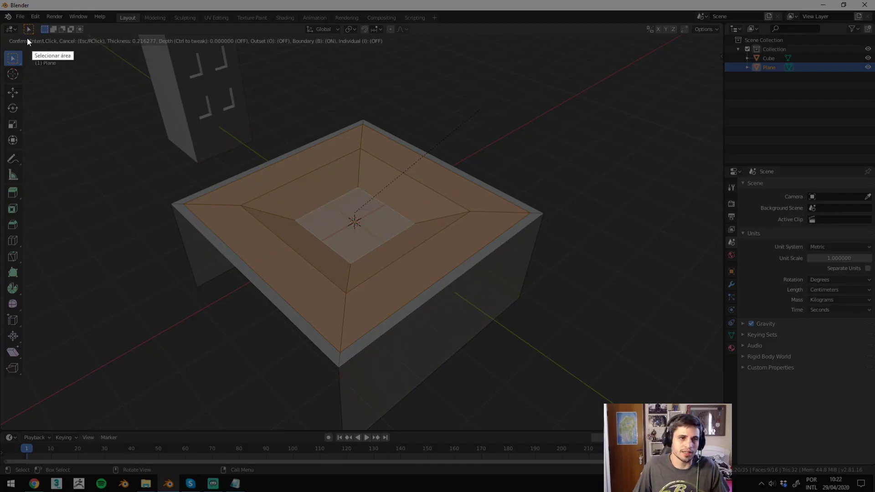
pyautogui.moveTo(11, 42)
pyautogui.mouseDown()
pyautogui.moveTo(653, 303)
pyautogui.moveTo(742, 473)
pyautogui.mouseUp()
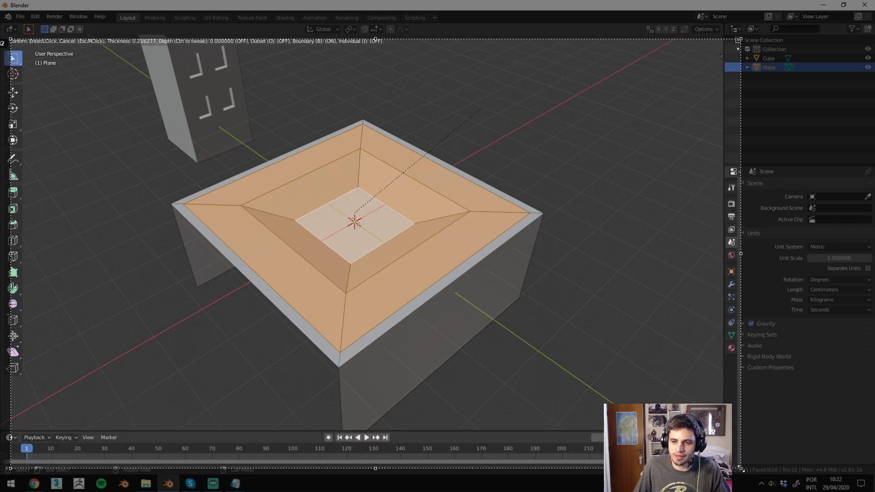
pyautogui.moveTo(496, 144); pyautogui.dragTo(177, 56)
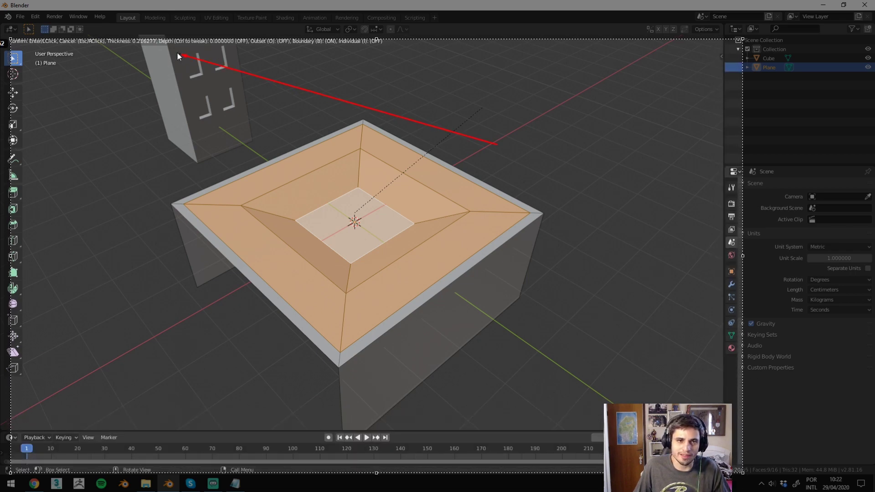
pyautogui.moveTo(543, 93)
pyautogui.mouseDown()
pyautogui.moveTo(267, 457)
pyautogui.moveTo(250, 462)
pyautogui.mouseUp()
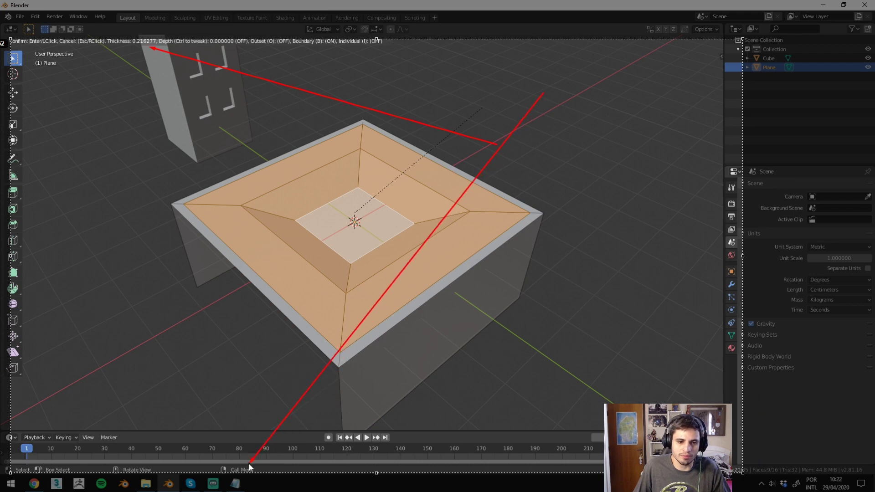
pyautogui.press('Escape')
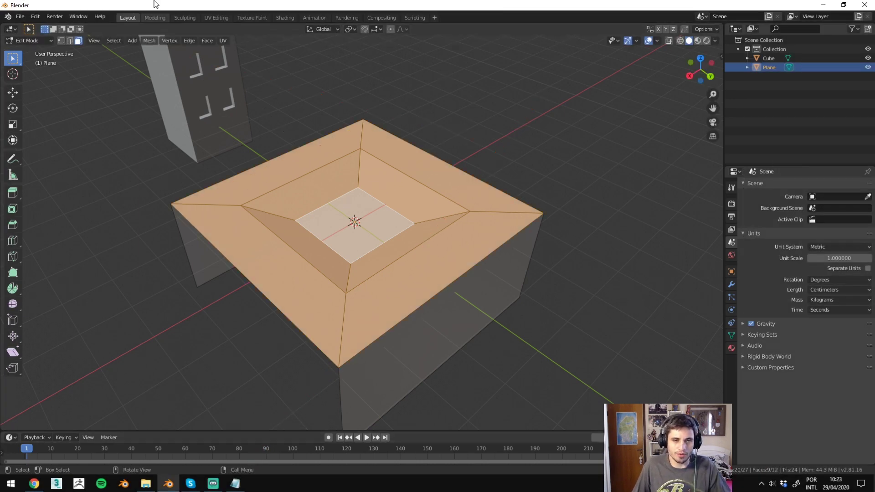
pyautogui.press('i')
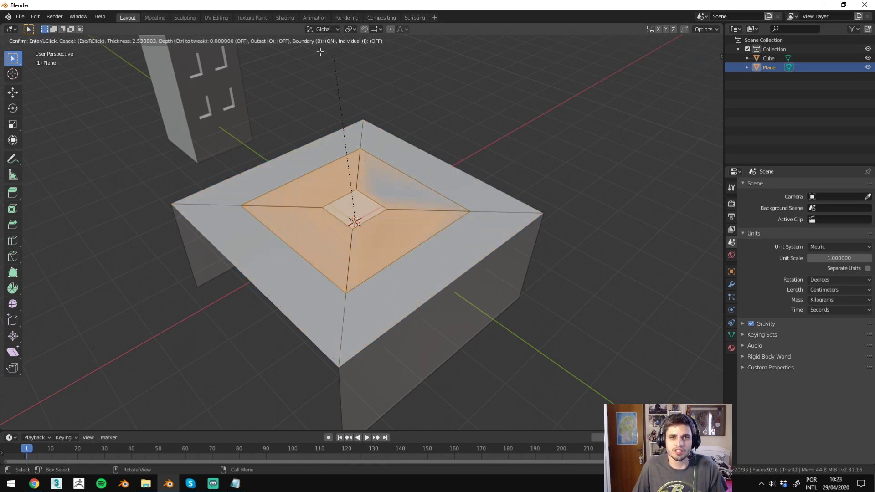
pyautogui.press('o')
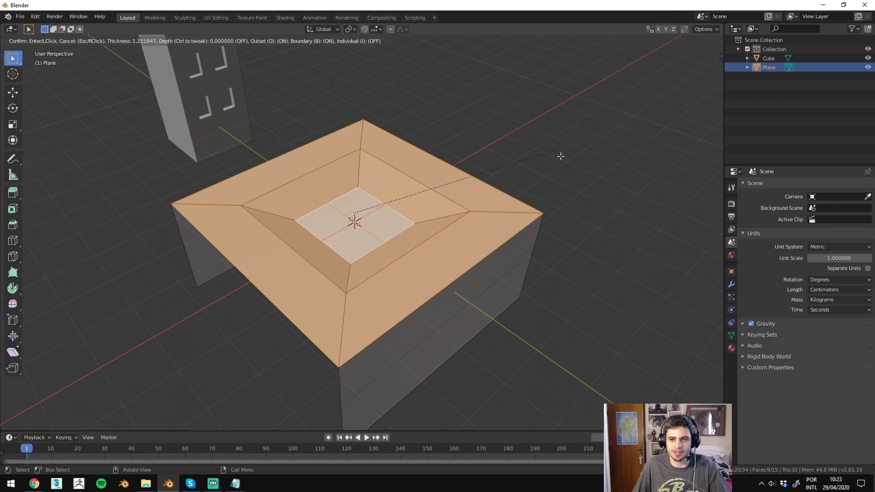
pyautogui.press('Print')
pyautogui.moveTo(650, 88); pyautogui.dragTo(291, 485)
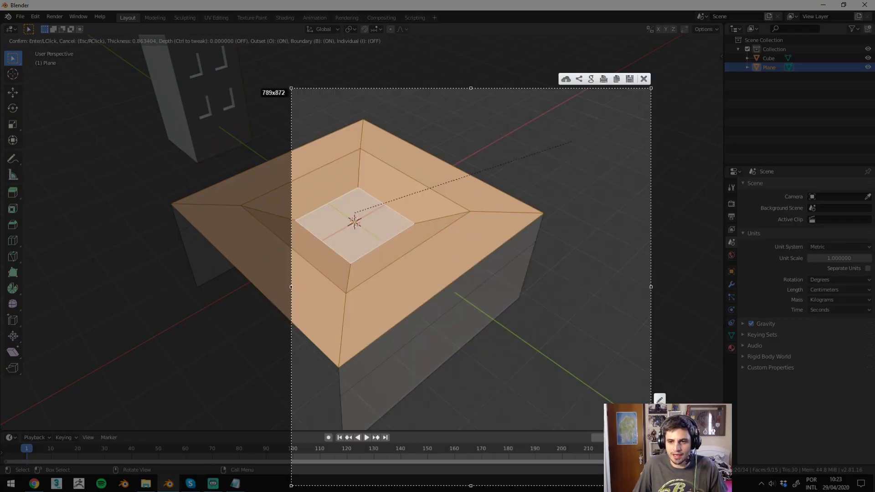
pyautogui.moveTo(577, 312); pyautogui.dragTo(492, 278)
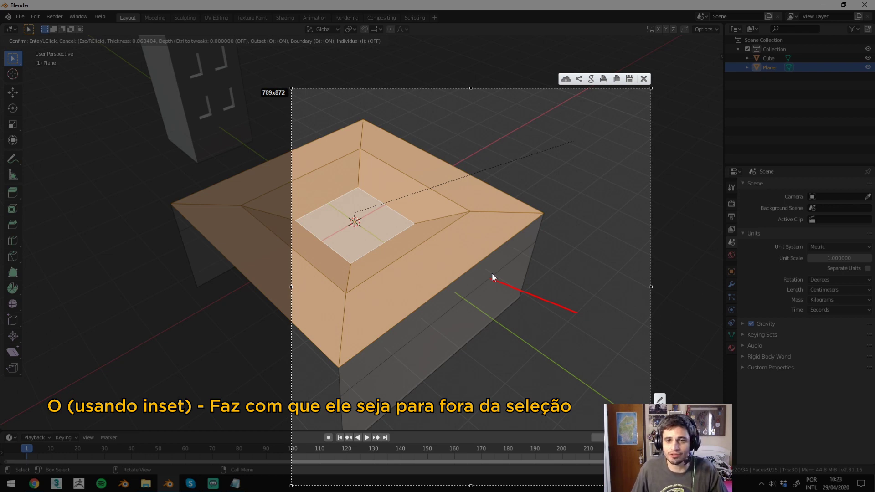
pyautogui.press('Escape')
pyautogui.press('Escape')
pyautogui.press('i')
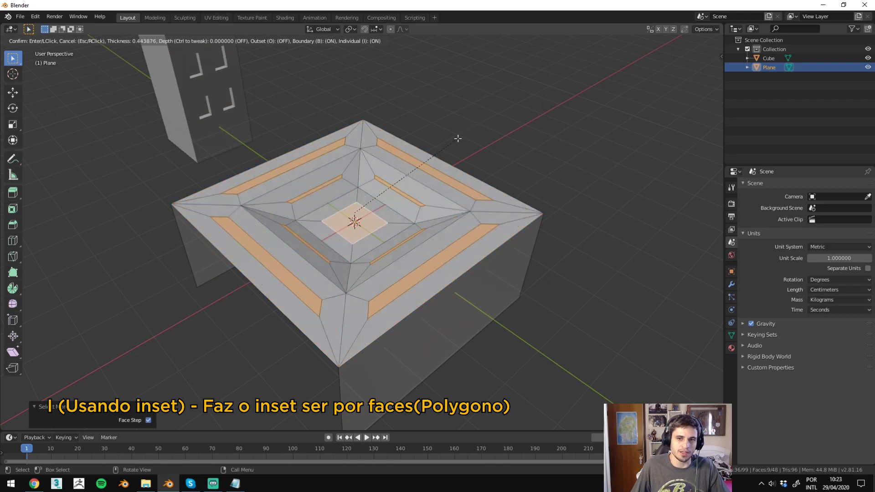
pyautogui.press('i')
pyautogui.press('ctrl')
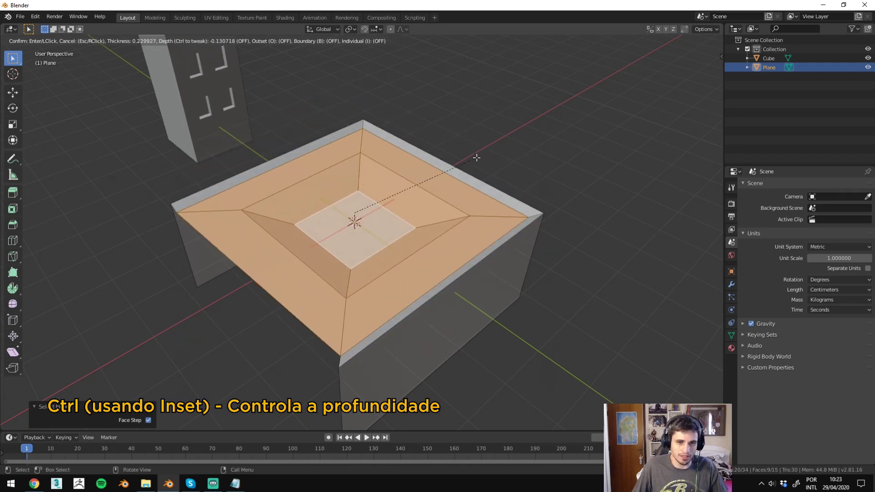
pyautogui.press('b')
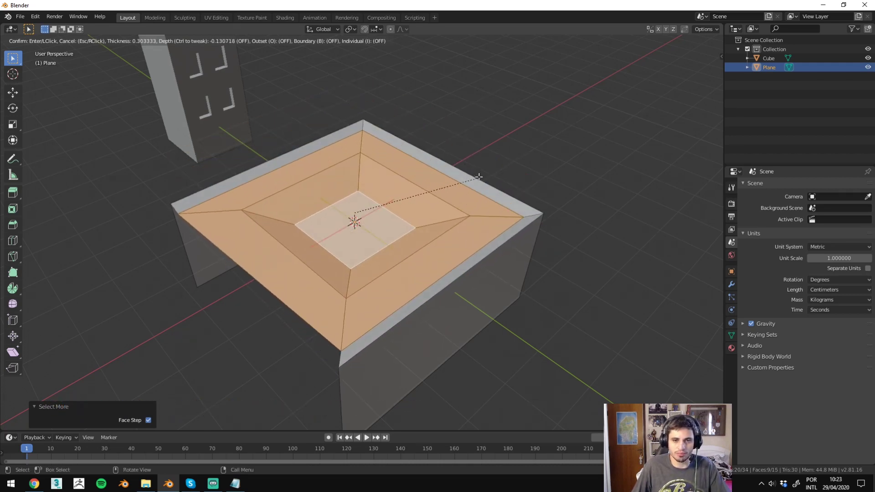
pyautogui.press('Print')
pyautogui.moveTo(439, 170); pyautogui.dragTo(0, 453)
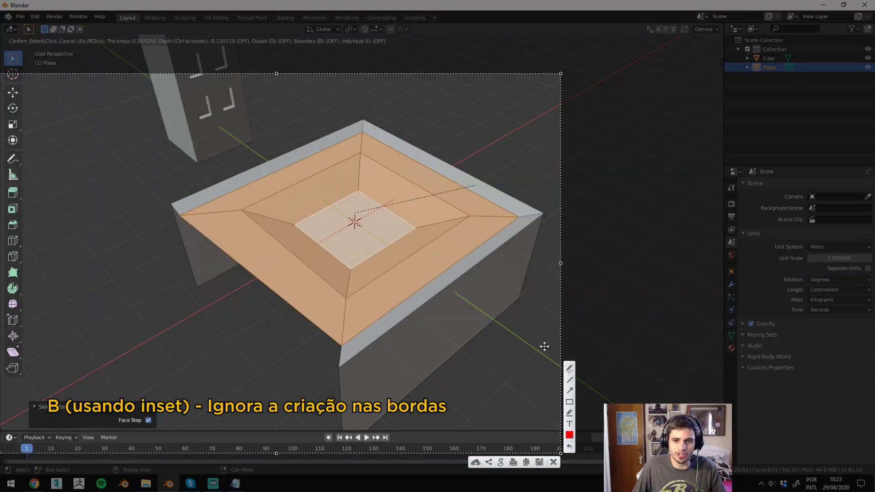
pyautogui.moveTo(172, 220); pyautogui.dragTo(313, 367)
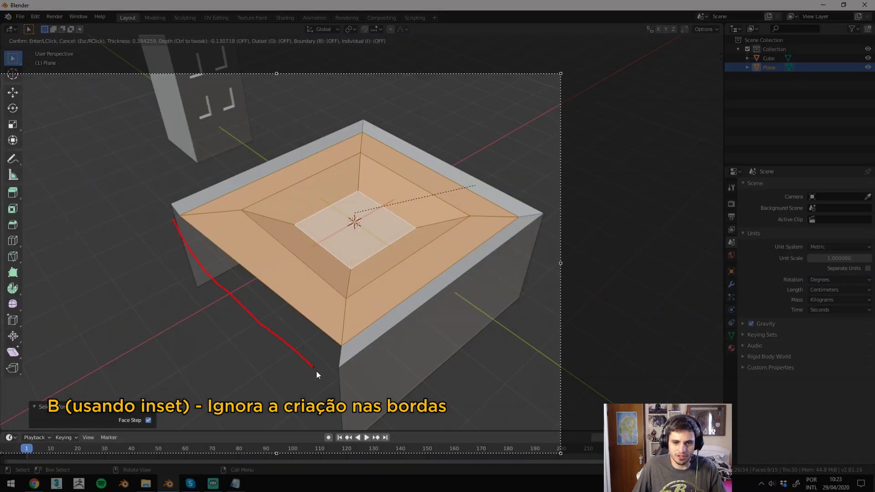
pyautogui.moveTo(166, 304); pyautogui.dragTo(167, 302)
pyautogui.moveTo(174, 206); pyautogui.dragTo(349, 361)
pyautogui.press('Escape')
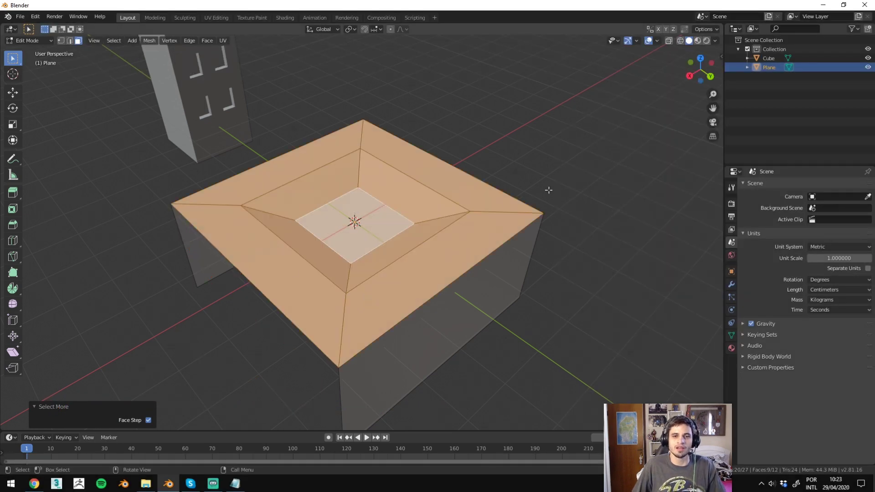
pyautogui.moveTo(528, 112); pyautogui.dragTo(483, 129, button='middle')
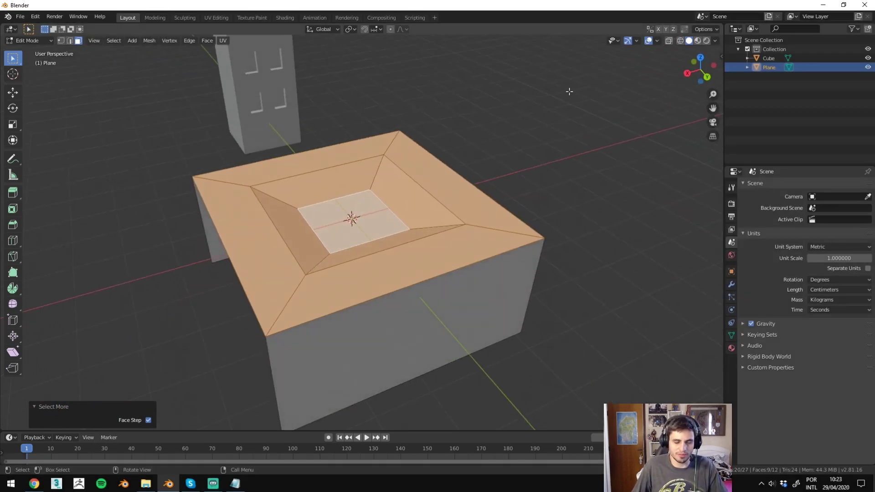
# Step: Extrude the selected window faces about 12.5 cm into the wall
pyautogui.press('i')
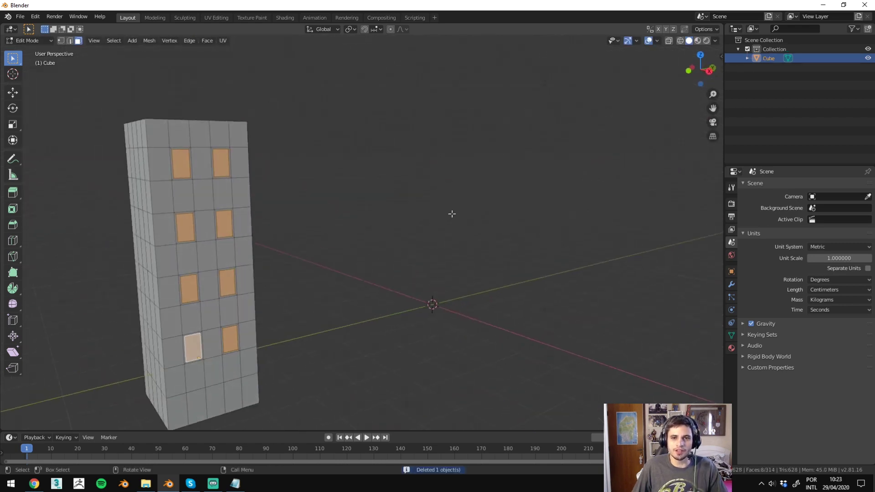
pyautogui.scroll(-5, 372, 122)
pyautogui.moveTo(371, 123)
pyautogui.mouseDown(button='middle')
pyautogui.moveTo(466, 172)
pyautogui.moveTo(604, 211)
pyautogui.moveTo(541, 184)
pyautogui.mouseUp(button='middle')
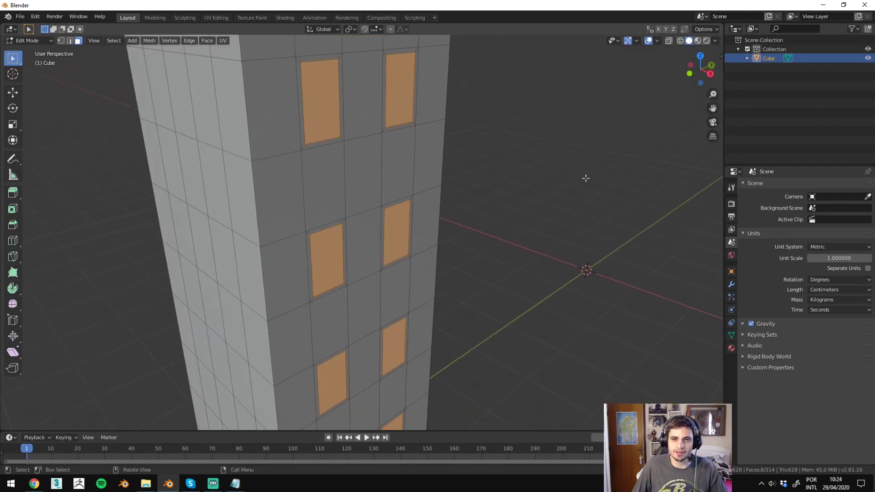
pyautogui.press('e')
pyautogui.moveTo(530, 163); pyautogui.dragTo(398, 195, button='middle')
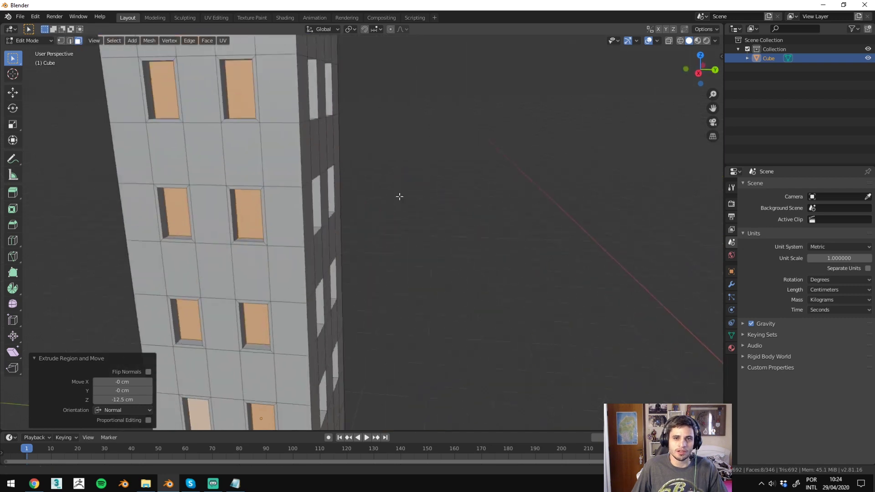
pyautogui.scroll(5, 324, 163)
# Step: Select the top and side frame strips of the facade windows
pyautogui.click(262, 163)
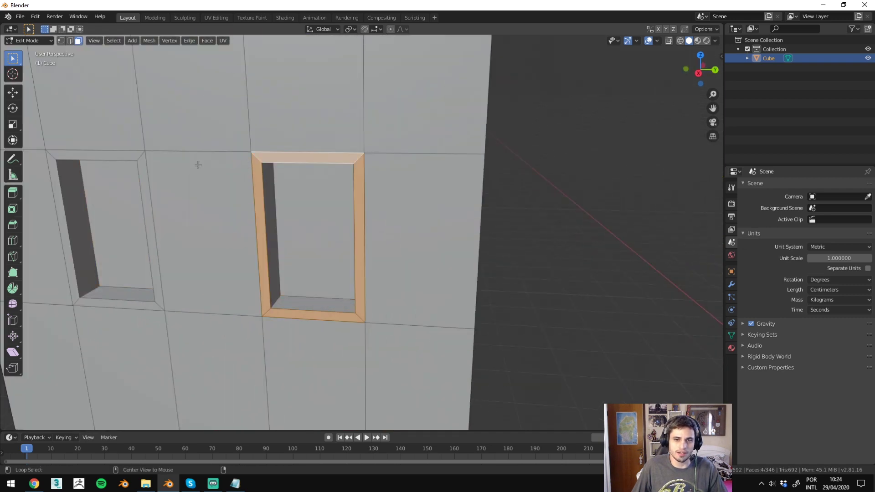
pyautogui.keyDown('shift'); pyautogui.click(138, 157); pyautogui.keyUp('shift')
pyautogui.moveTo(245, 161); pyautogui.dragTo(400, 154, button='middle')
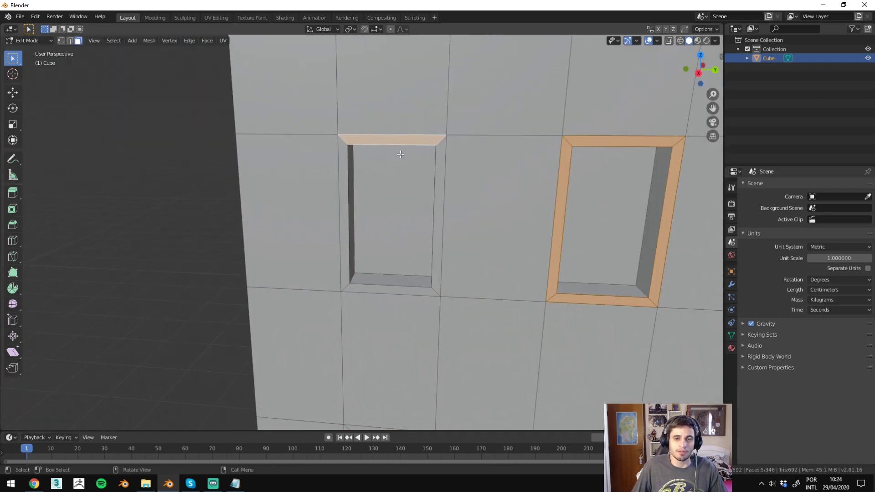
pyautogui.click(431, 133)
pyautogui.keyDown('shift'); pyautogui.click(439, 214); pyautogui.keyUp('shift')
pyautogui.keyDown('shift'); pyautogui.click(344, 214); pyautogui.keyUp('shift')
pyautogui.scroll(-6, 358, 133)
pyautogui.moveTo(346, 137)
pyautogui.mouseDown(button='middle')
pyautogui.moveTo(358, 133)
pyautogui.moveTo(168, 131)
pyautogui.moveTo(399, 106)
pyautogui.moveTo(340, 119)
pyautogui.mouseUp(button='middle')
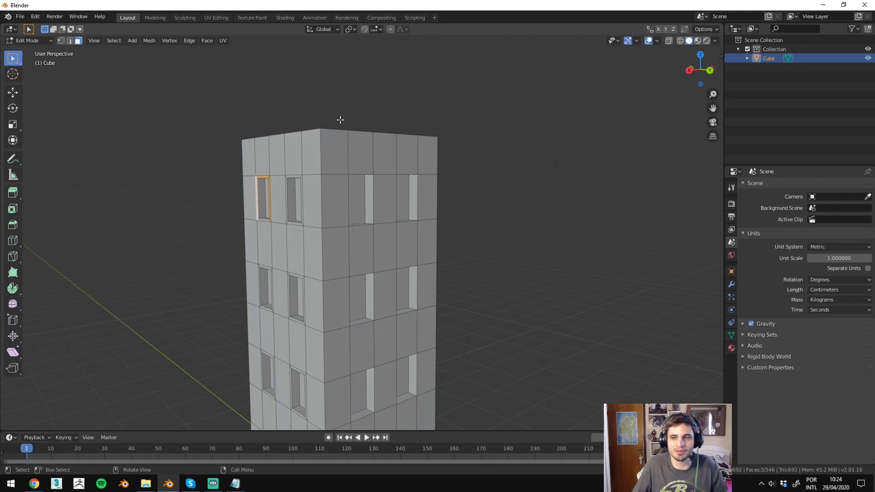
pyautogui.moveTo(326, 120); pyautogui.dragTo(419, 112, button='middle')
pyautogui.scroll(5, 346, 117)
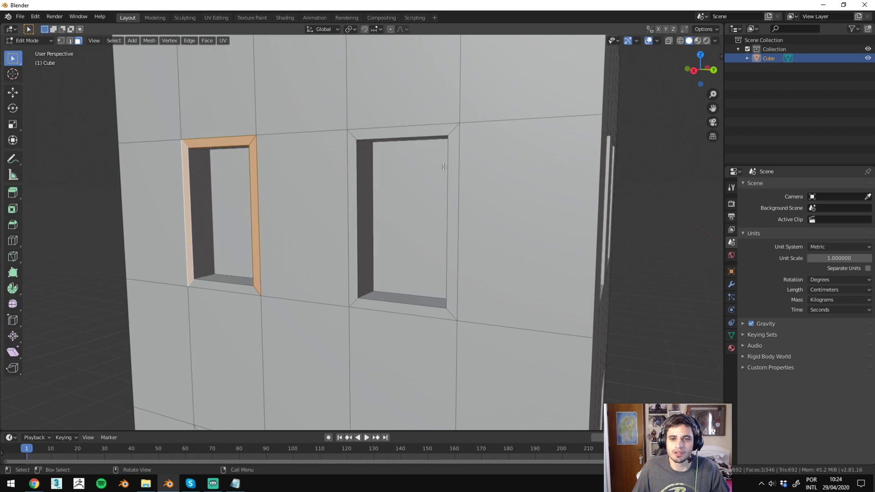
pyautogui.scroll(-1, 424, 110)
pyautogui.click(423, 110)
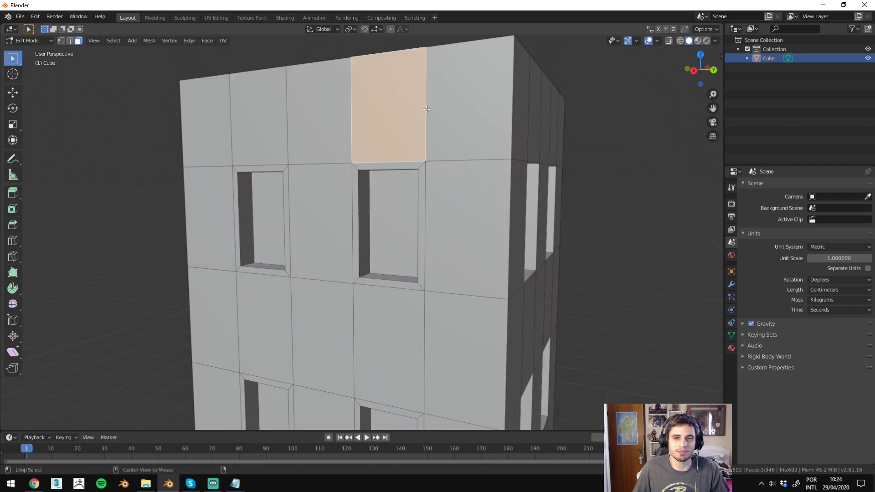
pyautogui.keyDown('alt'); pyautogui.click(426, 109); pyautogui.keyUp('alt')
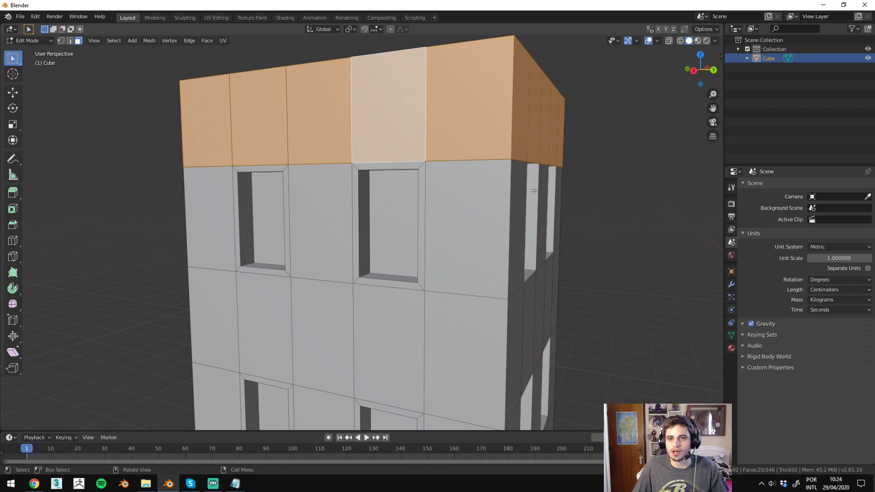
pyautogui.scroll(-6, 533, 190)
pyautogui.moveTo(445, 146)
pyautogui.mouseDown(button='middle')
pyautogui.moveTo(280, 132)
pyautogui.moveTo(523, 117)
pyautogui.moveTo(476, 166)
pyautogui.mouseUp(button='middle')
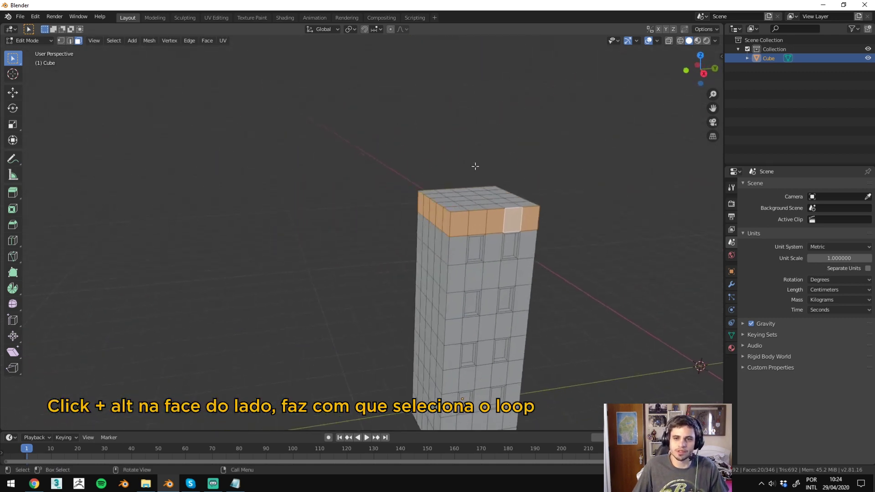
pyautogui.scroll(2, 475, 166)
pyautogui.moveTo(415, 166); pyautogui.dragTo(491, 219, button='middle')
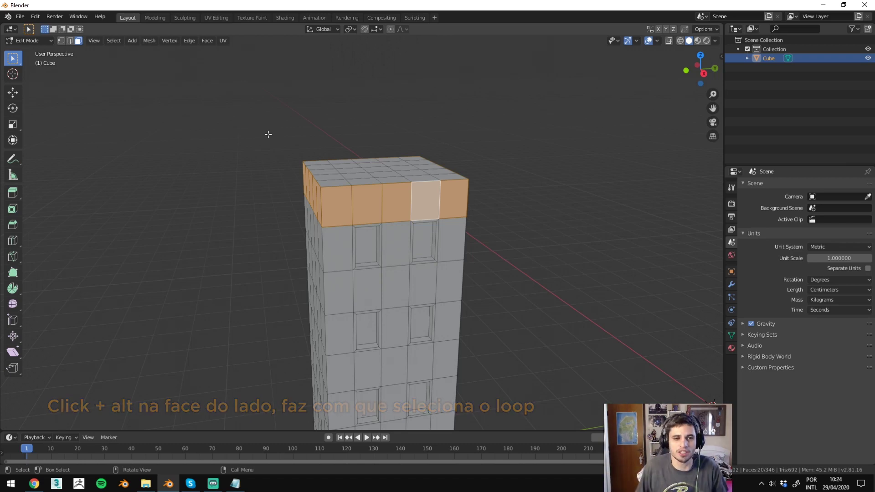
pyautogui.moveTo(461, 168); pyautogui.dragTo(353, 154, button='middle')
pyautogui.scroll(5, 353, 154)
pyautogui.scroll(1, 399, 205)
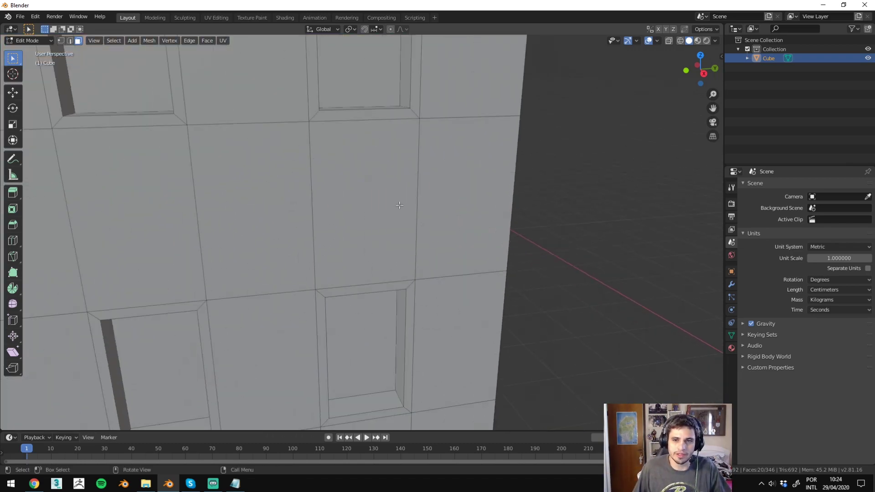
pyautogui.click(399, 205)
pyautogui.keyDown('alt'); pyautogui.click(417, 155); pyautogui.keyUp('alt')
pyautogui.scroll(-1, 417, 155)
pyautogui.scroll(-3, 383, 132)
pyautogui.scroll(2, 388, 152)
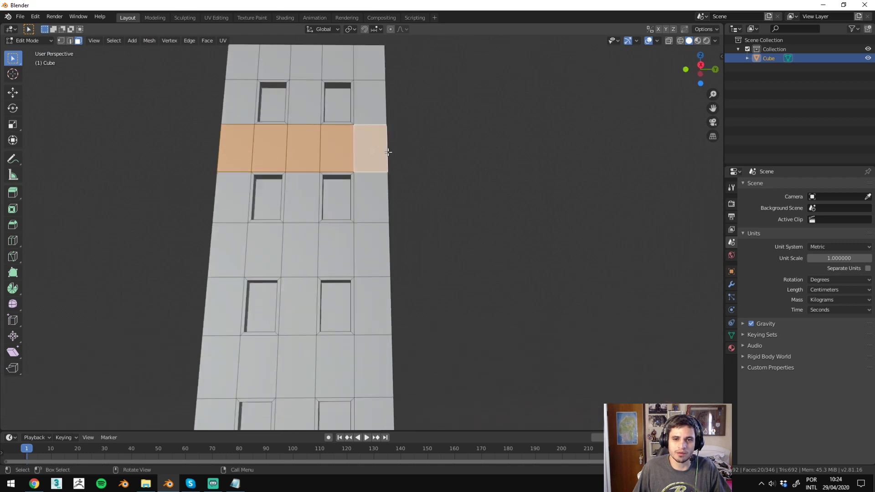
pyautogui.scroll(2, 388, 151)
pyautogui.click(375, 178)
pyautogui.scroll(1, 374, 178)
pyautogui.keyDown('alt'); pyautogui.click(377, 133); pyautogui.keyUp('alt')
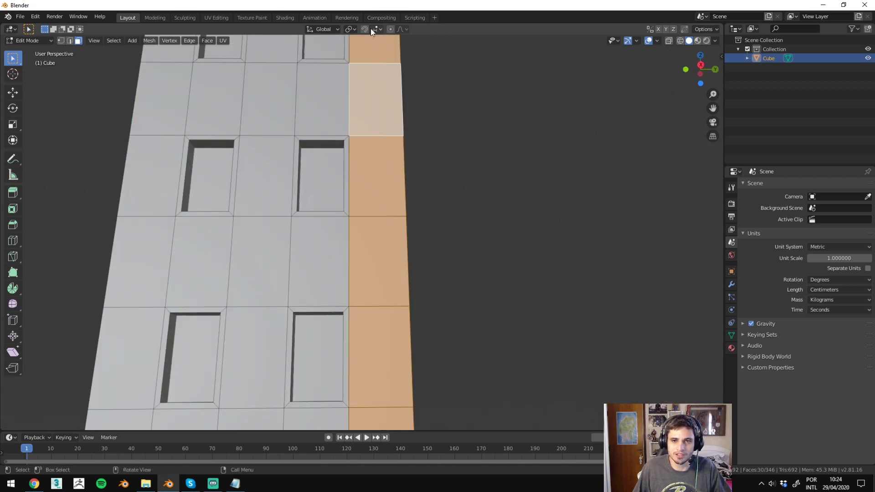
pyautogui.scroll(3, 348, 103)
pyautogui.click(360, 251)
pyautogui.scroll(-2, 360, 251)
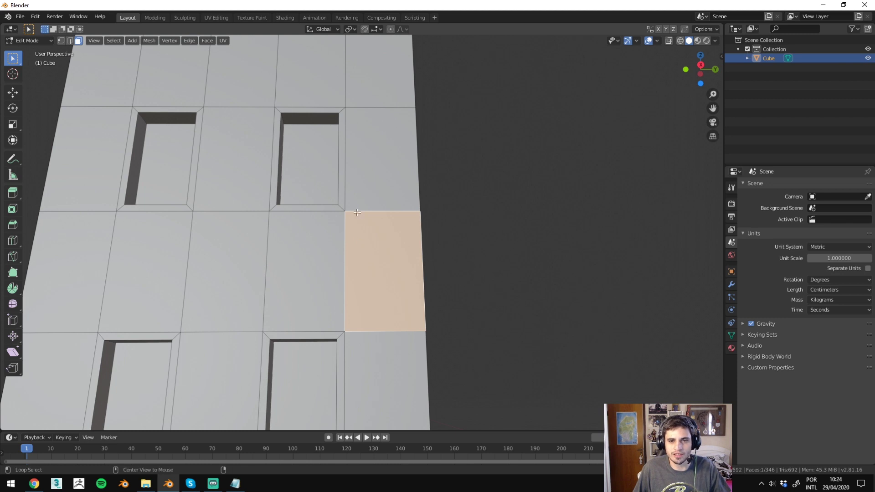
pyautogui.keyDown('alt'); pyautogui.click(359, 207); pyautogui.keyUp('alt')
pyautogui.click(390, 242)
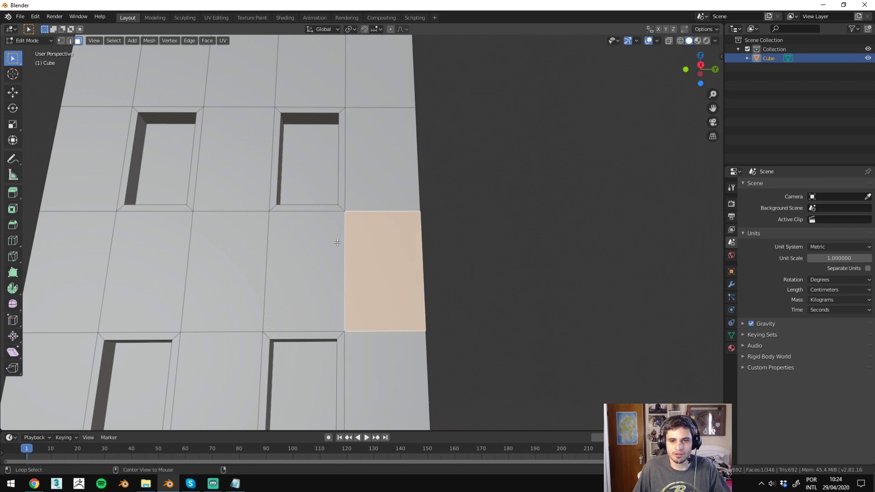
pyautogui.keyDown('alt'); pyautogui.click(340, 245); pyautogui.keyUp('alt')
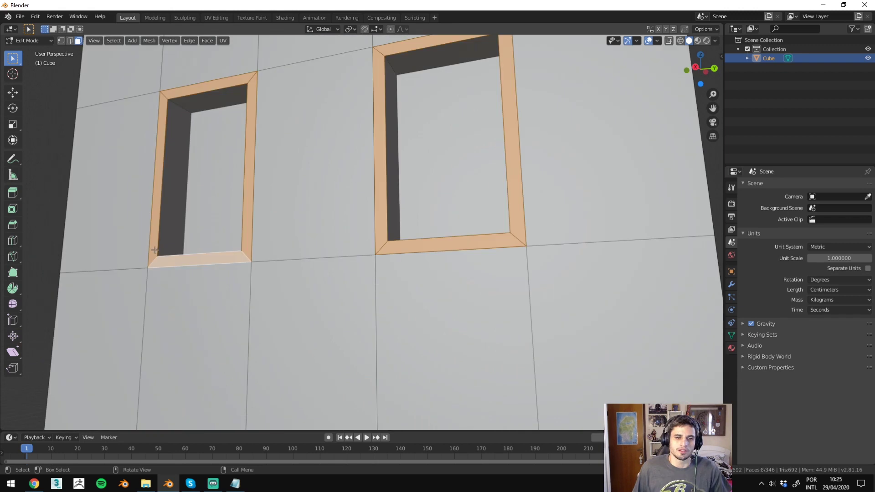
# Step: Select the frame loops around the first, second, large and left windows
pyautogui.click(151, 252)
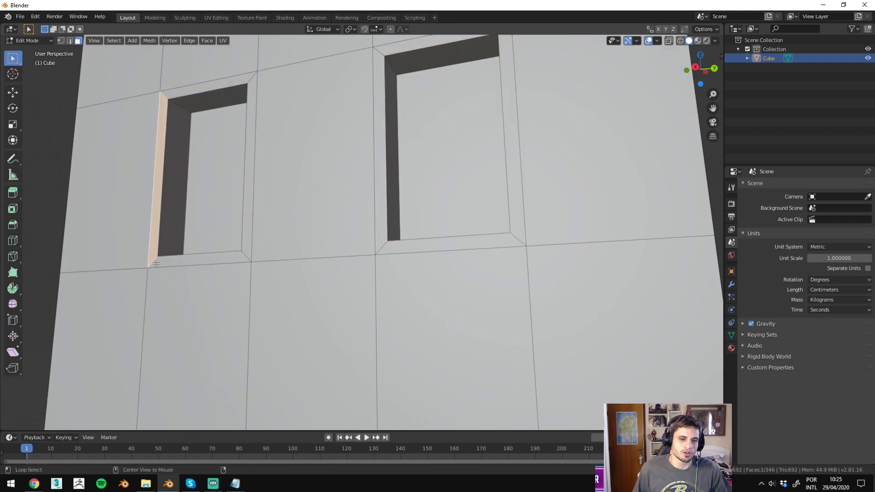
pyautogui.keyDown('alt'); pyautogui.click(195, 100); pyautogui.keyUp('alt')
pyautogui.keyDown('shift'); pyautogui.moveTo(399, 237); pyautogui.dragTo(434, 218, button='middle'); pyautogui.keyUp('shift')
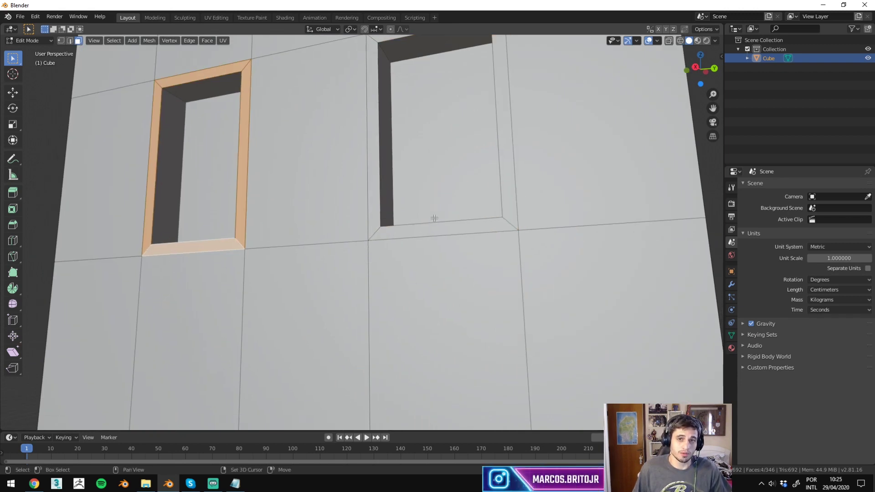
pyautogui.keyDown('shift'); pyautogui.click(374, 228); pyautogui.keyUp('shift')
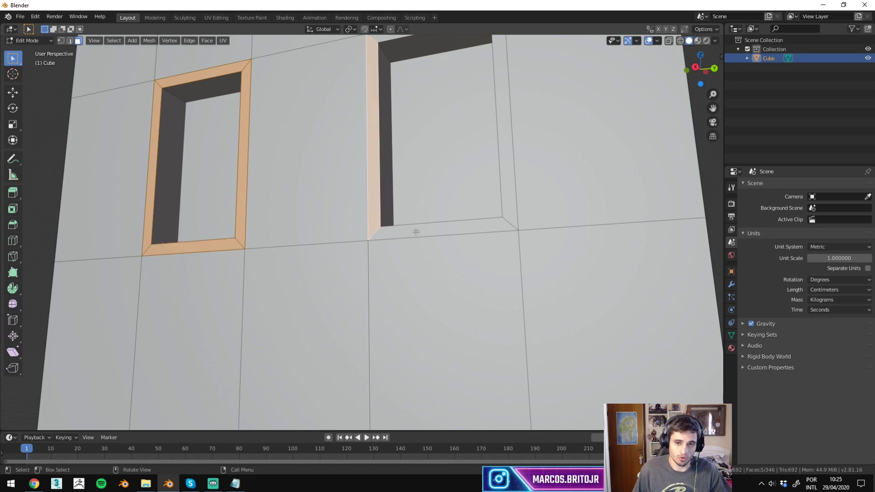
pyautogui.keyDown('shift'); pyautogui.click(378, 234); pyautogui.keyUp('shift')
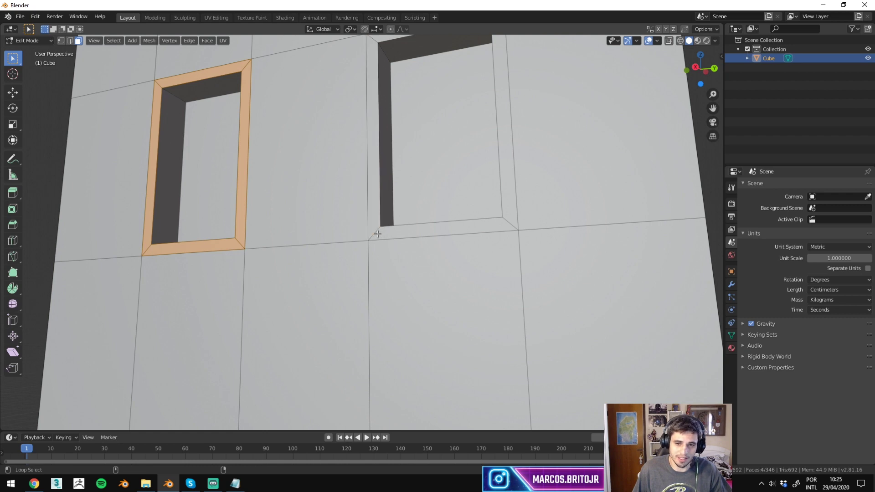
pyautogui.moveTo(378, 234)
pyautogui.mouseDown(button='middle')
pyautogui.moveTo(345, 152)
pyautogui.moveTo(372, 304)
pyautogui.mouseUp(button='middle')
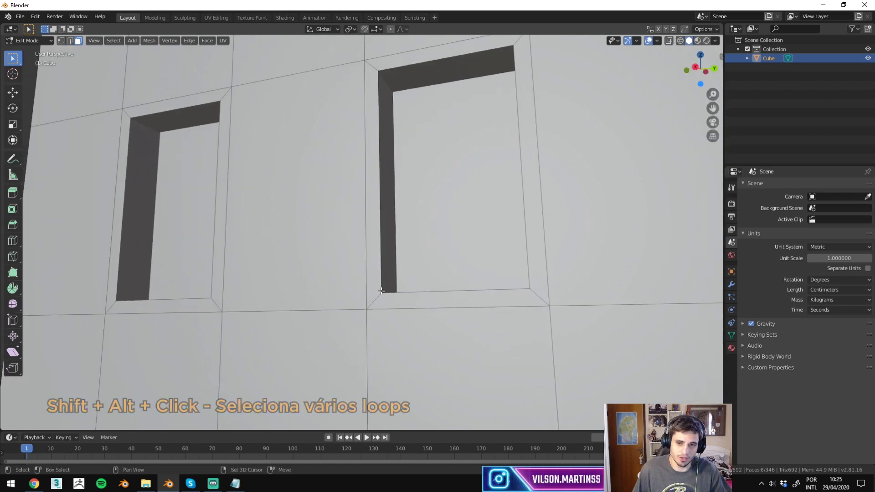
pyautogui.keyDown('alt'); pyautogui.keyDown('shift'); pyautogui.click(373, 304); pyautogui.keyUp('shift'); pyautogui.keyUp('alt')
pyautogui.keyDown('alt'); pyautogui.keyDown('shift'); pyautogui.click(212, 305); pyautogui.keyUp('shift'); pyautogui.keyUp('alt')
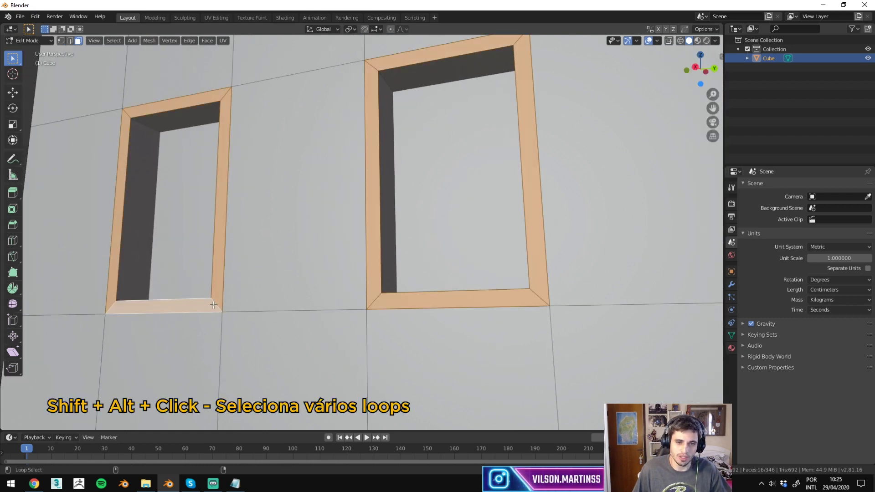
# Step: Add the lower-right, lower-left, upper-right and remaining left window frames to the selection
pyautogui.scroll(-5, 213, 305)
pyautogui.scroll(3, 360, 207)
pyautogui.scroll(2, 360, 207)
pyautogui.scroll(-3, 359, 207)
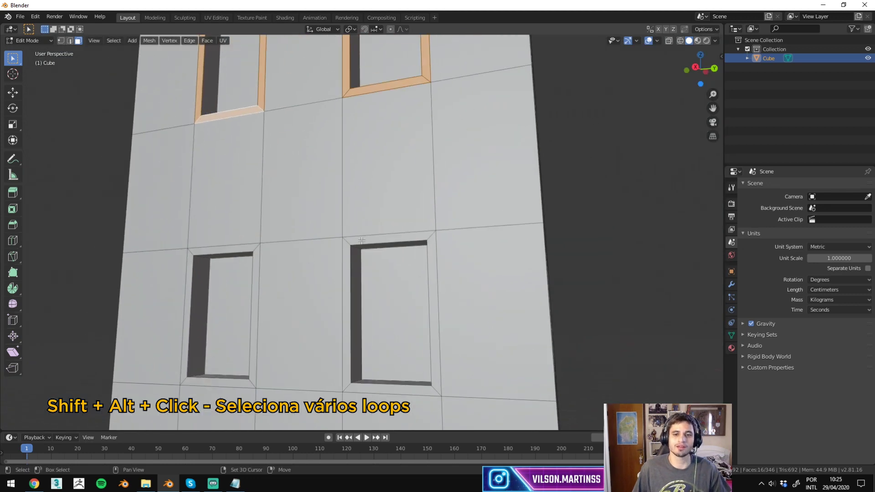
pyautogui.scroll(4, 273, 228)
pyautogui.keyDown('alt'); pyautogui.keyDown('shift'); pyautogui.click(339, 255); pyautogui.keyUp('shift'); pyautogui.keyUp('alt')
pyautogui.keyDown('alt'); pyautogui.keyDown('shift'); pyautogui.click(219, 257); pyautogui.keyUp('shift'); pyautogui.keyUp('alt')
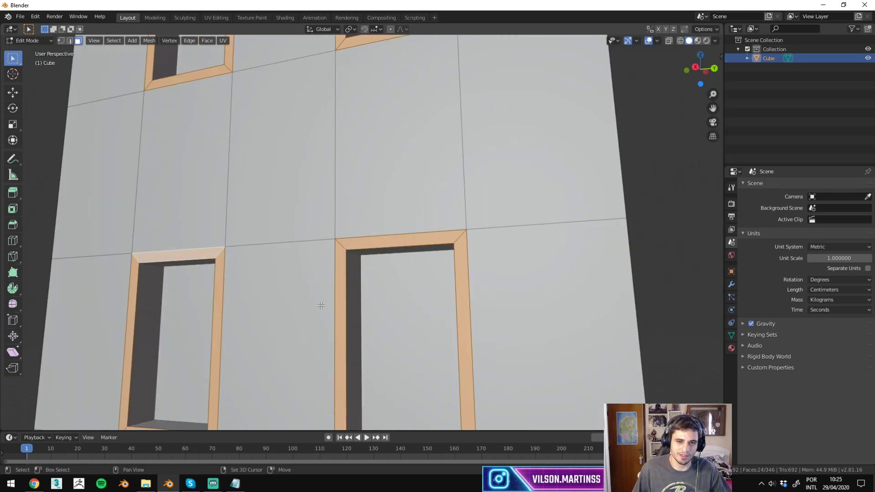
pyautogui.moveTo(219, 257); pyautogui.dragTo(299, 86, button='middle')
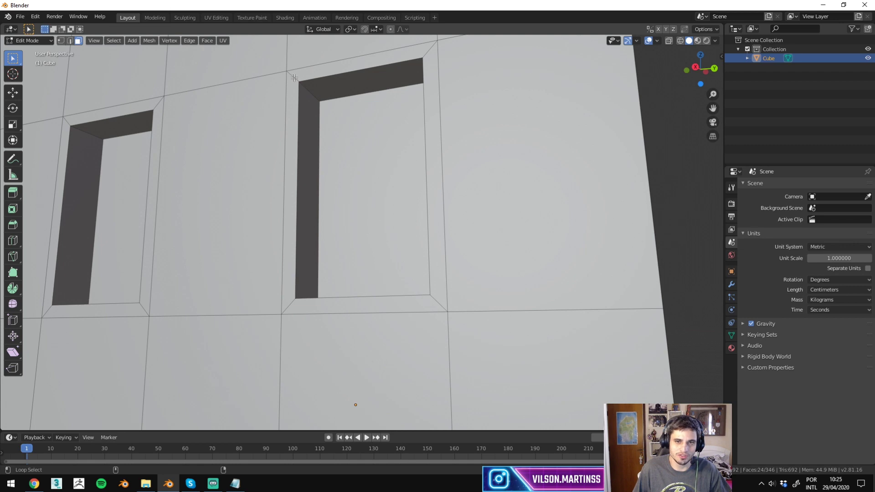
pyautogui.keyDown('alt'); pyautogui.keyDown('shift'); pyautogui.click(294, 78); pyautogui.keyUp('shift'); pyautogui.keyUp('alt')
pyautogui.keyDown('alt'); pyautogui.keyDown('shift'); pyautogui.click(156, 106); pyautogui.keyUp('shift'); pyautogui.keyUp('alt')
pyautogui.scroll(-6, 319, 227)
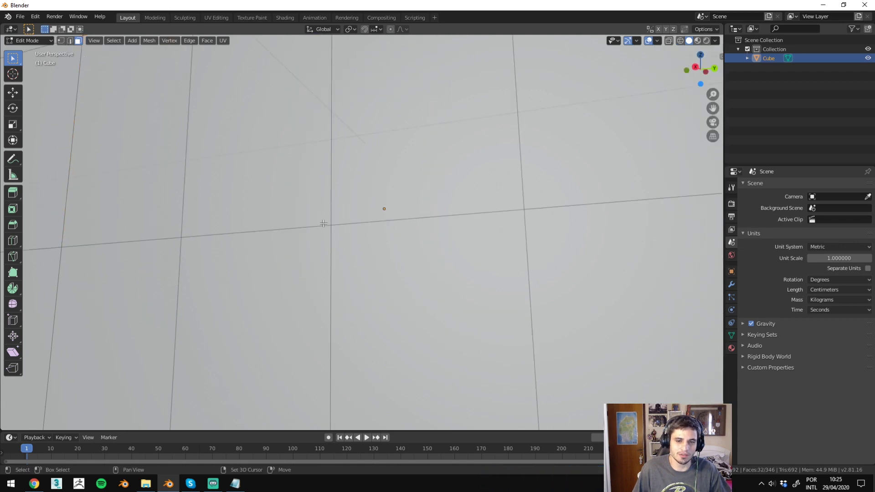
pyautogui.scroll(2, 346, 307)
pyautogui.moveTo(345, 307); pyautogui.dragTo(477, 178, button='middle')
pyautogui.scroll(4, 477, 178)
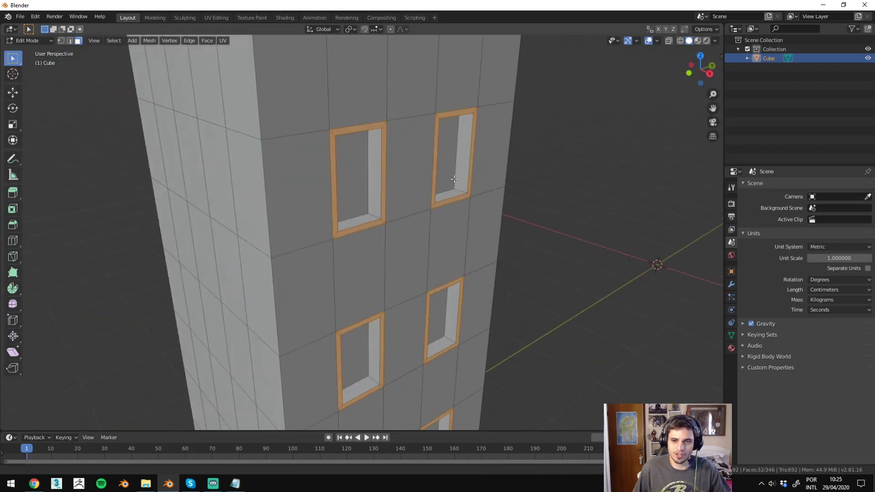
# Step: Extrude the selected window frames outward about 3.655 cm, then return to Object Mode
pyautogui.press('e')
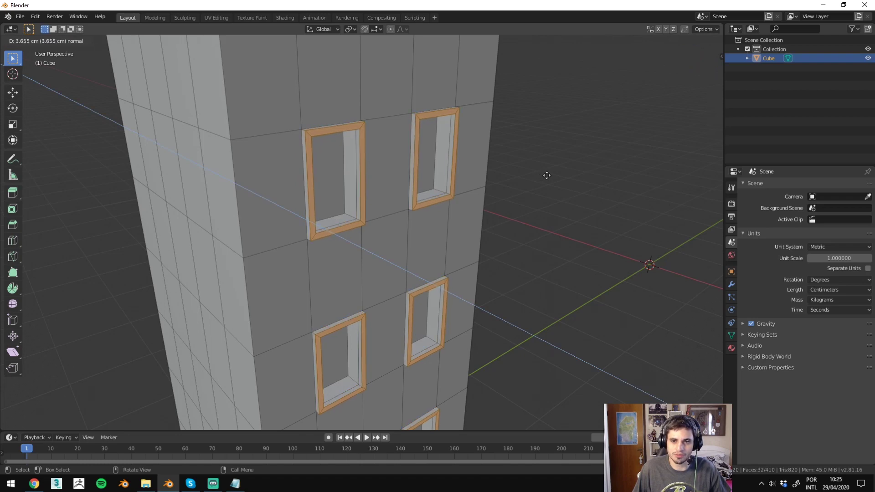
pyautogui.click(546, 175)
pyautogui.press('Tab')
pyautogui.moveTo(546, 175)
pyautogui.mouseDown(button='middle')
pyautogui.moveTo(589, 241)
pyautogui.moveTo(468, 163)
pyautogui.moveTo(422, 198)
pyautogui.moveTo(365, 152)
pyautogui.moveTo(367, 141)
pyautogui.mouseUp(button='middle')
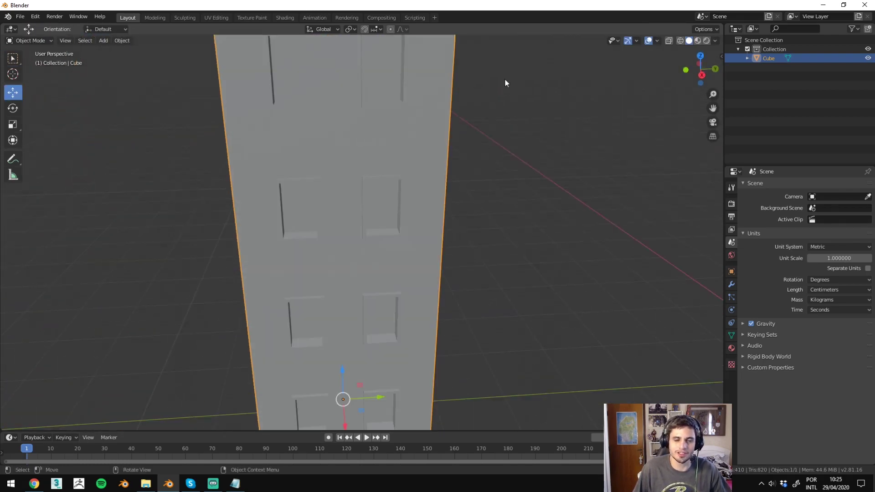
# Step: Switch the tower back into Edit Mode and orbit to look down at its roof
pyautogui.moveTo(504, 83)
pyautogui.mouseDown(button='middle')
pyautogui.moveTo(527, 147)
pyautogui.moveTo(452, 143)
pyautogui.moveTo(465, 127)
pyautogui.mouseUp(button='middle')
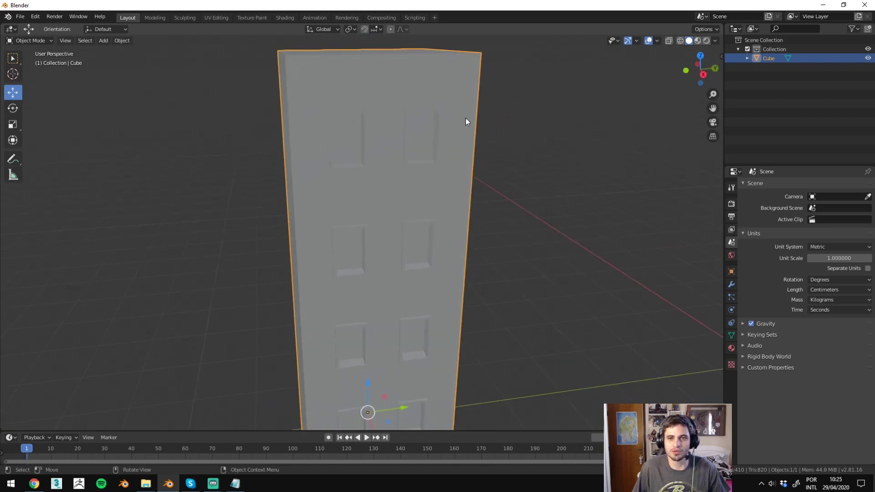
pyautogui.press('Tab')
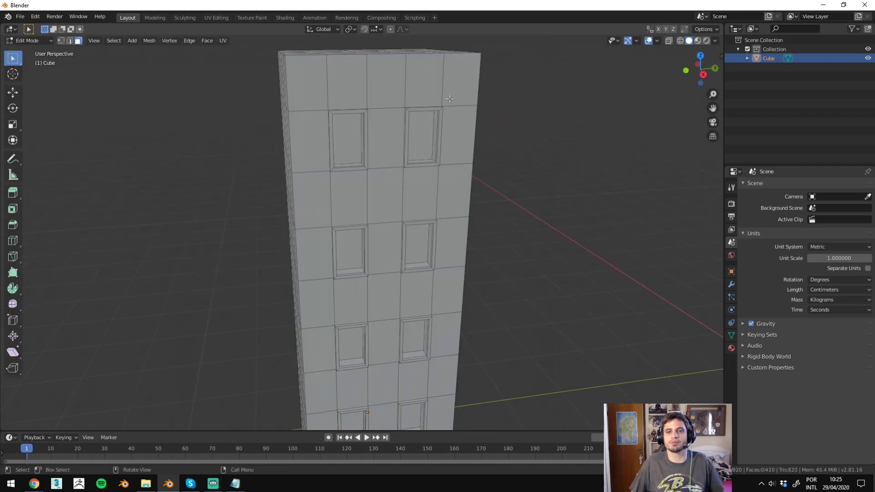
pyautogui.moveTo(406, 152); pyautogui.dragTo(402, 132, button='middle')
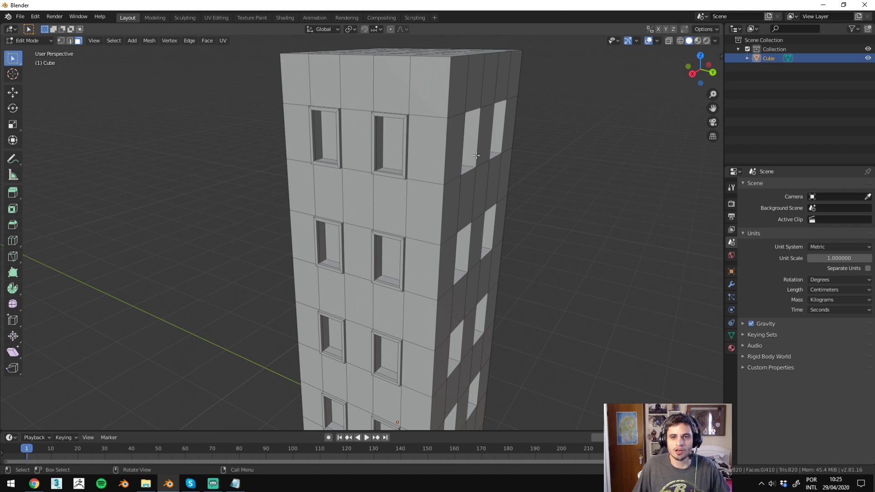
pyautogui.moveTo(311, 121)
pyautogui.mouseDown(button='middle')
pyautogui.moveTo(287, 266)
pyautogui.moveTo(398, 130)
pyautogui.moveTo(387, 178)
pyautogui.moveTo(348, 171)
pyautogui.moveTo(328, 151)
pyautogui.mouseUp(button='middle')
# Step: Select the 3x3 block of roof faces and scale it up
pyautogui.click(328, 151)
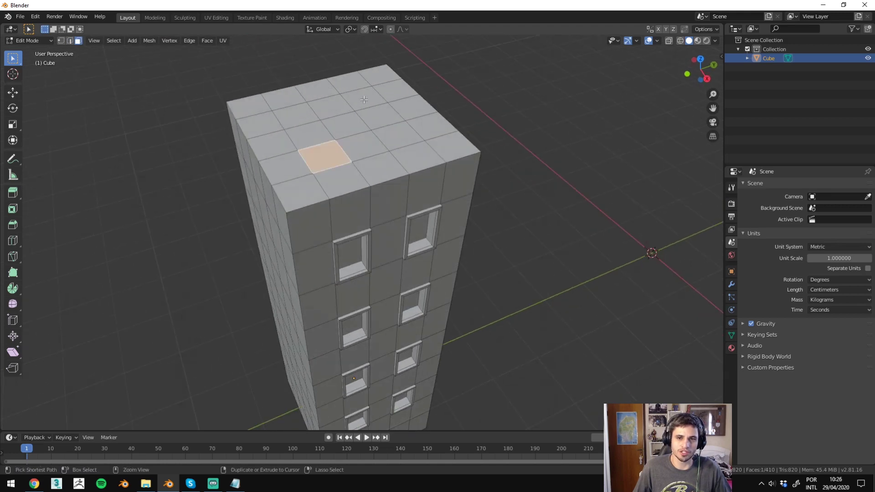
pyautogui.keyDown('ctrl'); pyautogui.keyDown('shift'); pyautogui.click(357, 98); pyautogui.keyUp('shift'); pyautogui.keyUp('ctrl')
pyautogui.moveTo(357, 97)
pyautogui.mouseDown(button='middle')
pyautogui.moveTo(474, 209)
pyautogui.moveTo(534, 177)
pyautogui.mouseUp(button='middle')
pyautogui.press('s')
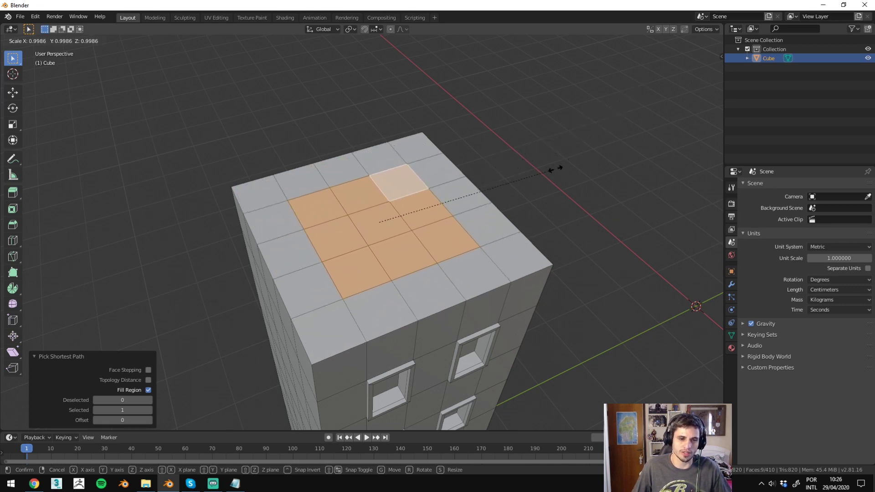
pyautogui.click(600, 130)
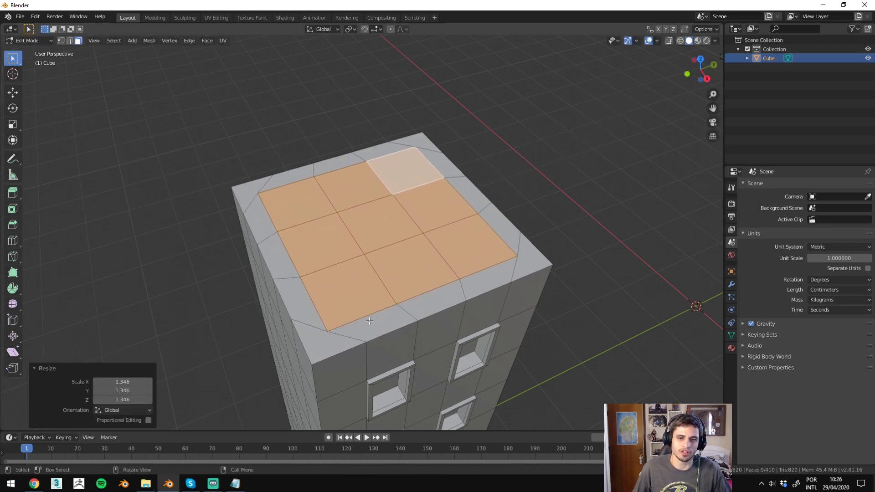
# Step: Extrude the roof's outer rim faces about 20 cm upward into a parapet
pyautogui.click(369, 319)
pyautogui.keyDown('alt'); pyautogui.click(339, 341); pyautogui.keyUp('alt')
pyautogui.keyDown('alt'); pyautogui.keyDown('shift'); pyautogui.click(260, 219); pyautogui.keyUp('shift'); pyautogui.keyUp('alt')
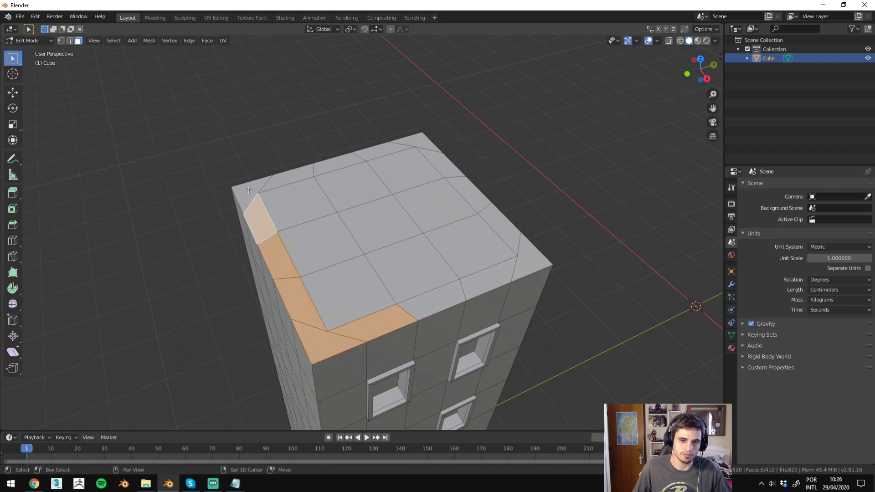
pyautogui.keyDown('alt'); pyautogui.keyDown('shift'); pyautogui.click(334, 164); pyautogui.keyUp('shift'); pyautogui.keyUp('alt')
pyautogui.keyDown('alt'); pyautogui.keyDown('shift'); pyautogui.click(524, 243); pyautogui.keyUp('shift'); pyautogui.keyUp('alt')
pyautogui.keyDown('alt'); pyautogui.keyDown('shift'); pyautogui.click(468, 195); pyautogui.keyUp('shift'); pyautogui.keyUp('alt')
pyautogui.press('e')
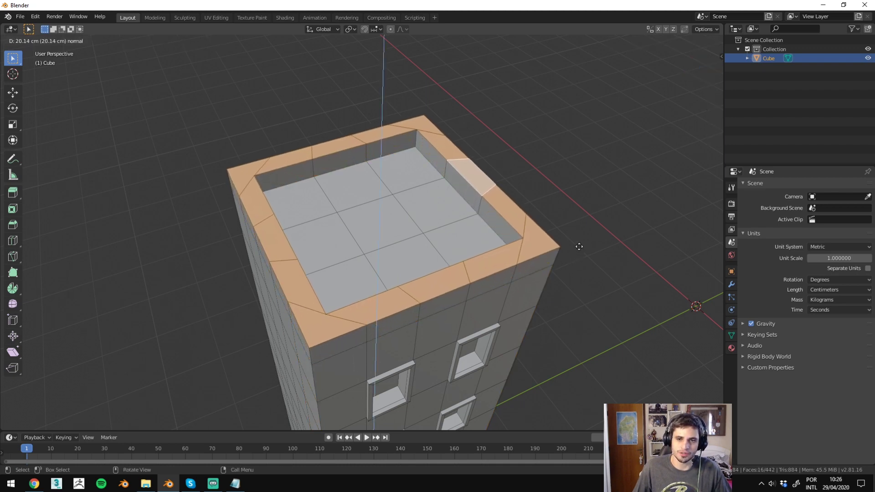
pyautogui.click(577, 246)
pyautogui.click(380, 223)
# Step: Enlarge the centre roof face and extrude it upward into a rooftop block
pyautogui.press('s')
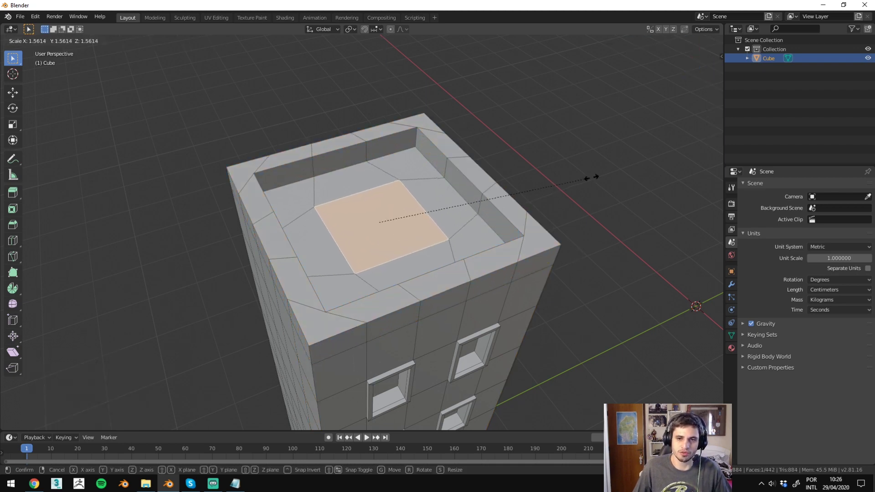
pyautogui.click(588, 176)
pyautogui.press('e')
pyautogui.click(619, 82)
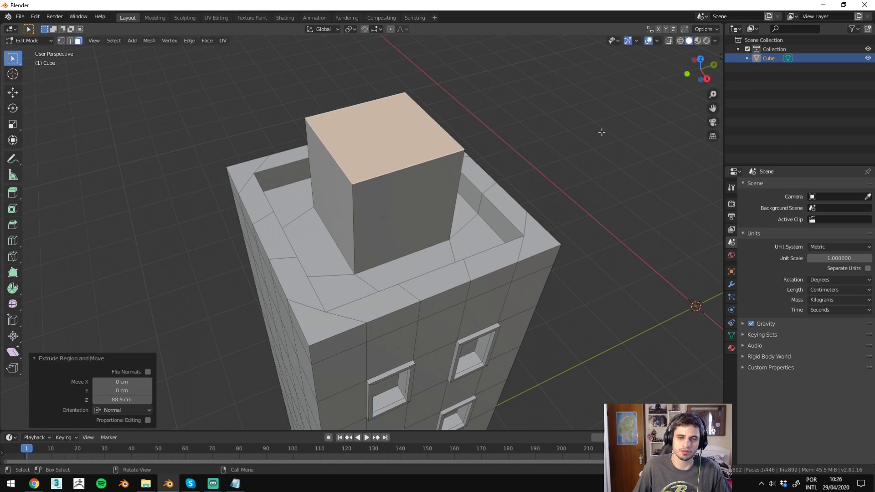
# Step: Inset the rooftop block's top face twice, leaving a very small centre face
pyautogui.click(420, 190)
pyautogui.moveTo(420, 189); pyautogui.dragTo(364, 333, button='middle')
pyautogui.click(428, 176)
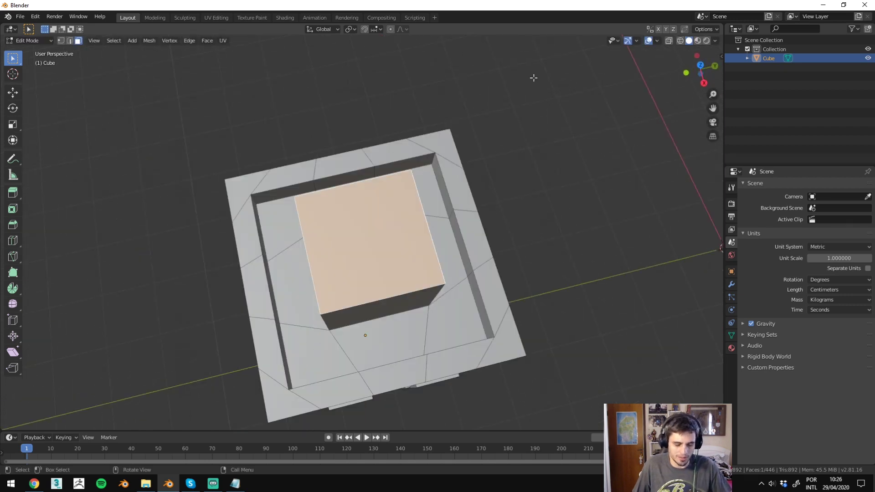
pyautogui.press('i')
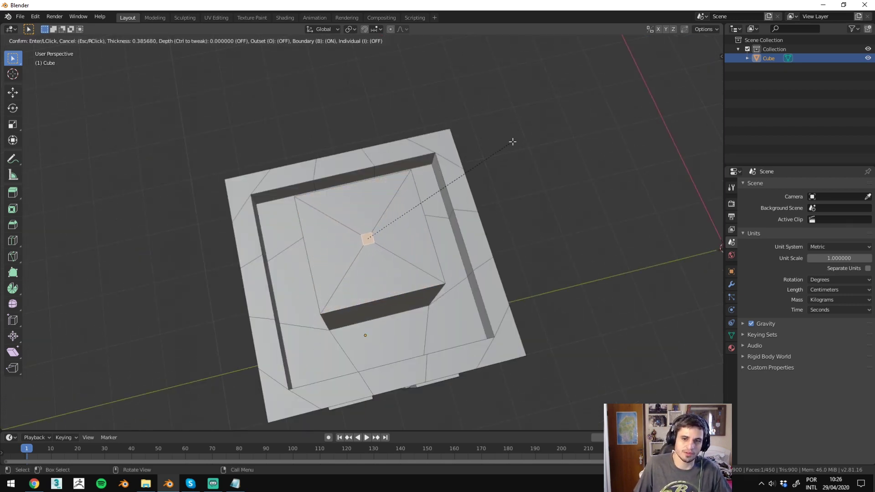
pyautogui.click(513, 141)
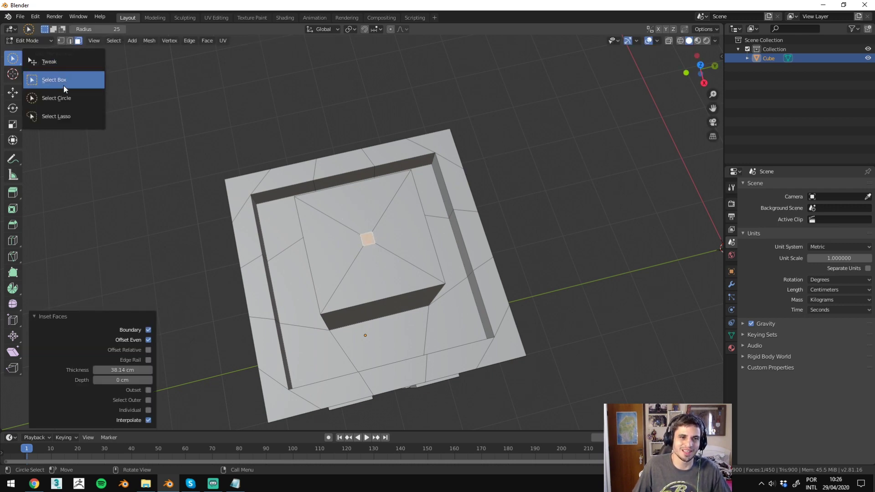
pyautogui.moveTo(13, 58); pyautogui.dragTo(64, 80)
pyautogui.click(12, 92)
pyautogui.press('i')
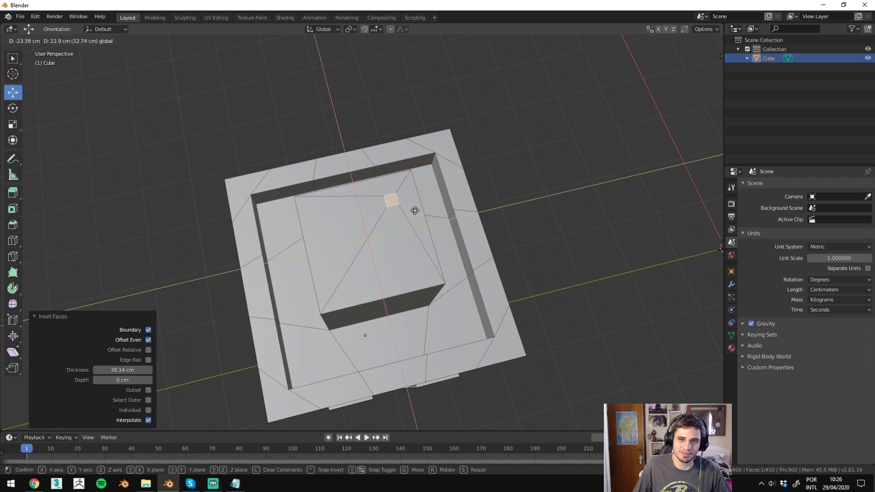
pyautogui.click(542, 181)
# Step: Extrude the small centre face 134 cm upward into a thin antenna
pyautogui.press('e')
pyautogui.click(565, 108)
pyautogui.moveTo(565, 109)
pyautogui.mouseDown(button='middle')
pyautogui.moveTo(553, 85)
pyautogui.moveTo(429, 119)
pyautogui.moveTo(490, 119)
pyautogui.mouseUp(button='middle')
pyautogui.scroll(-5, 430, 119)
pyautogui.scroll(6, 489, 133)
pyautogui.scroll(-3, 489, 133)
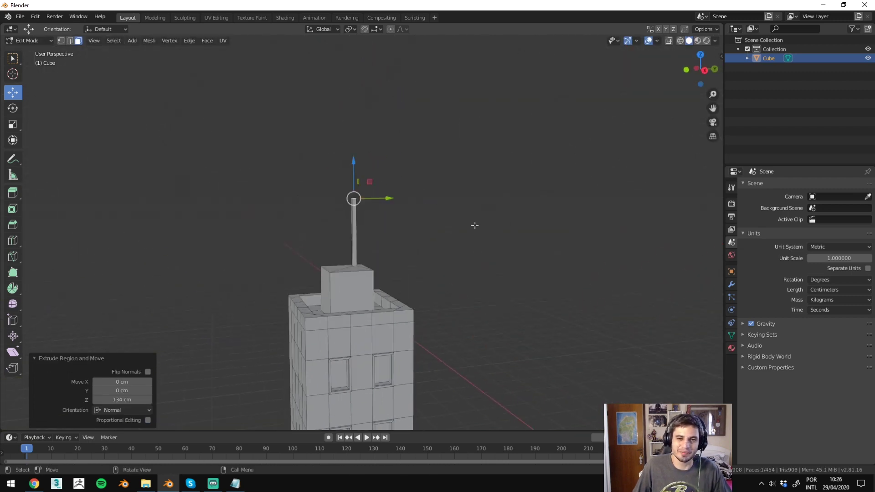
pyautogui.moveTo(474, 226)
pyautogui.mouseDown(button='middle')
pyautogui.moveTo(381, 230)
pyautogui.moveTo(401, 191)
pyautogui.mouseUp(button='middle')
pyautogui.scroll(1, 322, 146)
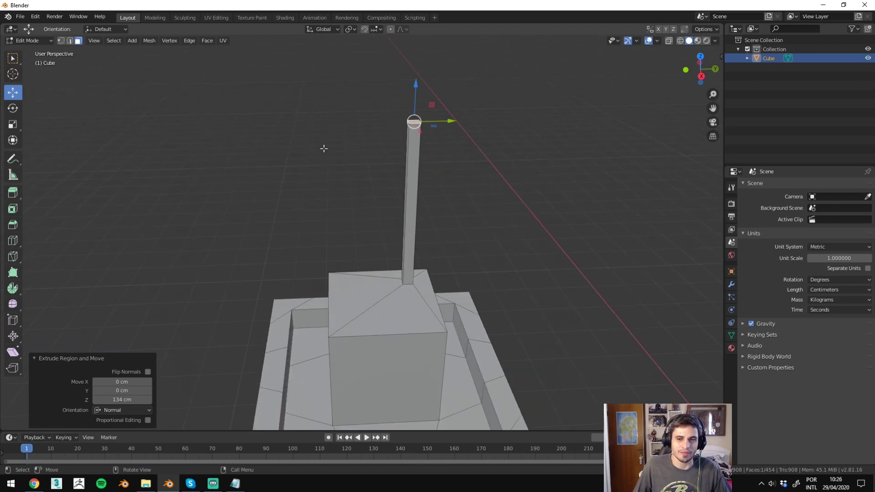
pyautogui.moveTo(322, 146); pyautogui.dragTo(385, 205, button='middle')
pyautogui.press('2')
pyautogui.click(13, 59)
pyautogui.moveTo(401, 173)
pyautogui.mouseDown(button='middle')
pyautogui.moveTo(418, 193)
pyautogui.moveTo(142, 53)
pyautogui.mouseUp(button='middle')
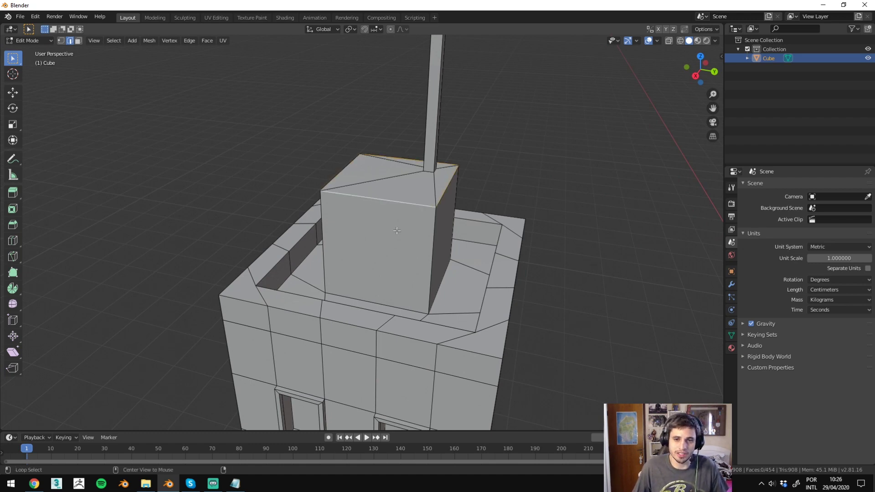
pyautogui.keyDown('shift'); pyautogui.scroll(-4, 405, 229); pyautogui.keyUp('shift')
pyautogui.press('1')
pyautogui.keyDown('alt'); pyautogui.click(387, 254); pyautogui.keyUp('alt')
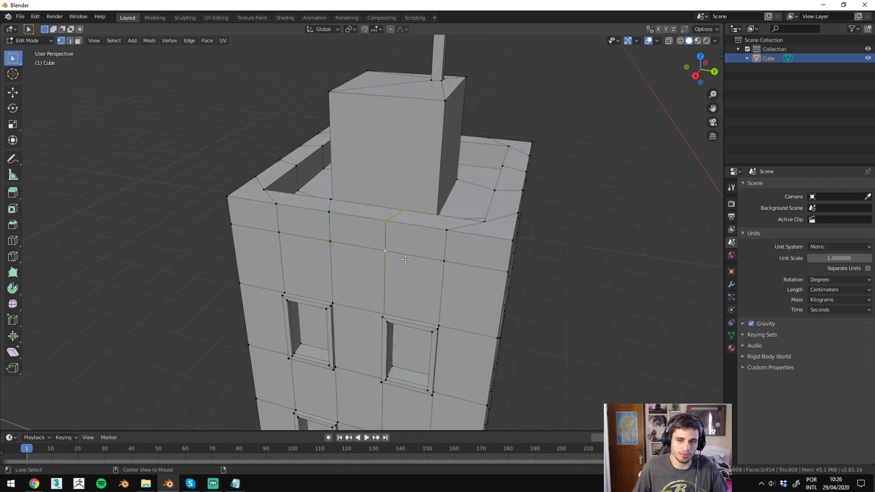
pyautogui.press('2')
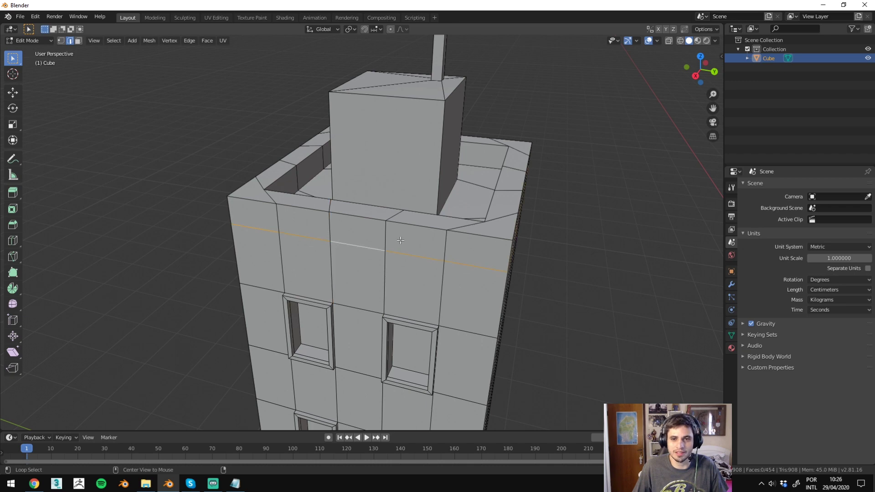
pyautogui.press('3')
pyautogui.click(415, 242)
pyautogui.click(469, 296)
pyautogui.click(478, 251)
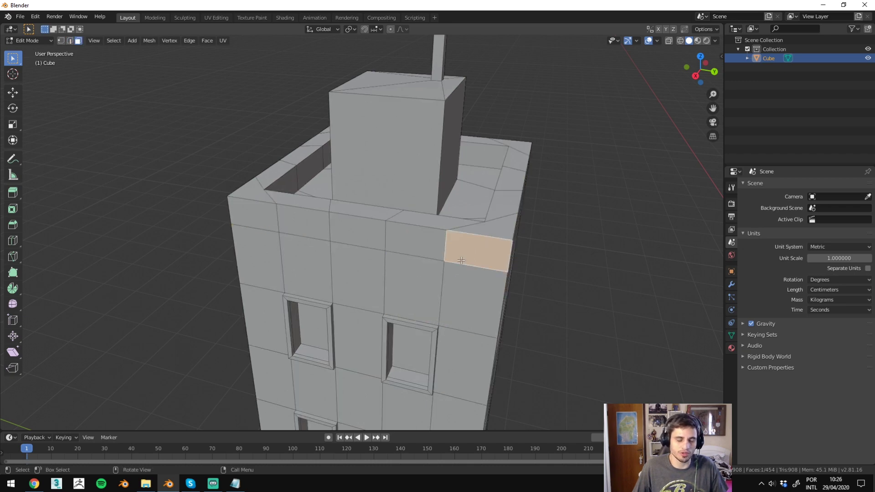
pyautogui.moveTo(479, 250)
pyautogui.mouseDown(button='middle')
pyautogui.moveTo(495, 319)
pyautogui.moveTo(450, 289)
pyautogui.mouseUp(button='middle')
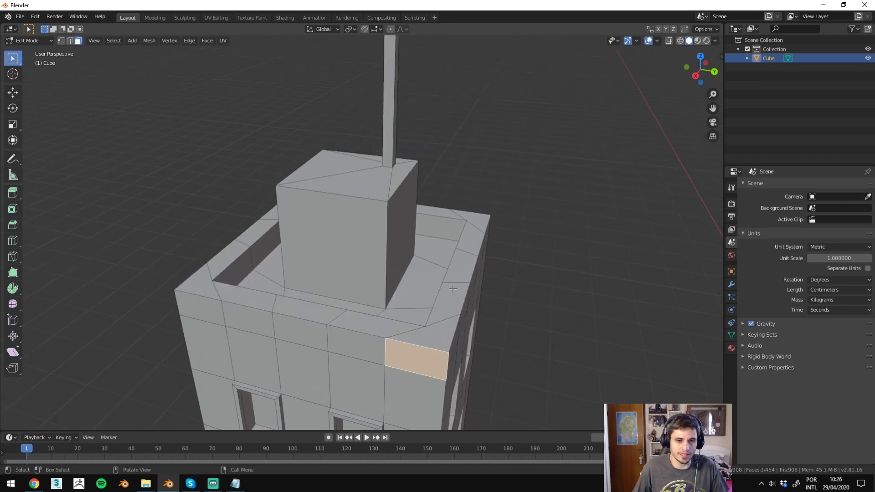
pyautogui.press('1')
pyautogui.press('2')
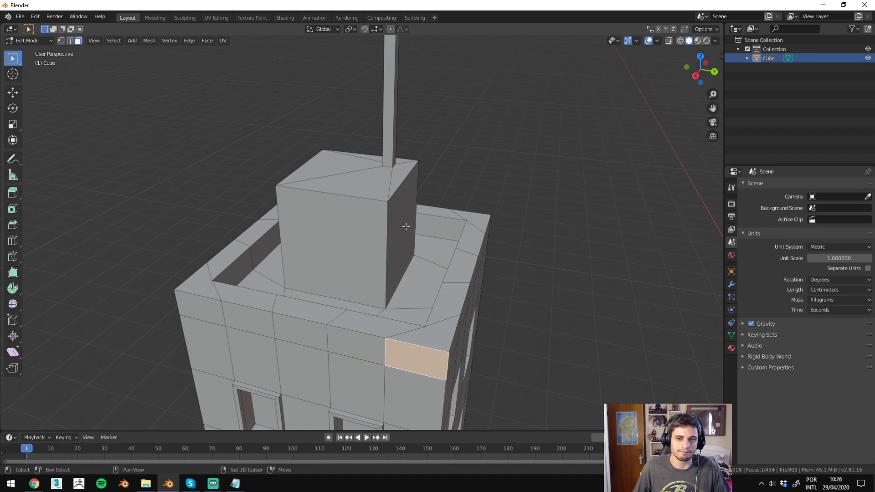
pyautogui.moveTo(445, 290); pyautogui.dragTo(356, 210, button='middle')
pyautogui.keyDown('alt'); pyautogui.click(356, 210); pyautogui.keyUp('alt')
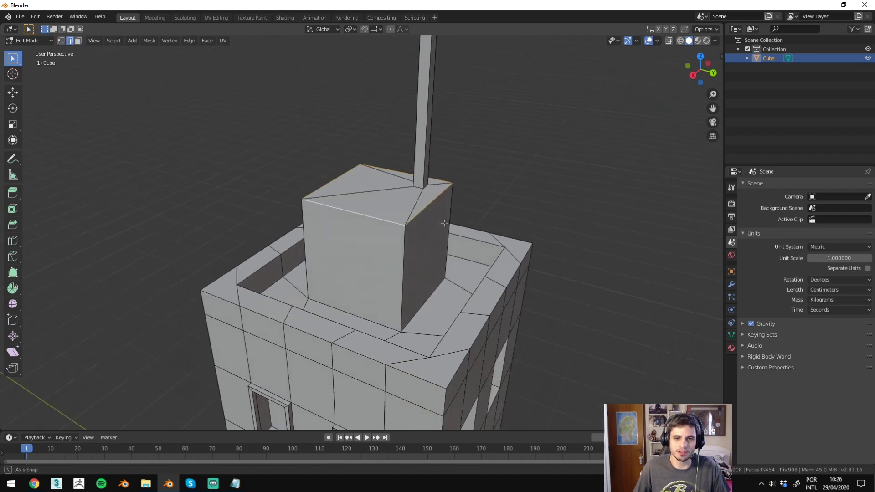
pyautogui.moveTo(273, 207); pyautogui.dragTo(50, 203, button='middle')
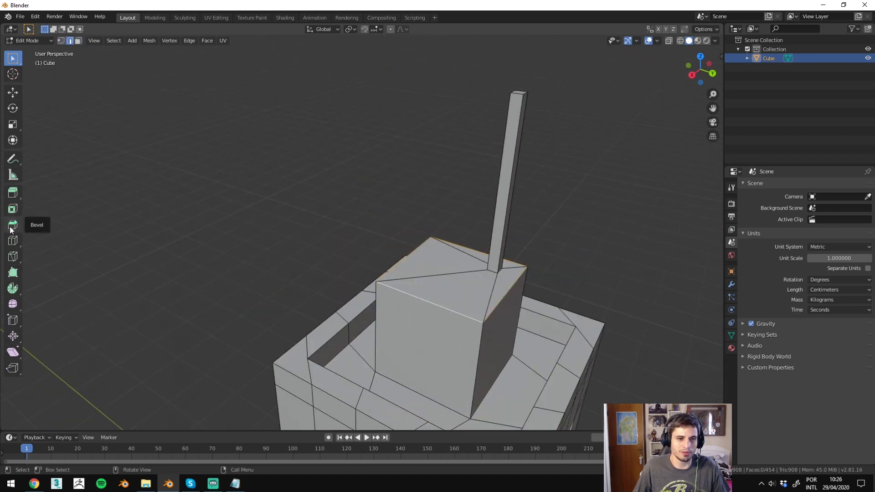
pyautogui.moveTo(474, 278)
pyautogui.keyDown('shift'); pyautogui.mouseDown(button='middle')
pyautogui.moveTo(427, 242)
pyautogui.moveTo(447, 287)
pyautogui.moveTo(522, 184)
pyautogui.mouseUp(button='middle'); pyautogui.keyUp('shift')
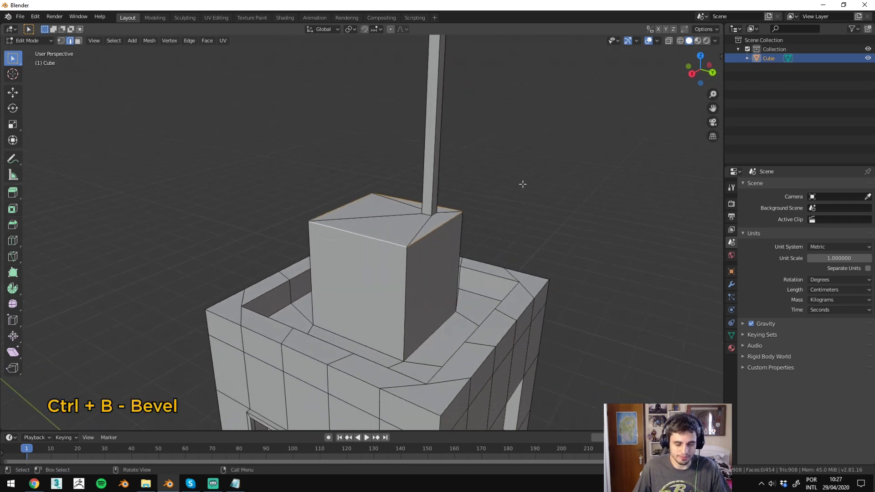
pyautogui.hotkey('ctrl', 'b')
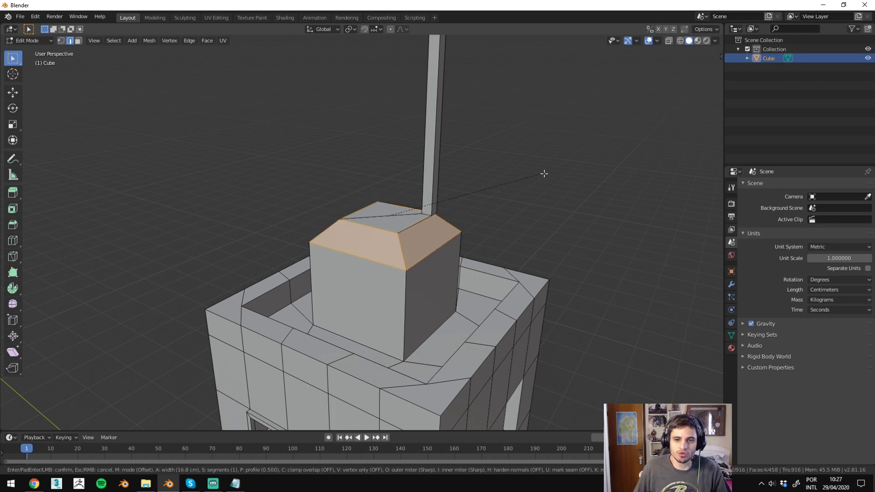
pyautogui.press('Escape')
pyautogui.scroll(3, 453, 273)
pyautogui.keyDown('alt'); pyautogui.click(452, 273); pyautogui.keyUp('alt')
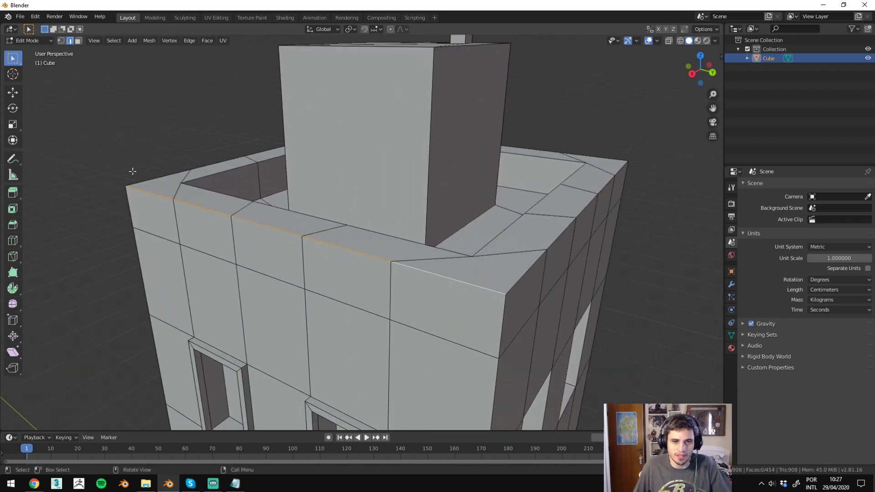
pyautogui.press('Print')
pyautogui.moveTo(71, 142); pyautogui.dragTo(733, 445)
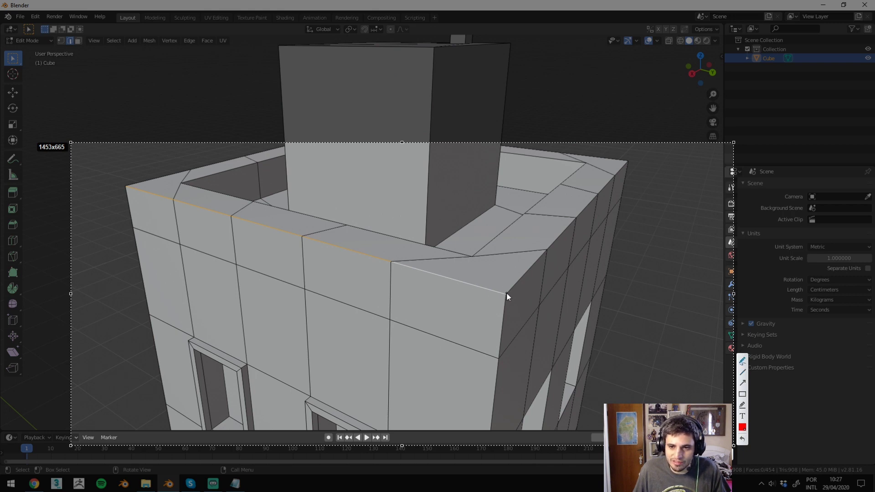
pyautogui.moveTo(506, 294); pyautogui.dragTo(541, 252)
pyautogui.moveTo(506, 293); pyautogui.dragTo(502, 359)
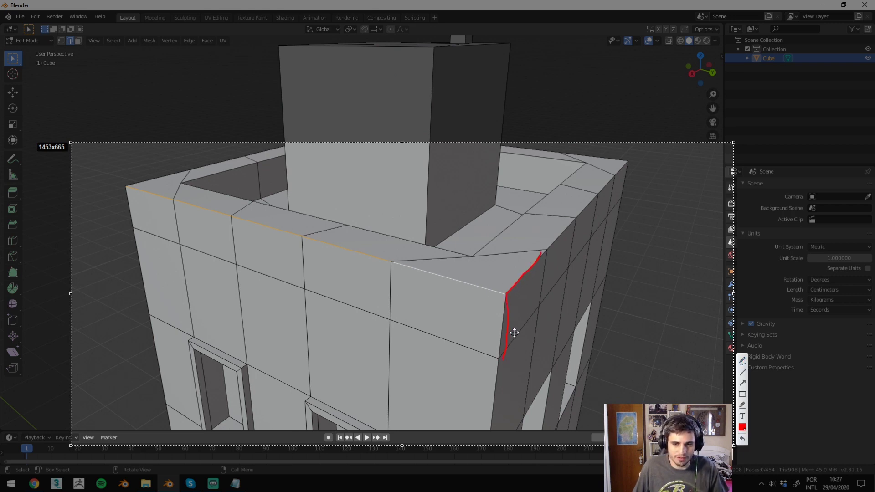
pyautogui.press('Escape')
pyautogui.hotkey('ctrl', 'b')
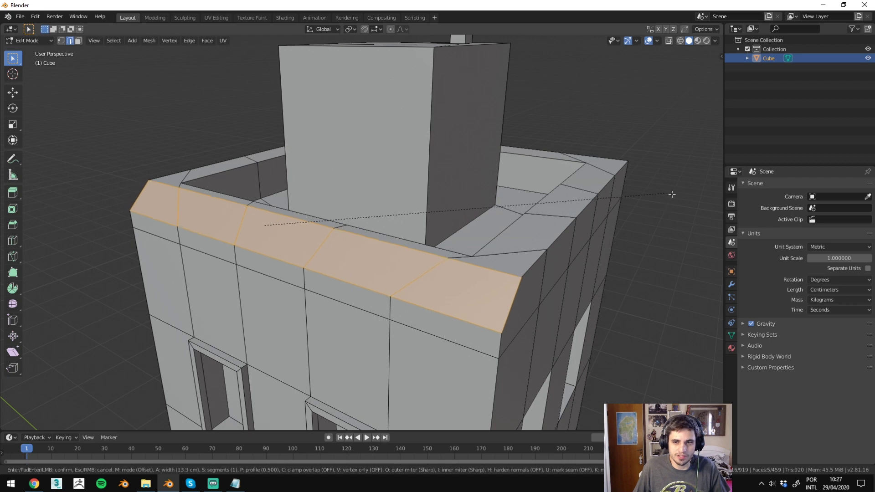
pyautogui.press('Escape')
pyautogui.keyDown('alt'); pyautogui.middleClick(433, 211); pyautogui.keyUp('alt')
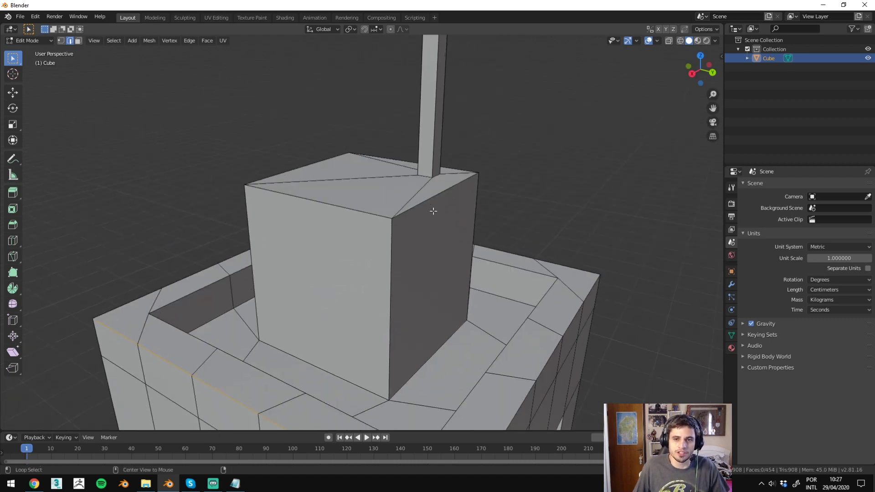
# Step: Bevel the rooftop block's top edge loop with 9 segments and 17.8 cm width
pyautogui.keyDown('alt'); pyautogui.click(432, 202); pyautogui.keyUp('alt')
pyautogui.hotkey('ctrl', 'b')
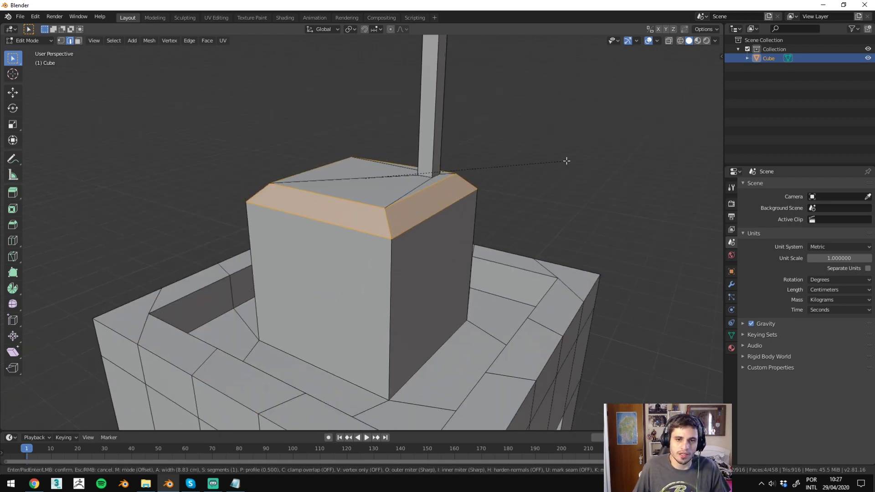
pyautogui.scroll(3, 583, 143)
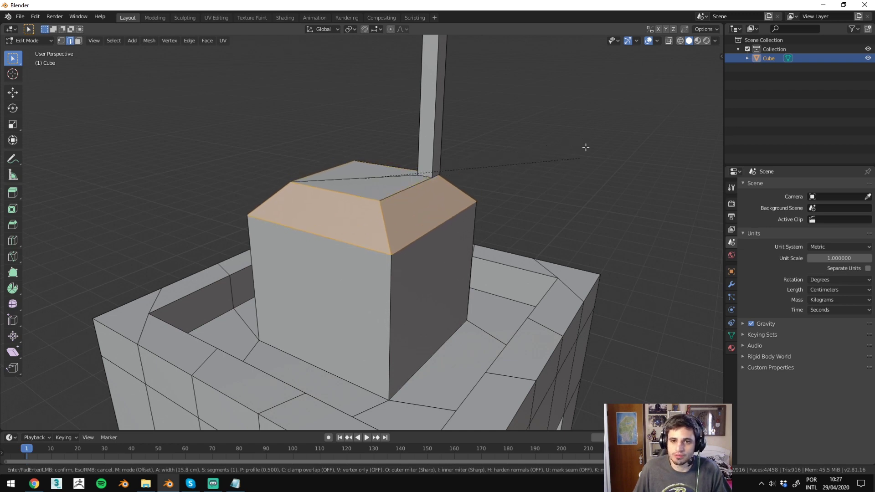
pyautogui.scroll(3, 581, 154)
pyautogui.scroll(4, 580, 167)
pyautogui.scroll(4, 533, 162)
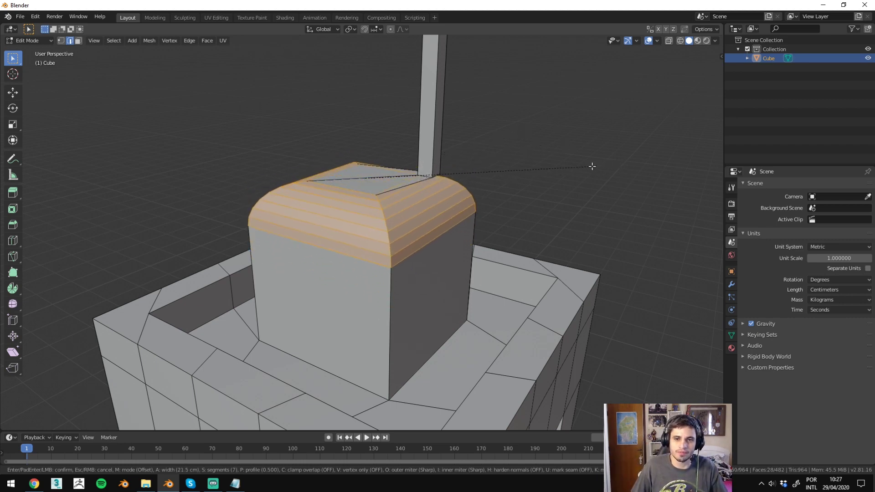
pyautogui.scroll(-6, 587, 169)
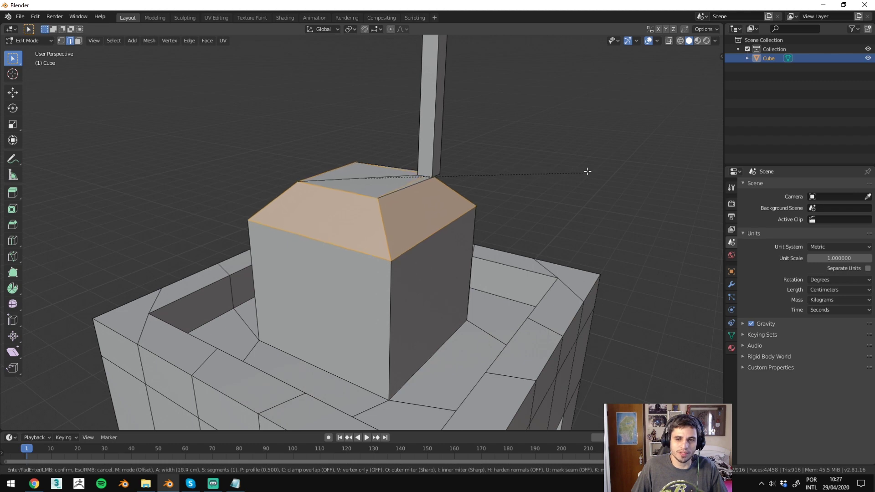
pyautogui.scroll(6, 587, 171)
pyautogui.click(589, 171)
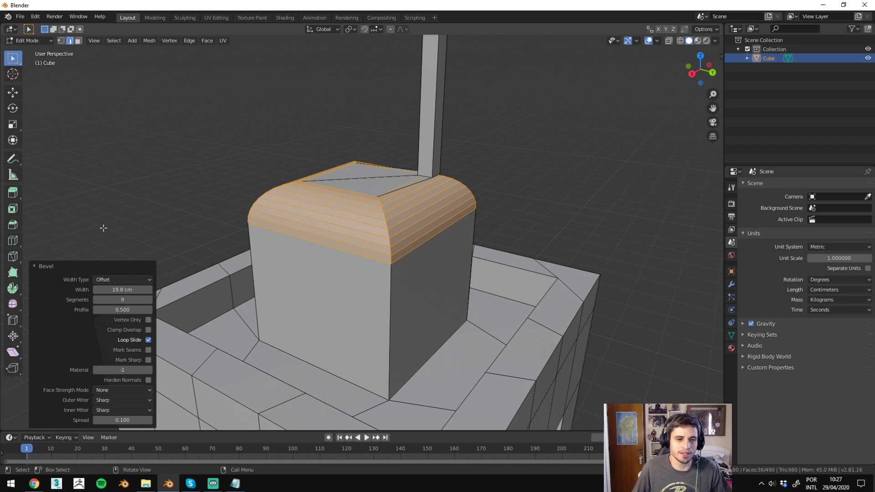
pyautogui.moveTo(116, 290)
pyautogui.mouseDown()
pyautogui.moveTo(93, 290)
pyautogui.moveTo(136, 300)
pyautogui.moveTo(98, 300)
pyautogui.moveTo(114, 300)
pyautogui.moveTo(98, 309)
pyautogui.moveTo(145, 310)
pyautogui.mouseUp()
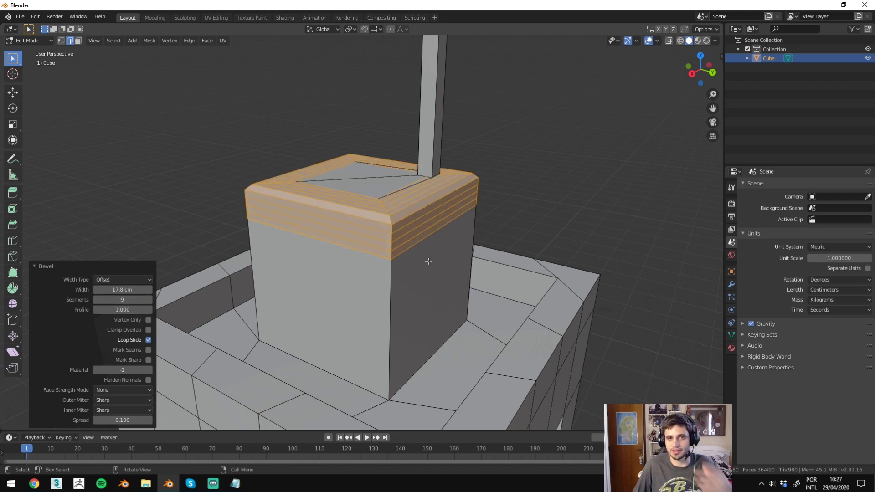
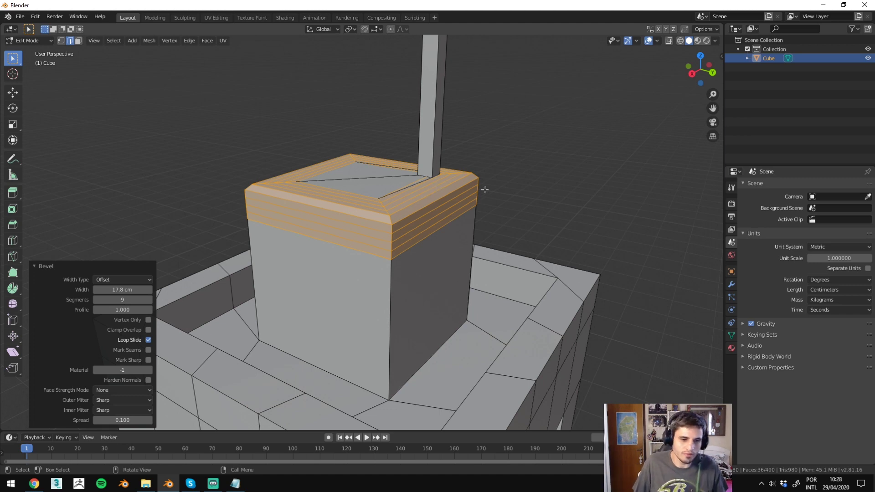
# Step: Set the top-edge bevel to width 14.8 cm, 13 segments and profile 0.130, then deselect
pyautogui.moveTo(122, 290)
pyautogui.mouseDown()
pyautogui.moveTo(141, 289)
pyautogui.moveTo(108, 289)
pyautogui.mouseUp()
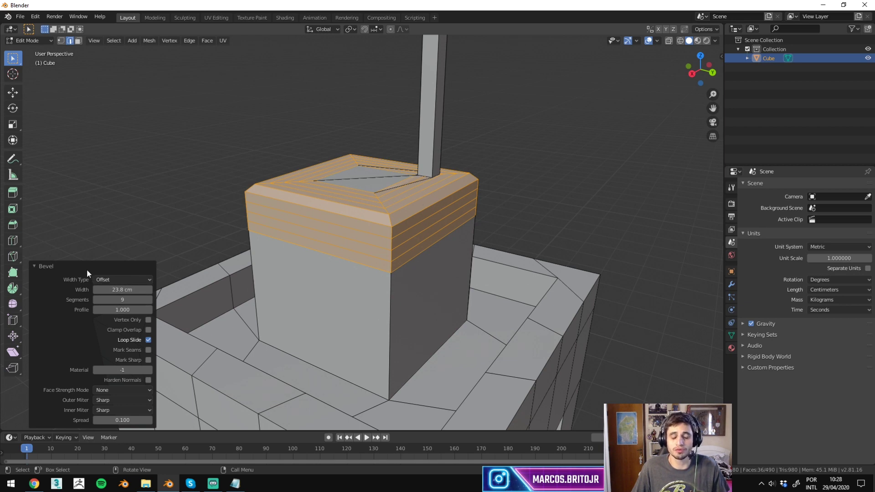
pyautogui.moveTo(132, 300); pyautogui.dragTo(114, 310)
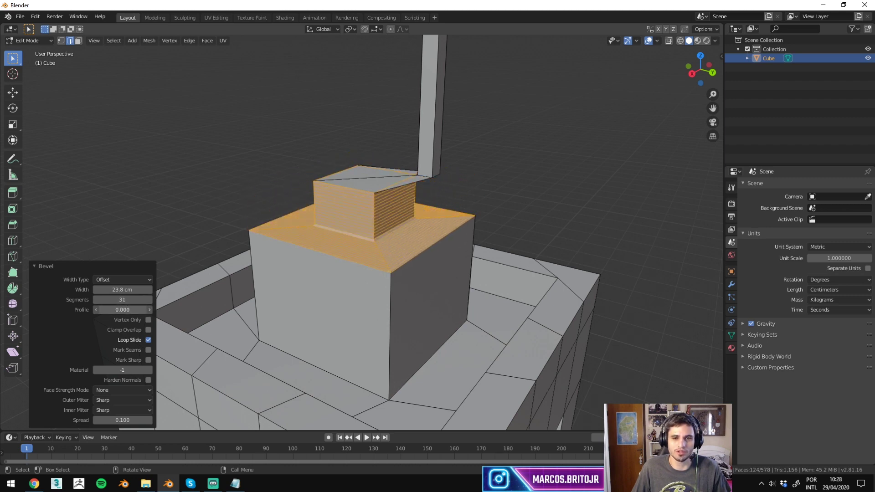
pyautogui.moveTo(122, 309)
pyautogui.mouseDown()
pyautogui.moveTo(104, 310)
pyautogui.moveTo(128, 300)
pyautogui.moveTo(116, 290)
pyautogui.moveTo(142, 290)
pyautogui.mouseUp()
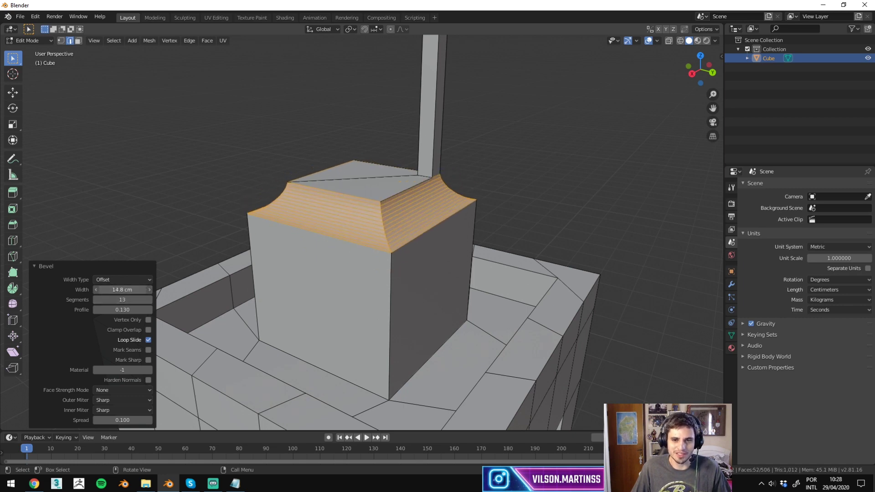
pyautogui.click(214, 133)
pyautogui.moveTo(215, 133)
pyautogui.mouseDown(button='middle')
pyautogui.moveTo(365, 154)
pyautogui.moveTo(418, 224)
pyautogui.moveTo(401, 201)
pyautogui.mouseUp(button='middle')
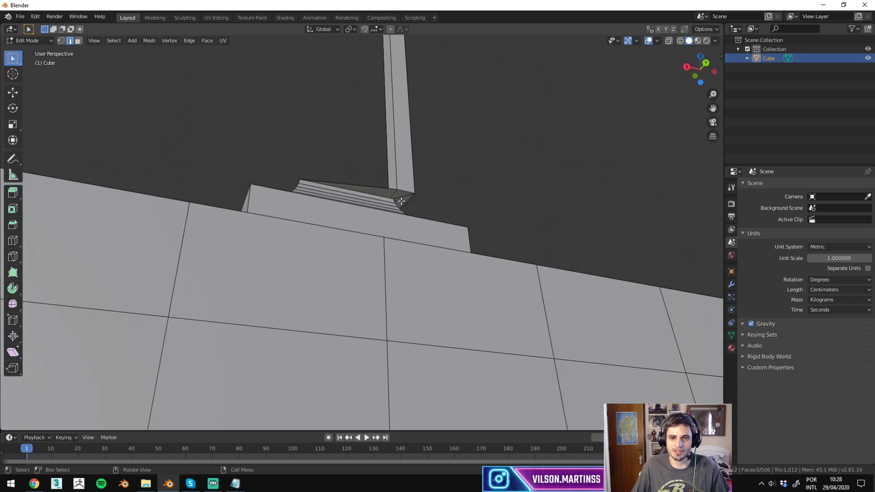
# Step: Select the tall spire pillar and move it toward the centre of the tower top
pyautogui.moveTo(397, 168)
pyautogui.mouseDown(button='middle')
pyautogui.moveTo(461, 209)
pyautogui.moveTo(451, 255)
pyautogui.mouseUp(button='middle')
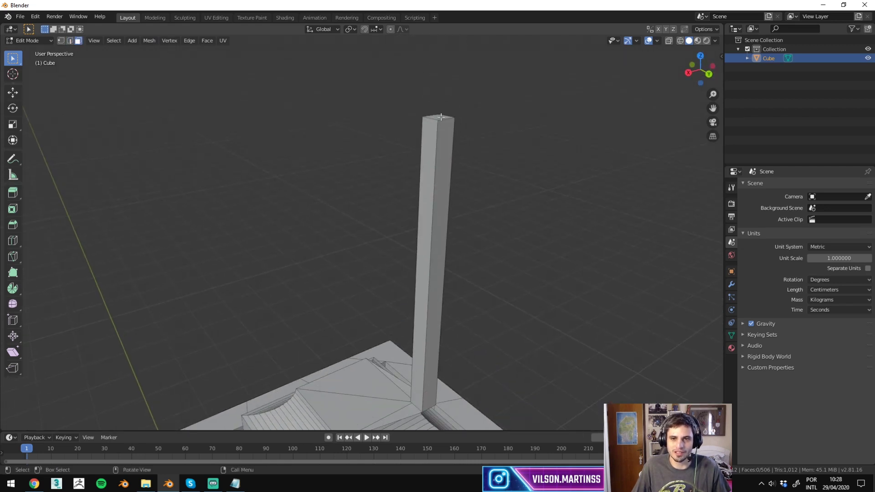
pyautogui.click(379, 86)
pyautogui.moveTo(362, 60); pyautogui.dragTo(420, 136, button='middle')
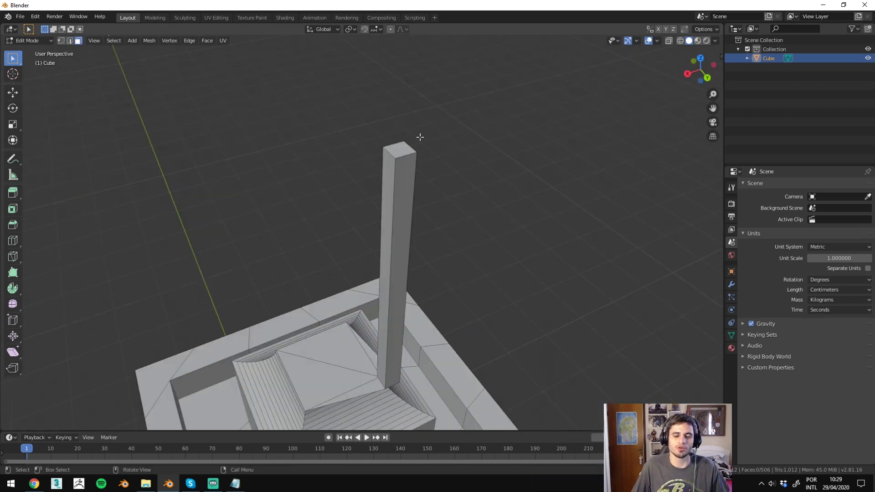
pyautogui.click(402, 149)
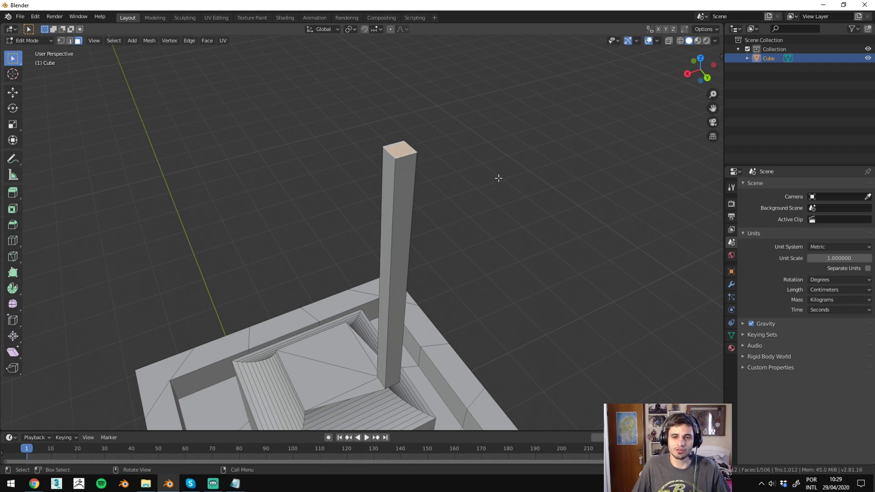
pyautogui.keyDown('shift'); pyautogui.moveTo(459, 230); pyautogui.dragTo(474, 198, button='middle'); pyautogui.keyUp('shift')
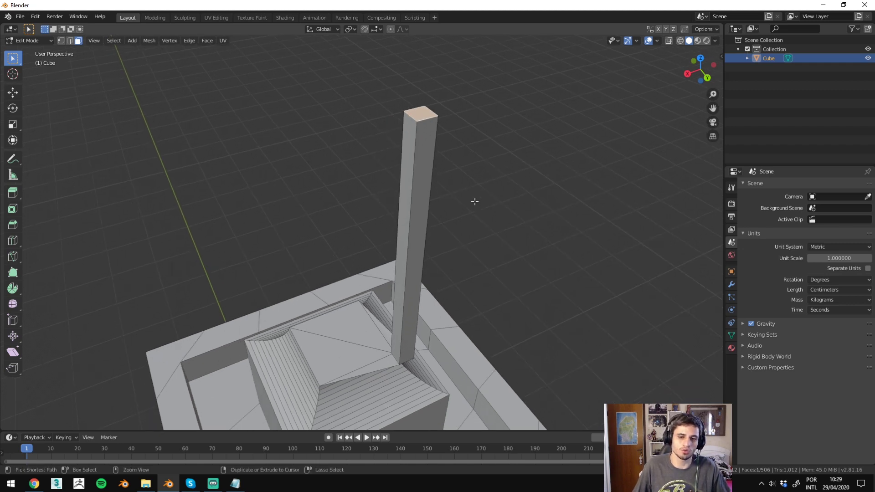
pyautogui.press('ctrl+KP_Add')
pyautogui.hotkey('ctrl', 'z')
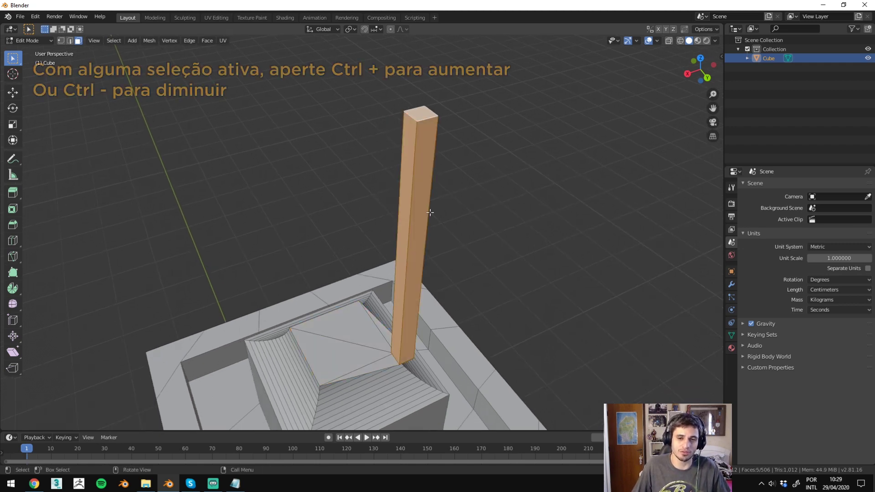
pyautogui.click(20, 93)
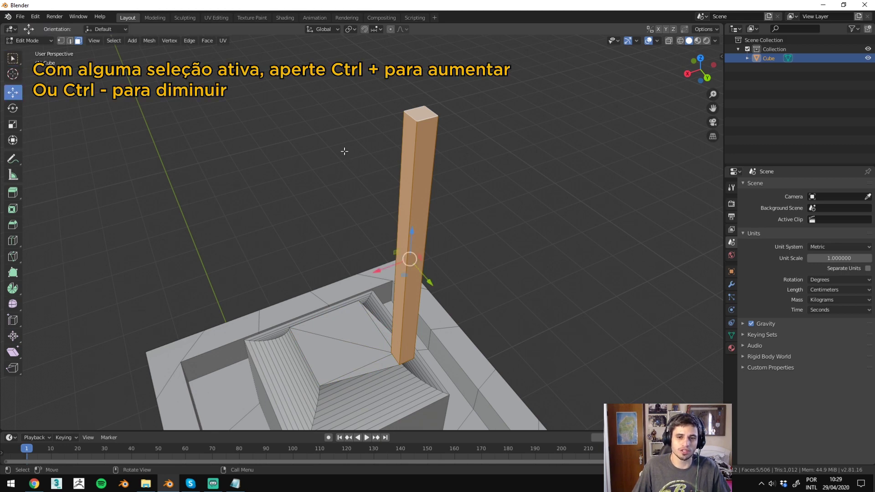
pyautogui.moveTo(410, 280); pyautogui.dragTo(318, 117)
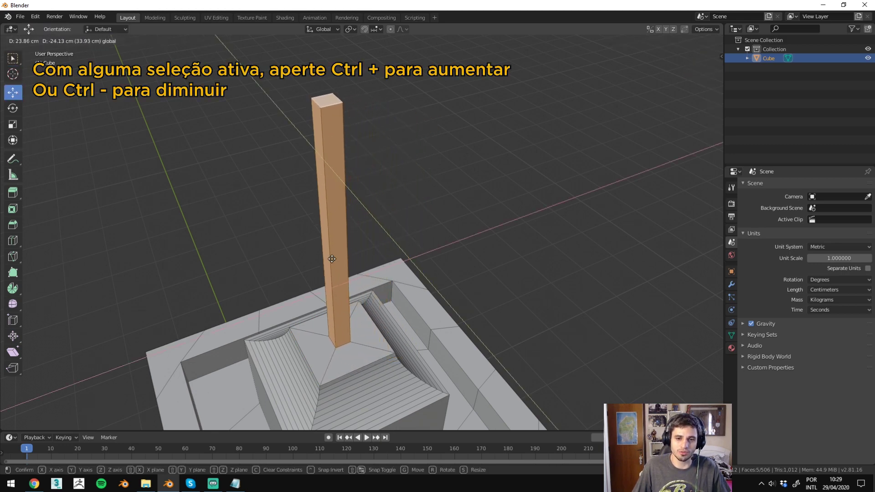
# Step: Grow a single tower wall face outward with Select More, then shrink it back to one face
pyautogui.moveTo(318, 117)
pyautogui.mouseDown(button='middle')
pyautogui.moveTo(377, 196)
pyautogui.moveTo(357, 201)
pyautogui.moveTo(310, 155)
pyautogui.moveTo(207, 112)
pyautogui.mouseUp(button='middle')
pyautogui.click(350, 172)
pyautogui.moveTo(595, 223); pyautogui.dragTo(575, 224, button='middle')
pyautogui.scroll(-3, 577, 221)
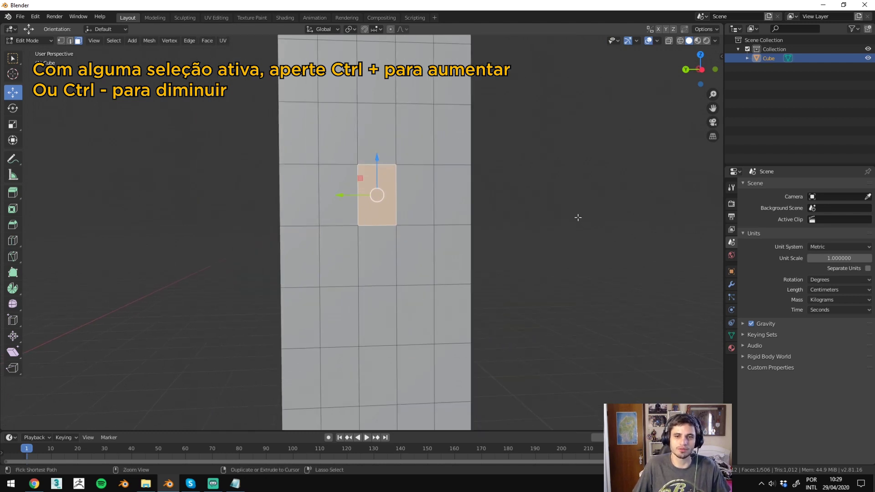
pyautogui.press('ctrl+KP_Add')
pyautogui.press('ctrl+KP_Add')
pyautogui.press('ctrl+KP_Add')
pyautogui.press('ctrl+KP_Add')
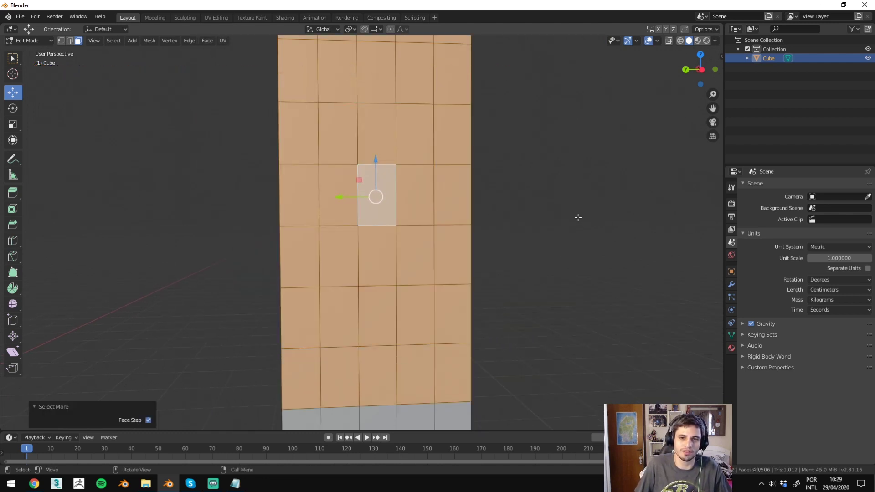
pyautogui.press('ctrl+KP_Add')
pyautogui.press('ctrl+KP_Subtract')
pyautogui.press('ctrl+KP_Subtract')
pyautogui.press('ctrl+KP_Subtract')
pyautogui.press('ctrl+KP_Subtract')
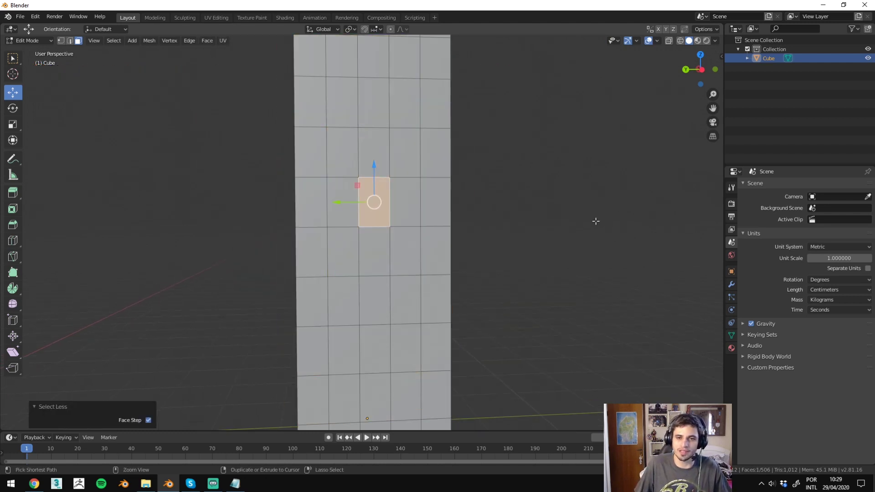
pyautogui.press('ctrl+KP_Add')
pyautogui.press('ctrl+KP_Add')
pyautogui.press('ctrl+KP_Add')
pyautogui.press('ctrl+KP_Subtract')
pyautogui.press('ctrl+KP_Subtract')
pyautogui.press('ctrl+KP_Subtract')
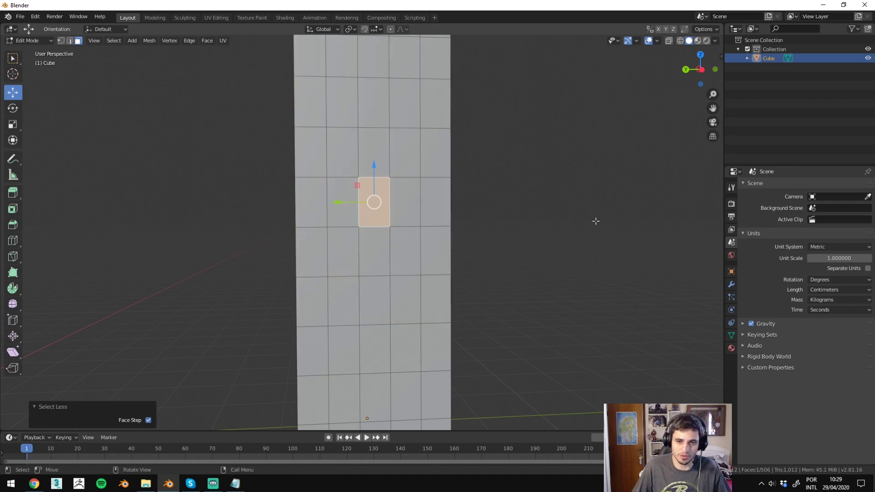
pyautogui.moveTo(595, 221)
pyautogui.mouseDown(button='middle')
pyautogui.moveTo(357, 231)
pyautogui.moveTo(340, 287)
pyautogui.mouseUp(button='middle')
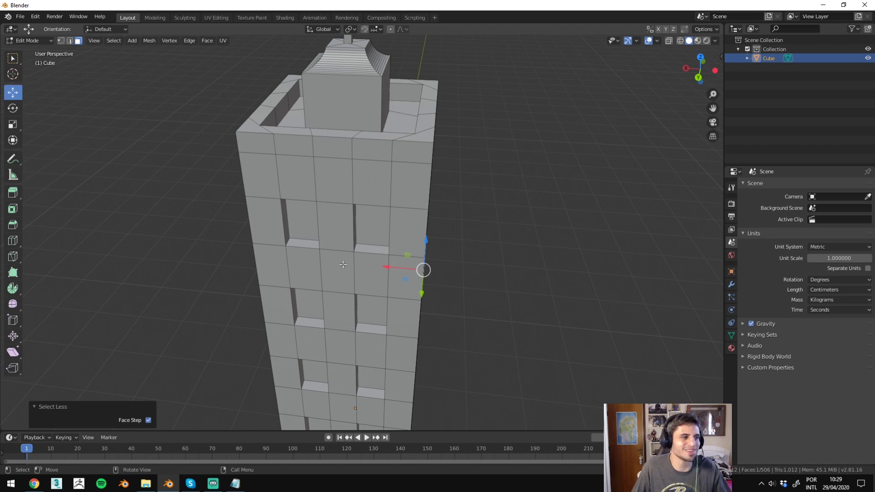
# Step: Deselect all faces and check the tower from back, top and front orthographic views
pyautogui.moveTo(458, 226)
pyautogui.mouseDown(button='middle')
pyautogui.moveTo(429, 211)
pyautogui.moveTo(425, 251)
pyautogui.mouseUp(button='middle')
pyautogui.hotkey('alt', 'a')
pyautogui.press('ctrl+KP_1')
pyautogui.scroll(-3, 432, 256)
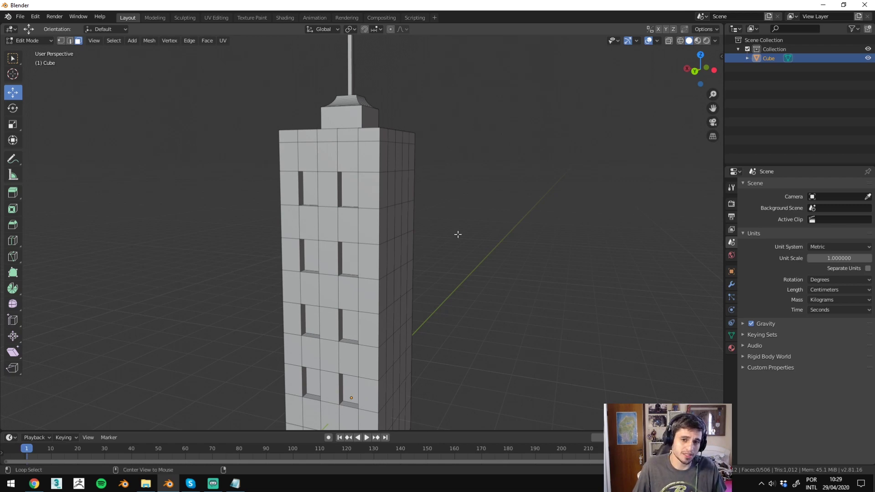
pyautogui.keyDown('alt'); pyautogui.moveTo(463, 233); pyautogui.dragTo(365, 220, button='middle'); pyautogui.keyUp('alt')
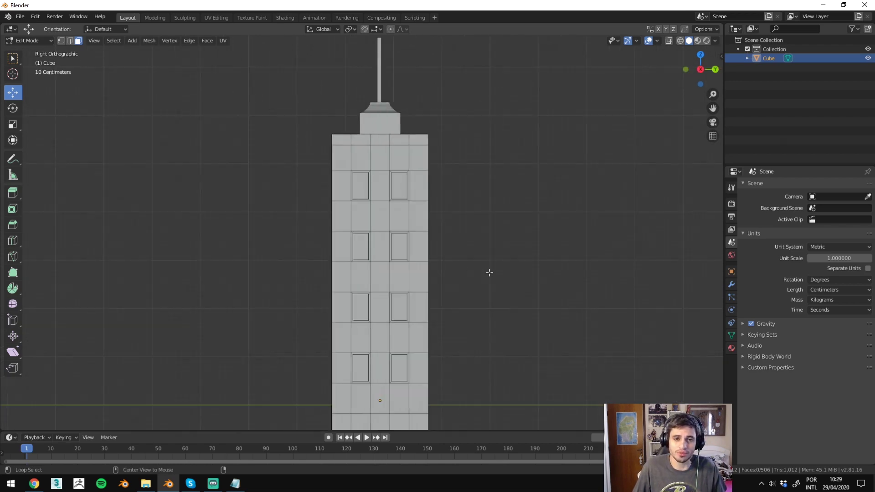
pyautogui.press('KP_7')
pyautogui.press('KP_1')
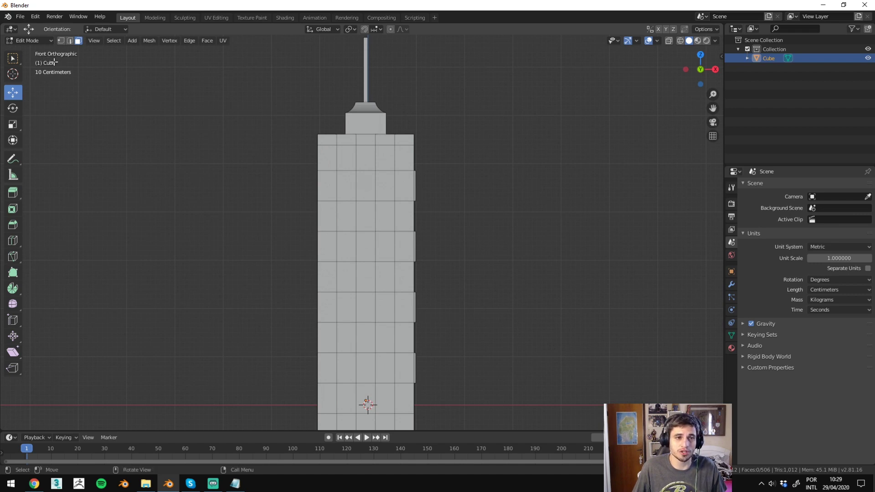
# Step: Alt-drag through side, back and bottom views, settling zoomed in on Front Orthographic
pyautogui.keyDown('alt'); pyautogui.moveTo(551, 238); pyautogui.dragTo(516, 239, button='middle'); pyautogui.keyUp('alt')
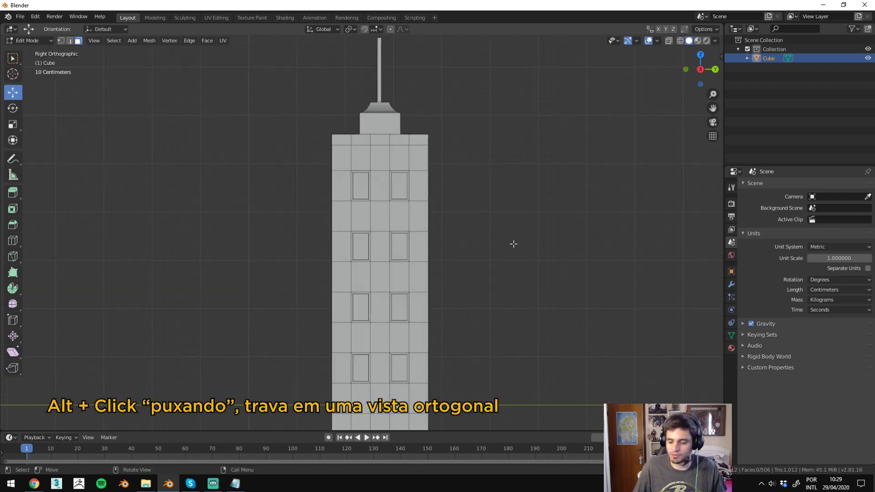
pyautogui.moveTo(660, 260)
pyautogui.keyDown('alt'); pyautogui.mouseDown(button='middle')
pyautogui.moveTo(635, 262)
pyautogui.moveTo(423, 205)
pyautogui.mouseUp(button='middle'); pyautogui.keyUp('alt')
pyautogui.keyDown('alt'); pyautogui.moveTo(351, 143); pyautogui.dragTo(411, 196, button='middle'); pyautogui.keyUp('alt')
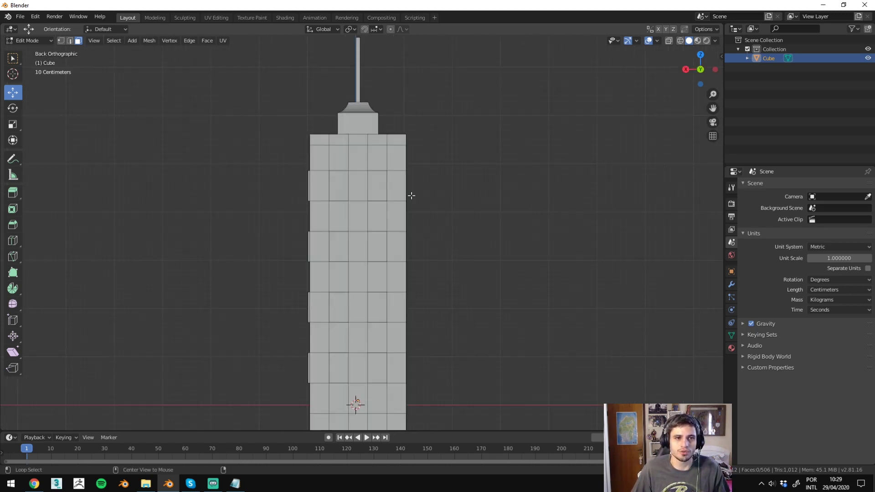
pyautogui.moveTo(402, 138)
pyautogui.keyDown('alt'); pyautogui.mouseDown(button='middle')
pyautogui.moveTo(498, 197)
pyautogui.moveTo(71, 48)
pyautogui.moveTo(473, 181)
pyautogui.moveTo(328, 190)
pyautogui.mouseUp(button='middle'); pyautogui.keyUp('alt')
pyautogui.keyDown('alt'); pyautogui.moveTo(417, 154); pyautogui.dragTo(426, 227, button='middle'); pyautogui.keyUp('alt')
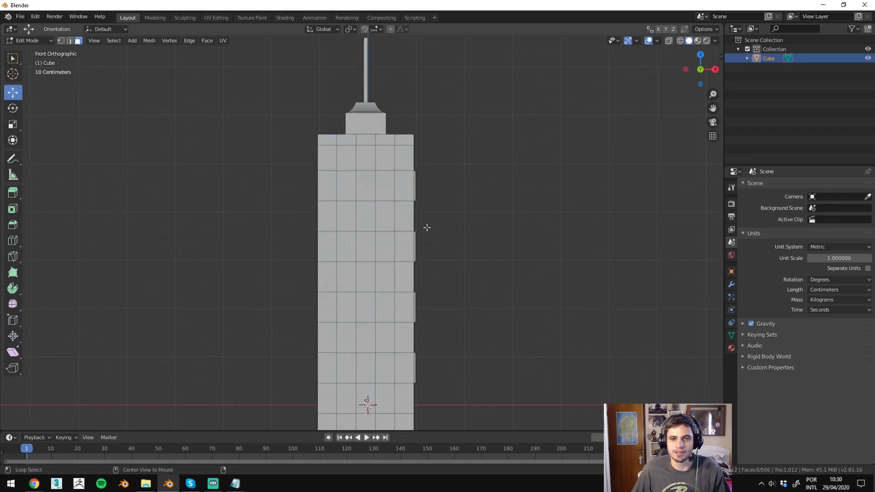
pyautogui.keyDown('alt'); pyautogui.moveTo(524, 241); pyautogui.dragTo(482, 235, button='middle'); pyautogui.keyUp('alt')
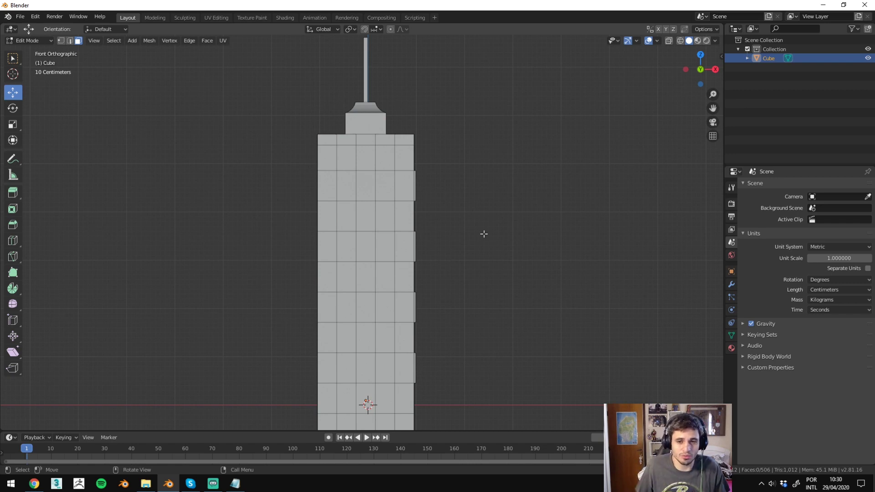
pyautogui.scroll(5, 351, 211)
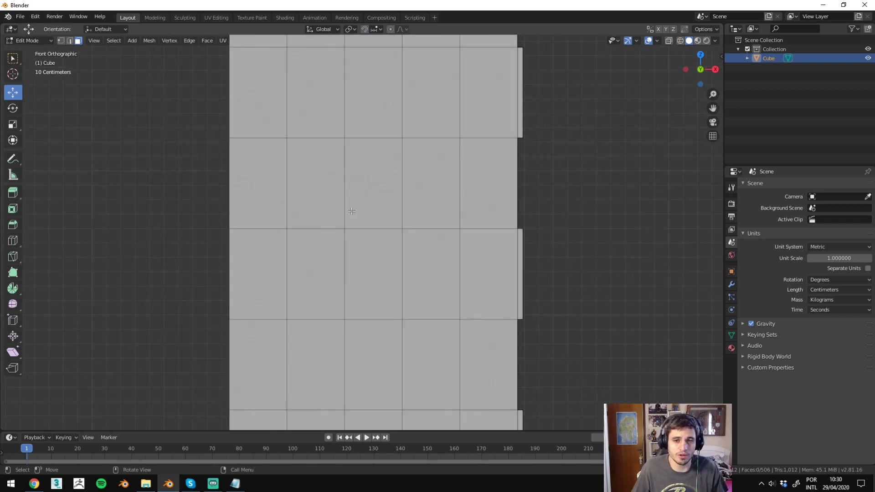
# Step: Start a knife cut on the wall, cancel it, and reposition the view
pyautogui.click(13, 257)
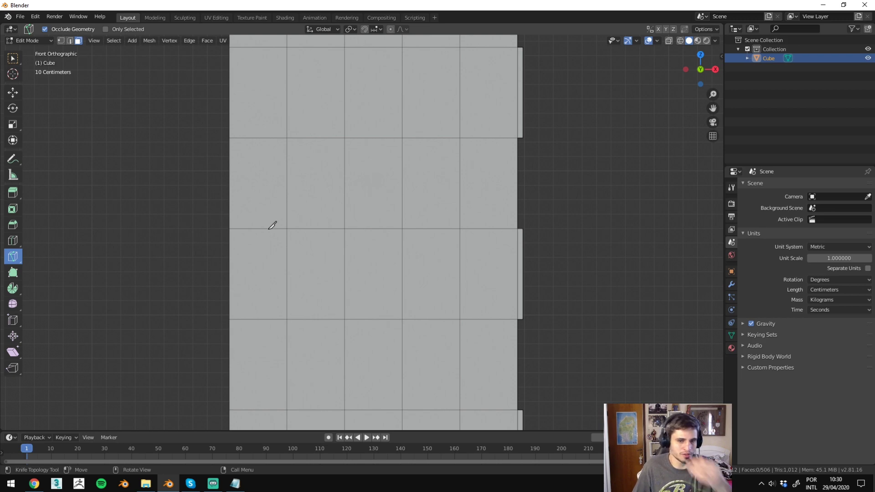
pyautogui.click(264, 138)
pyautogui.click(286, 165)
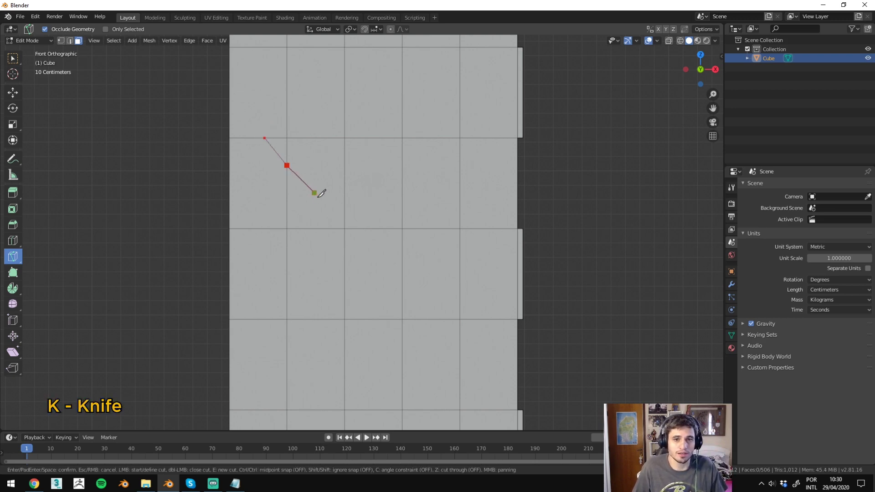
pyautogui.press('Escape')
pyautogui.scroll(-2, 324, 179)
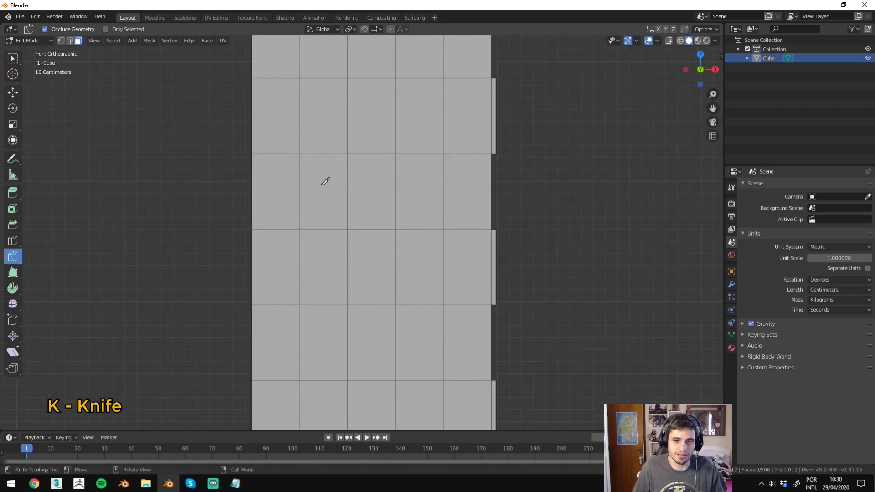
pyautogui.keyDown('shift'); pyautogui.moveTo(300, 184); pyautogui.dragTo(294, 205, button='middle'); pyautogui.keyUp('shift')
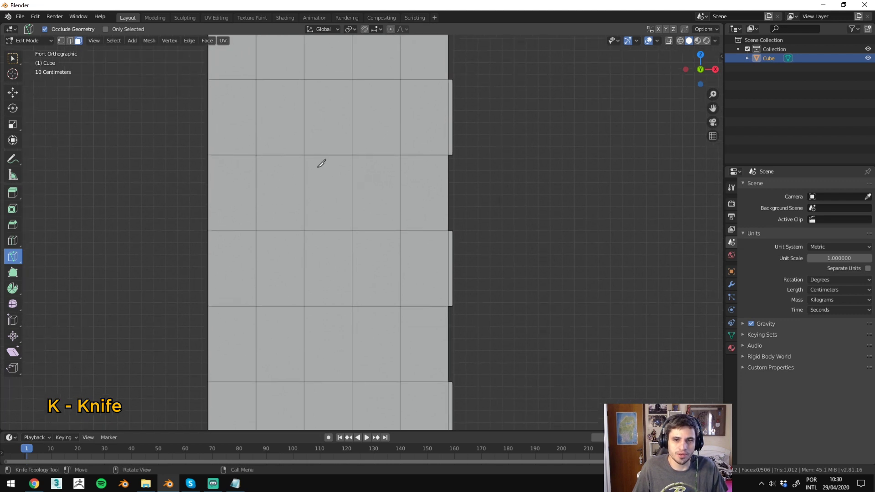
# Step: Knife a triangle into the wall from lower-left to top to lower-right and confirm it
pyautogui.click(257, 230)
pyautogui.click(332, 97)
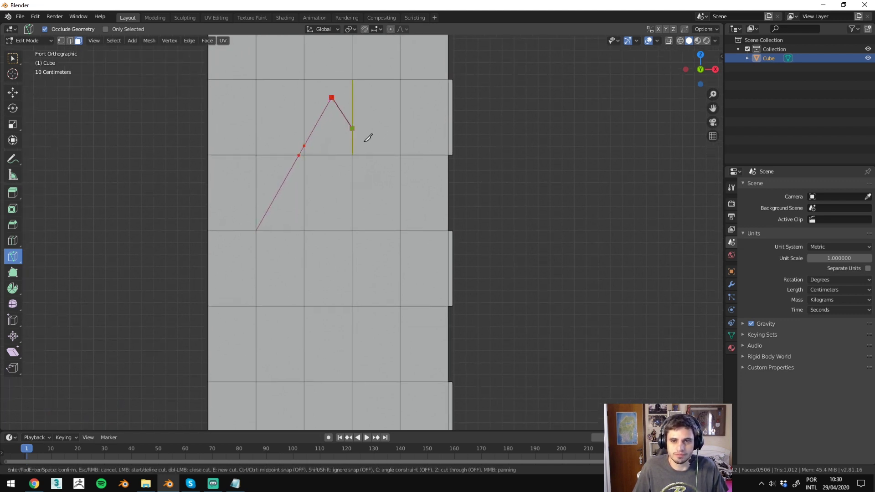
pyautogui.click(401, 230)
pyautogui.press('Return')
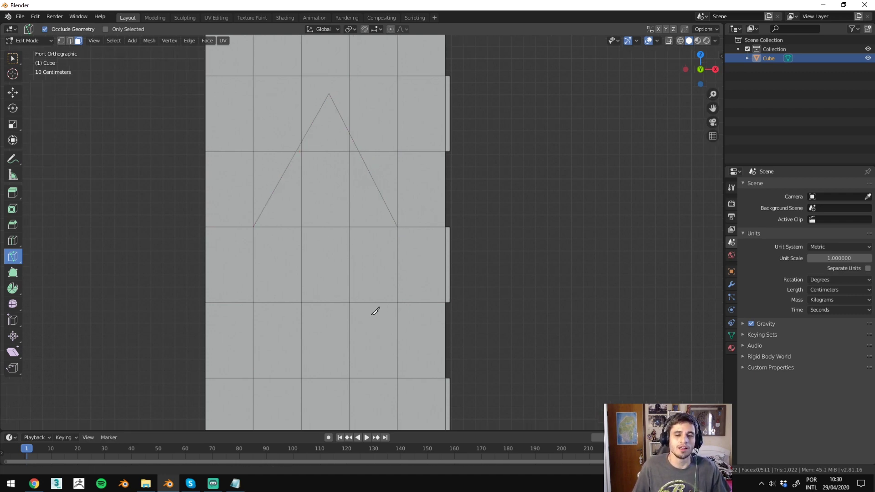
pyautogui.keyDown('shift'); pyautogui.moveTo(373, 309); pyautogui.dragTo(414, 153, button='middle'); pyautogui.keyUp('shift')
pyautogui.moveTo(273, 178); pyautogui.dragTo(255, 205, button='middle')
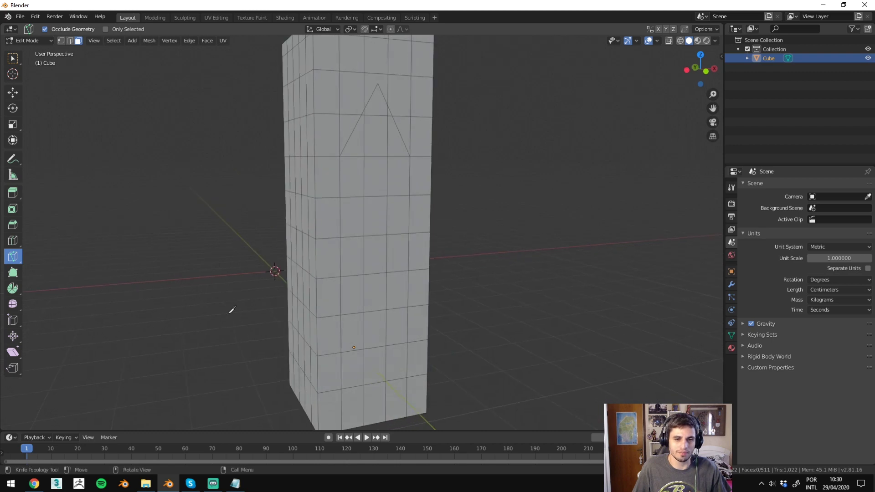
# Step: Try a knife cut using Ctrl midpoint snapping and Shift to ignore snapping, then discard it
pyautogui.click(180, 211)
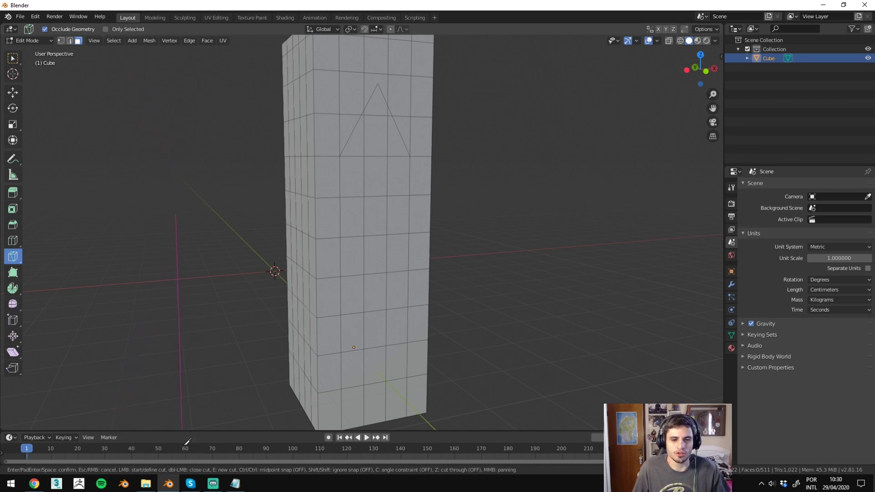
pyautogui.press('ctrl')
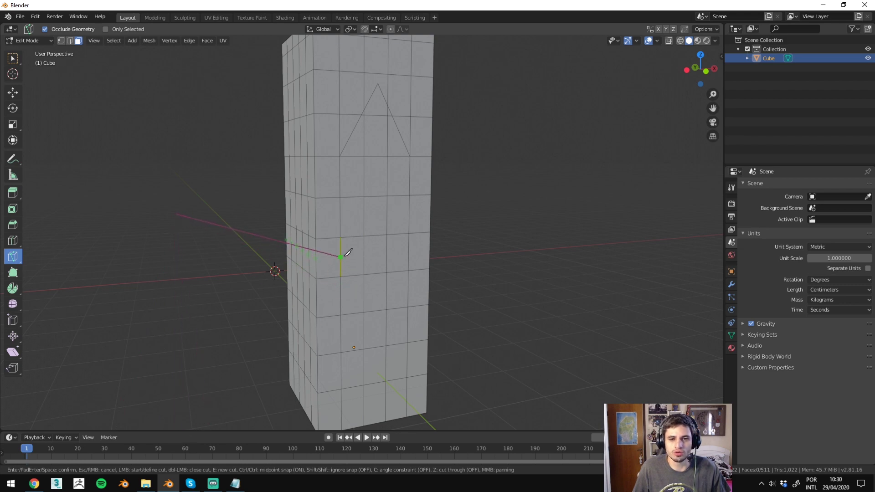
pyautogui.click(345, 255)
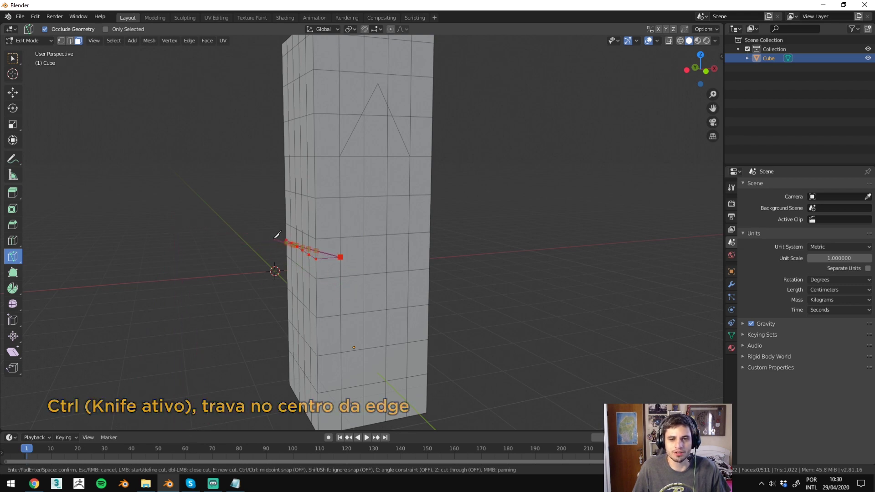
pyautogui.moveTo(576, 273)
pyautogui.mouseDown(button='middle')
pyautogui.moveTo(618, 241)
pyautogui.moveTo(501, 237)
pyautogui.mouseUp(button='middle')
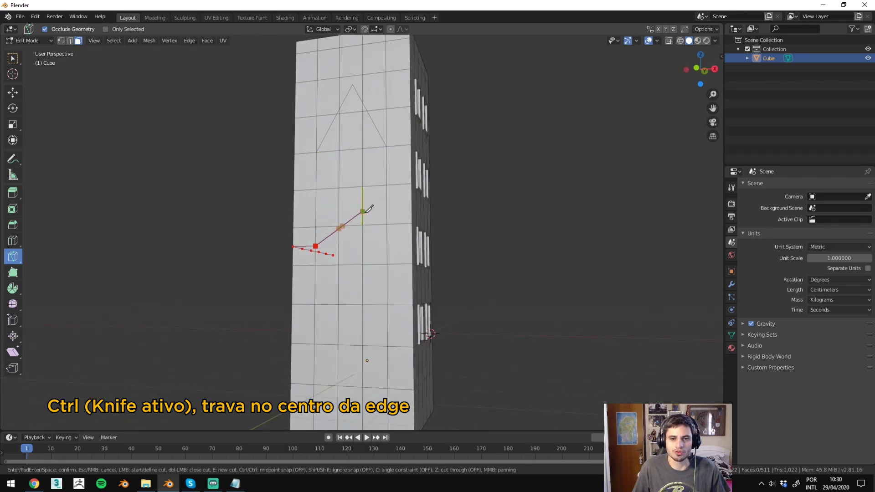
pyautogui.scroll(2, 365, 203)
pyautogui.scroll(1, 351, 193)
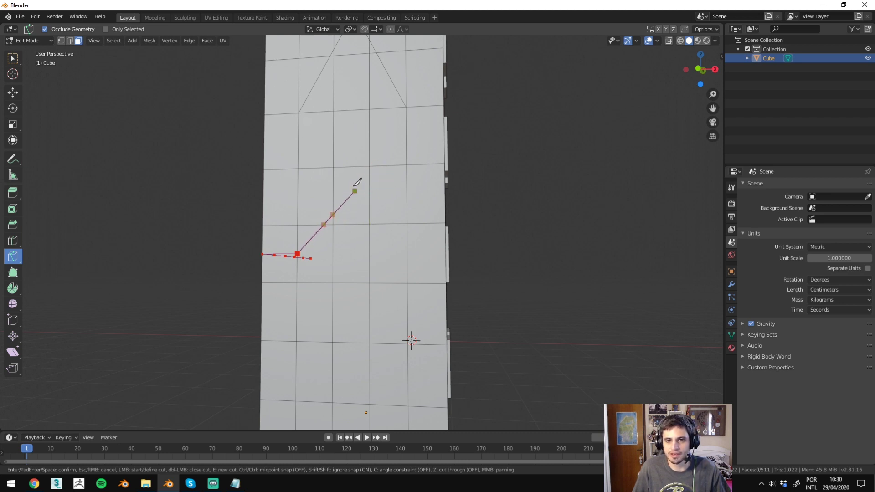
pyautogui.press('shift')
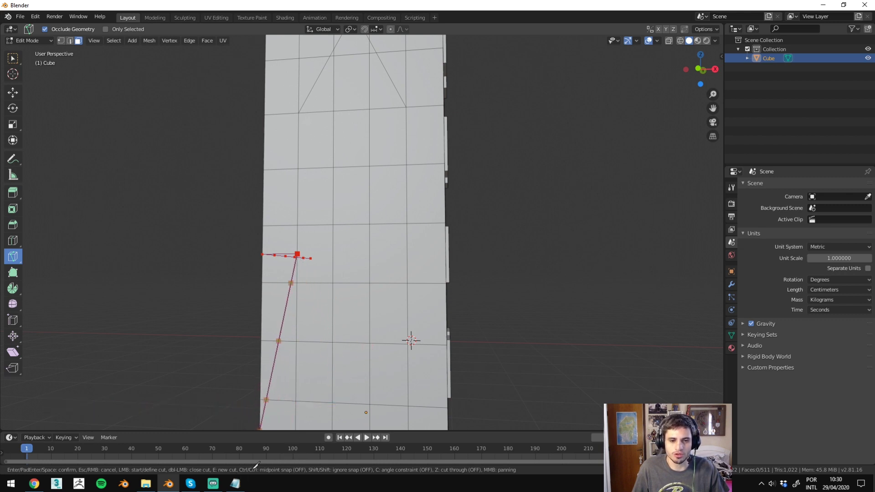
pyautogui.press('Escape')
# Step: Make a 45°-constrained knife cut on the face and confirm it
pyautogui.click(205, 245)
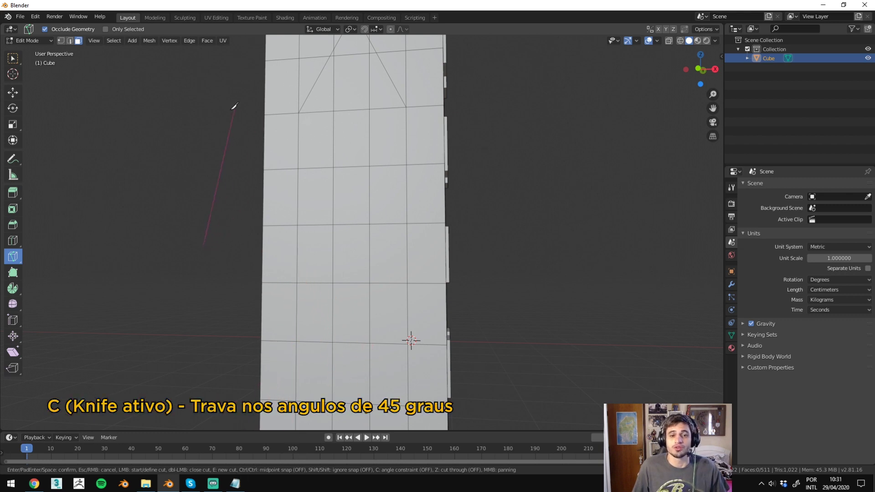
pyautogui.press('c')
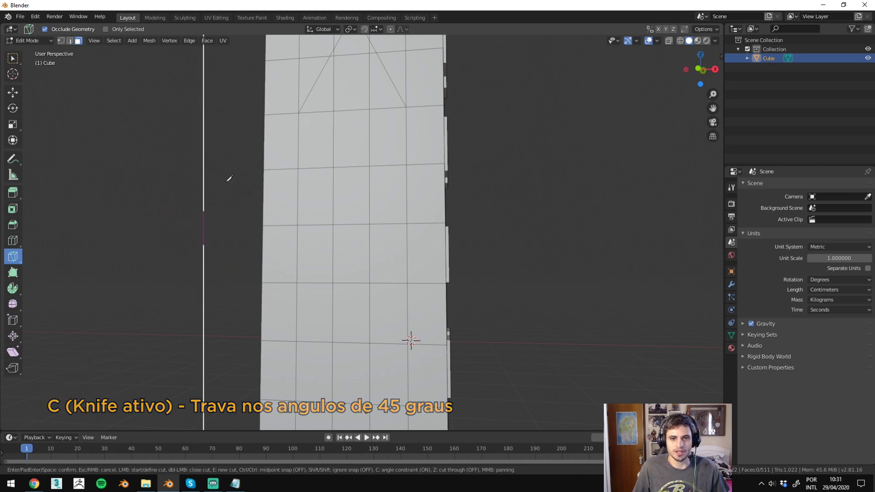
pyautogui.click(486, 49)
pyautogui.moveTo(486, 48)
pyautogui.mouseDown(button='middle')
pyautogui.moveTo(469, 183)
pyautogui.moveTo(348, 189)
pyautogui.mouseUp(button='middle')
pyautogui.moveTo(528, 225)
pyautogui.mouseDown(button='middle')
pyautogui.moveTo(512, 242)
pyautogui.moveTo(380, 273)
pyautogui.moveTo(437, 291)
pyautogui.mouseUp(button='middle')
pyautogui.press('Return')
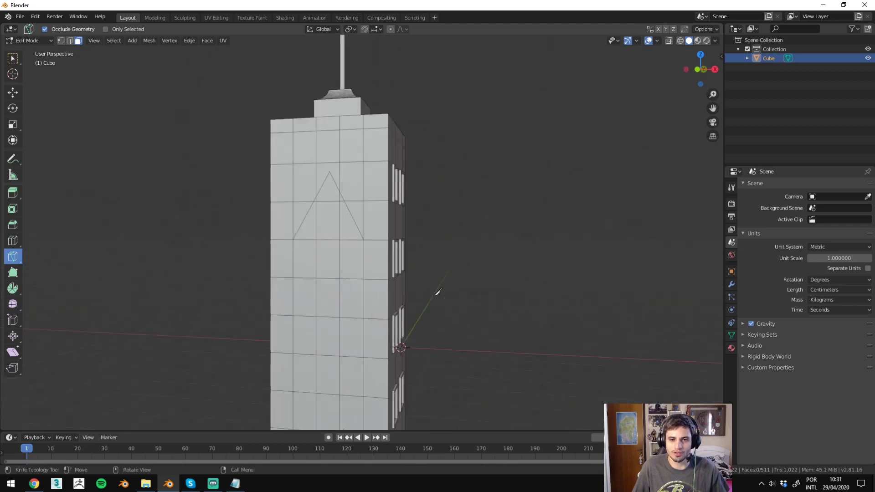
pyautogui.moveTo(353, 270); pyautogui.dragTo(371, 258, button='middle')
# Step: Cut a diagonal line through the whole tower mesh, then box-select a block of front faces
pyautogui.click(275, 336)
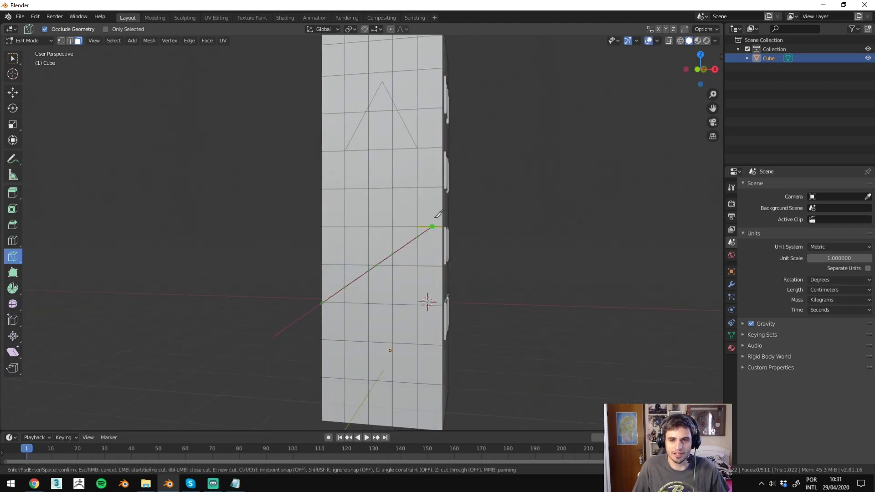
pyautogui.click(442, 196)
pyautogui.press('z')
pyautogui.press('Return')
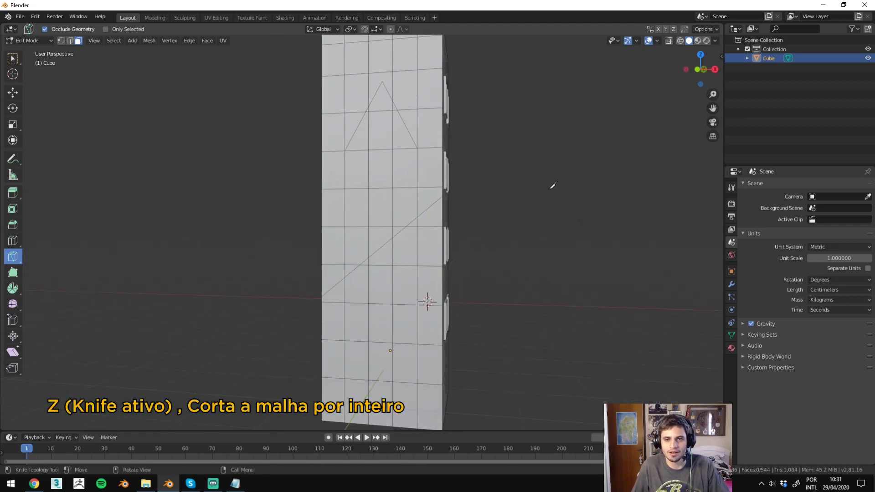
pyautogui.moveTo(552, 186)
pyautogui.mouseDown(button='middle')
pyautogui.moveTo(433, 199)
pyautogui.moveTo(391, 195)
pyautogui.moveTo(380, 181)
pyautogui.mouseUp(button='middle')
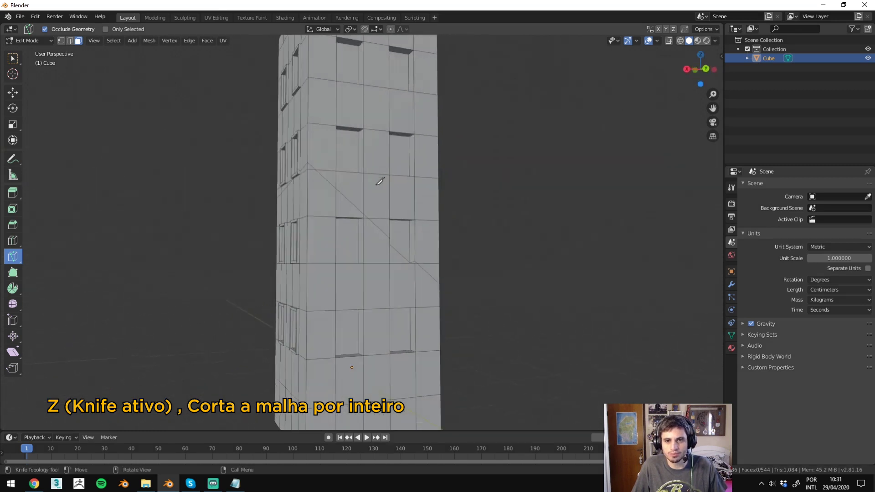
pyautogui.press('w')
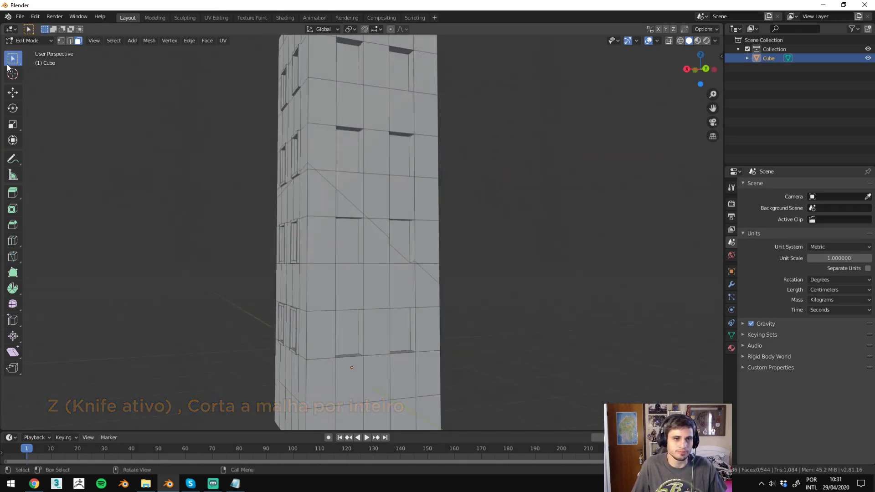
pyautogui.moveTo(283, 176); pyautogui.dragTo(377, 331)
# Step: Select faces near the triangle's upper corner, painting more in with circle select
pyautogui.click(321, 193)
pyautogui.click(303, 169)
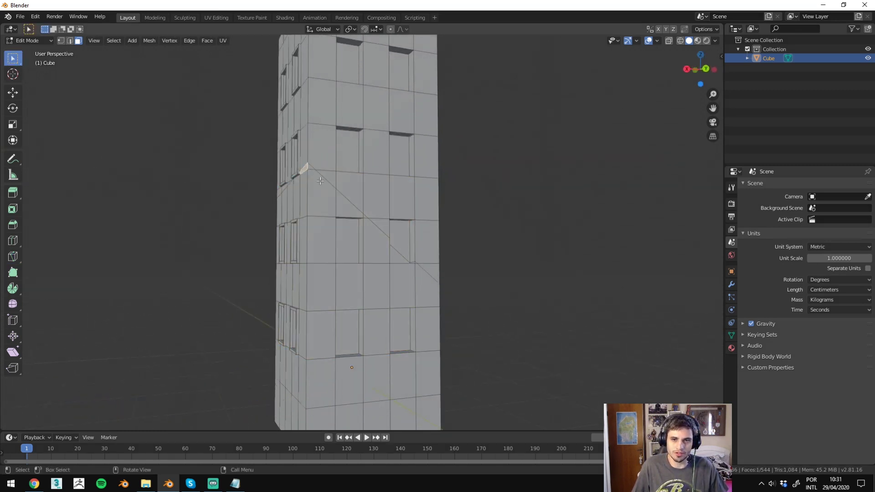
pyautogui.keyDown('shift'); pyautogui.click(321, 194); pyautogui.keyUp('shift')
pyautogui.press('c')
pyautogui.moveTo(309, 175); pyautogui.dragTo(492, 362)
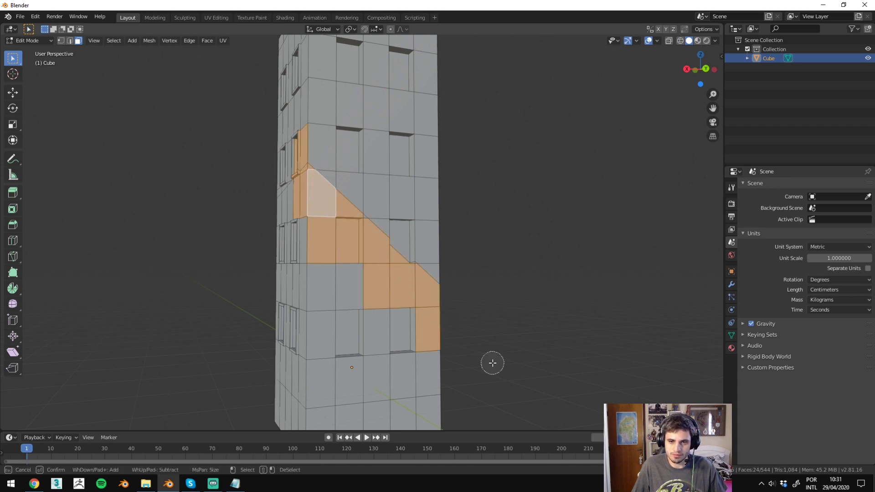
pyautogui.press('Escape')
pyautogui.moveTo(492, 361); pyautogui.dragTo(349, 337, button='middle')
pyautogui.scroll(5, 349, 337)
# Step: Select the three triangle faces and extrude them inward into a recess
pyautogui.click(235, 247)
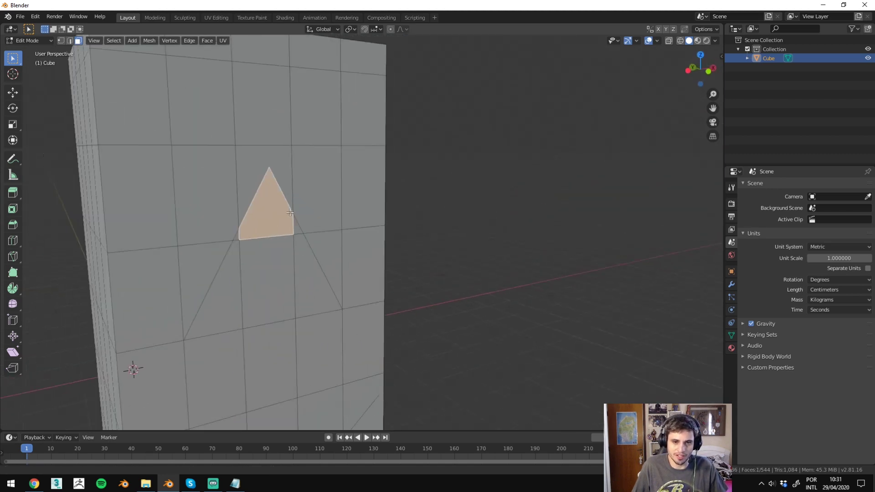
pyautogui.keyDown('shift'); pyautogui.click(308, 224); pyautogui.keyUp('shift')
pyautogui.keyDown('shift'); pyautogui.click(338, 217); pyautogui.keyUp('shift')
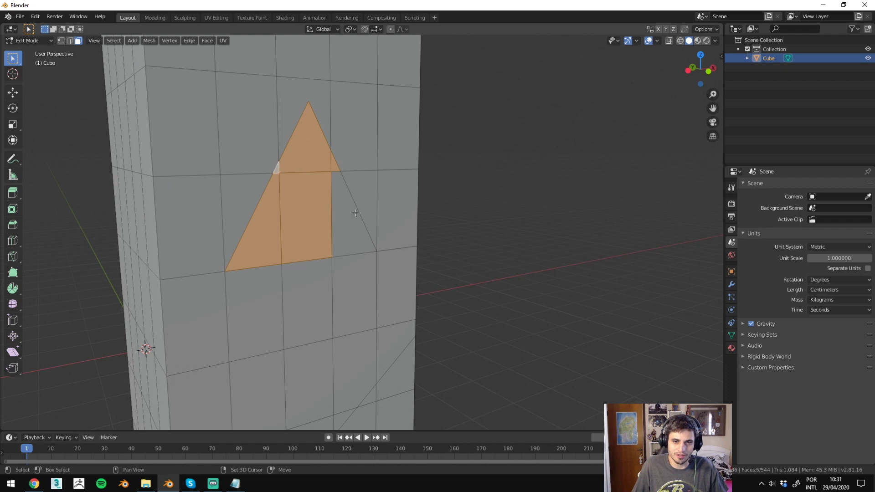
pyautogui.moveTo(355, 212); pyautogui.dragTo(467, 244, button='middle')
pyautogui.press('e')
pyautogui.click(463, 268)
# Step: Deselect all, review the recessed tower, and return to Object Mode
pyautogui.hotkey('alt', 'a')
pyautogui.moveTo(562, 268)
pyautogui.mouseDown(button='middle')
pyautogui.moveTo(560, 323)
pyautogui.moveTo(224, 302)
pyautogui.moveTo(521, 347)
pyautogui.moveTo(277, 269)
pyautogui.moveTo(337, 218)
pyautogui.mouseUp(button='middle')
pyautogui.scroll(-3, 560, 323)
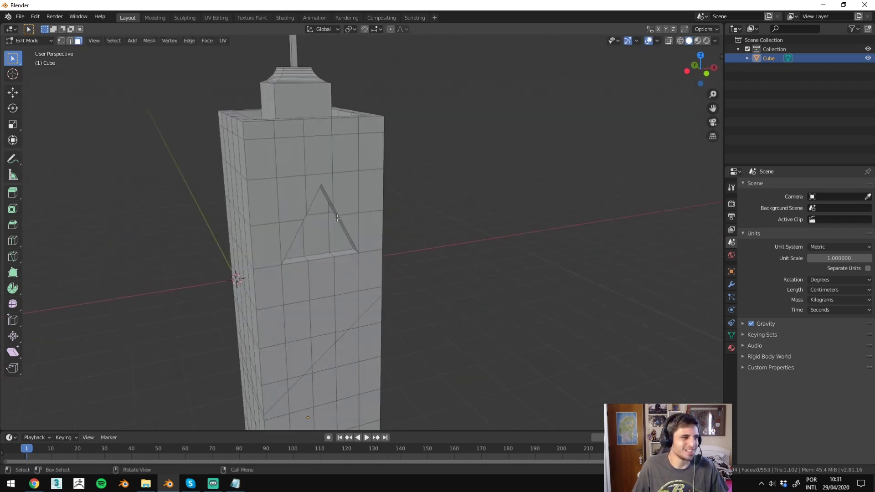
pyautogui.scroll(-3, 446, 203)
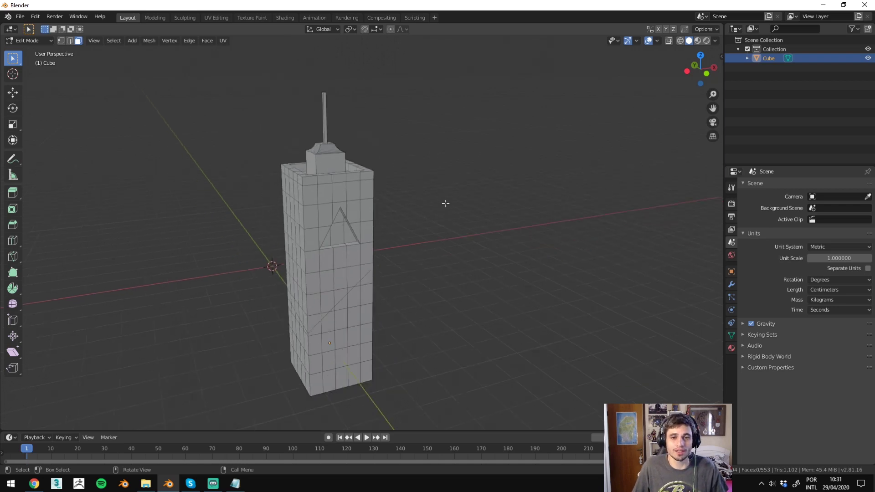
pyautogui.moveTo(445, 203)
pyautogui.mouseDown(button='middle')
pyautogui.moveTo(567, 219)
pyautogui.moveTo(534, 236)
pyautogui.mouseUp(button='middle')
pyautogui.press('Tab')
# Step: Add a plane mesh and enter Edit Mode with its geometry deselected
pyautogui.hotkey('shift', 'a')
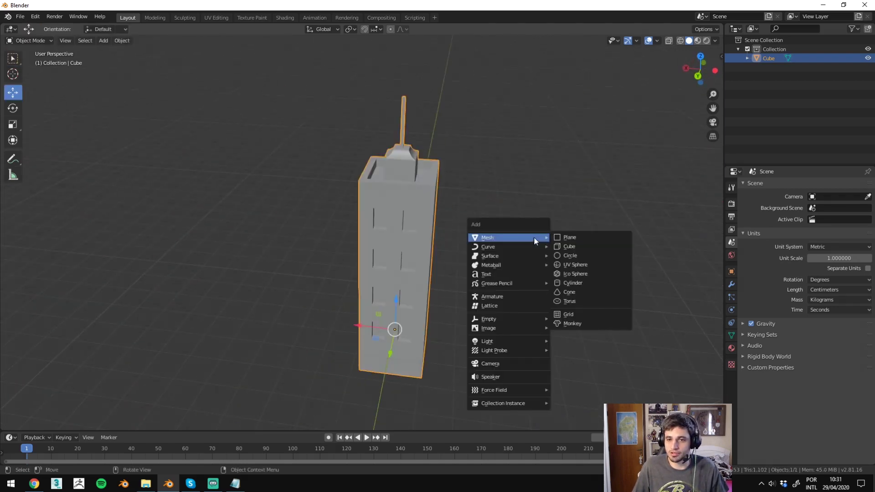
pyautogui.click(584, 239)
pyautogui.moveTo(398, 273)
pyautogui.mouseDown(button='middle')
pyautogui.moveTo(374, 138)
pyautogui.moveTo(410, 272)
pyautogui.mouseUp(button='middle')
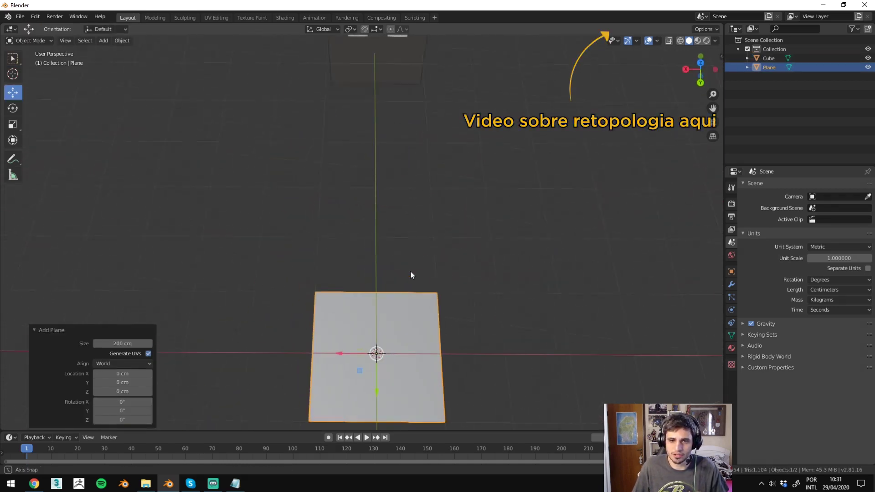
pyautogui.press('Tab')
pyautogui.moveTo(176, 165)
pyautogui.mouseDown(button='middle')
pyautogui.moveTo(186, 234)
pyautogui.moveTo(266, 243)
pyautogui.moveTo(48, 244)
pyautogui.mouseUp(button='middle')
pyautogui.hotkey('alt', 'a')
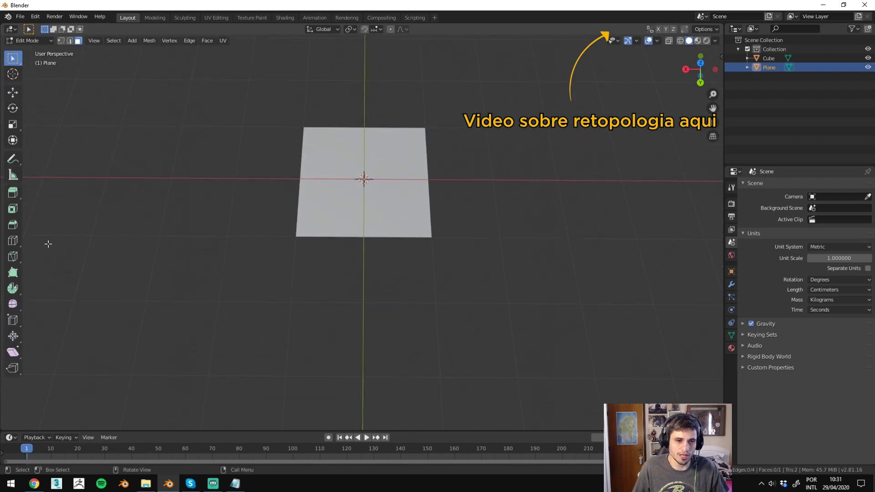
pyautogui.click(19, 270)
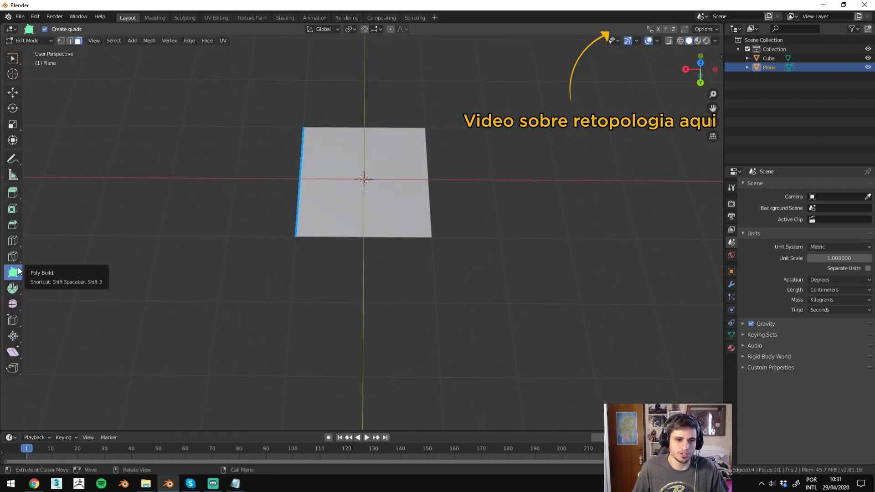
# Step: Extrude quads off the plane's left, top and bottom edges with Poly Build
pyautogui.moveTo(293, 244)
pyautogui.mouseDown()
pyautogui.moveTo(205, 250)
pyautogui.moveTo(287, 238)
pyautogui.mouseUp()
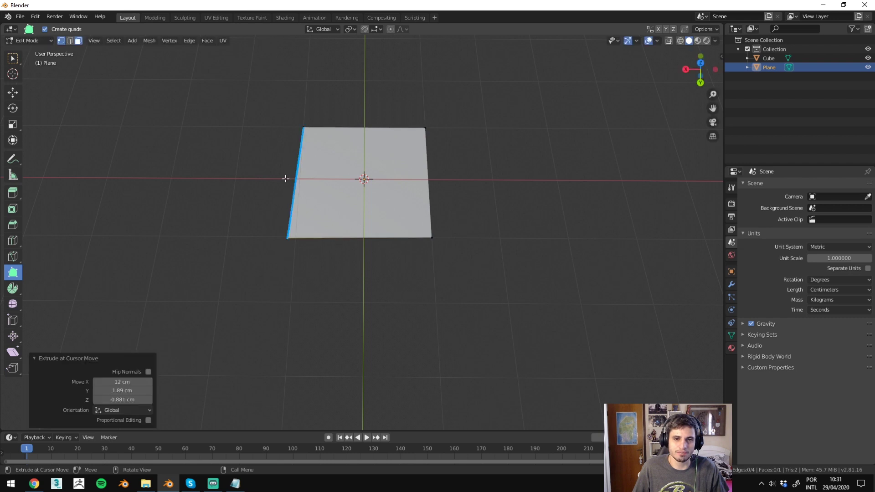
pyautogui.moveTo(291, 172); pyautogui.dragTo(201, 172)
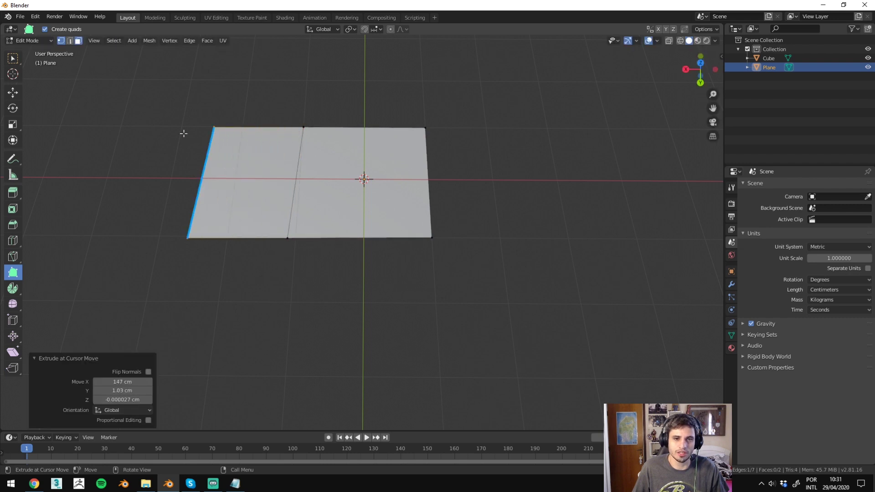
pyautogui.moveTo(184, 138); pyautogui.dragTo(100, 143)
pyautogui.moveTo(255, 127); pyautogui.dragTo(251, 74)
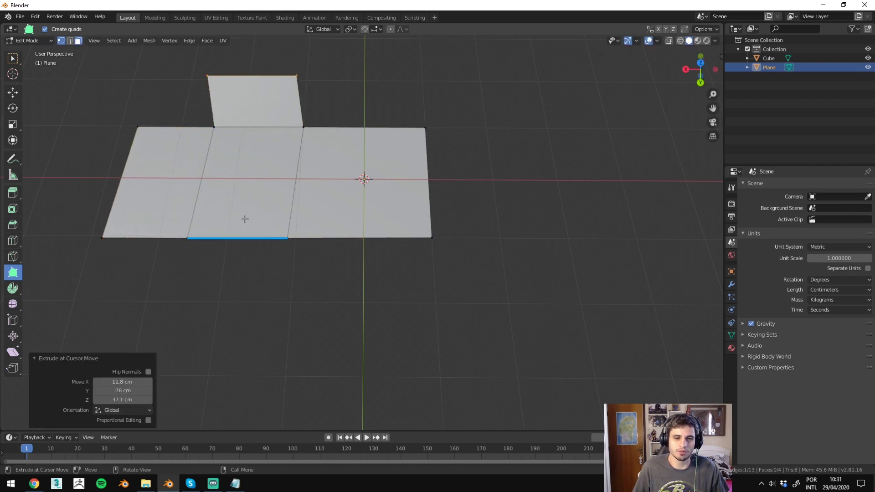
pyautogui.moveTo(237, 237); pyautogui.dragTo(222, 307)
pyautogui.moveTo(294, 245); pyautogui.dragTo(297, 239)
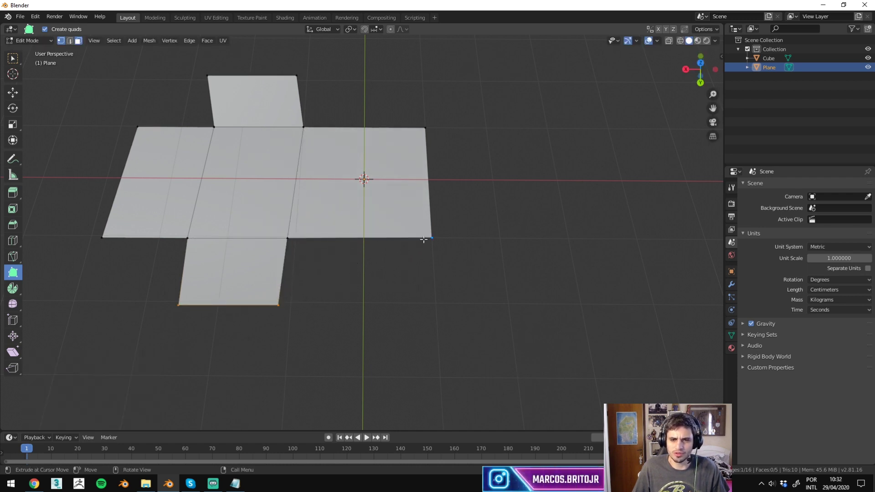
pyautogui.moveTo(288, 275); pyautogui.dragTo(313, 275)
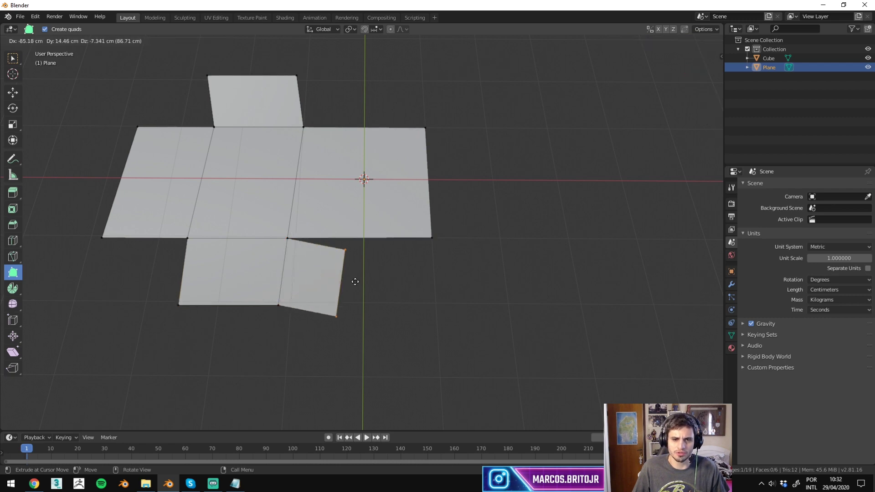
pyautogui.hotkey('ctrl', 'z')
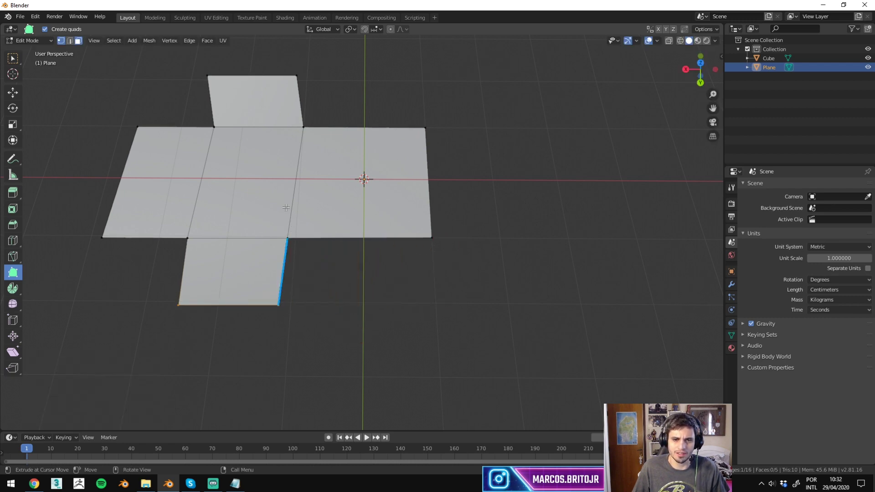
# Step: Switch to top view and extrude a new quad from the top flap's edge
pyautogui.moveTo(308, 233)
pyautogui.mouseDown(button='middle')
pyautogui.moveTo(303, 293)
pyautogui.moveTo(326, 244)
pyautogui.mouseUp(button='middle')
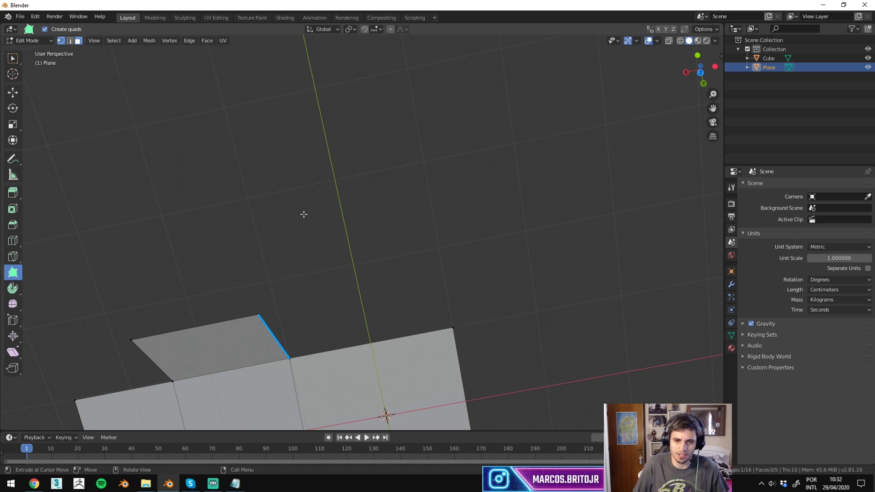
pyautogui.press('KP_7')
pyautogui.keyDown('shift'); pyautogui.moveTo(348, 102); pyautogui.dragTo(297, 197, button='middle'); pyautogui.keyUp('shift')
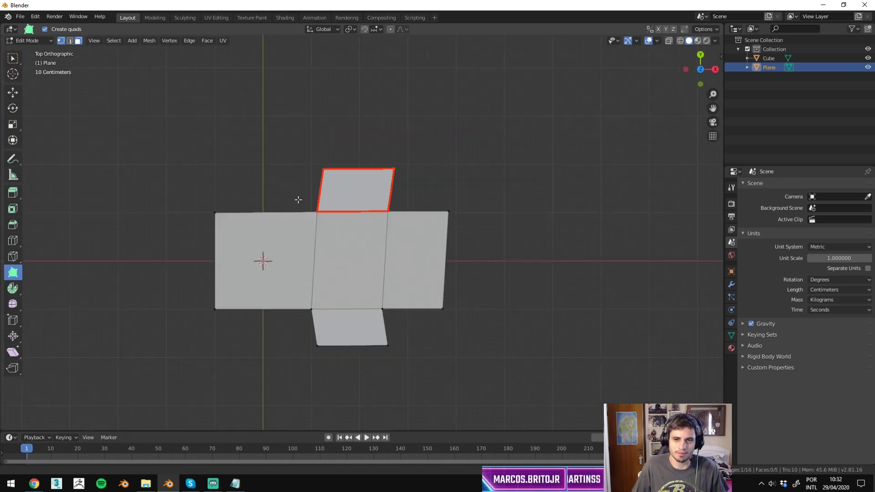
pyautogui.scroll(5, 224, 233)
pyautogui.keyDown('shift'); pyautogui.moveTo(214, 242); pyautogui.dragTo(282, 246, button='middle'); pyautogui.keyUp('shift')
pyautogui.scroll(-2, 292, 244)
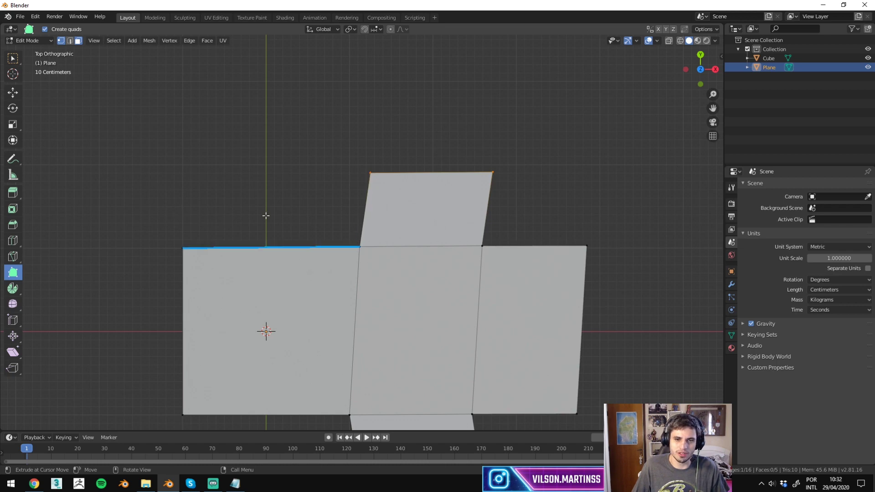
pyautogui.moveTo(410, 170); pyautogui.dragTo(458, 68)
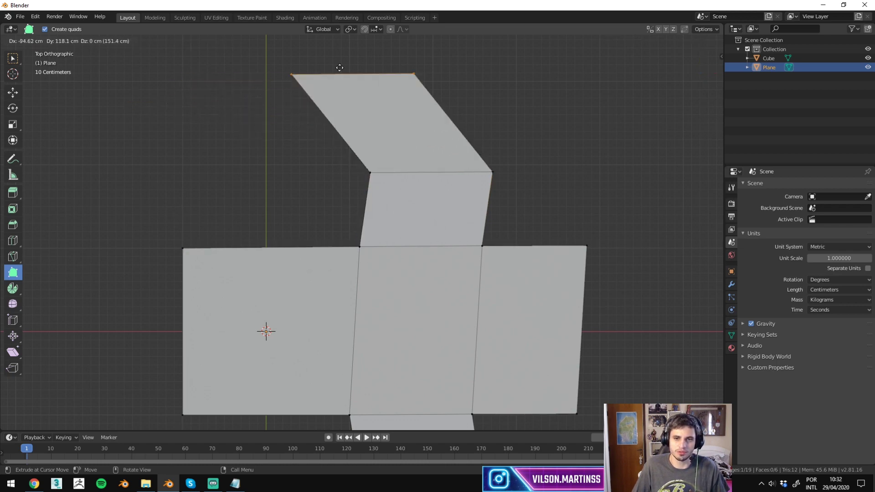
# Step: Extend the strip with another quad and view the net in perspective
pyautogui.scroll(-3, 430, 178)
pyautogui.keyDown('shift'); pyautogui.moveTo(430, 178); pyautogui.dragTo(378, 143, button='middle'); pyautogui.keyUp('shift')
pyautogui.moveTo(414, 228); pyautogui.dragTo(641, 214)
pyautogui.moveTo(410, 111)
pyautogui.mouseDown(button='middle')
pyautogui.moveTo(415, 91)
pyautogui.moveTo(448, 118)
pyautogui.mouseUp(button='middle')
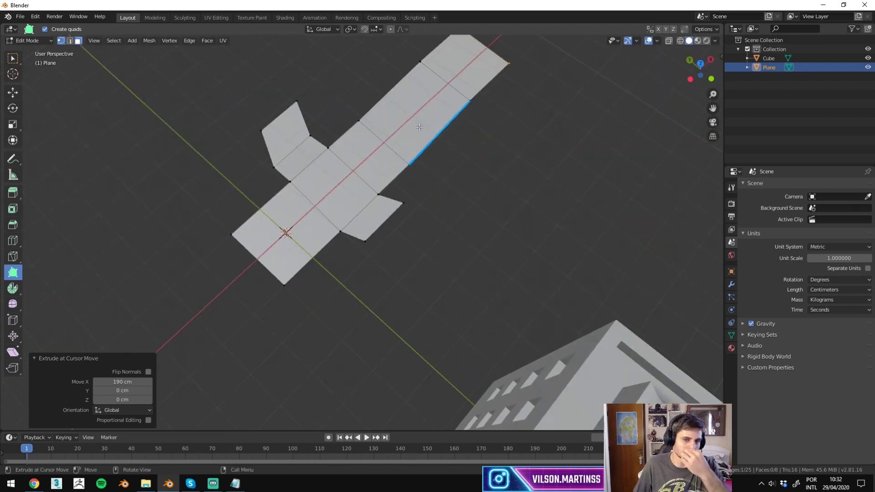
pyautogui.click(14, 59)
pyautogui.moveTo(23, 60); pyautogui.dragTo(361, 190, button='middle')
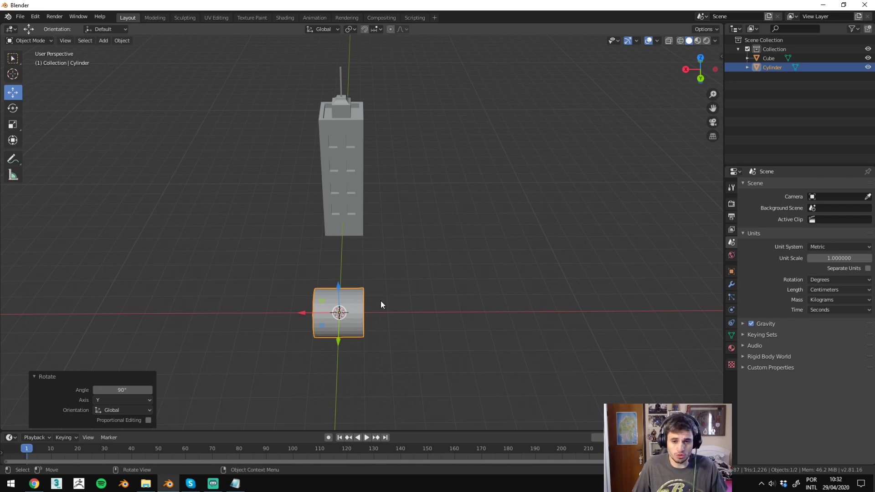
# Step: In side orthographic view, place the 3D cursor left of the cylinder and open the Add menu
pyautogui.moveTo(381, 300)
pyautogui.keyDown('alt'); pyautogui.mouseDown(button='middle')
pyautogui.moveTo(334, 297)
pyautogui.moveTo(400, 289)
pyautogui.mouseUp(button='middle'); pyautogui.keyUp('alt')
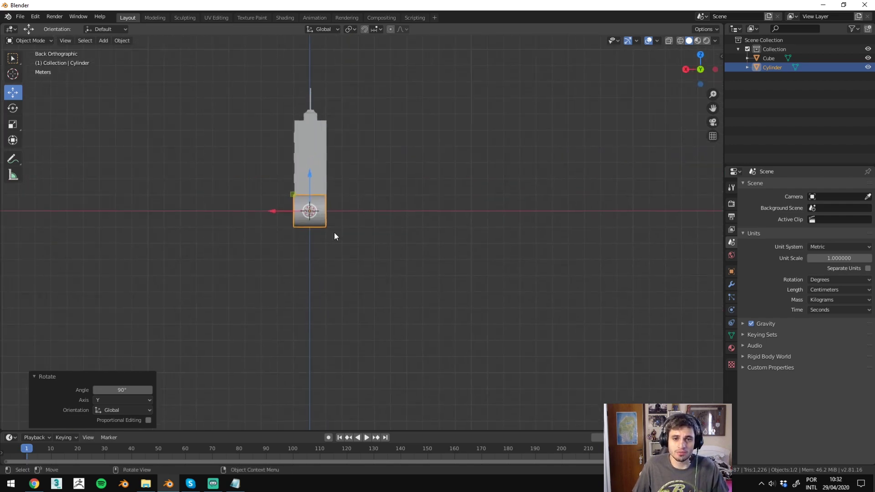
pyautogui.scroll(4, 357, 236)
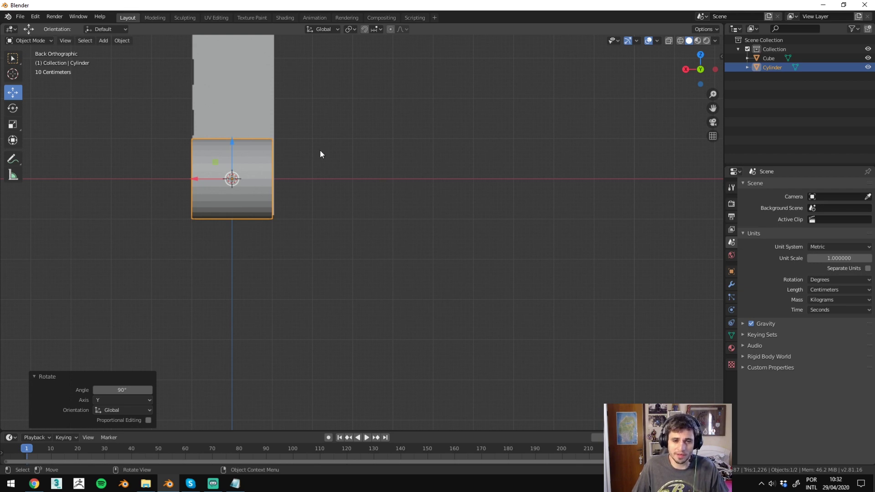
pyautogui.moveTo(289, 142)
pyautogui.keyDown('shift'); pyautogui.mouseDown(button='middle')
pyautogui.moveTo(482, 178)
pyautogui.moveTo(343, 203)
pyautogui.mouseUp(button='middle'); pyautogui.keyUp('shift')
pyautogui.scroll(5, 482, 186)
pyautogui.scroll(3, 481, 187)
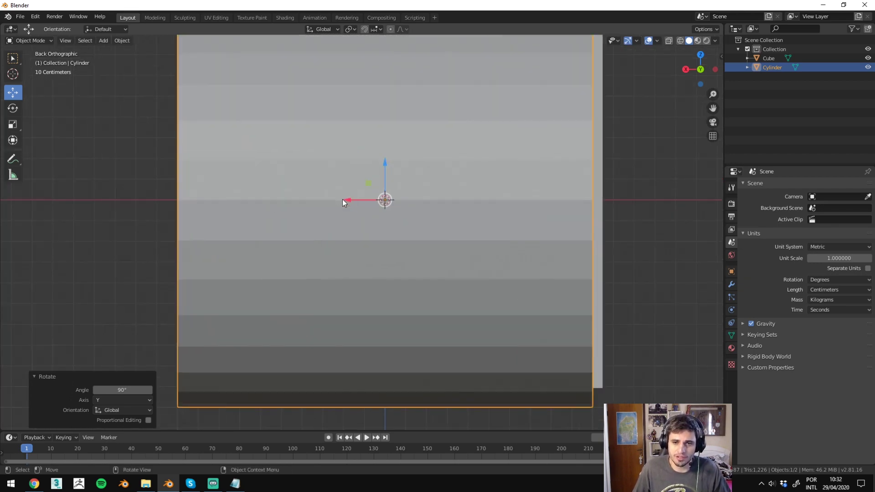
pyautogui.keyDown('shift'); pyautogui.moveTo(99, 204); pyautogui.dragTo(93, 222, button='right'); pyautogui.keyUp('shift')
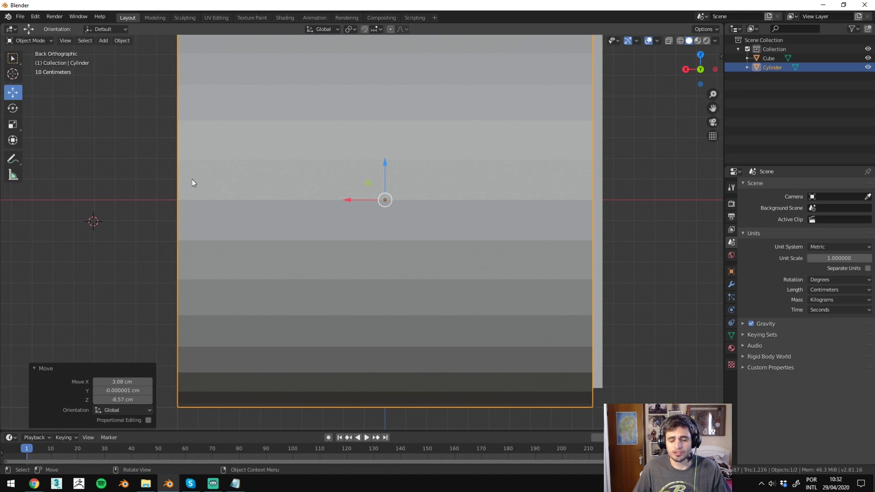
pyautogui.scroll(-2, 184, 169)
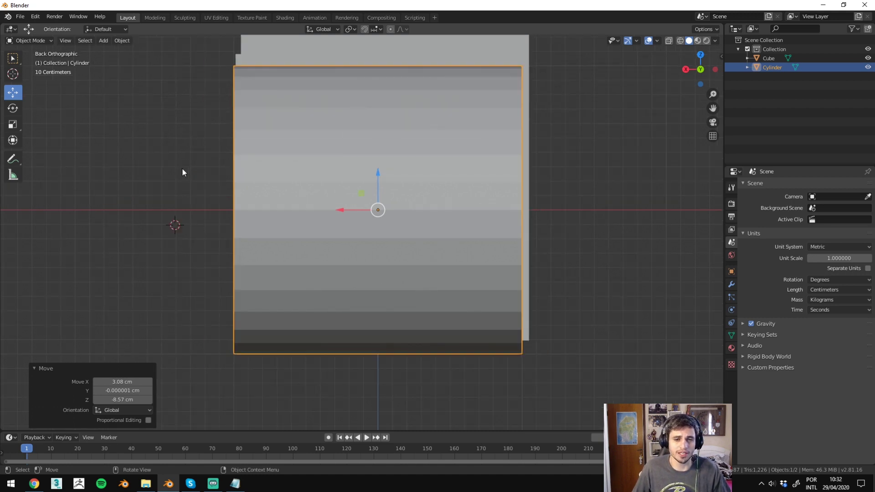
pyautogui.hotkey('shift', 'a')
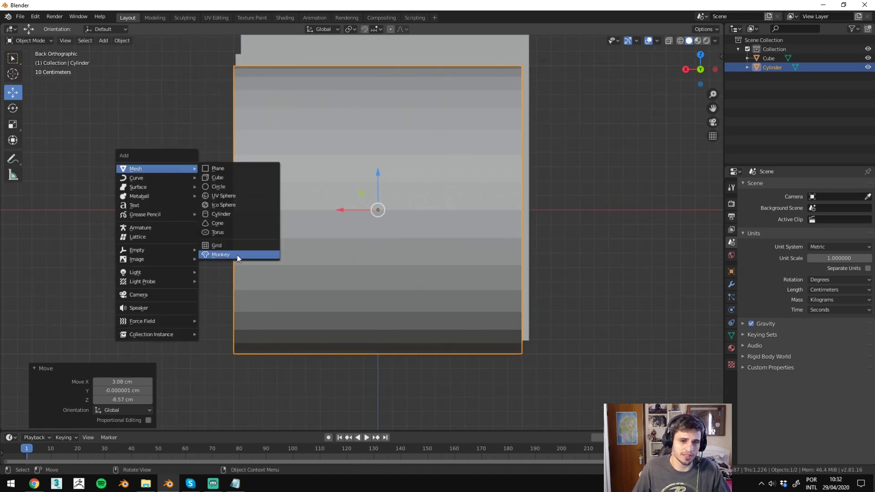
# Step: Add a monkey head and a second cube to the scene
pyautogui.click(237, 254)
pyautogui.scroll(-2, 167, 221)
pyautogui.hotkey('shift', 'a')
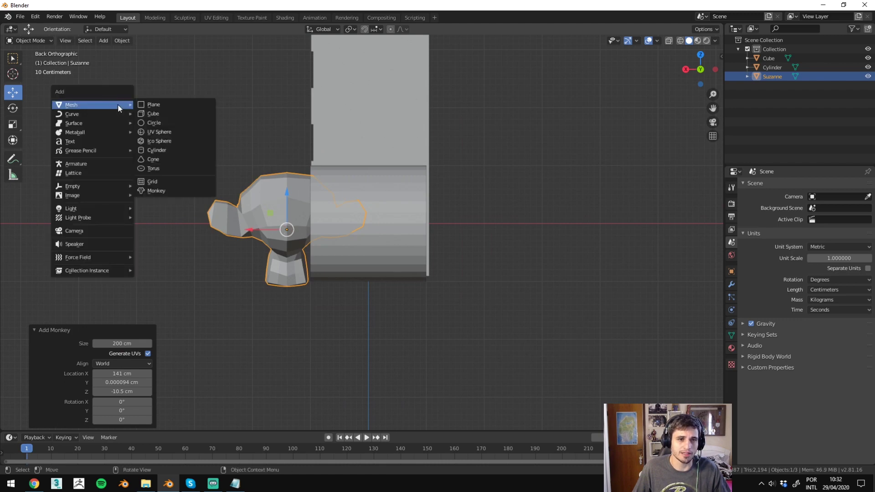
pyautogui.click(186, 113)
pyautogui.press('KP_Decimal')
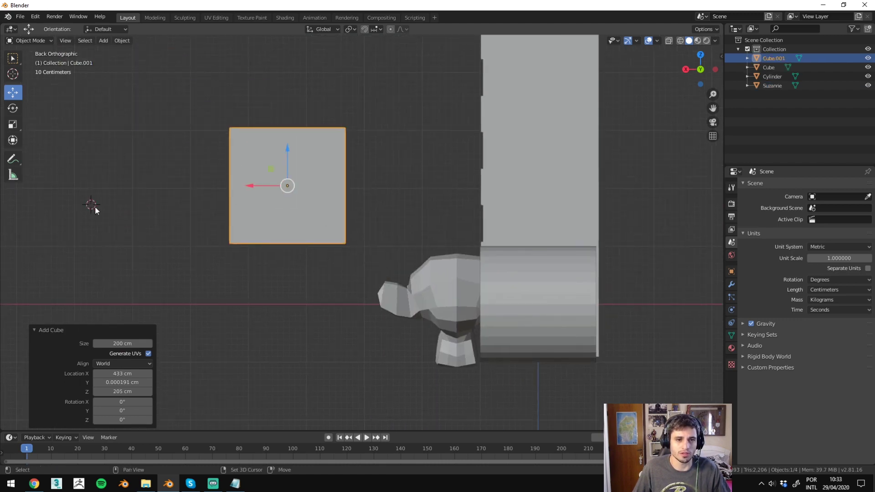
# Step: Reposition the 3D cursor to a new spot in the viewport
pyautogui.keyDown('shift'); pyautogui.moveTo(164, 155); pyautogui.dragTo(453, 64, button='right'); pyautogui.keyUp('shift')
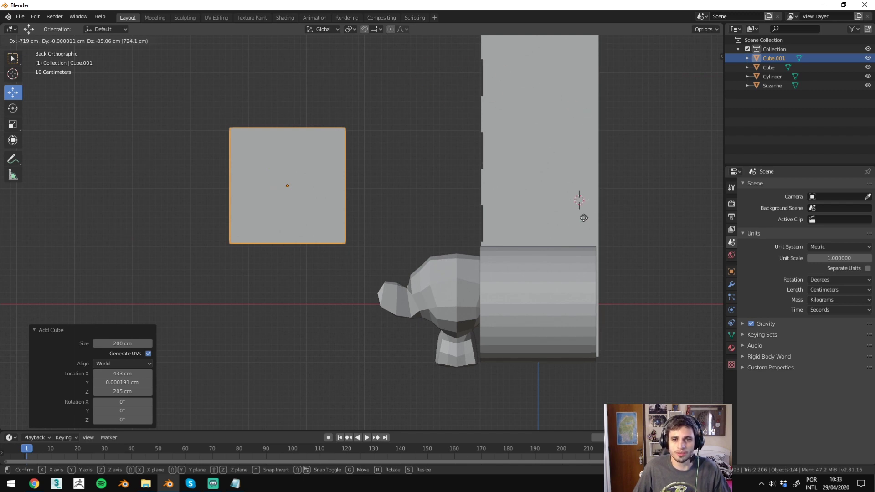
pyautogui.keyDown('shift'); pyautogui.moveTo(453, 64); pyautogui.dragTo(70, 152, button='right'); pyautogui.keyUp('shift')
pyautogui.keyDown('shift'); pyautogui.moveTo(70, 152); pyautogui.dragTo(222, 159, button='middle'); pyautogui.keyUp('shift')
pyautogui.hotkey('shift', 's')
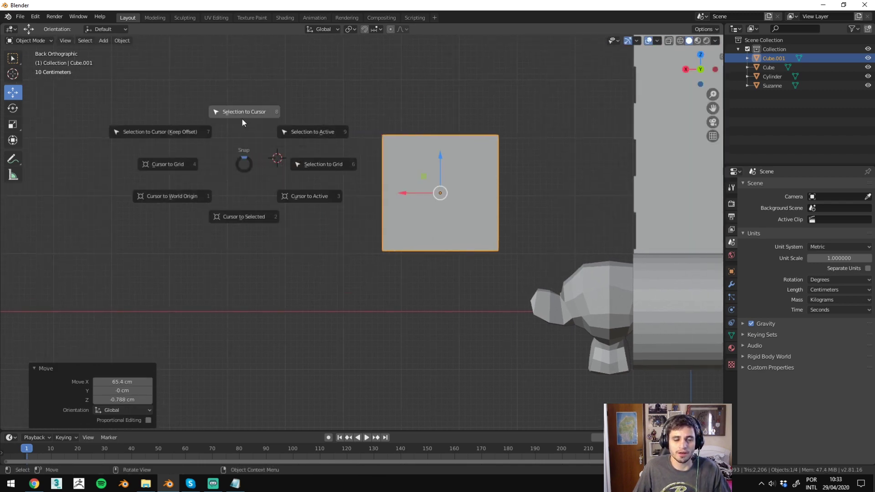
pyautogui.press('Escape')
# Step: Add a torus at the cursor and move it 88.2 cm along X, -73.2 cm along Z
pyautogui.hotkey('shift', 'a')
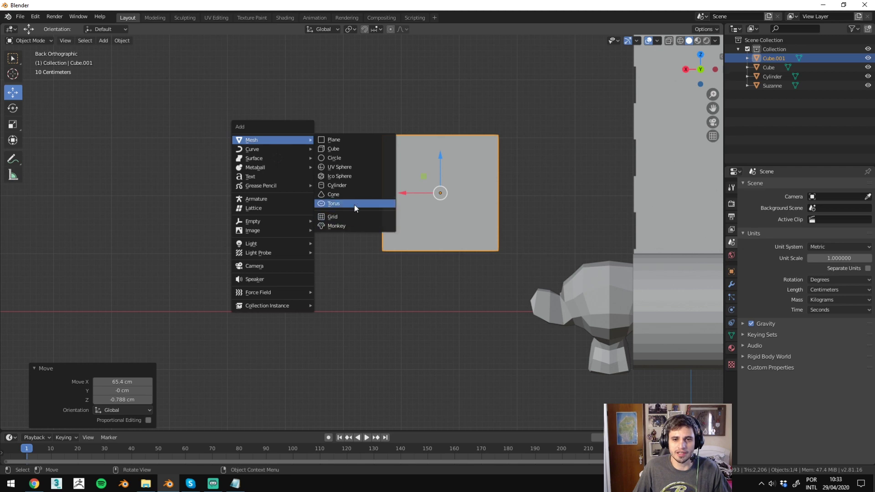
pyautogui.click(354, 202)
pyautogui.moveTo(253, 144); pyautogui.dragTo(202, 186)
pyautogui.press('w')
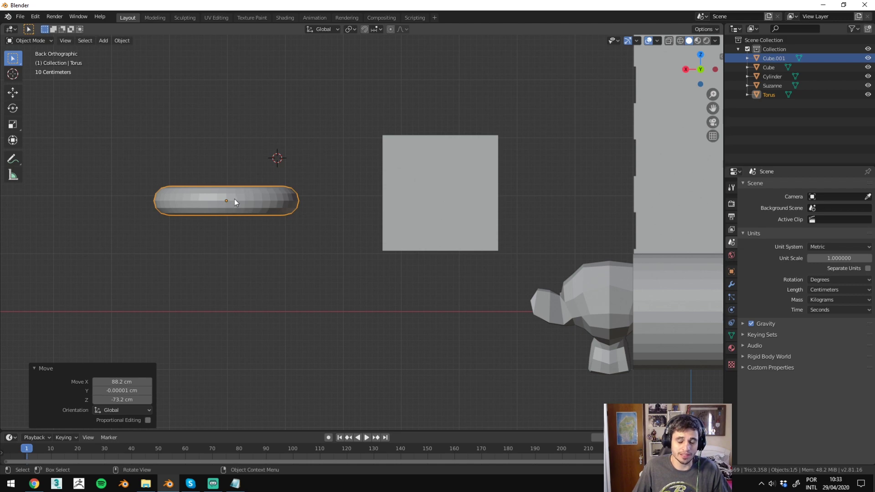
# Step: From the top view, scale the torus uniformly
pyautogui.moveTo(243, 178)
pyautogui.mouseDown(button='middle')
pyautogui.moveTo(274, 127)
pyautogui.moveTo(284, 181)
pyautogui.mouseUp(button='middle')
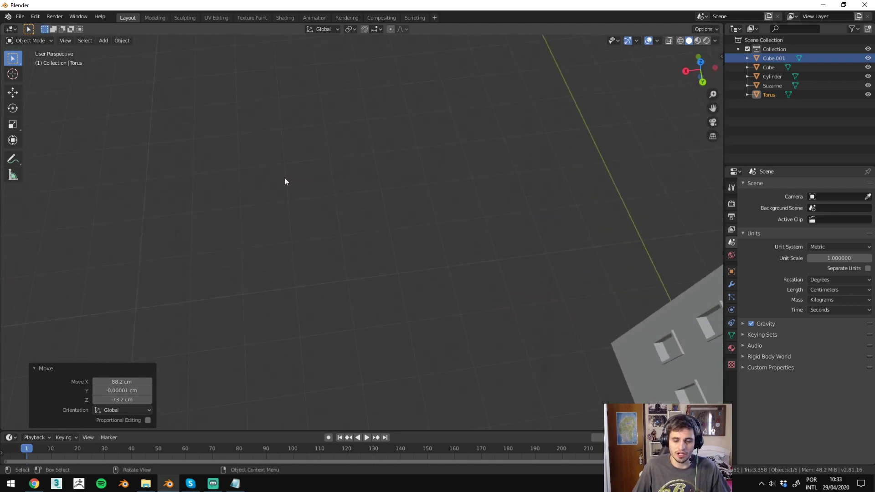
pyautogui.press('KP_7')
pyautogui.keyDown('shift'); pyautogui.moveTo(335, 150); pyautogui.dragTo(390, 226, button='middle'); pyautogui.keyUp('shift')
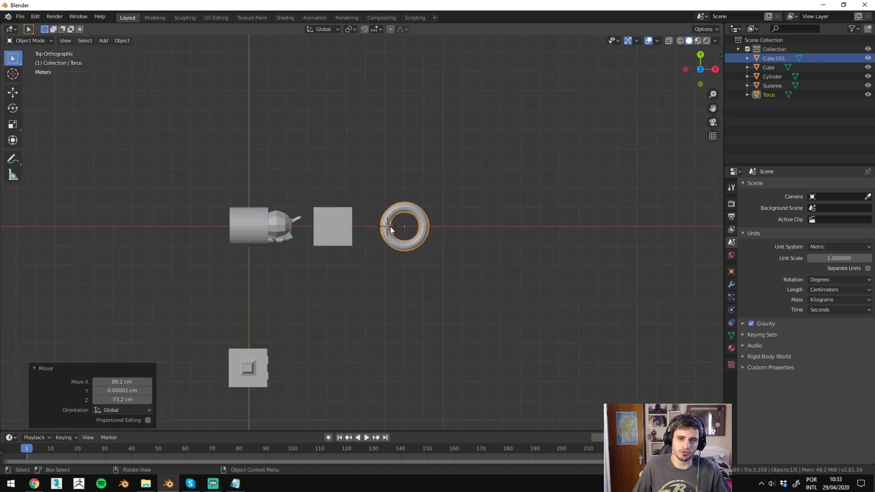
pyautogui.scroll(5, 478, 196)
pyautogui.keyDown('shift'); pyautogui.moveTo(479, 201); pyautogui.dragTo(371, 221, button='middle'); pyautogui.keyUp('shift')
pyautogui.scroll(3, 371, 221)
pyautogui.scroll(2, 384, 221)
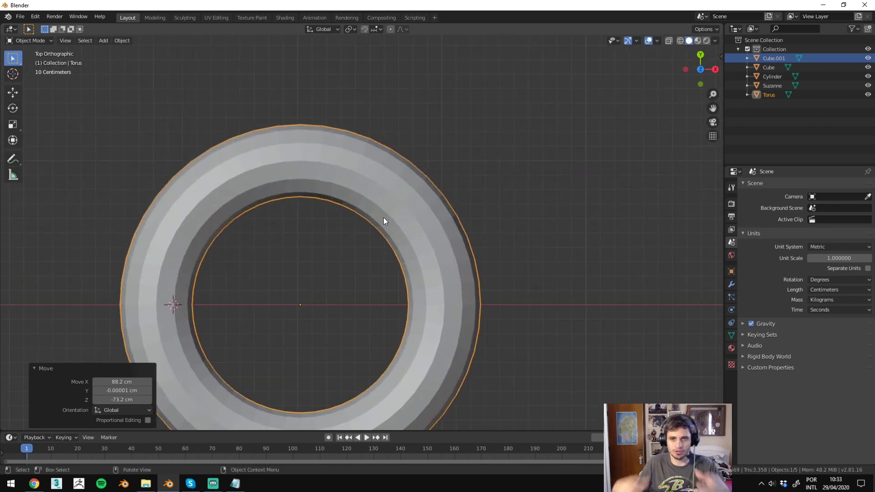
pyautogui.scroll(-3, 452, 208)
pyautogui.press('s')
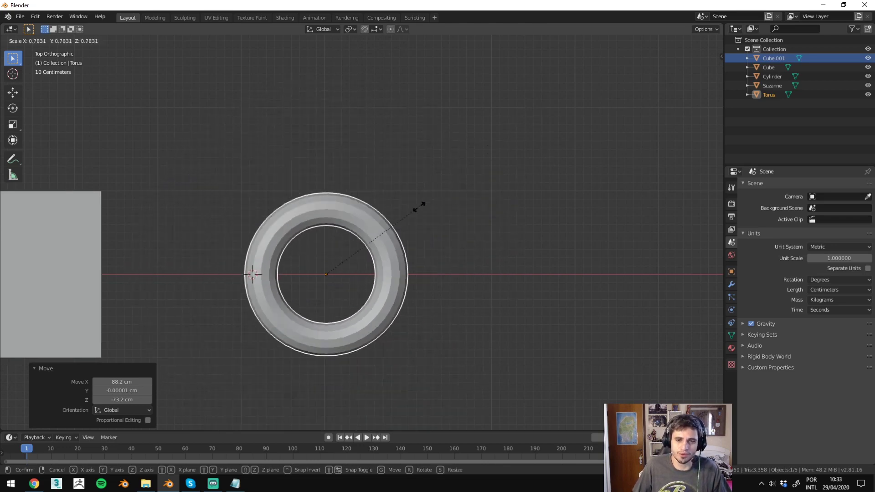
pyautogui.click(487, 155)
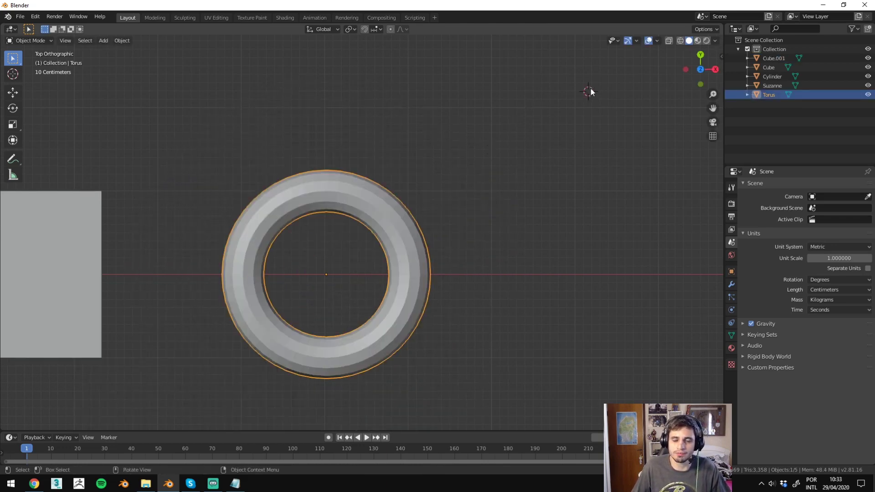
pyautogui.click(121, 40)
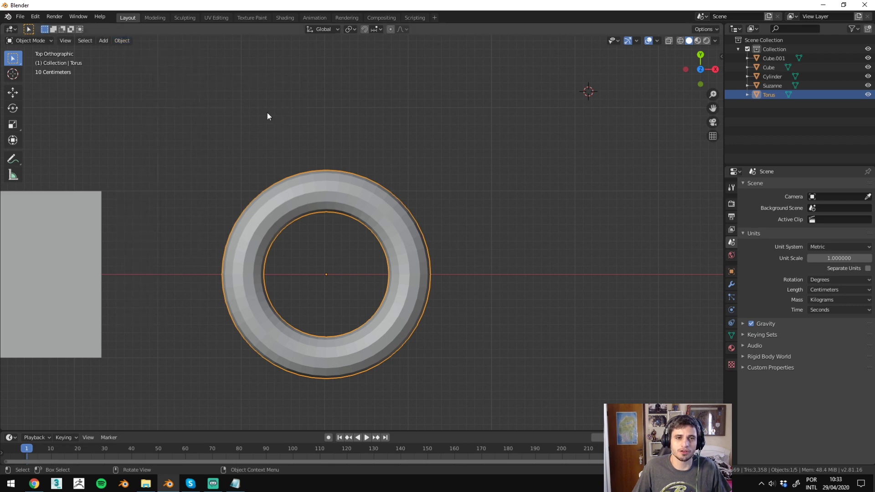
# Step: Move the torus origin to the 3D cursor
pyautogui.keyDown('shift'); pyautogui.moveTo(584, 85); pyautogui.dragTo(597, 91, button='right'); pyautogui.keyUp('shift')
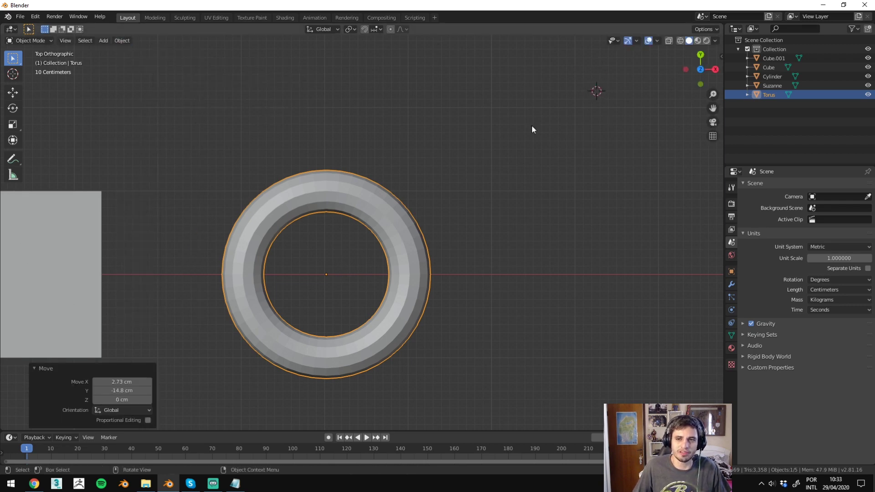
pyautogui.click(126, 42)
pyautogui.moveTo(136, 60)
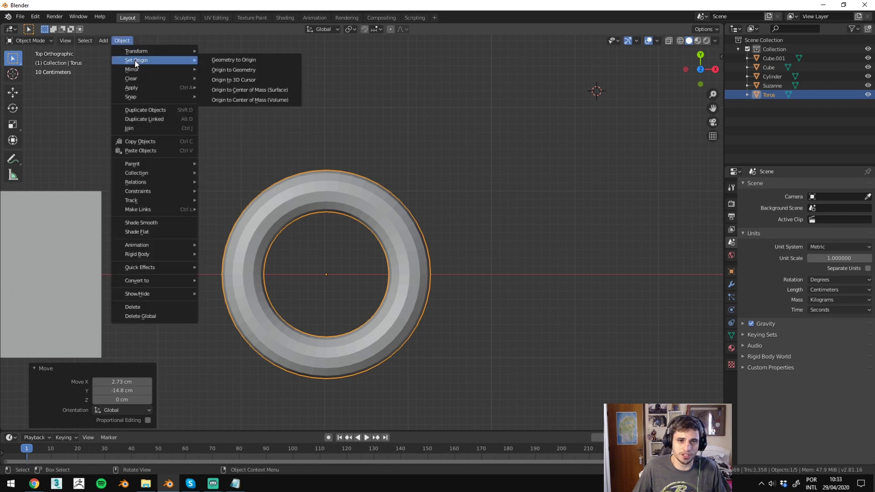
pyautogui.click(255, 79)
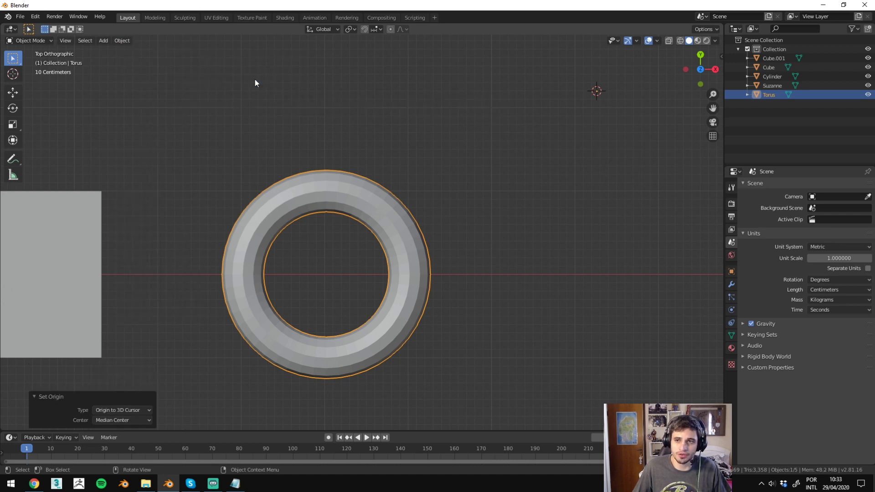
pyautogui.scroll(-4, 496, 201)
# Step: Scale the torus around the 3D cursor twice, undoing each time to keep its size
pyautogui.press('s')
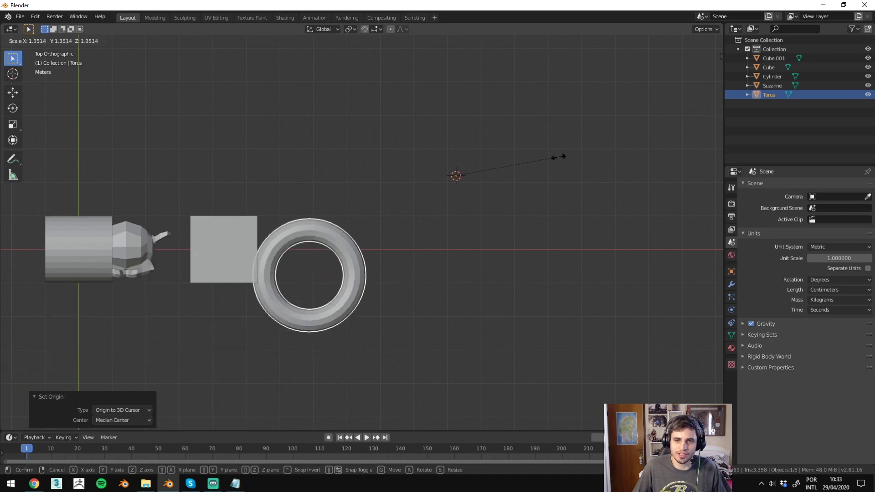
pyautogui.click(623, 129)
pyautogui.hotkey('ctrl', 'z')
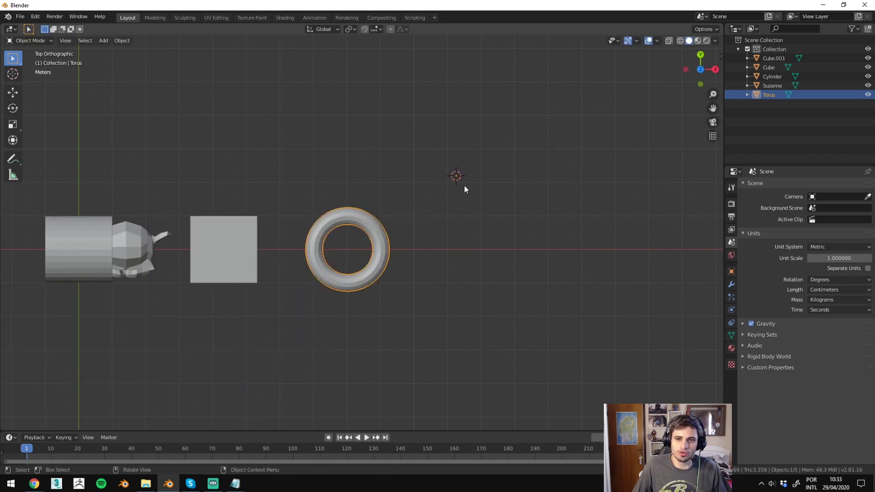
pyautogui.press('s')
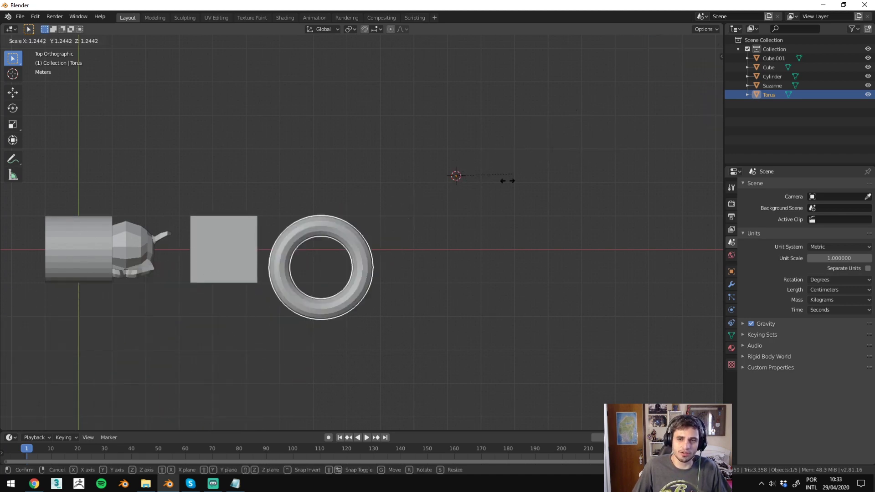
pyautogui.click(576, 193)
pyautogui.hotkey('ctrl', 'z')
# Step: Set the torus origin back to its geometry centre
pyautogui.scroll(3, 379, 137)
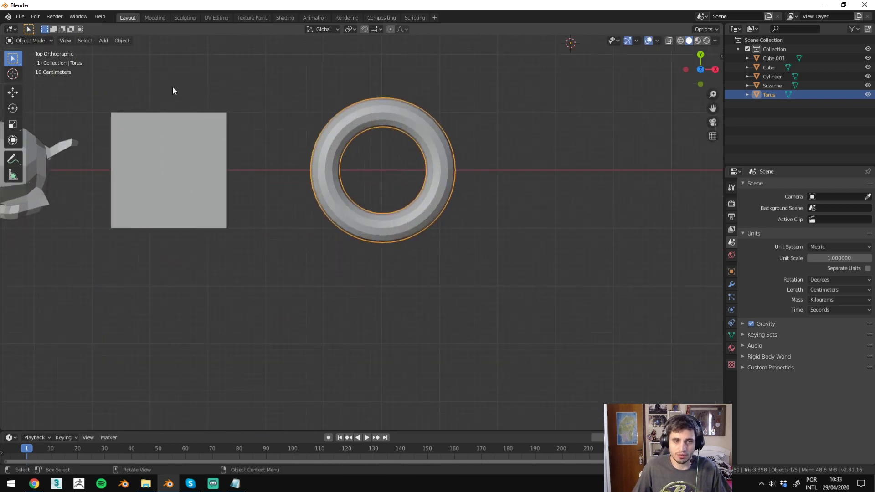
pyautogui.keyDown('shift'); pyautogui.moveTo(357, 111); pyautogui.dragTo(289, 166, button='middle'); pyautogui.keyUp('shift')
pyautogui.click(121, 40)
pyautogui.moveTo(136, 60)
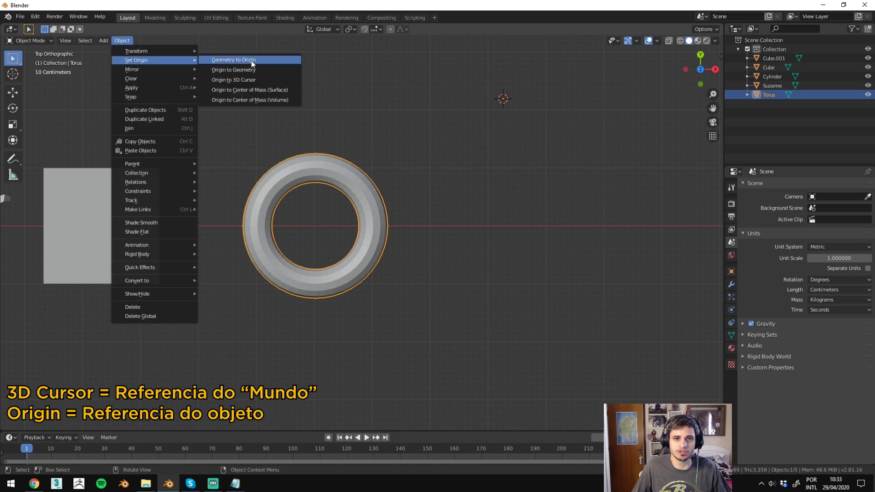
pyautogui.click(241, 69)
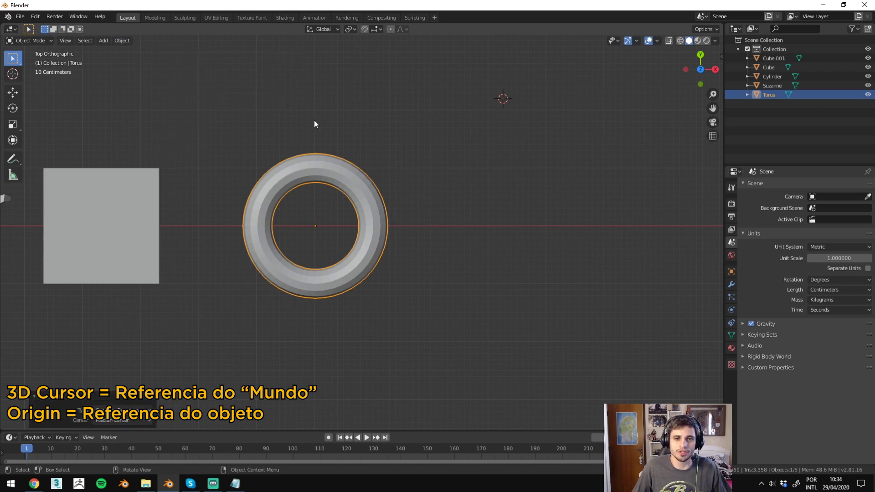
pyautogui.keyDown('shift'); pyautogui.moveTo(296, 209); pyautogui.dragTo(447, 245, button='middle'); pyautogui.keyUp('shift')
pyautogui.moveTo(348, 289)
pyautogui.mouseDown(button='middle')
pyautogui.moveTo(592, 212)
pyautogui.moveTo(408, 193)
pyautogui.mouseUp(button='middle')
# Step: Delete the torus, extra cube and monkey head, leaving Cube and Cylinder
pyautogui.click(408, 193)
pyautogui.keyDown('shift'); pyautogui.click(195, 195); pyautogui.keyUp('shift')
pyautogui.press('Delete')
pyautogui.click(492, 284)
pyautogui.press('x')
pyautogui.press('Return')
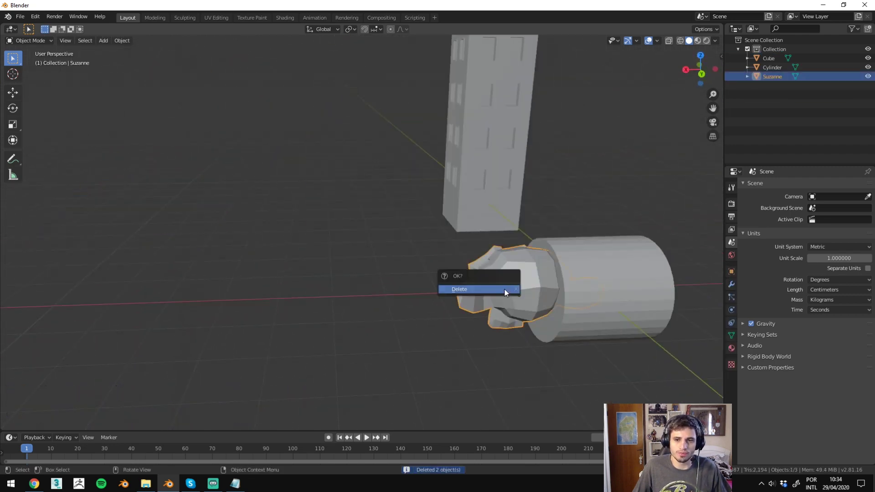
pyautogui.click(635, 296)
# Step: Move the cylinder's end face 4.59 cm along X
pyautogui.moveTo(635, 296)
pyautogui.keyDown('alt'); pyautogui.mouseDown(button='middle')
pyautogui.moveTo(395, 291)
pyautogui.moveTo(632, 278)
pyautogui.moveTo(253, 218)
pyautogui.mouseUp(button='middle'); pyautogui.keyUp('alt')
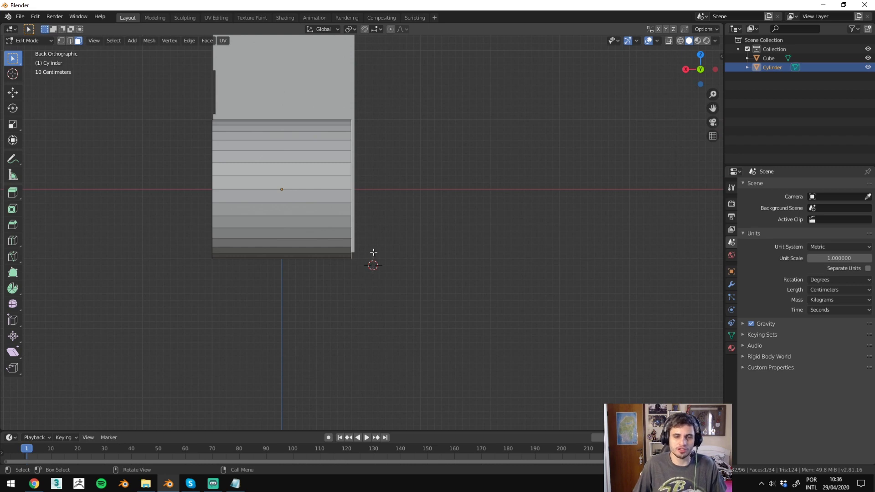
pyautogui.press('g')
pyautogui.click(179, 314)
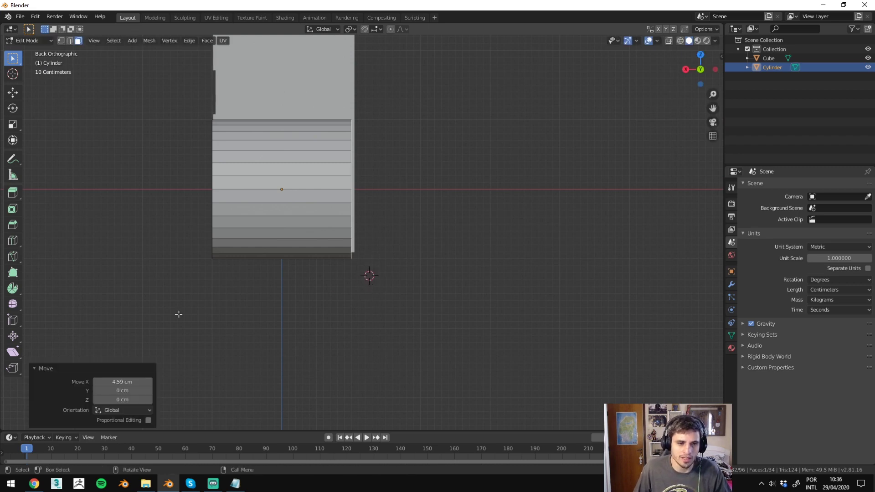
# Step: Choose the Spin tool and set its axis to Y
pyautogui.click(11, 294)
pyautogui.click(104, 30)
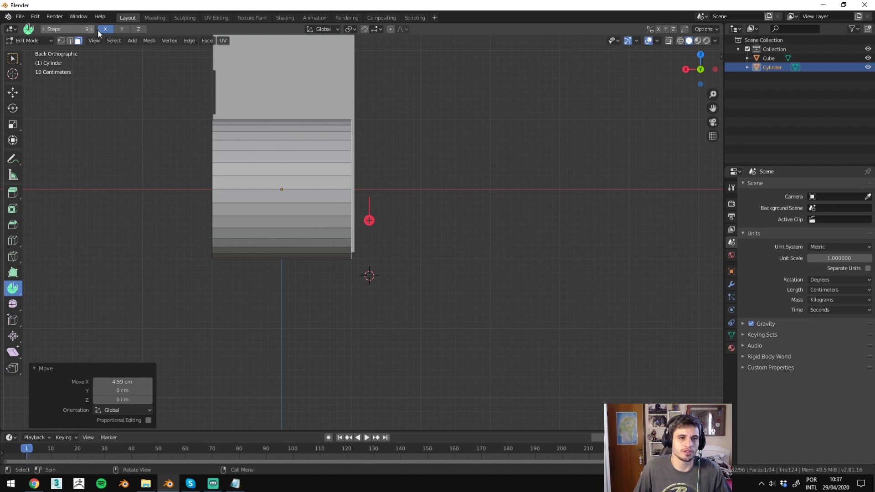
pyautogui.click(118, 29)
pyautogui.click(119, 30)
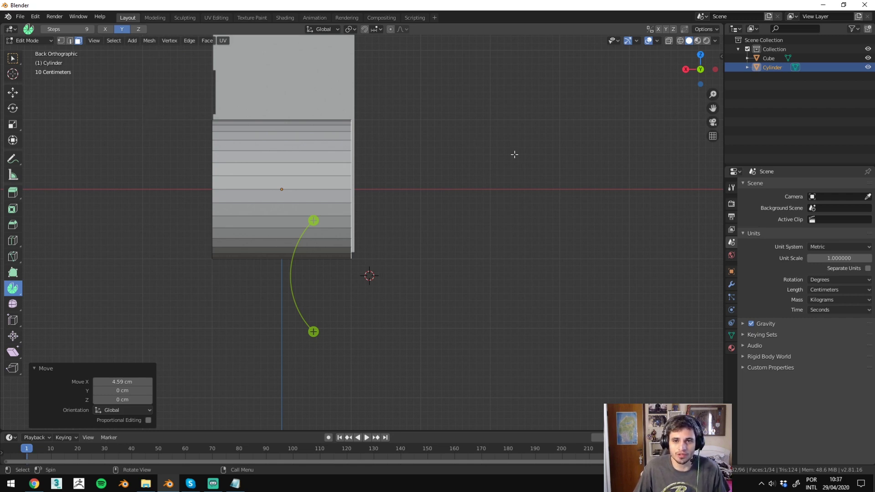
# Step: Orbit, toggle orthographic/perspective, then settle on the back orthographic view of the cylinder
pyautogui.moveTo(515, 154); pyautogui.dragTo(403, 179, button='middle')
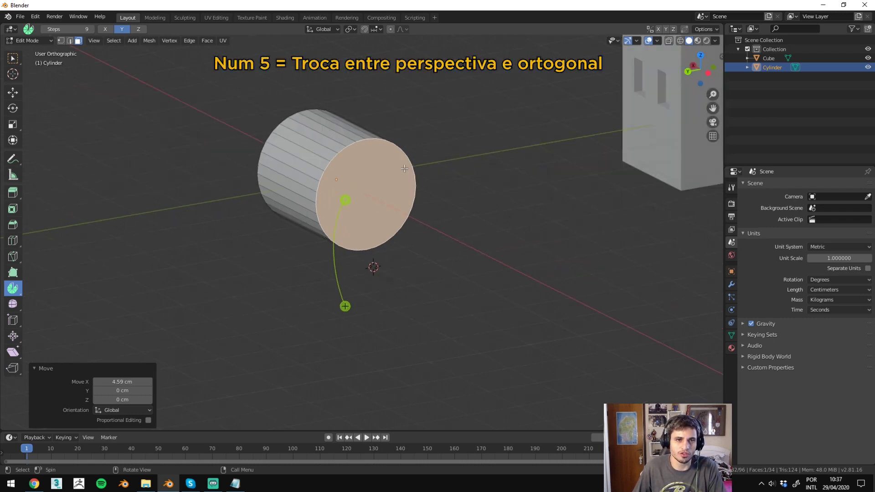
pyautogui.press('KP_5')
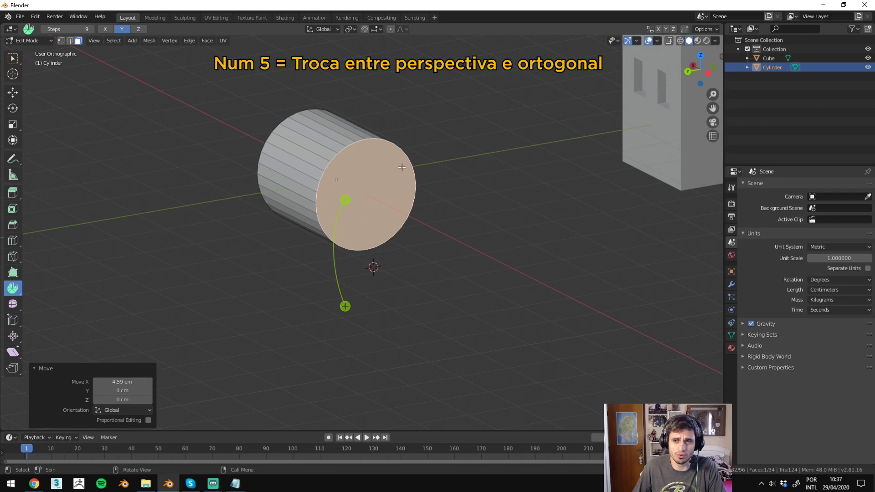
pyautogui.scroll(-2, 401, 167)
pyautogui.scroll(-2, 402, 172)
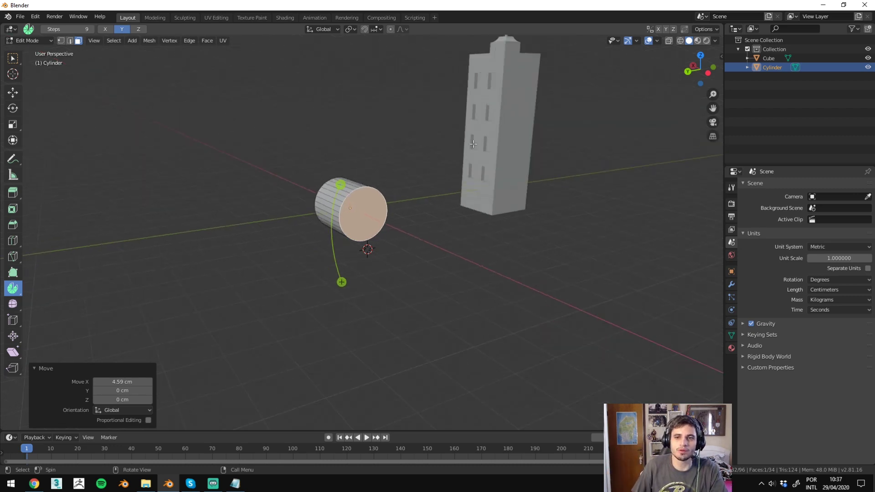
pyautogui.moveTo(480, 138); pyautogui.dragTo(501, 139, button='middle')
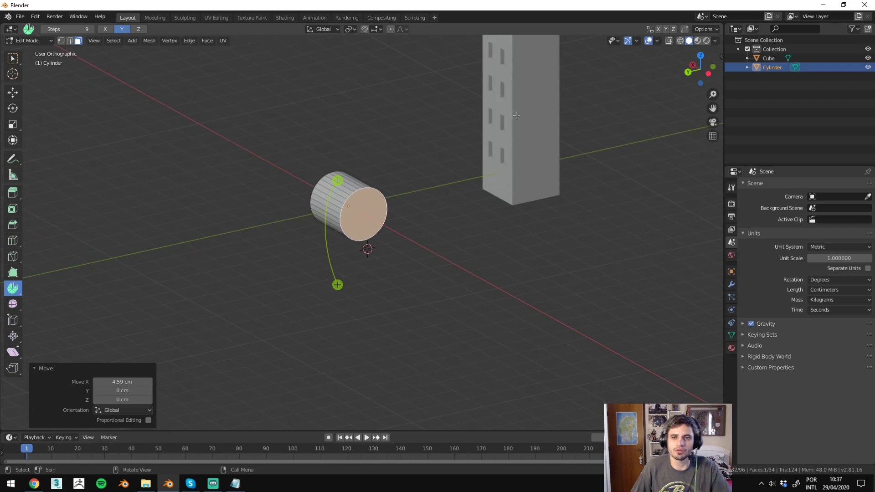
pyautogui.scroll(2, 501, 139)
pyautogui.press('KP_5')
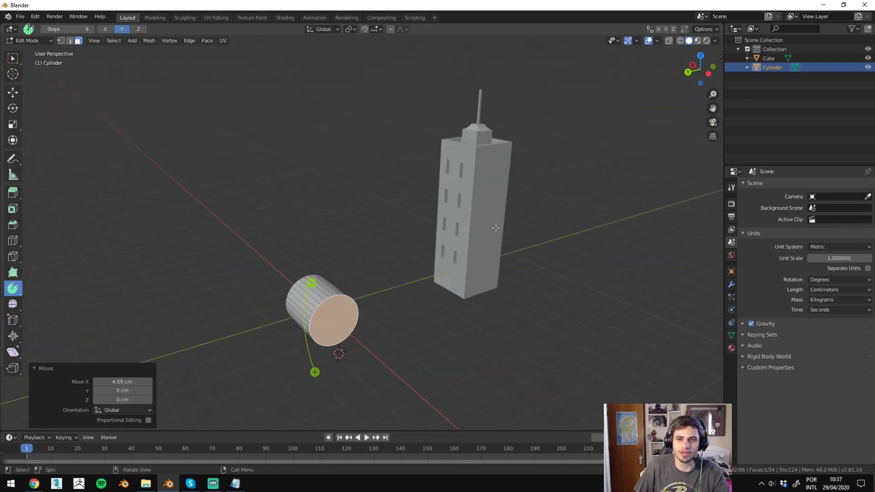
pyautogui.press('KP_5')
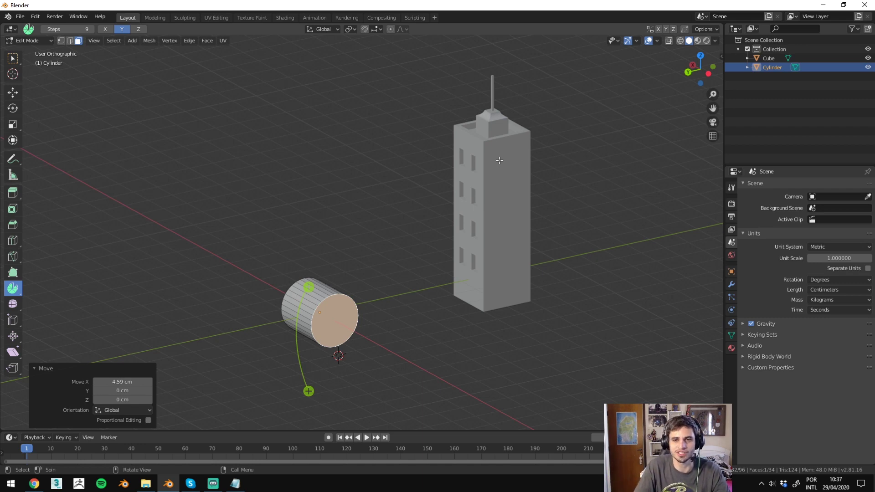
pyautogui.press('KP_5')
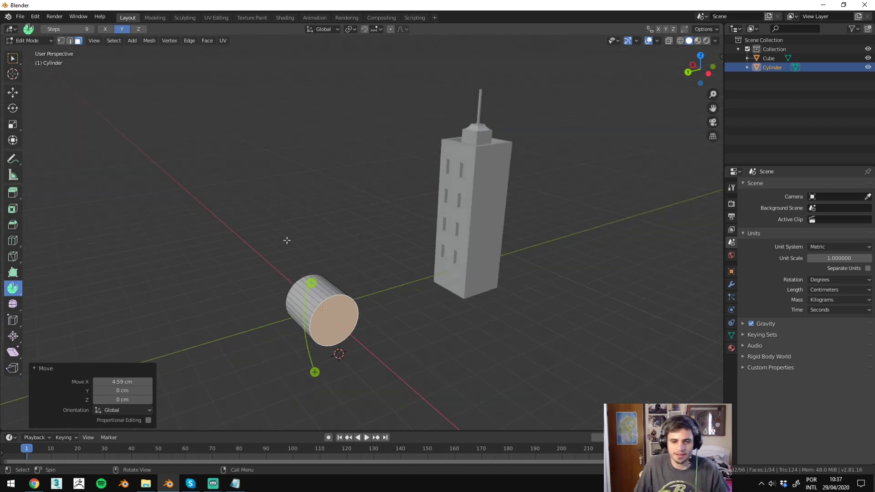
pyautogui.press('ctrl+KP_1')
pyautogui.scroll(3, 385, 314)
pyautogui.moveTo(320, 193)
pyautogui.keyDown('shift'); pyautogui.mouseDown(button='middle')
pyautogui.moveTo(300, 177)
pyautogui.moveTo(349, 204)
pyautogui.mouseUp(button='middle'); pyautogui.keyUp('shift')
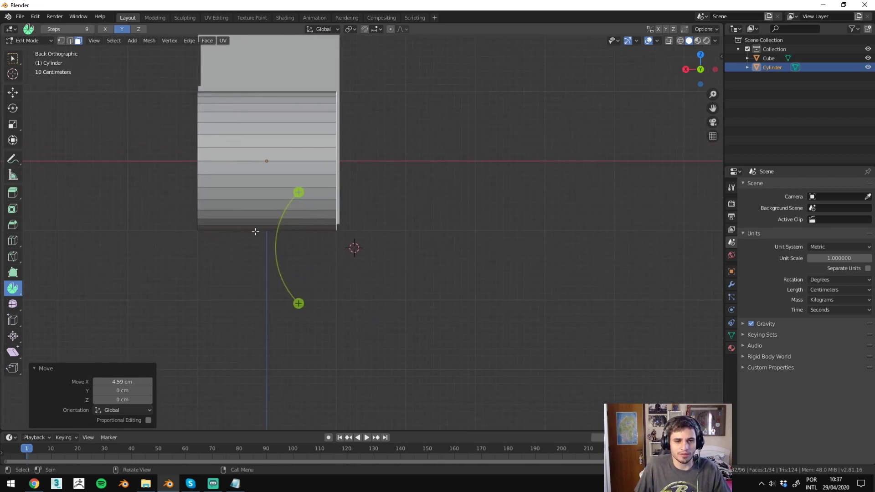
# Step: Try the Z, X and Y spin axes, settle on Y, and select the cylinder's end cap
pyautogui.click(138, 29)
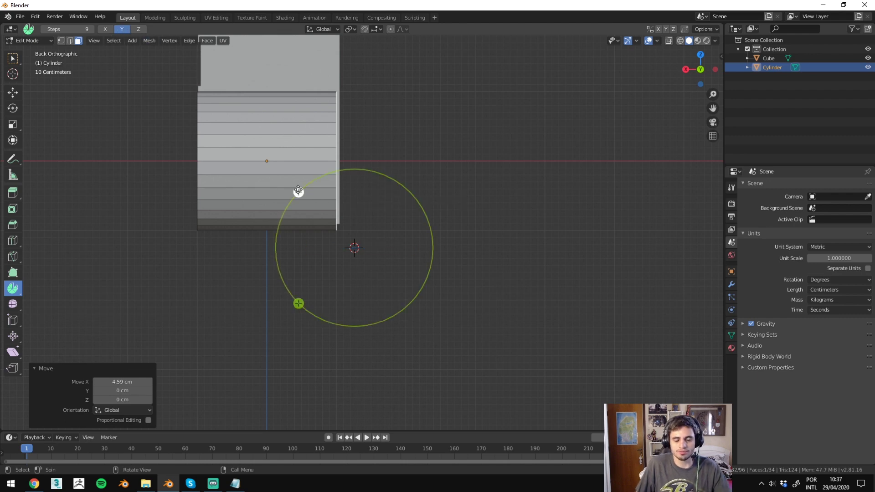
pyautogui.click(138, 29)
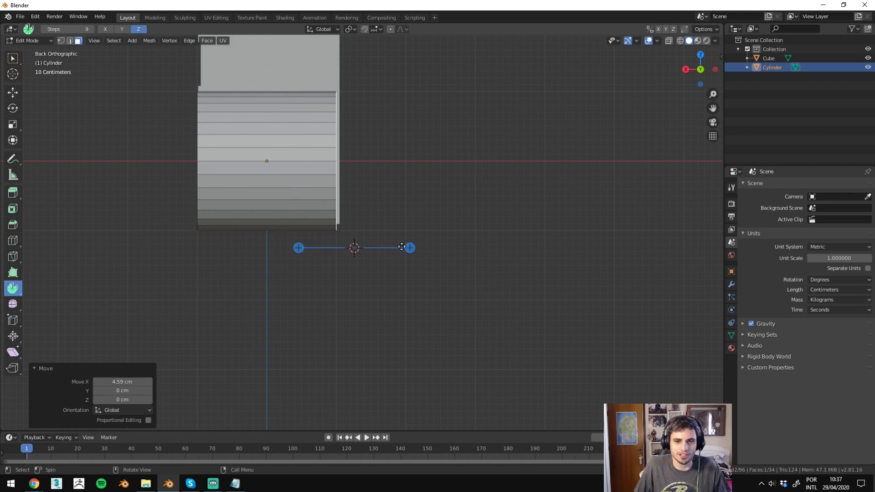
pyautogui.click(106, 29)
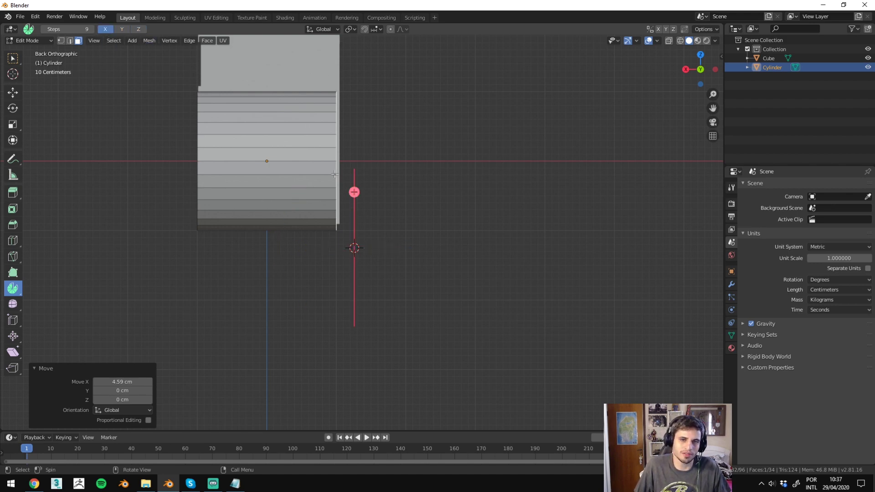
pyautogui.click(122, 29)
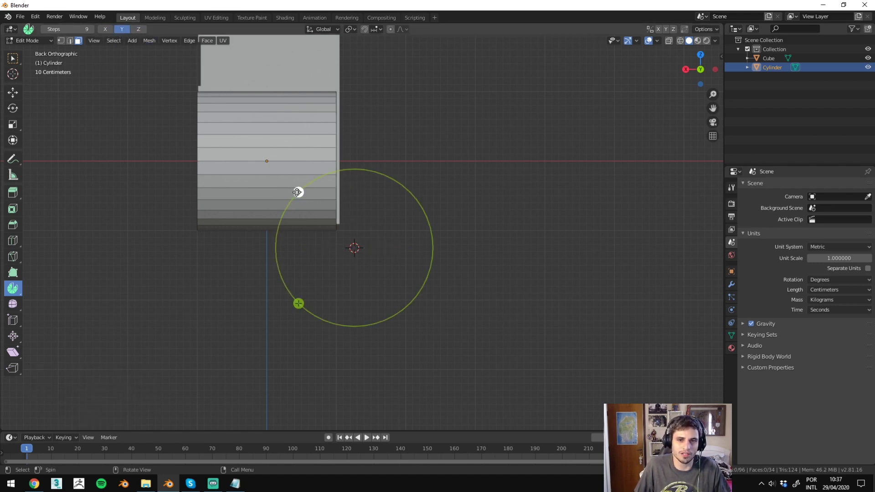
pyautogui.moveTo(297, 191); pyautogui.dragTo(309, 185)
pyautogui.moveTo(390, 180); pyautogui.dragTo(485, 261)
pyautogui.moveTo(484, 261); pyautogui.dragTo(406, 229, button='middle')
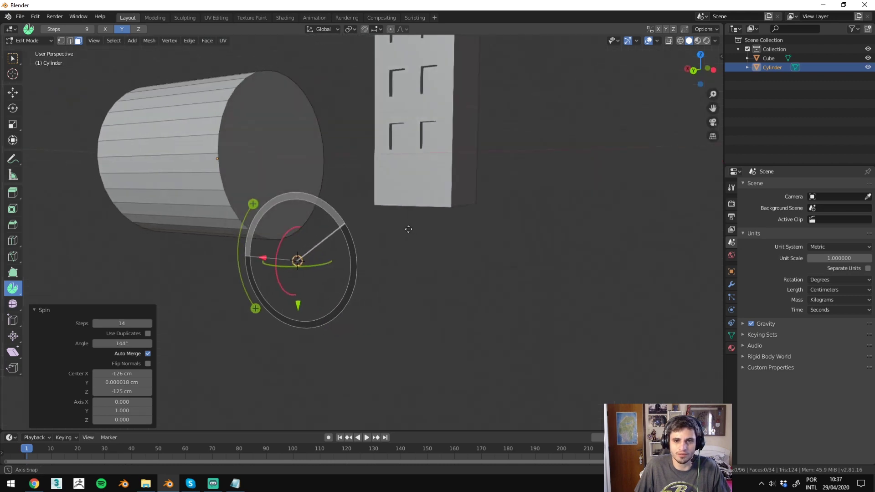
pyautogui.click(254, 170)
pyautogui.keyDown('alt'); pyautogui.moveTo(186, 210); pyautogui.dragTo(322, 228, button='middle'); pyautogui.keyUp('alt')
# Step: Sweep the end face around the spin centre with 16 steps
pyautogui.moveTo(304, 193)
pyautogui.mouseDown()
pyautogui.moveTo(319, 183)
pyautogui.moveTo(406, 363)
pyautogui.moveTo(359, 349)
pyautogui.moveTo(617, 129)
pyautogui.moveTo(409, 133)
pyautogui.moveTo(367, 103)
pyautogui.moveTo(561, 271)
pyautogui.moveTo(569, 189)
pyautogui.moveTo(544, 240)
pyautogui.moveTo(292, 346)
pyautogui.moveTo(399, 367)
pyautogui.mouseUp()
pyautogui.moveTo(122, 323); pyautogui.dragTo(121, 322)
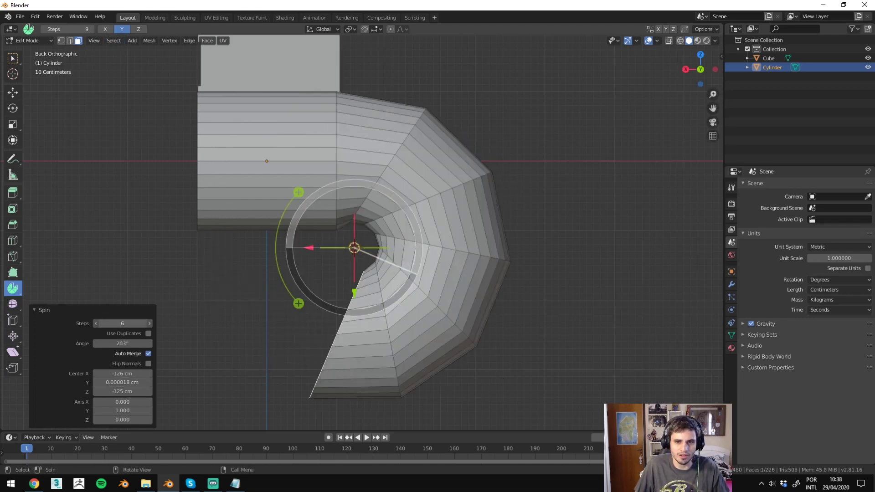
pyautogui.click(149, 324)
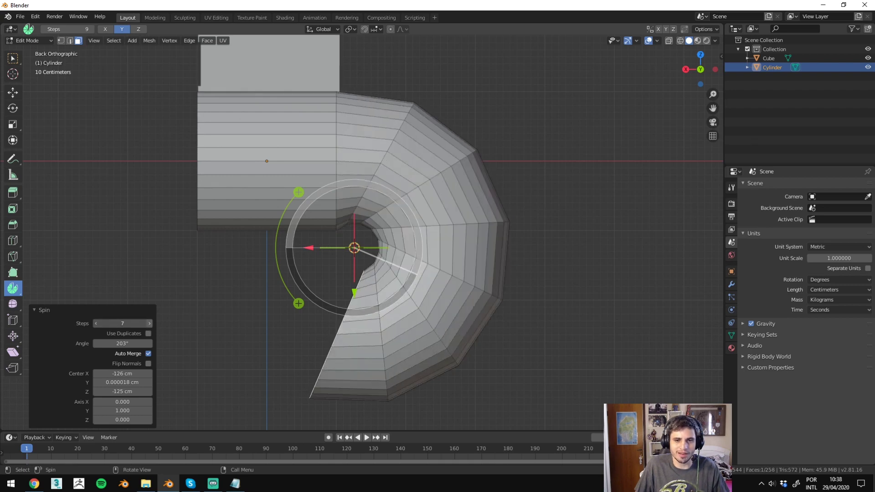
pyautogui.click(149, 324)
pyautogui.click(149, 324)
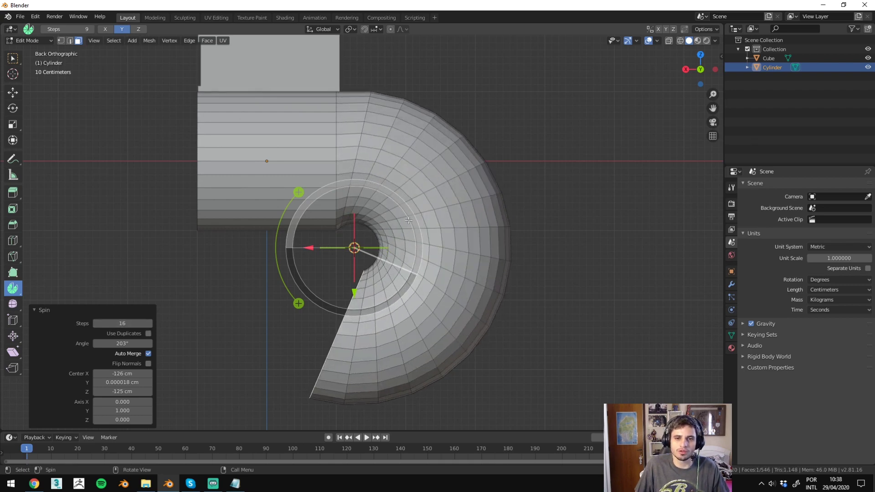
# Step: Move the spin centre to X -106, Z -408 cm and widen the angle to nearly a full circle
pyautogui.keyDown('shift'); pyautogui.moveTo(355, 249); pyautogui.dragTo(350, 169, button='middle'); pyautogui.keyUp('shift')
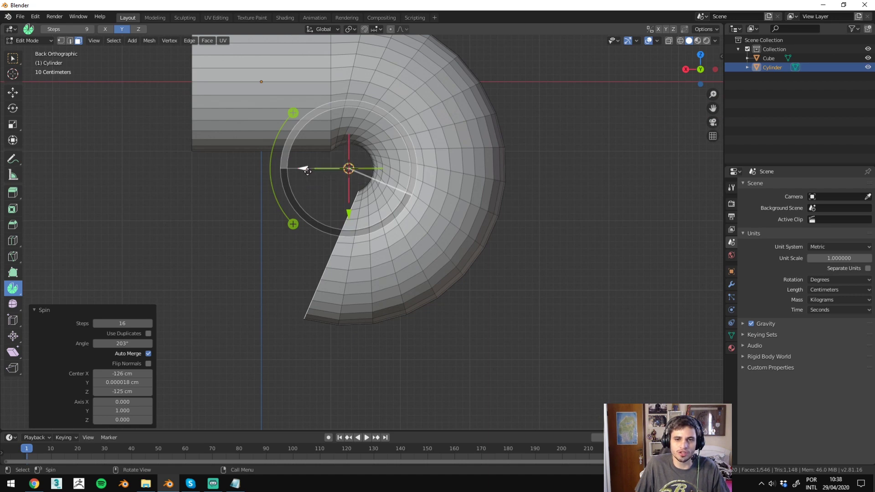
pyautogui.moveTo(307, 171); pyautogui.dragTo(356, 171)
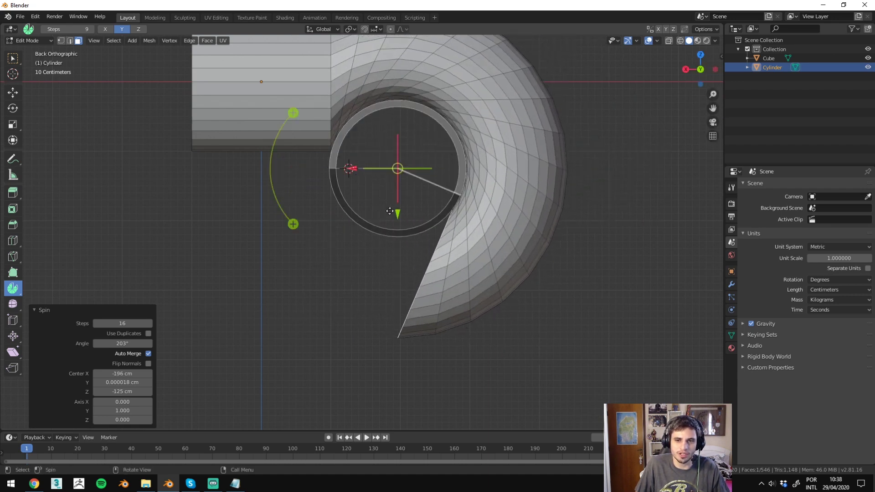
pyautogui.moveTo(389, 211); pyautogui.dragTo(389, 410)
pyautogui.scroll(-6, 400, 167)
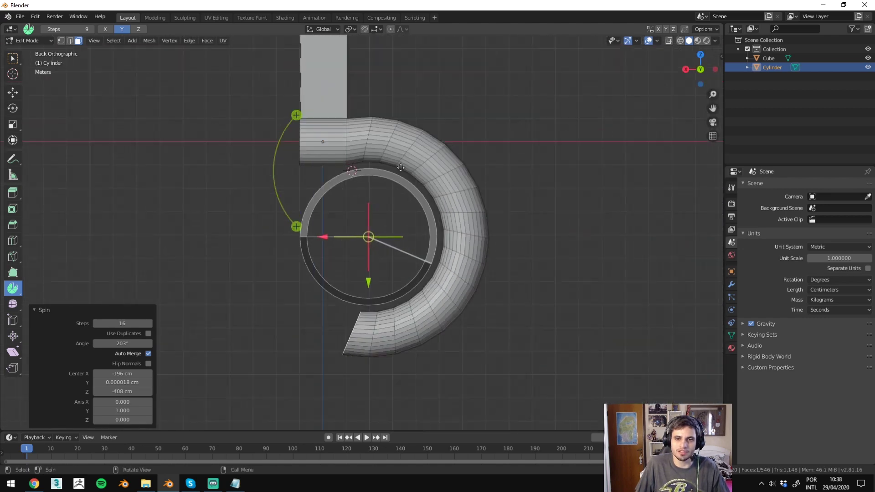
pyautogui.moveTo(323, 237)
pyautogui.mouseDown()
pyautogui.moveTo(252, 242)
pyautogui.moveTo(304, 244)
pyautogui.mouseUp()
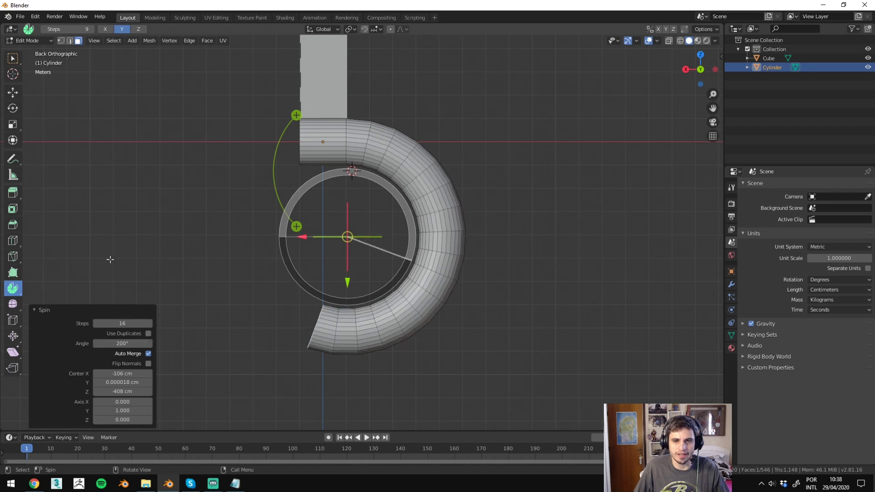
pyautogui.moveTo(338, 175)
pyautogui.mouseDown()
pyautogui.moveTo(456, 430)
pyautogui.moveTo(160, 201)
pyautogui.moveTo(546, 191)
pyautogui.moveTo(477, 122)
pyautogui.moveTo(288, 123)
pyautogui.moveTo(342, 137)
pyautogui.moveTo(541, 255)
pyautogui.moveTo(463, 365)
pyautogui.moveTo(584, 293)
pyautogui.moveTo(461, 152)
pyautogui.moveTo(149, 236)
pyautogui.moveTo(547, 336)
pyautogui.moveTo(166, 328)
pyautogui.mouseUp()
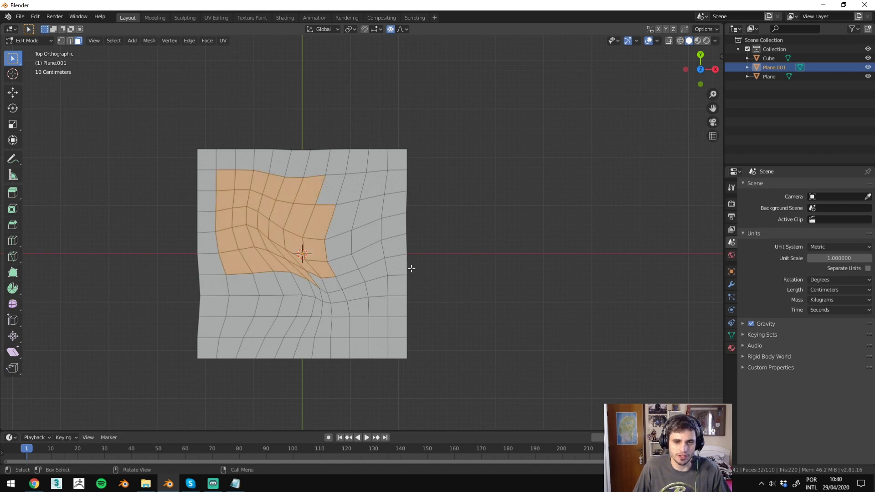
# Step: Select the faces around the plane's centre and smooth them with Smooth Vertices
pyautogui.keyDown('shift'); pyautogui.moveTo(332, 216); pyautogui.dragTo(399, 236, button='middle'); pyautogui.keyUp('shift')
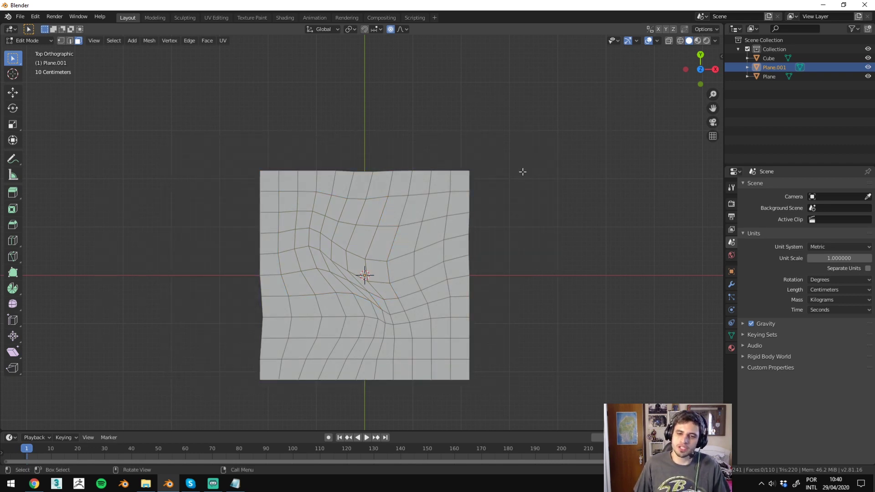
pyautogui.keyDown('shift'); pyautogui.moveTo(416, 209); pyautogui.dragTo(420, 196, button='middle'); pyautogui.keyUp('shift')
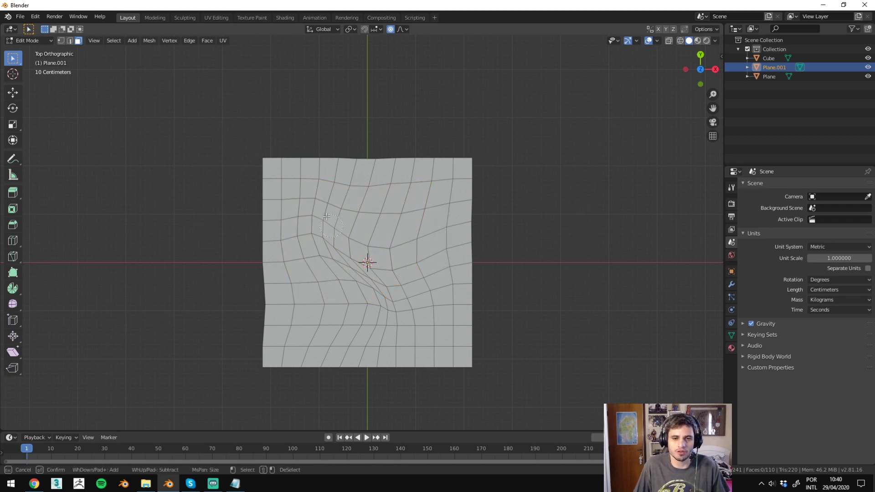
pyautogui.moveTo(385, 228); pyautogui.dragTo(345, 250)
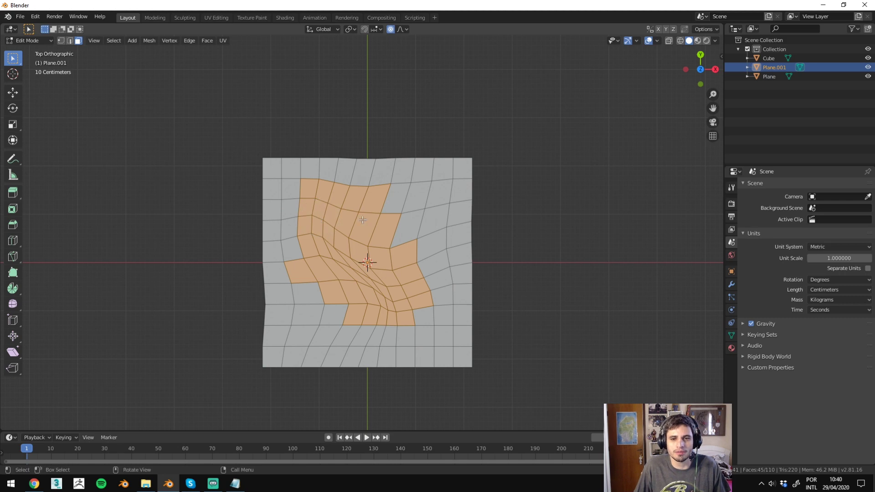
pyautogui.keyDown('shift'); pyautogui.moveTo(363, 220); pyautogui.dragTo(329, 186, button='middle'); pyautogui.keyUp('shift')
pyautogui.click(11, 307)
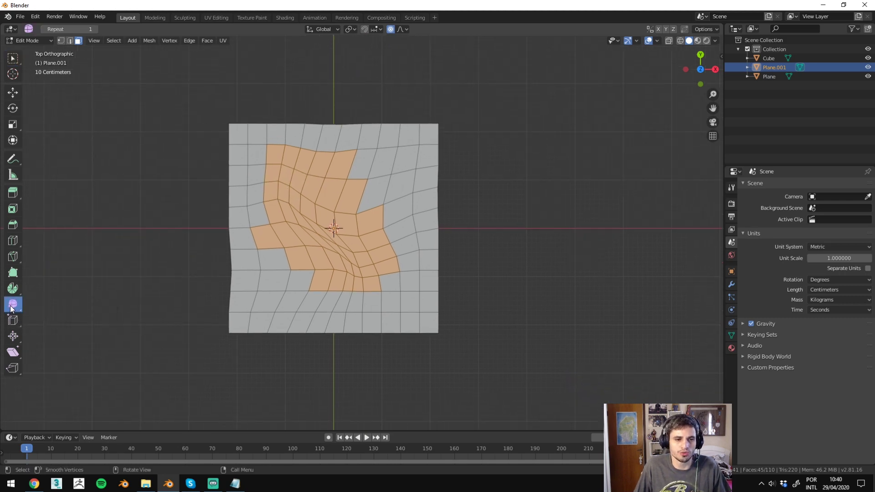
pyautogui.moveTo(330, 244)
pyautogui.mouseDown()
pyautogui.moveTo(700, 99)
pyautogui.moveTo(768, 2)
pyautogui.mouseUp()
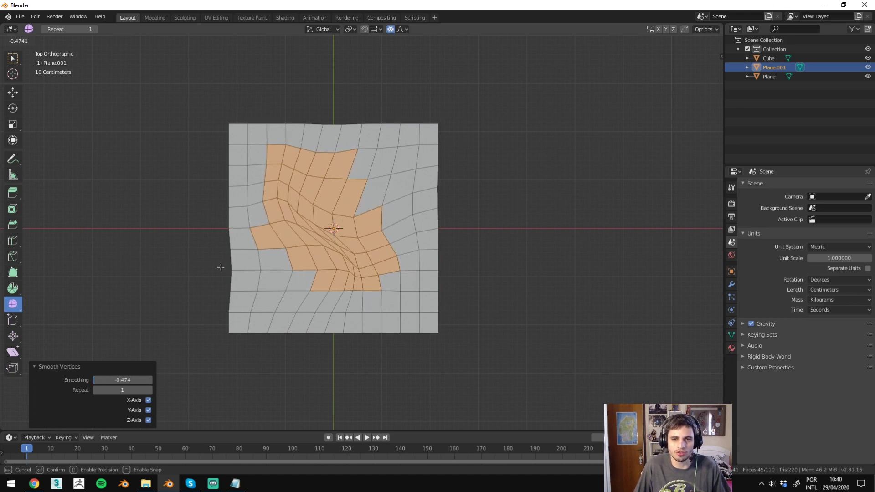
pyautogui.moveTo(768, 2); pyautogui.dragTo(276, 236)
# Step: Tune the smoothing: Repeat back to 1 and strength about 0.16
pyautogui.click(118, 381)
pyautogui.write('5')
pyautogui.press('Return')
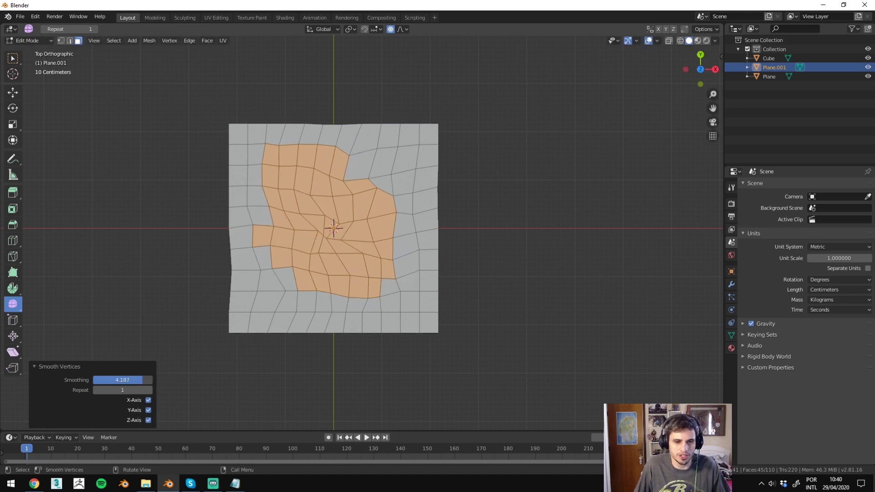
pyautogui.moveTo(122, 379); pyautogui.dragTo(109, 381)
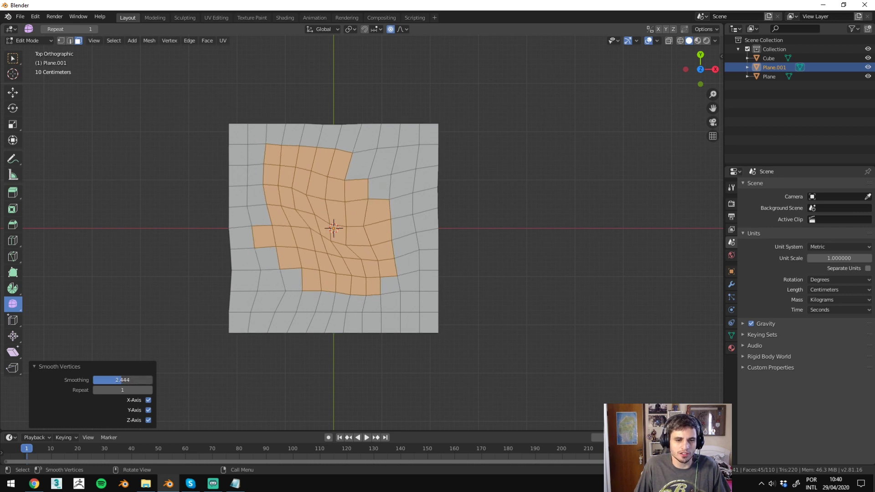
pyautogui.click(149, 390)
pyautogui.click(149, 390)
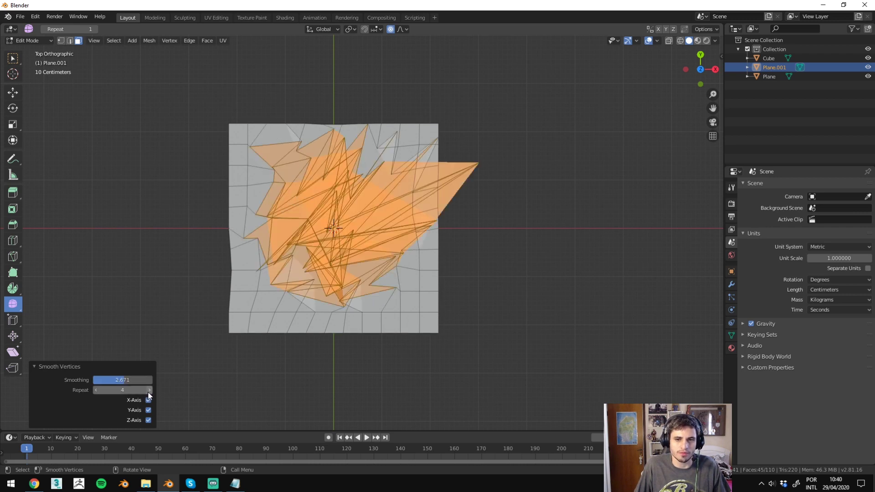
pyautogui.click(95, 390)
pyautogui.click(95, 390)
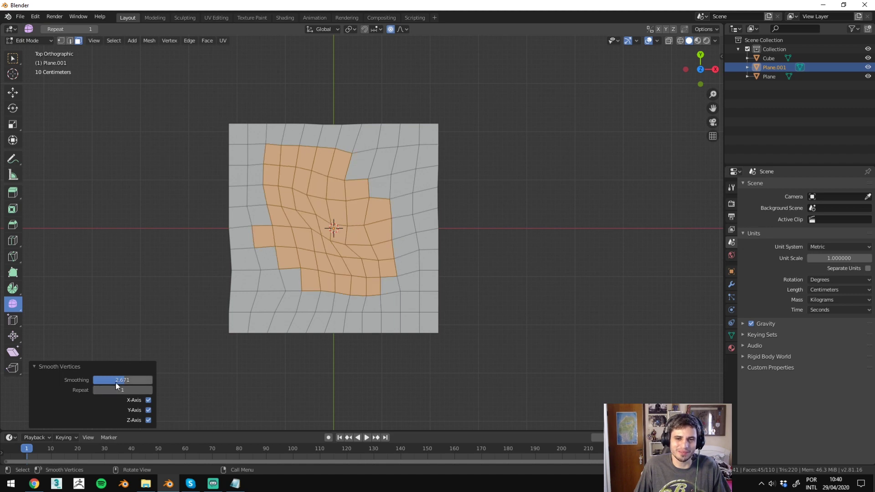
pyautogui.moveTo(122, 380); pyautogui.dragTo(98, 380)
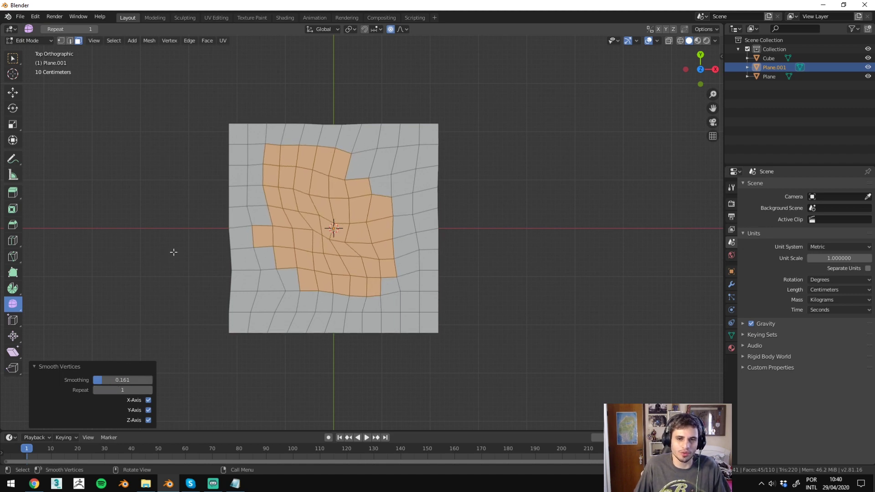
# Step: Deselect, undo, and smooth the grid's inner faces again
pyautogui.hotkey('alt', 'a')
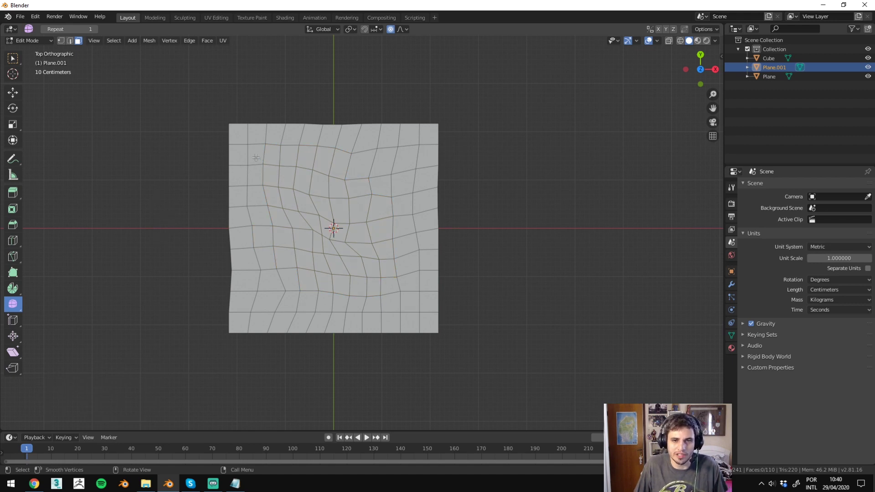
pyautogui.moveTo(256, 158); pyautogui.dragTo(332, 234)
pyautogui.hotkey('ctrl', 'z')
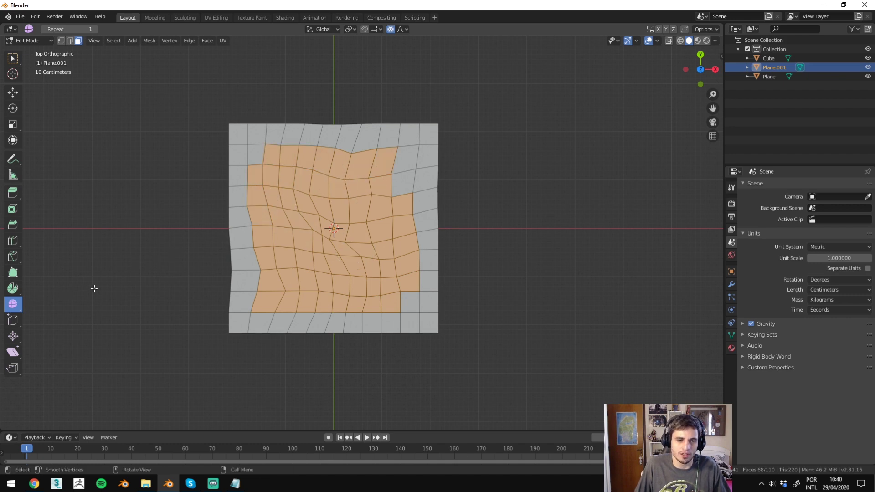
pyautogui.moveTo(332, 228); pyautogui.dragTo(537, 215)
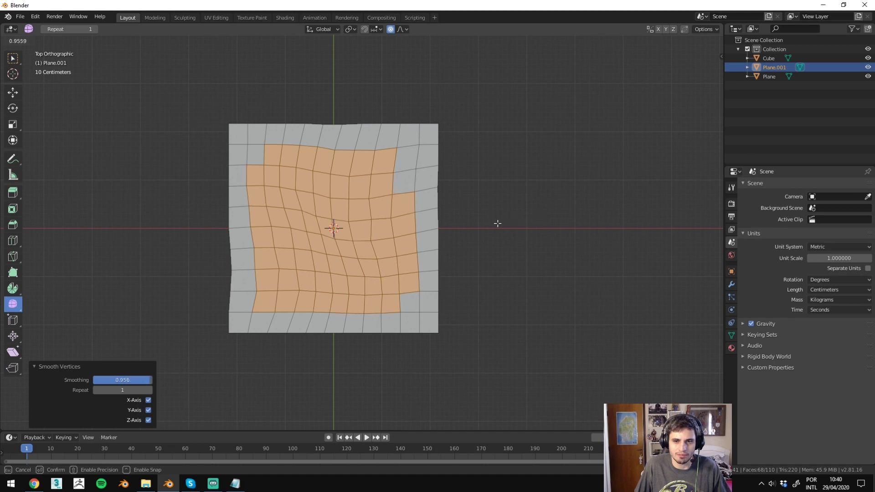
pyautogui.click(131, 237)
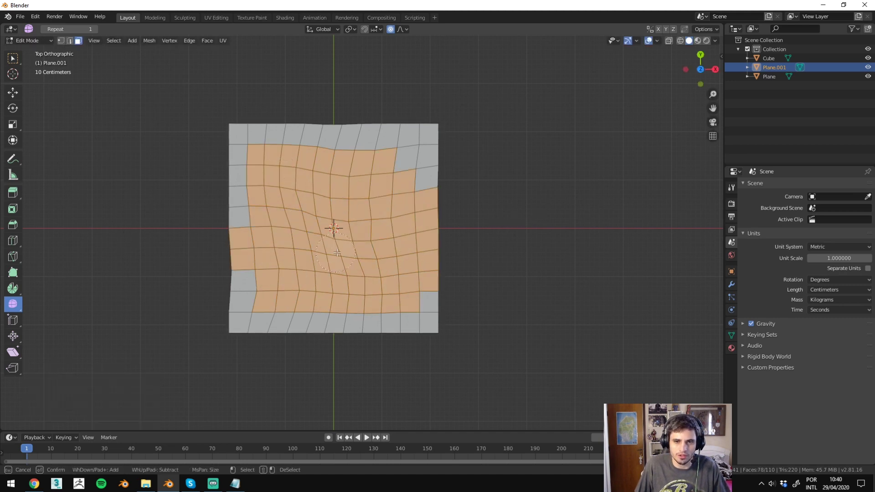
# Step: Reselect the inner block including the notch face, smooth it, then deselect all
pyautogui.keyDown('shift'); pyautogui.moveTo(459, 170); pyautogui.dragTo(447, 296); pyautogui.keyUp('shift')
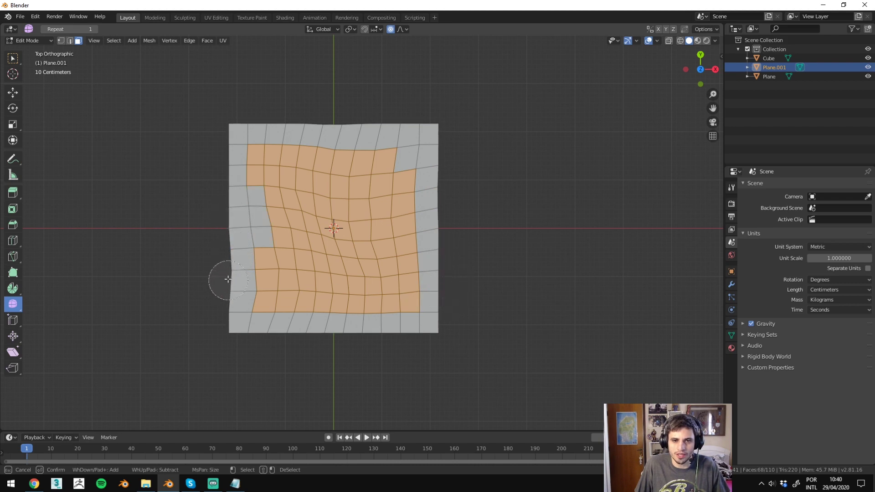
pyautogui.moveTo(283, 226); pyautogui.dragTo(258, 199)
pyautogui.rightClick(113, 298)
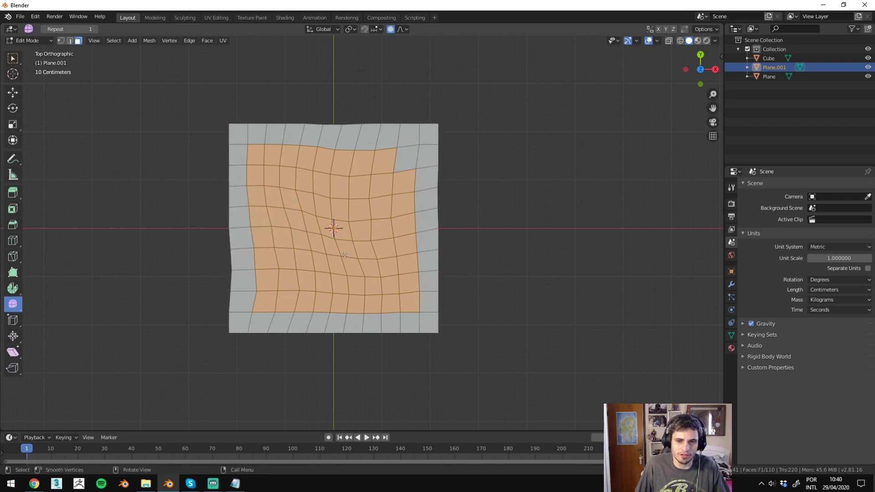
pyautogui.moveTo(345, 255); pyautogui.dragTo(609, 186)
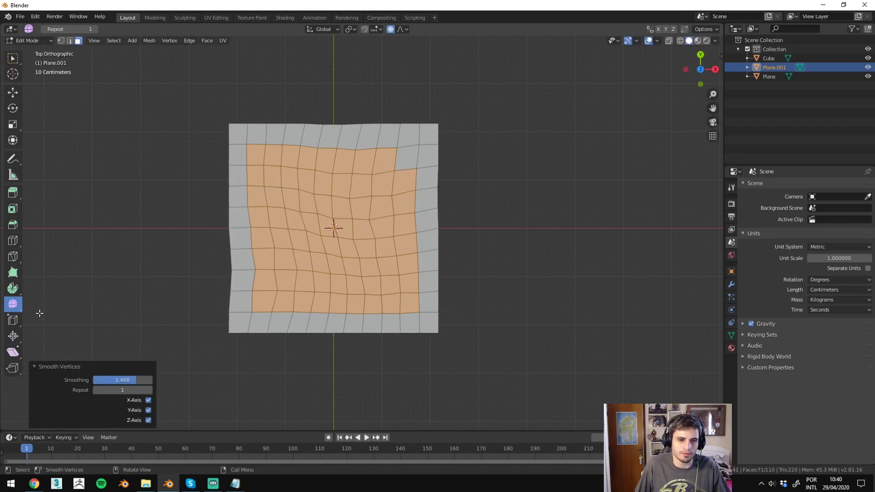
pyautogui.hotkey('alt', 'a')
pyautogui.moveTo(346, 237); pyautogui.dragTo(403, 213, button='middle')
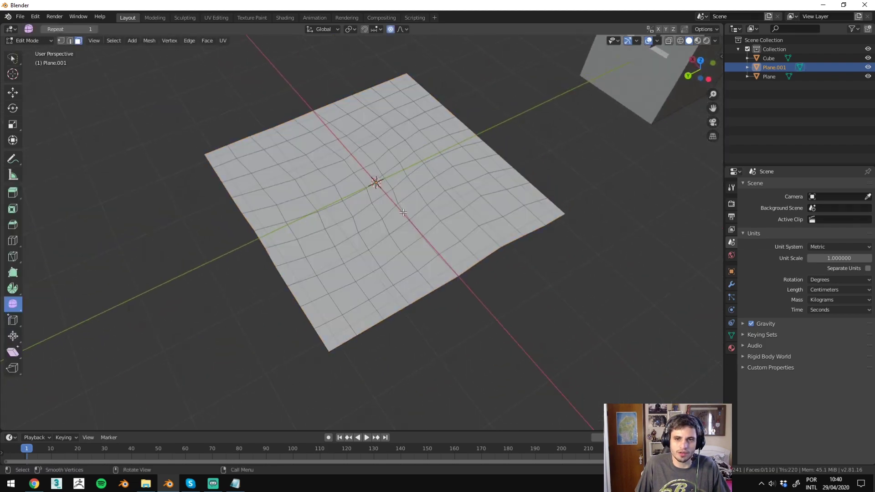
# Step: Inspect the plane in Object Mode, then return to Edit Mode with box select and the Move tool
pyautogui.scroll(-4, 382, 188)
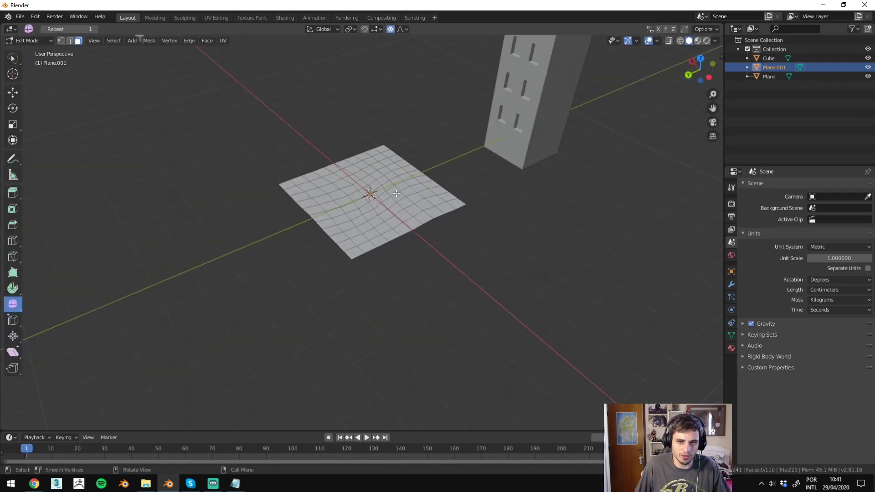
pyautogui.press('Tab')
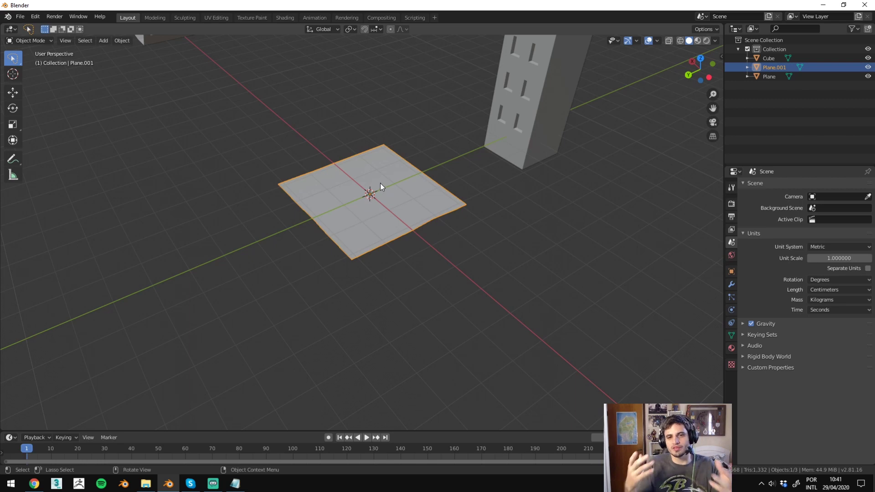
pyautogui.moveTo(380, 183)
pyautogui.mouseDown(button='middle')
pyautogui.moveTo(324, 188)
pyautogui.moveTo(368, 149)
pyautogui.mouseUp(button='middle')
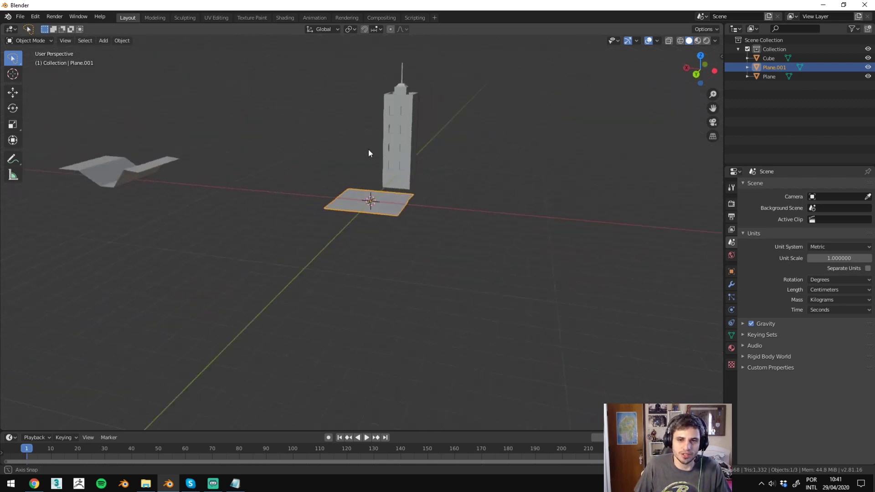
pyautogui.press('Tab')
pyautogui.scroll(4, 368, 150)
pyautogui.moveTo(14, 61); pyautogui.dragTo(40, 81)
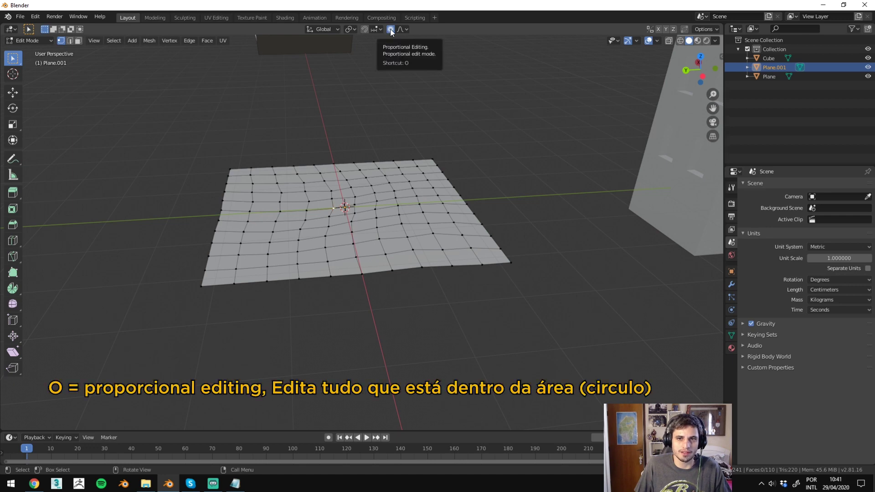
pyautogui.moveTo(55, 137); pyautogui.dragTo(50, 116, button='middle')
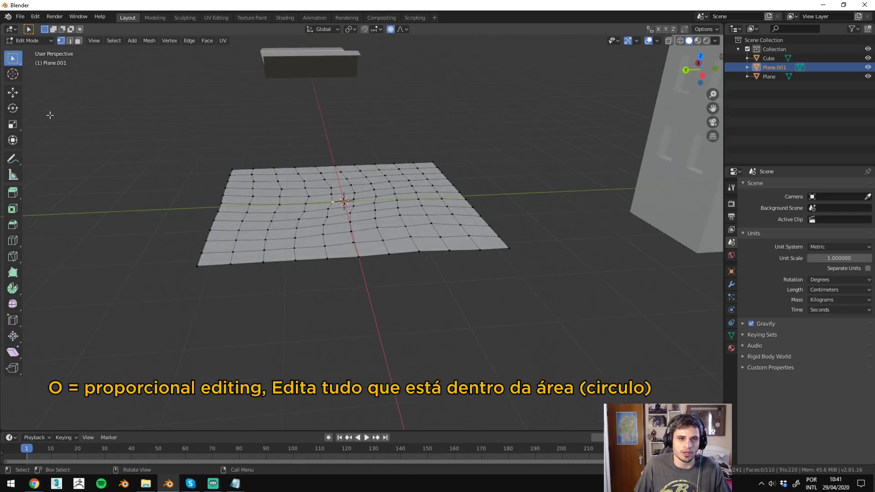
pyautogui.click(13, 93)
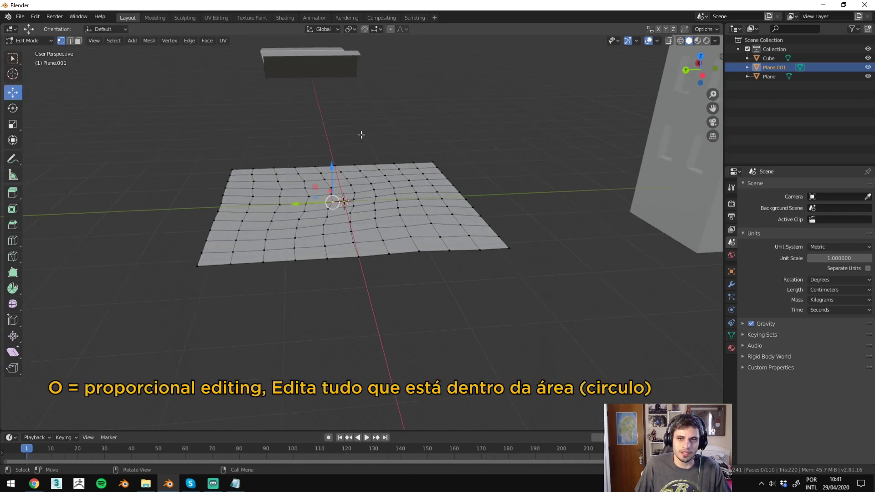
# Step: Pull the centre vertex up into a sharp peak, then undo it
pyautogui.moveTo(332, 168); pyautogui.dragTo(368, 134)
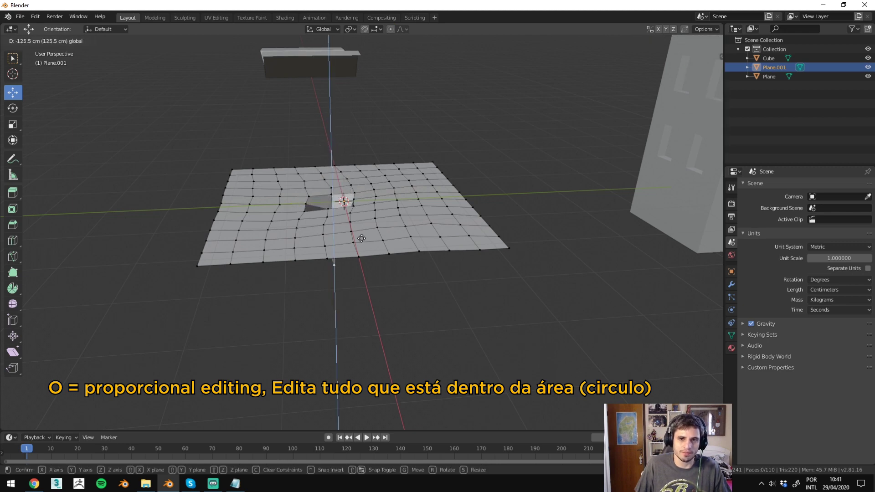
pyautogui.moveTo(353, 102); pyautogui.dragTo(351, 105)
pyautogui.hotkey('ctrl', 'z')
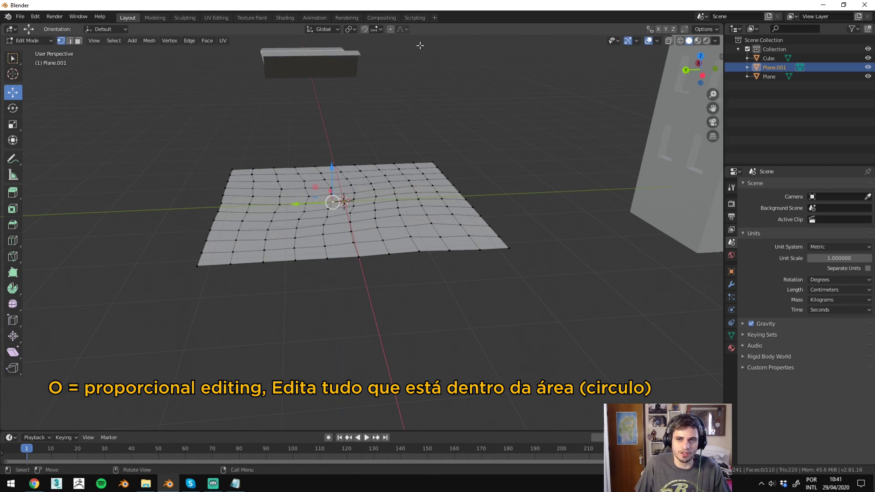
# Step: With proportional editing on, raise the centre vertex into a tall, smoothly tapering hill
pyautogui.click(391, 30)
pyautogui.moveTo(332, 164)
pyautogui.mouseDown()
pyautogui.moveTo(341, 135)
pyautogui.moveTo(373, 185)
pyautogui.mouseUp()
pyautogui.scroll(-6, 340, 137)
pyautogui.scroll(7, 341, 139)
pyautogui.scroll(-7, 340, 145)
pyautogui.scroll(5, 341, 147)
pyautogui.scroll(-4, 344, 149)
pyautogui.scroll(3, 348, 154)
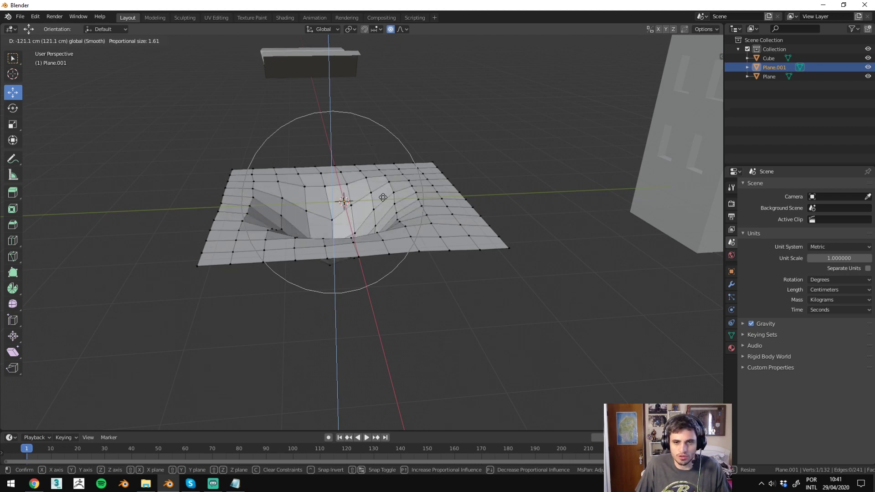
pyautogui.scroll(-10, 373, 185)
pyautogui.scroll(7, 373, 184)
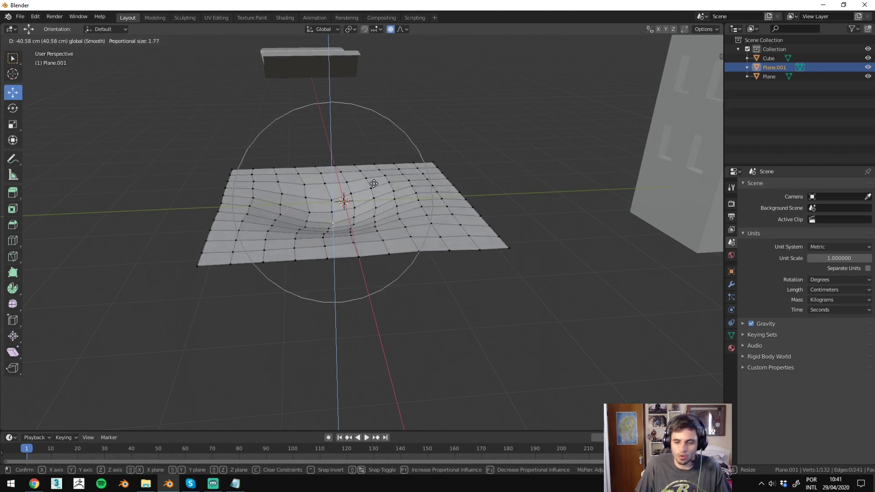
pyautogui.moveTo(374, 184)
pyautogui.mouseDown()
pyautogui.moveTo(361, 421)
pyautogui.moveTo(363, 412)
pyautogui.mouseUp()
pyautogui.scroll(-10, 373, 178)
pyautogui.scroll(13, 372, 178)
pyautogui.moveTo(365, 381)
pyautogui.mouseDown(button='middle')
pyautogui.moveTo(382, 369)
pyautogui.moveTo(388, 291)
pyautogui.mouseUp(button='middle')
# Step: Select the faces around the hill's peak and smooth them into a rounded top
pyautogui.press('3')
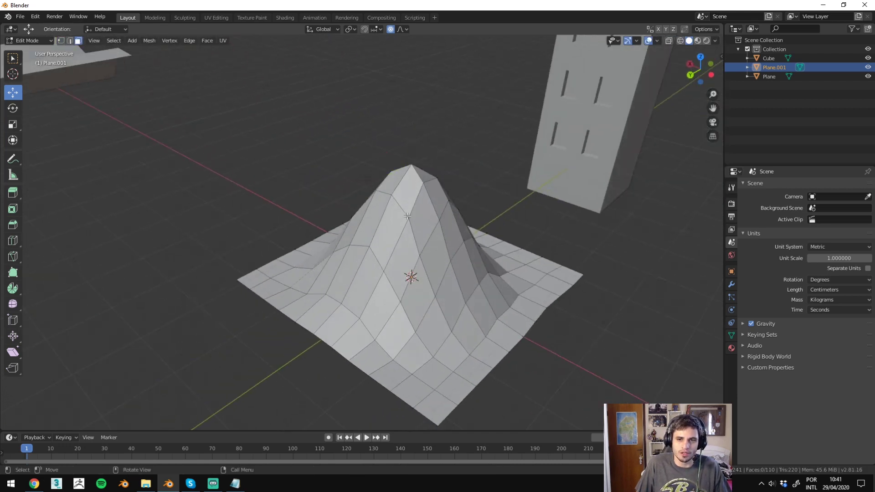
pyautogui.click(390, 192)
pyautogui.moveTo(391, 191); pyautogui.dragTo(397, 341, button='middle')
pyautogui.press('g')
pyautogui.moveTo(396, 340); pyautogui.dragTo(406, 332)
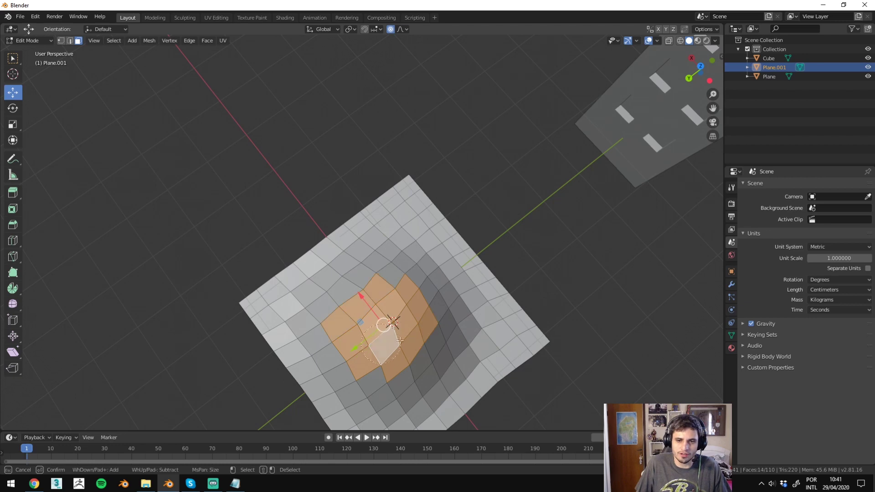
pyautogui.moveTo(395, 356)
pyautogui.mouseDown(button='middle')
pyautogui.moveTo(390, 260)
pyautogui.moveTo(299, 129)
pyautogui.mouseUp(button='middle')
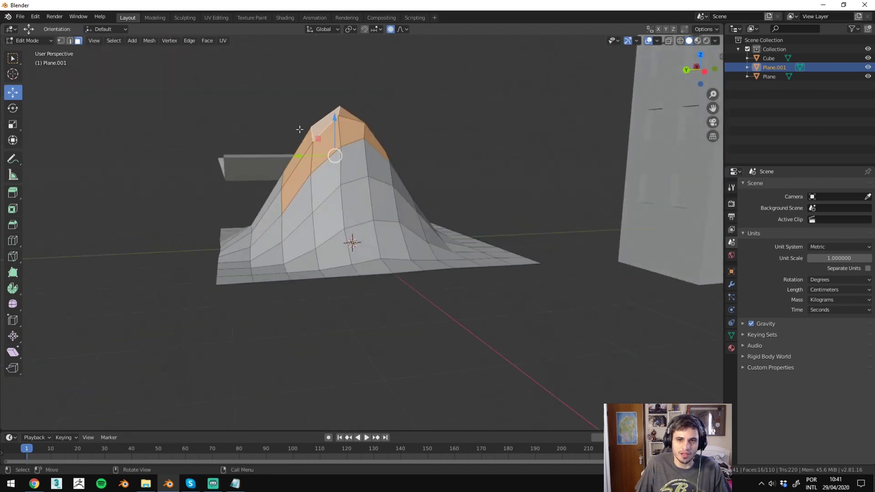
pyautogui.click(13, 304)
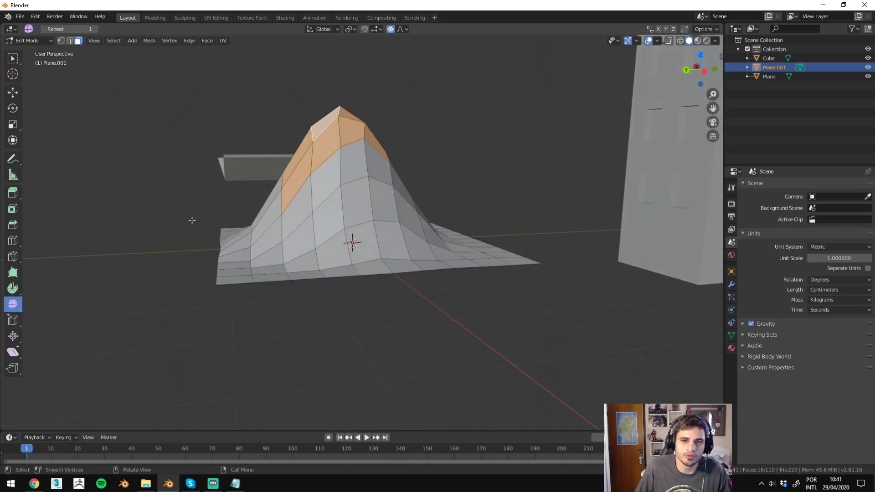
pyautogui.moveTo(335, 127); pyautogui.dragTo(415, 185)
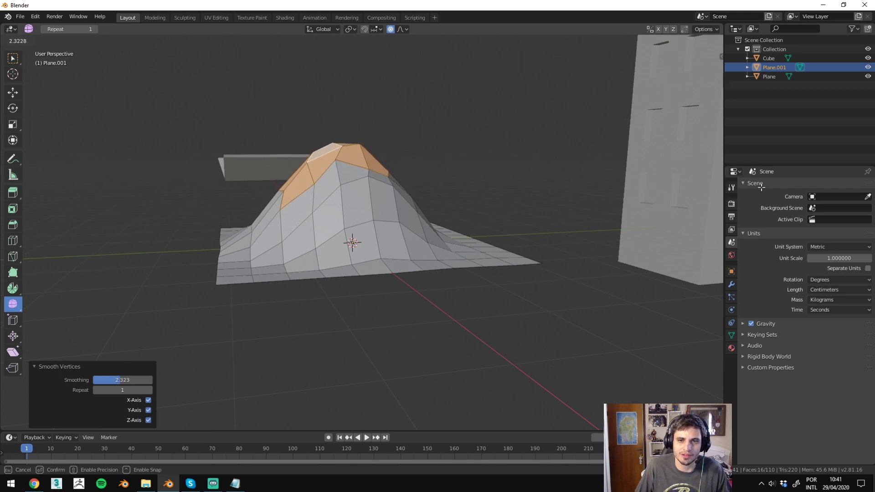
pyautogui.moveTo(414, 184)
pyautogui.mouseDown(button='middle')
pyautogui.moveTo(441, 256)
pyautogui.moveTo(408, 259)
pyautogui.moveTo(281, 118)
pyautogui.mouseUp(button='middle')
# Step: Pull the plane's right corner vertex outward with proportional falloff, then ease it back in
pyautogui.click(281, 119)
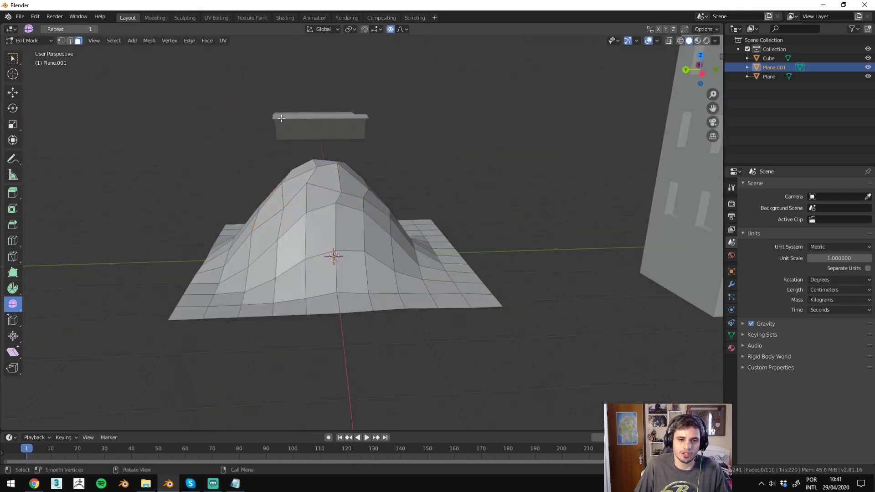
pyautogui.moveTo(299, 195)
pyautogui.mouseDown(button='middle')
pyautogui.moveTo(430, 236)
pyautogui.moveTo(306, 255)
pyautogui.mouseUp(button='middle')
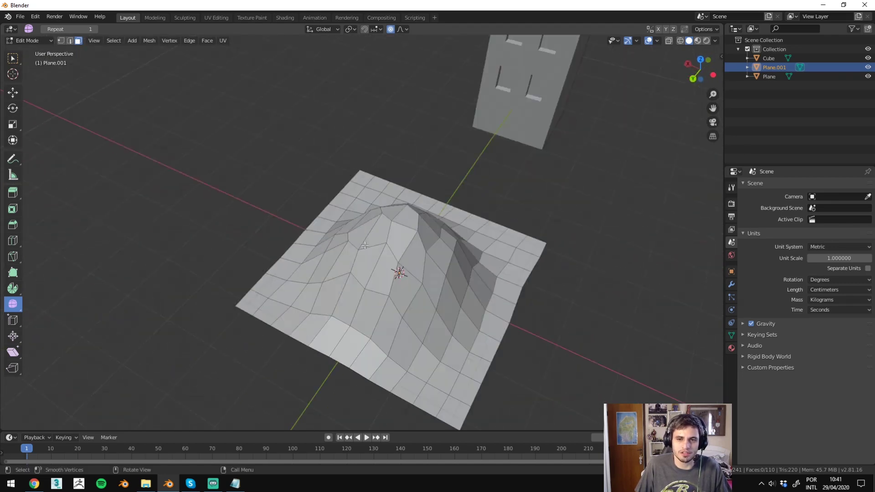
pyautogui.moveTo(306, 255)
pyautogui.mouseDown(button='middle')
pyautogui.moveTo(395, 249)
pyautogui.moveTo(344, 89)
pyautogui.mouseUp(button='middle')
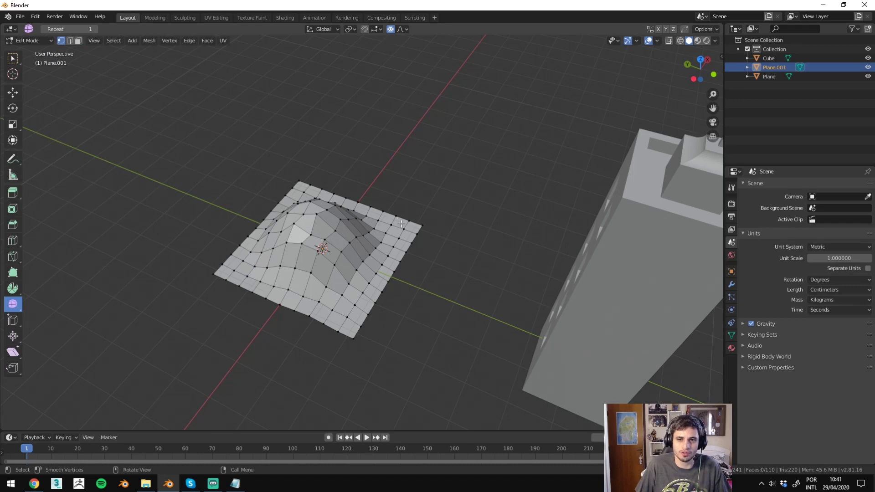
pyautogui.click(401, 224)
pyautogui.click(17, 90)
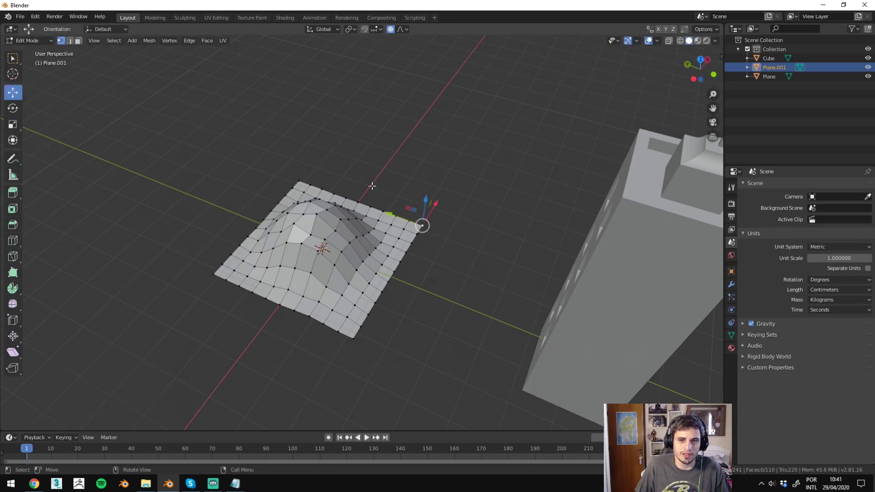
pyautogui.moveTo(423, 215); pyautogui.dragTo(631, 217)
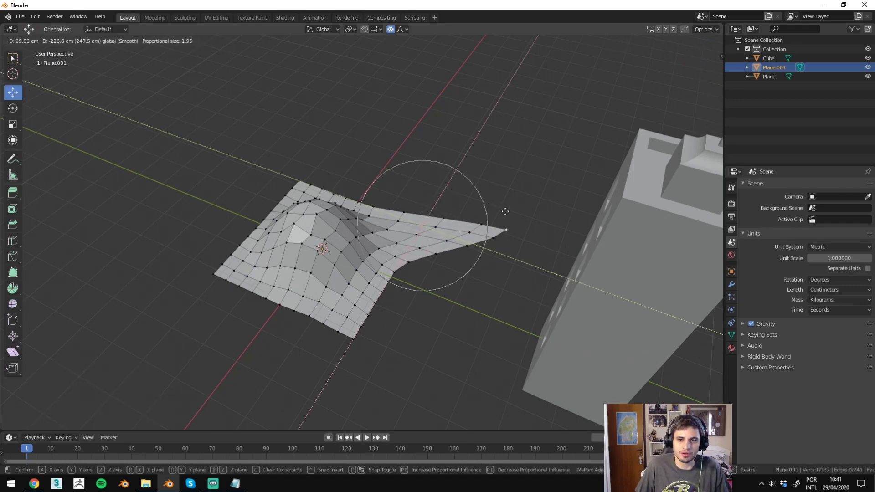
pyautogui.scroll(-8, 631, 218)
pyautogui.moveTo(630, 218)
pyautogui.mouseDown()
pyautogui.moveTo(362, 225)
pyautogui.moveTo(492, 257)
pyautogui.moveTo(587, 206)
pyautogui.mouseUp()
pyautogui.scroll(-6, 492, 258)
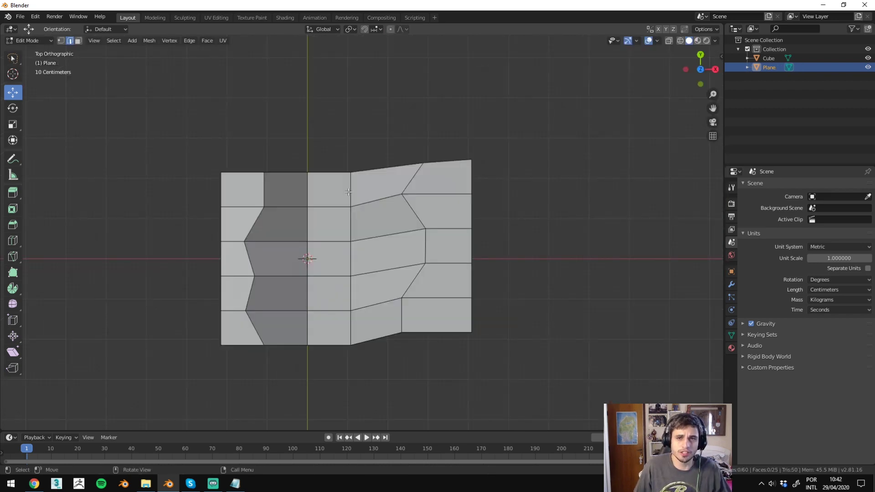
# Step: Move the central vertical edge loop to the left, then dissolve it with Ctrl+X
pyautogui.keyDown('alt'); pyautogui.click(336, 202); pyautogui.keyUp('alt')
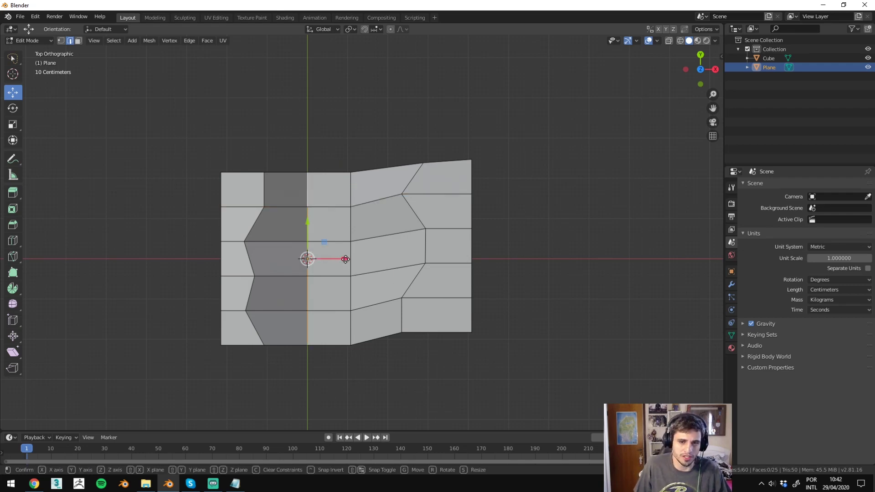
pyautogui.moveTo(345, 258); pyautogui.dragTo(272, 259)
pyautogui.moveTo(272, 259)
pyautogui.mouseDown(button='middle')
pyautogui.moveTo(311, 178)
pyautogui.moveTo(133, 200)
pyautogui.moveTo(289, 245)
pyautogui.mouseUp(button='middle')
pyautogui.hotkey('ctrl', 'x')
pyautogui.scroll(3, 336, 285)
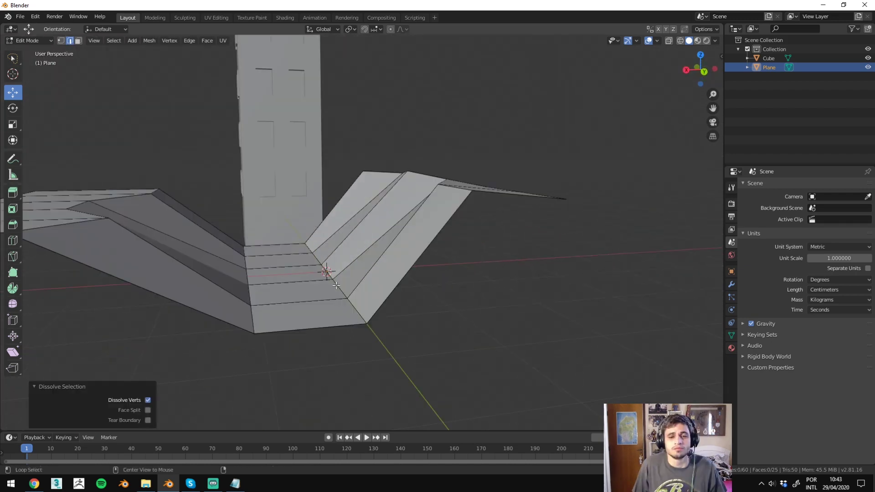
# Step: Shift and raise the fold's edge loop, refining it in back orthographic view
pyautogui.keyDown('alt'); pyautogui.click(336, 285); pyautogui.keyUp('alt')
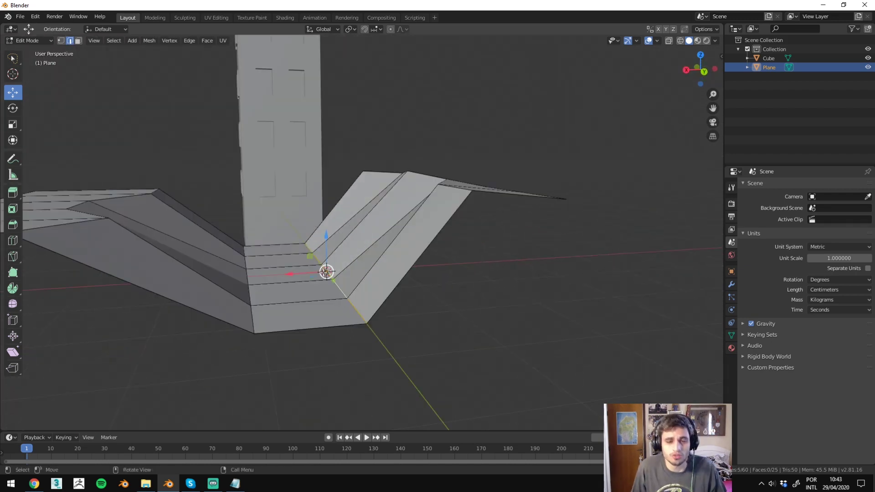
pyautogui.moveTo(309, 292)
pyautogui.mouseDown()
pyautogui.moveTo(261, 294)
pyautogui.moveTo(365, 227)
pyautogui.mouseUp()
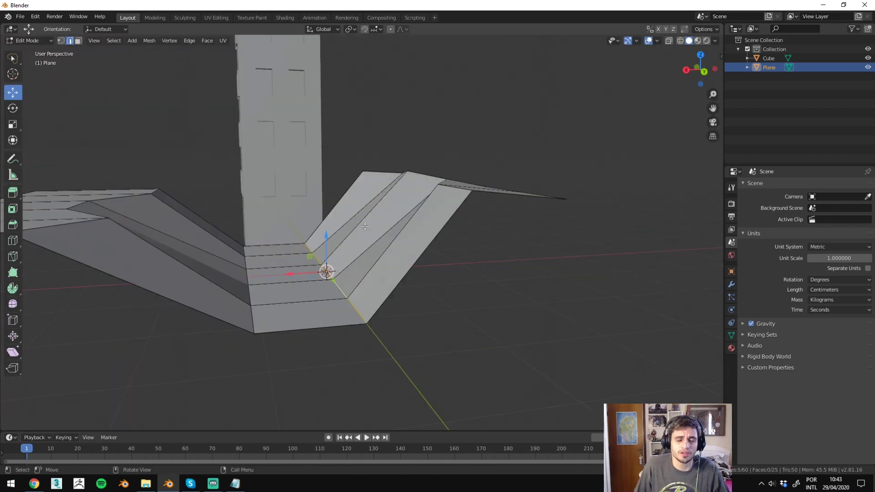
pyautogui.moveTo(309, 256)
pyautogui.mouseDown()
pyautogui.moveTo(326, 266)
pyautogui.moveTo(389, 189)
pyautogui.moveTo(319, 214)
pyautogui.mouseUp()
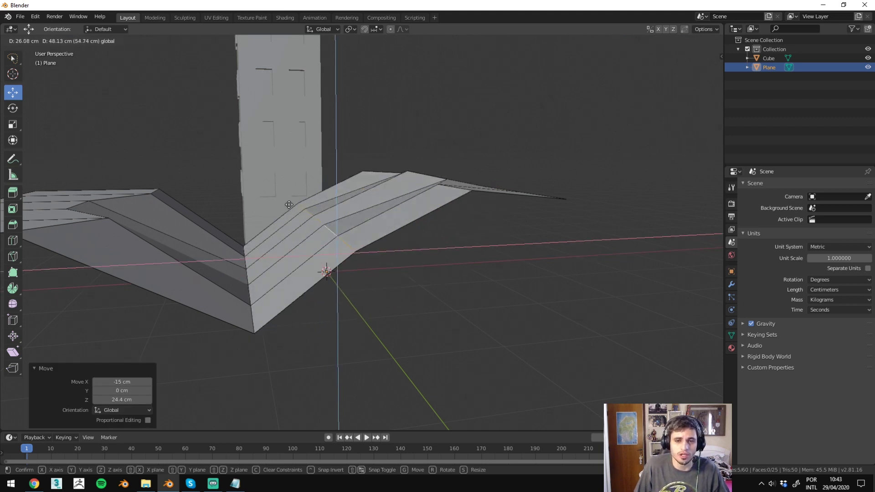
pyautogui.moveTo(318, 214); pyautogui.dragTo(326, 215, button='middle')
pyautogui.press('ctrl+KP_1')
pyautogui.scroll(3, 331, 230)
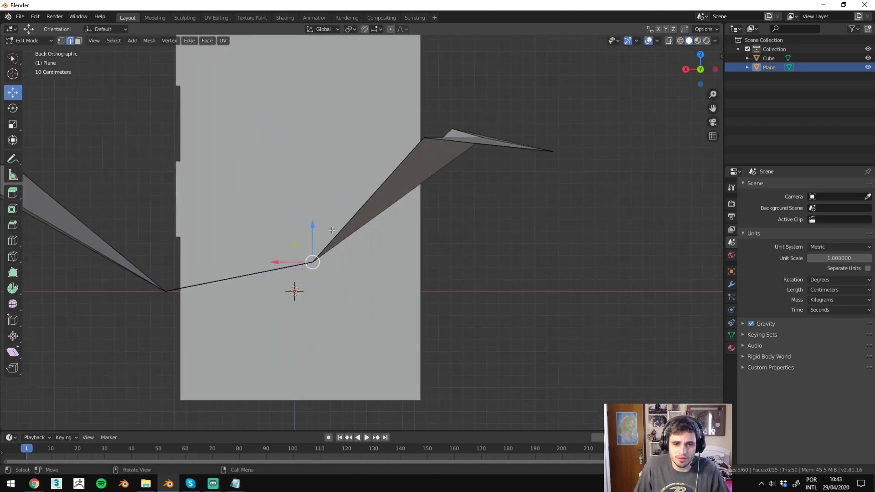
pyautogui.moveTo(296, 248); pyautogui.dragTo(344, 189)
pyautogui.moveTo(343, 189)
pyautogui.mouseDown(button='middle')
pyautogui.moveTo(377, 274)
pyautogui.moveTo(3, 297)
pyautogui.mouseUp(button='middle')
# Step: Slide the fold's edge loop onto the adjacent edge, then undo the slide
pyautogui.moveTo(214, 285); pyautogui.dragTo(384, 247, button='middle')
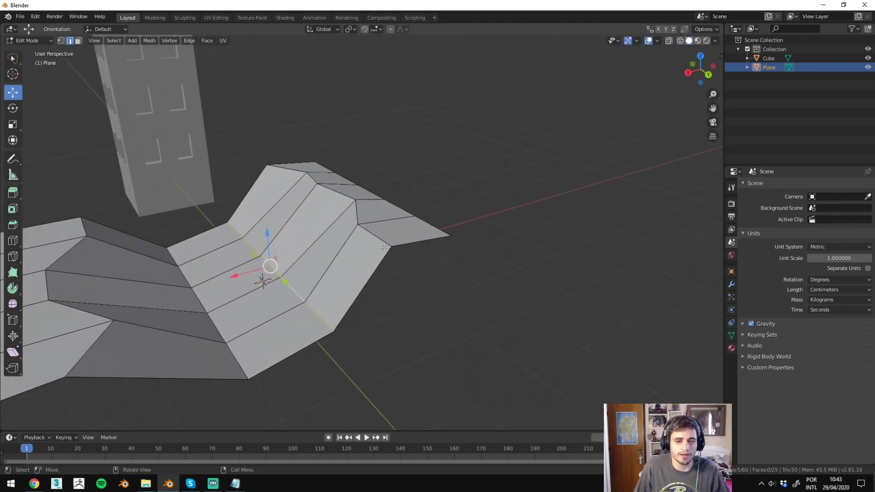
pyautogui.moveTo(330, 259); pyautogui.dragTo(456, 225, button='middle')
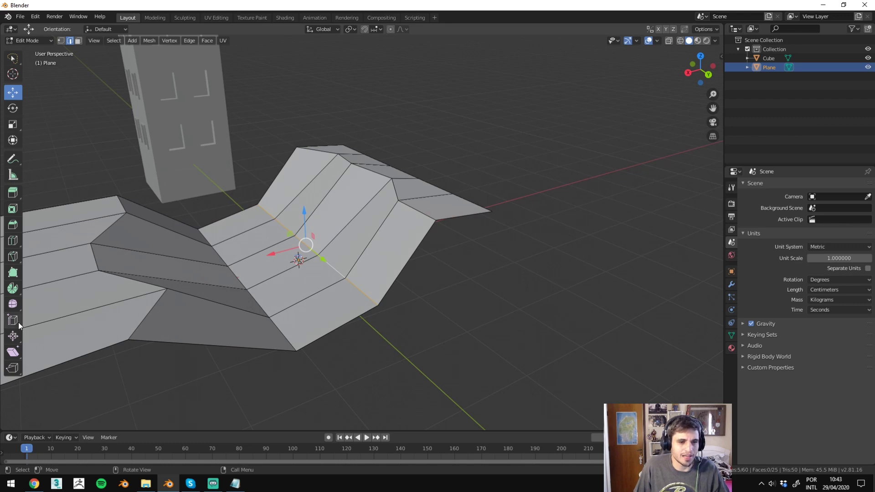
pyautogui.moveTo(392, 266); pyautogui.dragTo(324, 245, button='middle')
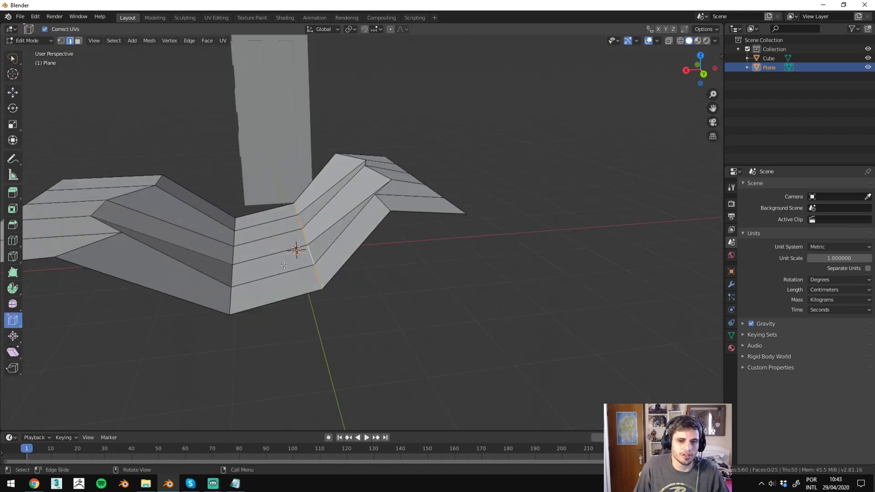
pyautogui.moveTo(307, 249); pyautogui.dragTo(342, 235)
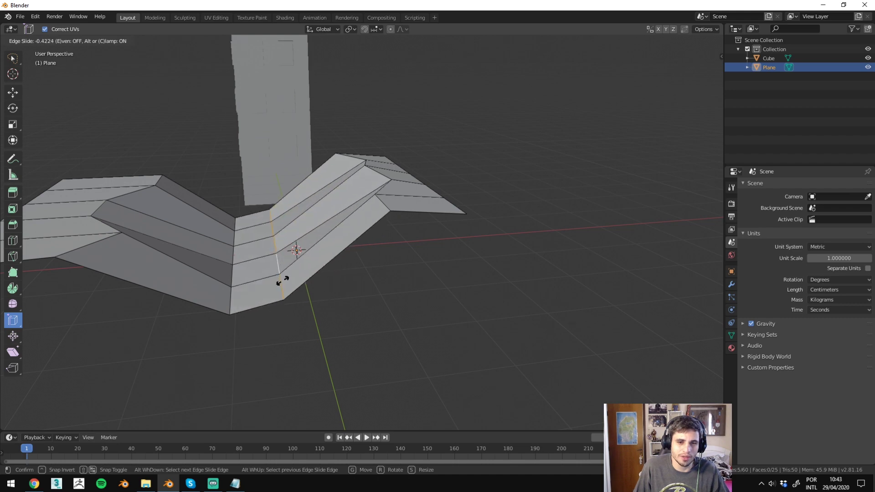
pyautogui.moveTo(305, 313); pyautogui.dragTo(235, 328)
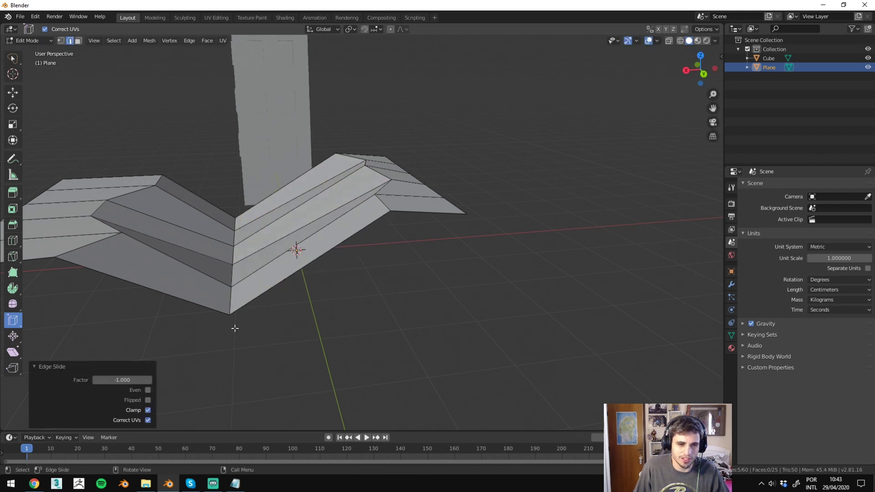
pyautogui.hotkey('ctrl', 'z')
pyautogui.click(18, 61)
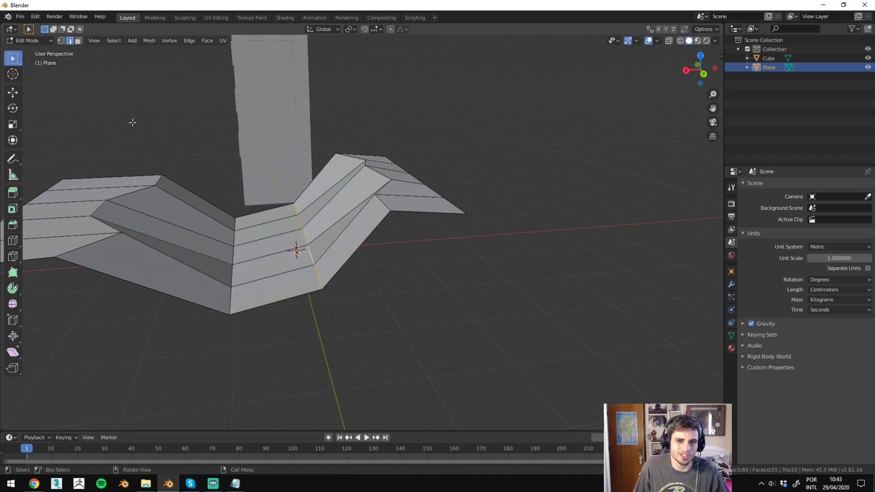
pyautogui.moveTo(132, 123); pyautogui.dragTo(379, 249, button='middle')
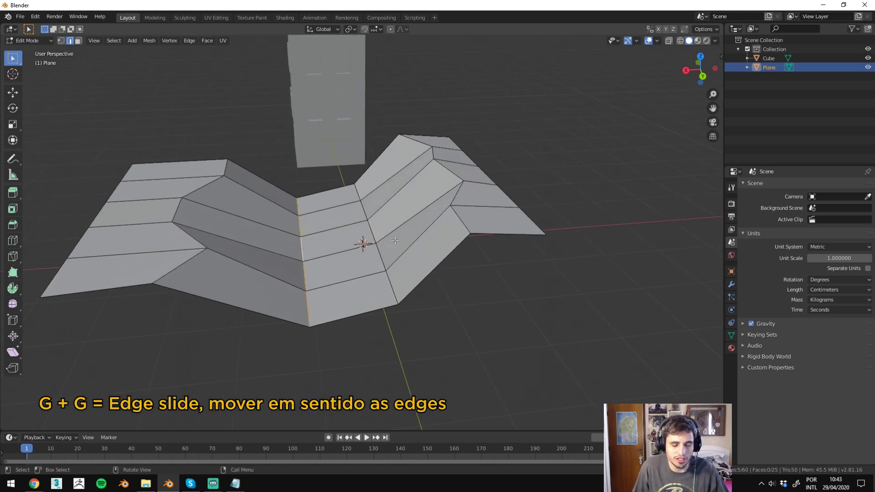
# Step: Edge-slide the fold loop, flipping its side with F, then enter the dumbbell cylinder's Edit Mode
pyautogui.press('g')
pyautogui.press('g')
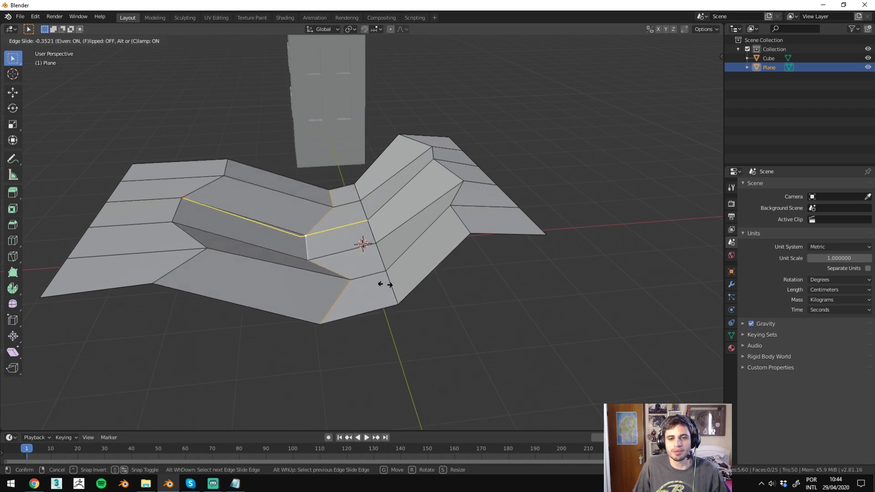
pyautogui.press('f')
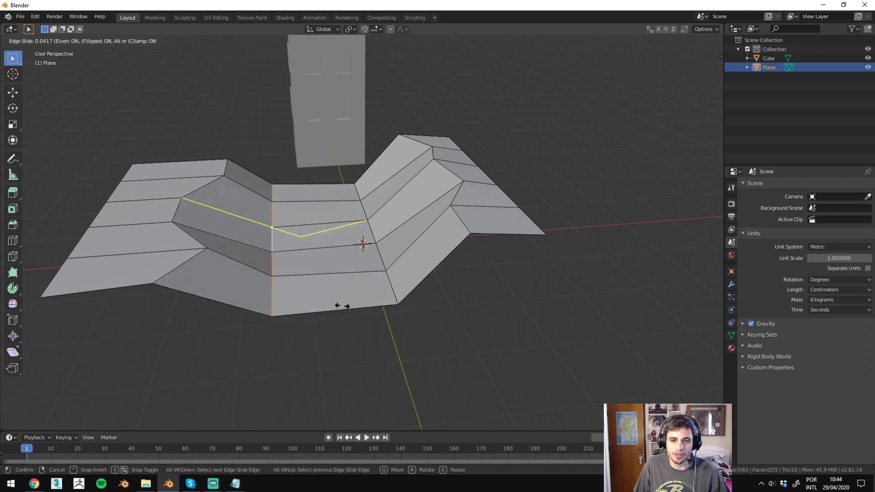
pyautogui.press('f')
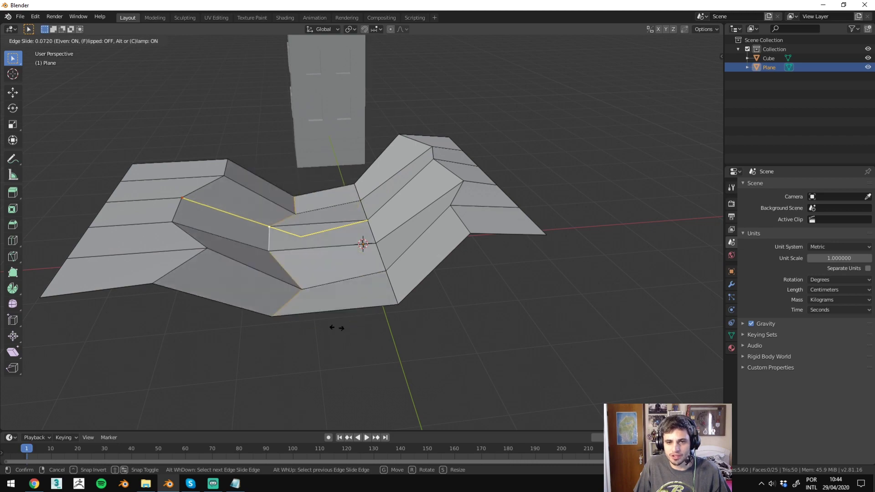
pyautogui.press('Print')
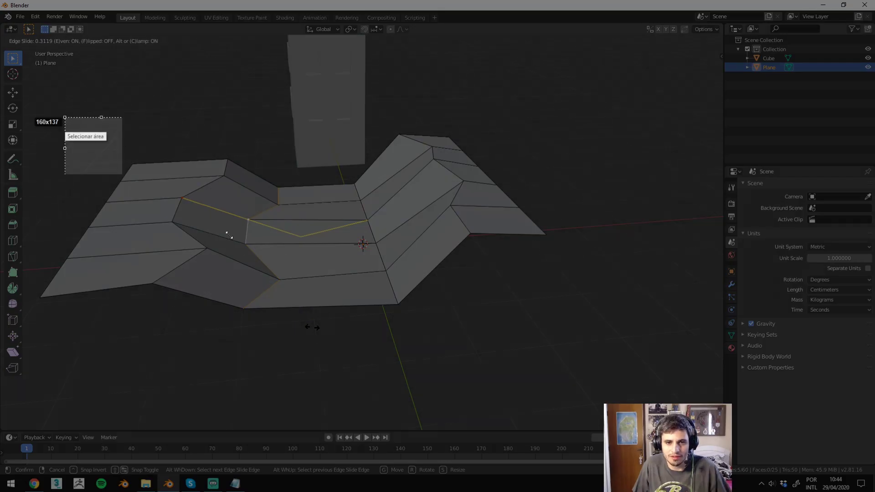
pyautogui.moveTo(64, 118); pyautogui.dragTo(682, 484)
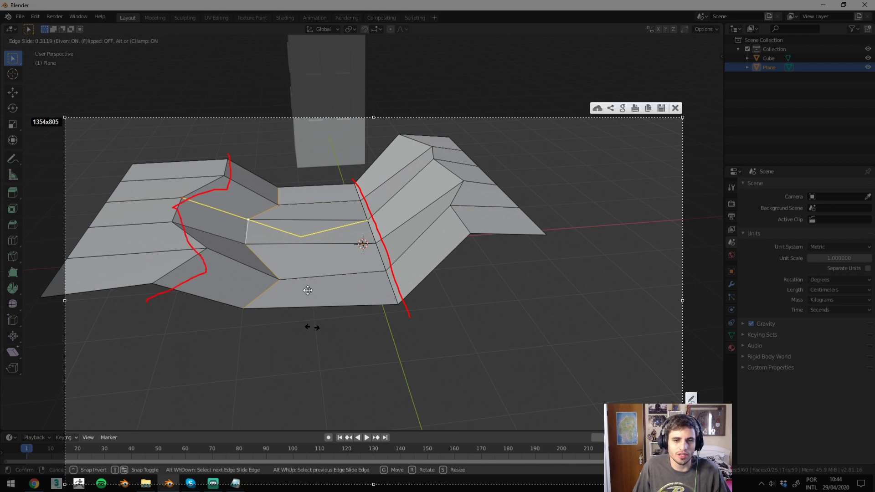
pyautogui.press('Escape')
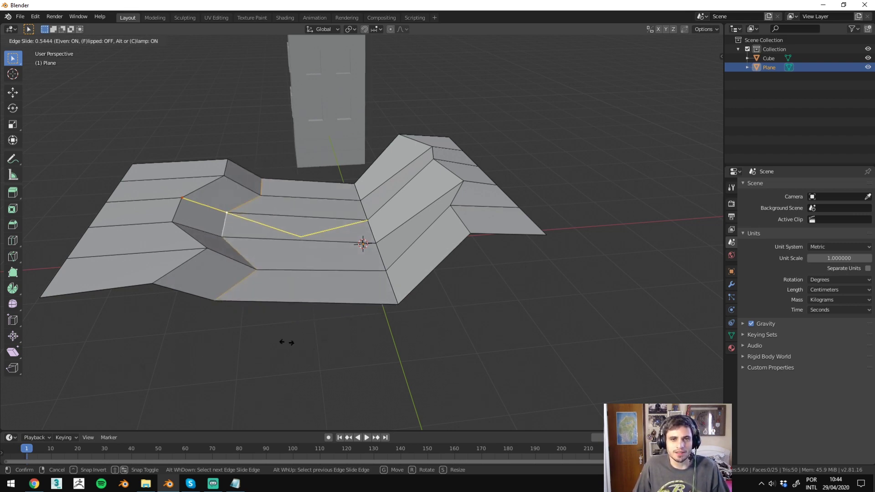
pyautogui.press('f')
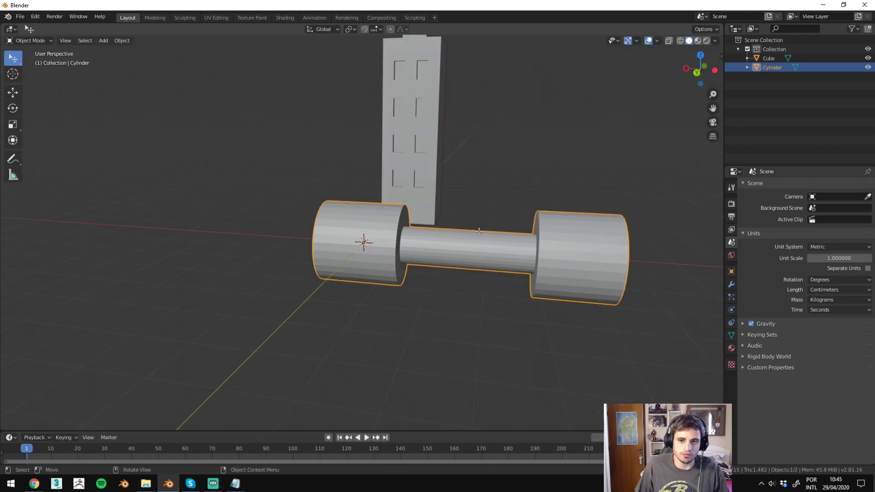
pyautogui.press('Tab')
pyautogui.keyDown('shift'); pyautogui.moveTo(479, 232); pyautogui.dragTo(239, 217, button='middle'); pyautogui.keyUp('shift')
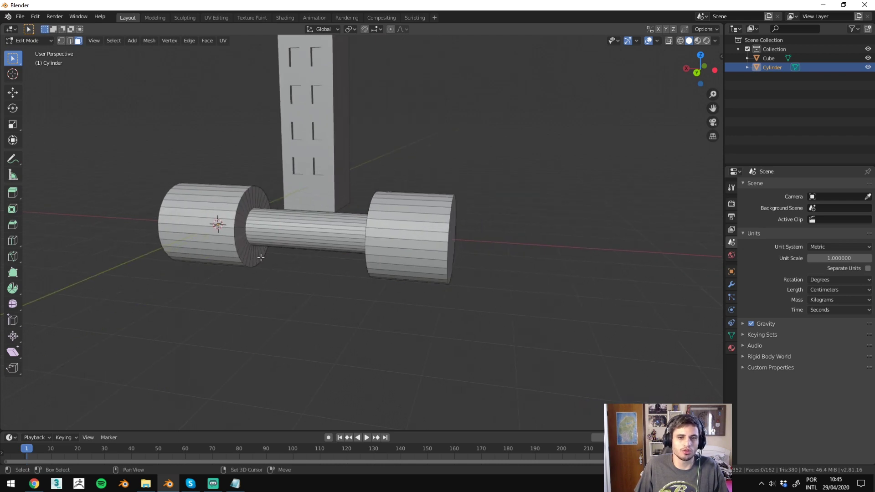
# Step: Select the dumbbell's middle face loop, then reselect the cylinder and re-enter Edit Mode
pyautogui.scroll(3, 261, 257)
pyautogui.keyDown('alt'); pyautogui.click(394, 287); pyautogui.keyUp('alt')
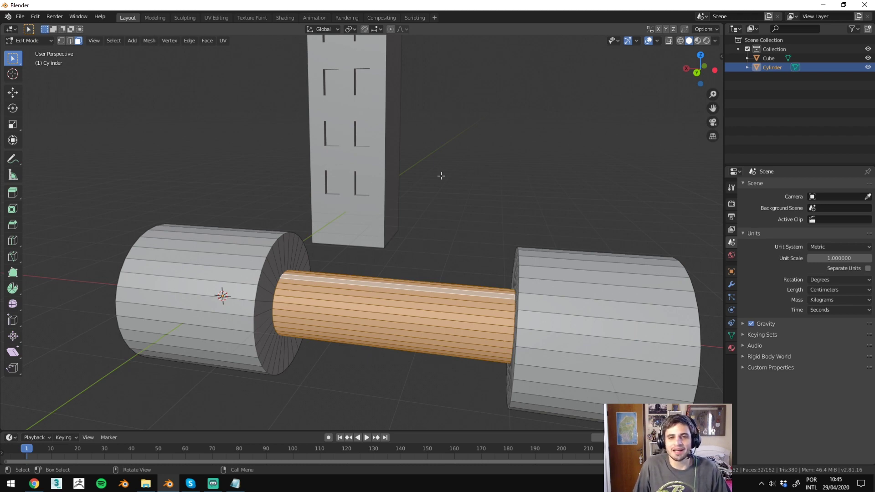
pyautogui.moveTo(453, 168)
pyautogui.mouseDown(button='middle')
pyautogui.moveTo(311, 156)
pyautogui.moveTo(546, 154)
pyautogui.moveTo(449, 142)
pyautogui.moveTo(617, 140)
pyautogui.moveTo(295, 132)
pyautogui.moveTo(564, 124)
pyautogui.moveTo(438, 235)
pyautogui.moveTo(302, 260)
pyautogui.moveTo(524, 306)
pyautogui.moveTo(303, 269)
pyautogui.moveTo(397, 249)
pyautogui.moveTo(319, 251)
pyautogui.moveTo(455, 255)
pyautogui.moveTo(328, 249)
pyautogui.moveTo(428, 244)
pyautogui.moveTo(417, 248)
pyautogui.moveTo(524, 259)
pyautogui.moveTo(469, 254)
pyautogui.moveTo(381, 141)
pyautogui.mouseUp(button='middle')
pyautogui.keyDown('alt'); pyautogui.click(428, 244); pyautogui.keyUp('alt')
pyautogui.press('Tab')
pyautogui.scroll(3, 378, 204)
pyautogui.click(414, 210)
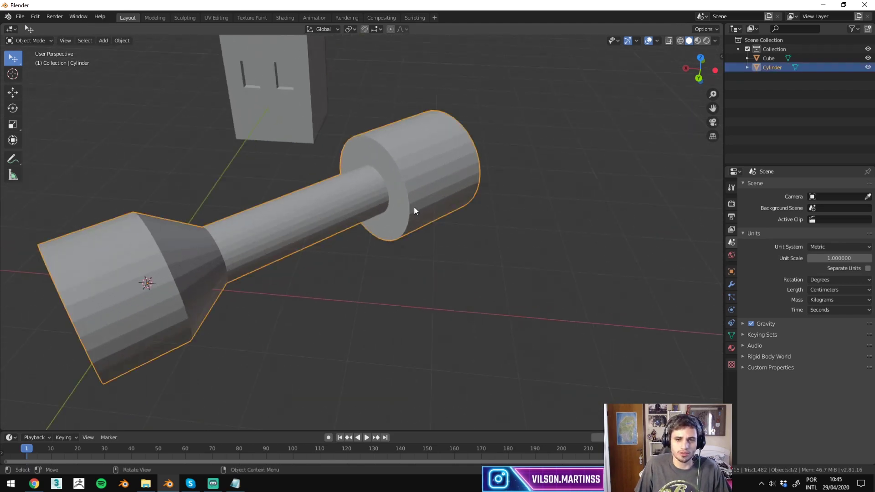
pyautogui.press('Tab')
# Step: Scale the middle bar thinner with S X after undoing an accidental enlargement
pyautogui.moveTo(413, 210)
pyautogui.mouseDown(button='middle')
pyautogui.moveTo(319, 218)
pyautogui.moveTo(364, 228)
pyautogui.moveTo(426, 275)
pyautogui.moveTo(484, 260)
pyautogui.mouseUp(button='middle')
pyautogui.moveTo(434, 285); pyautogui.dragTo(455, 279, button='middle')
pyautogui.press('s')
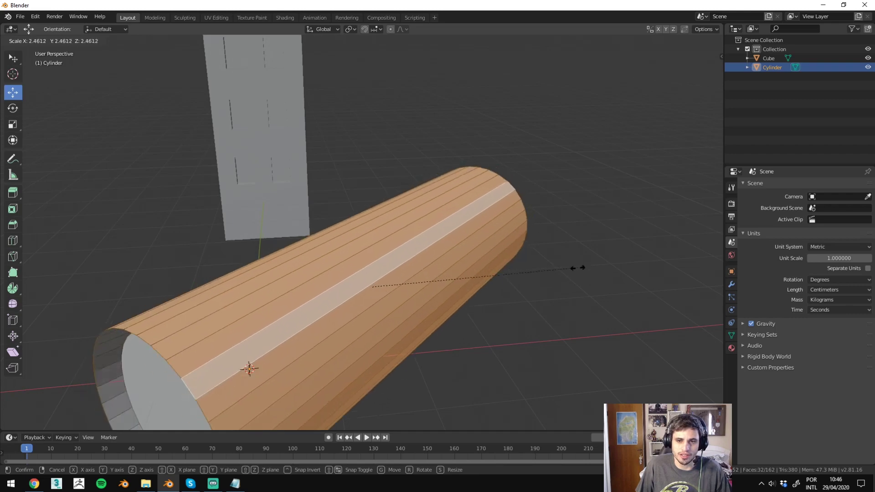
pyautogui.click(543, 285)
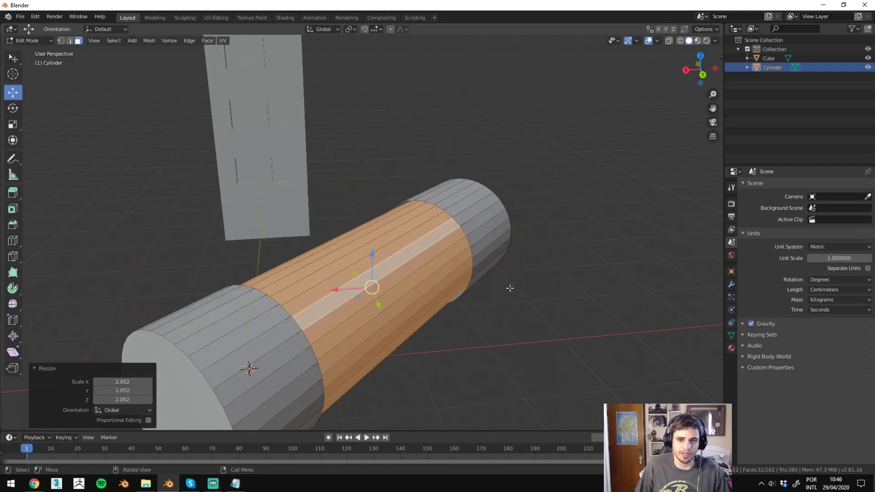
pyautogui.hotkey('ctrl', 'z')
pyautogui.press('s')
pyautogui.press('x')
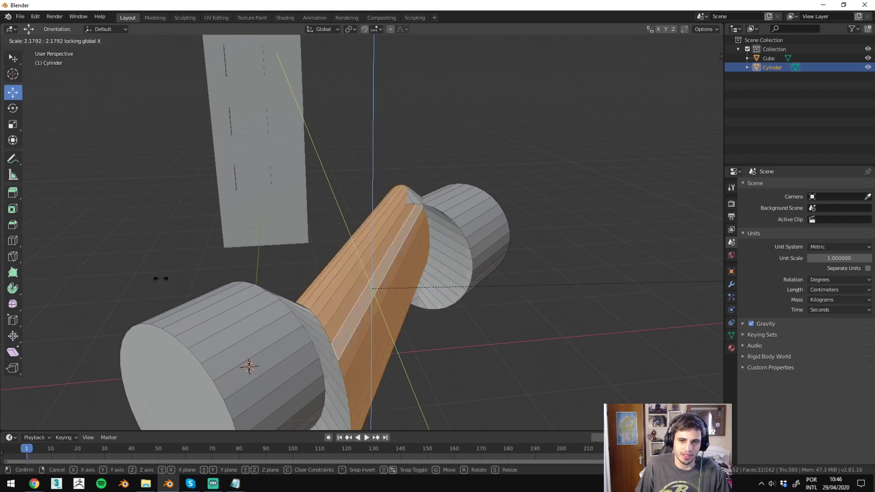
pyautogui.click(348, 164)
pyautogui.moveTo(347, 164)
pyautogui.mouseDown(button='middle')
pyautogui.moveTo(453, 191)
pyautogui.moveTo(346, 215)
pyautogui.moveTo(414, 227)
pyautogui.mouseUp(button='middle')
pyautogui.press('Tab')
pyautogui.hotkey('shift', 'd')
pyautogui.press('z')
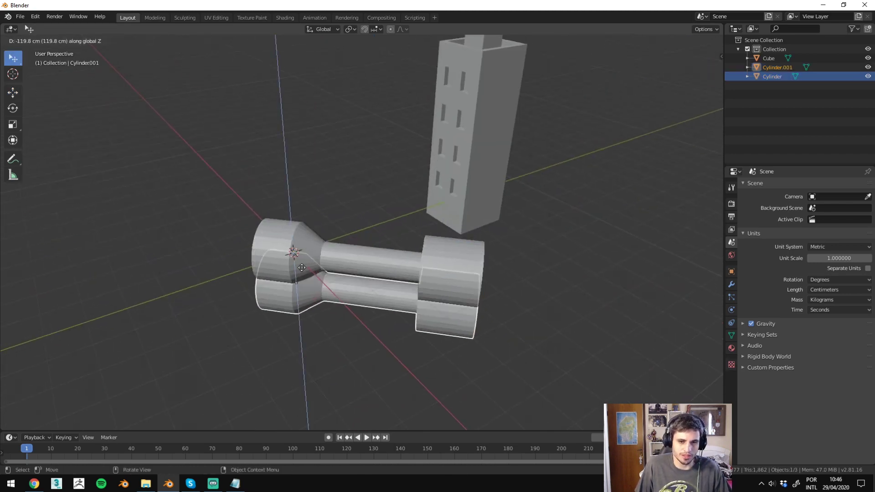
pyautogui.press('x')
pyautogui.click(160, 276)
pyautogui.press('r')
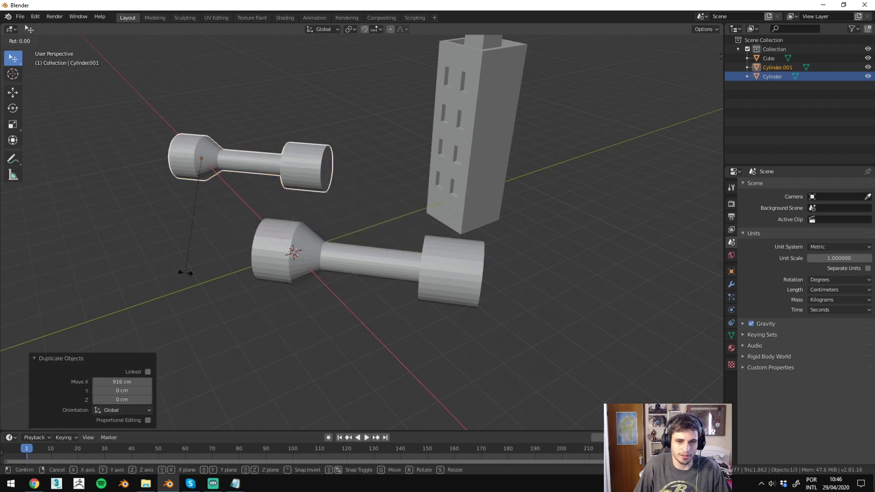
pyautogui.click(185, 273)
pyautogui.scroll(3, 248, 263)
pyautogui.moveTo(248, 263); pyautogui.dragTo(208, 130, button='middle')
pyautogui.press('Tab')
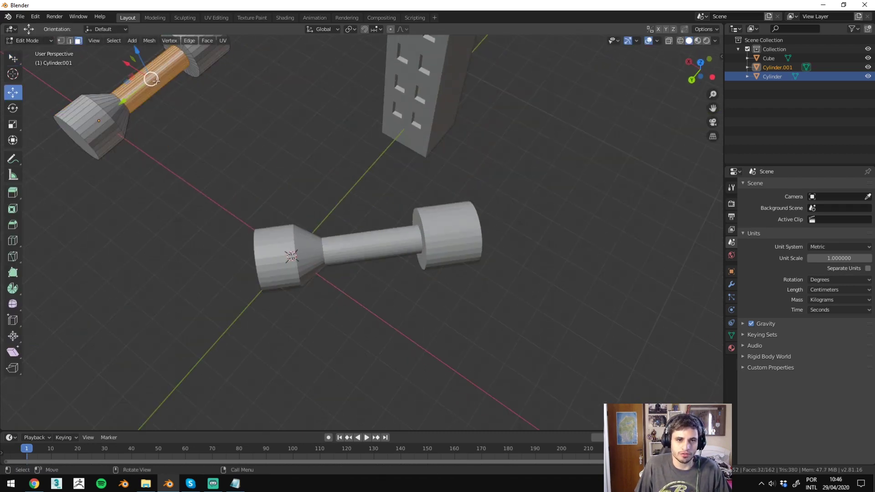
pyautogui.scroll(-4, 261, 112)
pyautogui.moveTo(261, 112); pyautogui.dragTo(342, 118, button='middle')
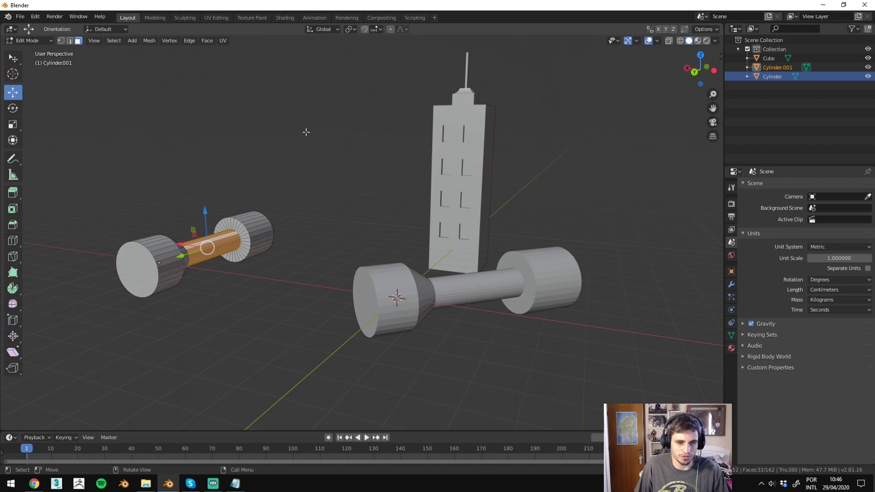
pyautogui.press('s')
pyautogui.hotkey('shift', 'y')
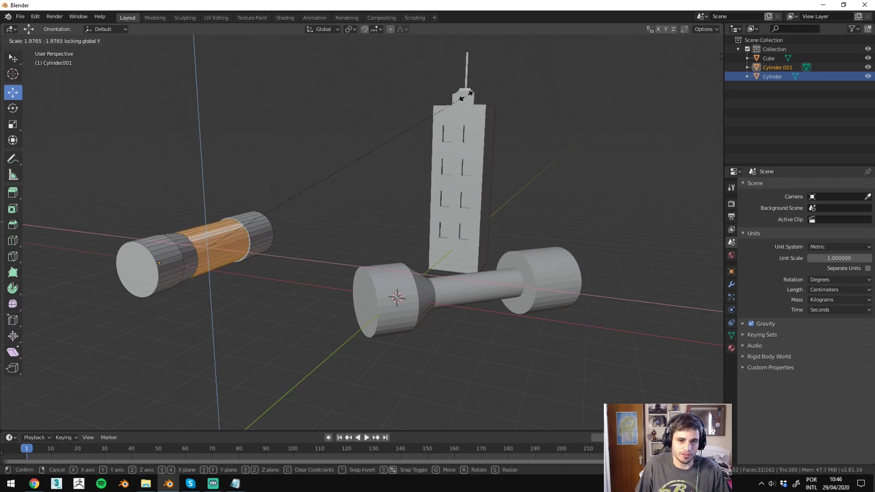
pyautogui.click(373, 178)
pyautogui.press('Tab')
pyautogui.press('Delete')
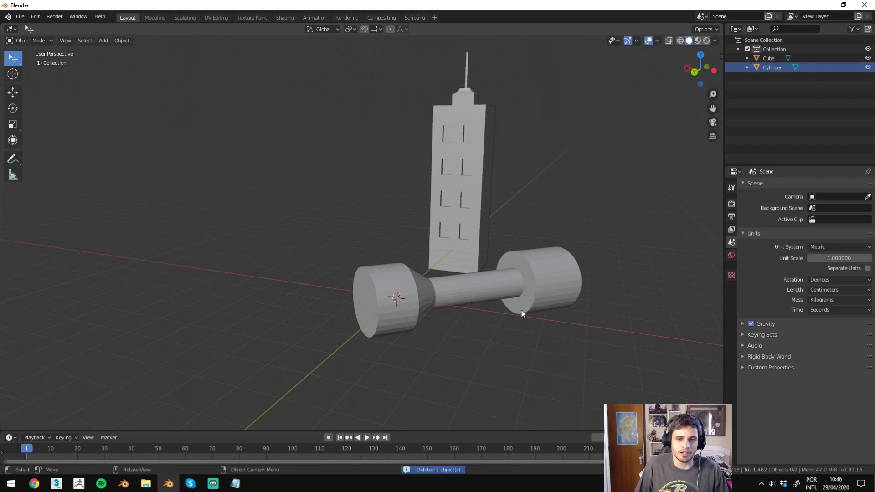
pyautogui.click(521, 309)
# Step: Thicken the middle bar to 1.592 with S Shift+X, keeping its length fixed
pyautogui.press('KP_Decimal')
pyautogui.moveTo(470, 181)
pyautogui.mouseDown(button='middle')
pyautogui.moveTo(365, 250)
pyautogui.moveTo(312, 238)
pyautogui.moveTo(332, 192)
pyautogui.moveTo(345, 241)
pyautogui.moveTo(367, 240)
pyautogui.mouseUp(button='middle')
pyautogui.press('Tab')
pyautogui.press('s')
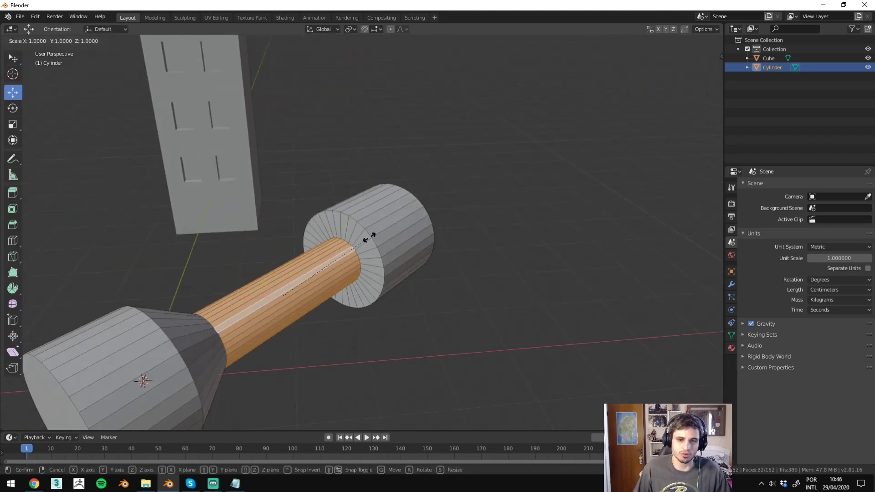
pyautogui.hotkey('shift', 'x')
pyautogui.click(492, 175)
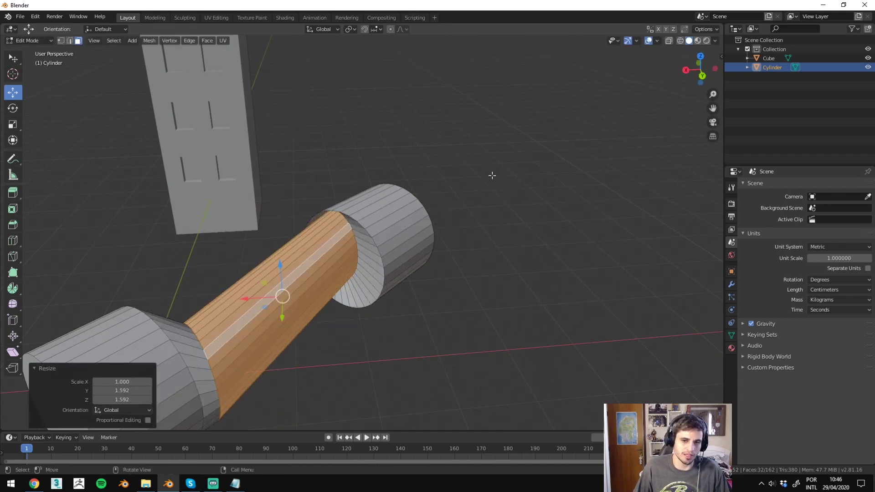
pyautogui.moveTo(275, 194)
pyautogui.mouseDown(button='middle')
pyautogui.moveTo(468, 170)
pyautogui.moveTo(609, 117)
pyautogui.moveTo(515, 141)
pyautogui.mouseUp(button='middle')
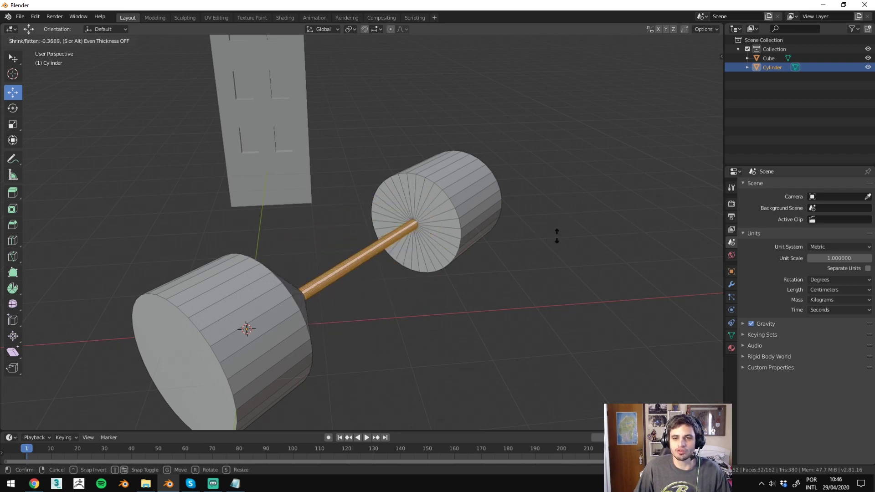
pyautogui.click(566, 221)
# Step: Shrink/fatten the rod into a barrel with Alt+S, then undo it
pyautogui.scroll(5, 619, 91)
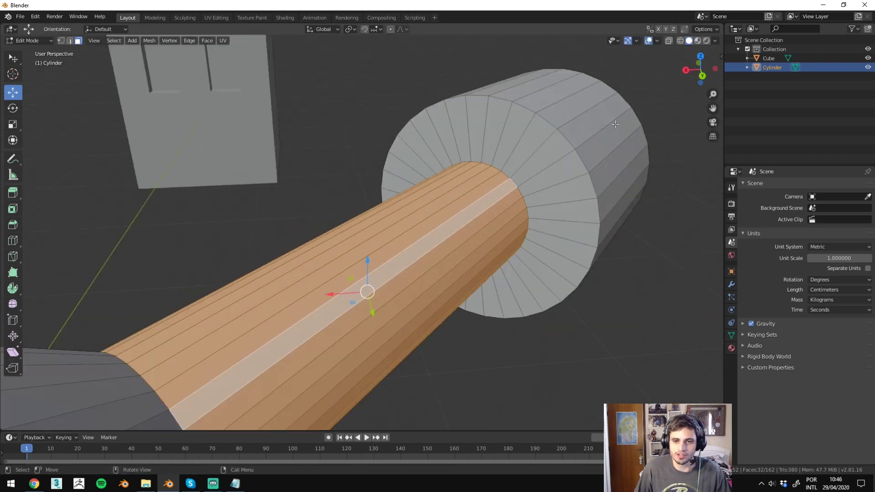
pyautogui.scroll(-5, 490, 209)
pyautogui.moveTo(557, 186)
pyautogui.mouseDown(button='middle')
pyautogui.moveTo(429, 186)
pyautogui.moveTo(590, 185)
pyautogui.mouseUp(button='middle')
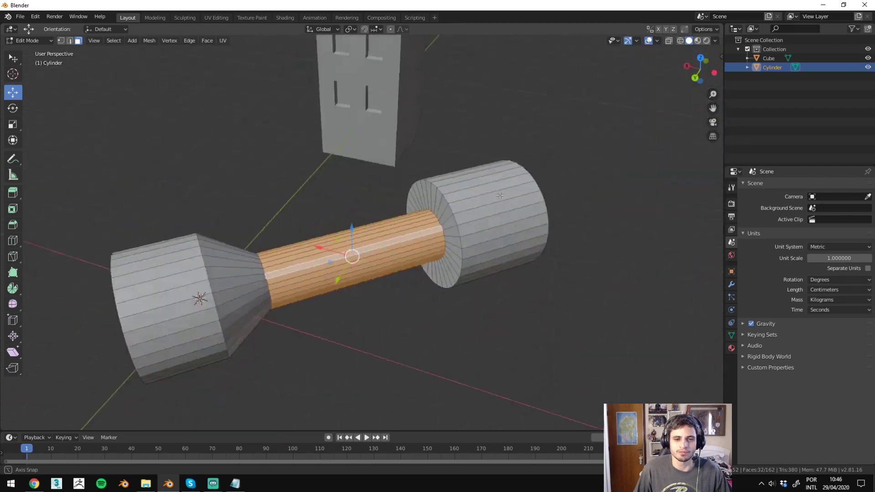
pyautogui.hotkey('alt', 's')
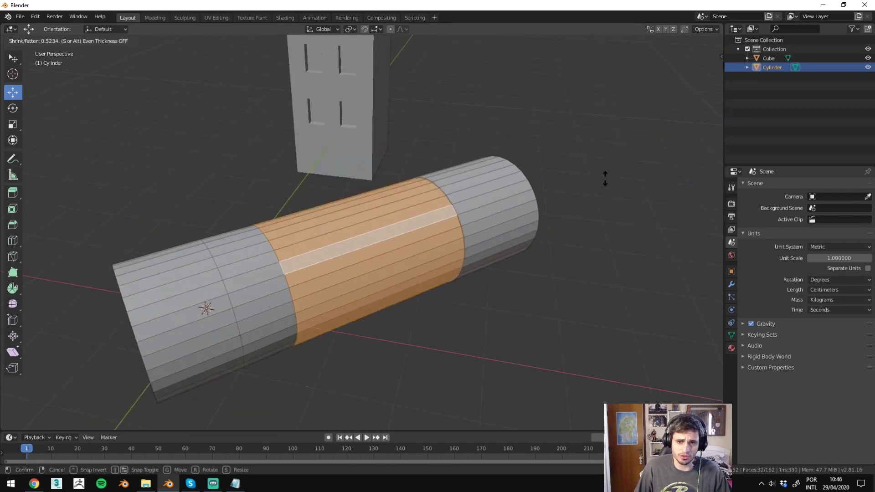
pyautogui.click(611, 150)
pyautogui.hotkey('ctrl', 'z')
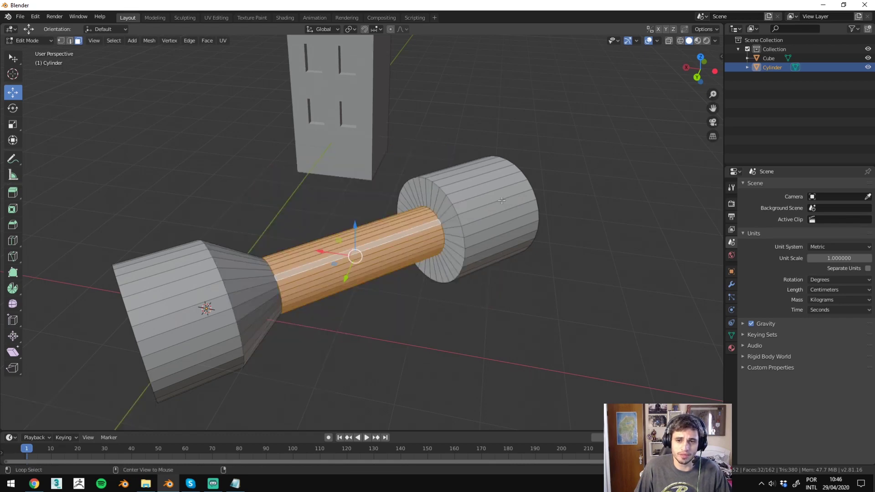
# Step: Select the right end cap's face ring and shrink/fatten it with Alt+S
pyautogui.keyDown('alt'); pyautogui.click(458, 214); pyautogui.keyUp('alt')
pyautogui.scroll(3, 491, 208)
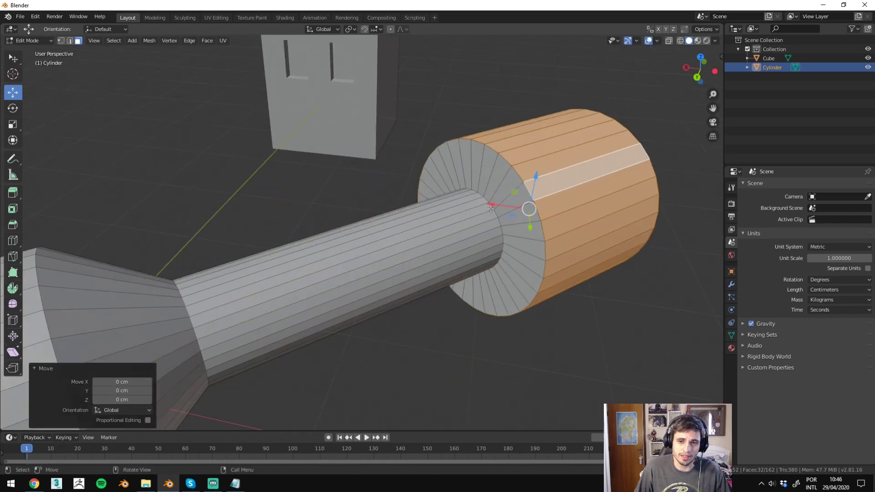
pyautogui.click(511, 185)
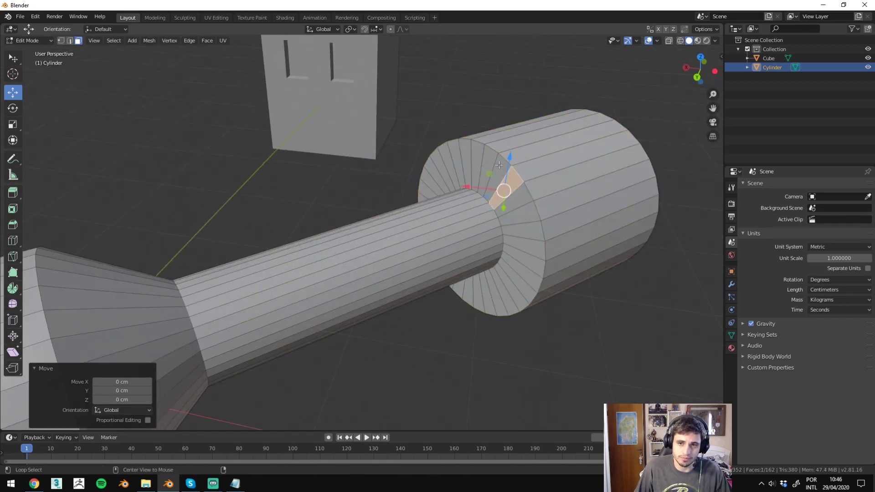
pyautogui.keyDown('alt'); pyautogui.click(498, 165); pyautogui.keyUp('alt')
pyautogui.hotkey('alt', 's')
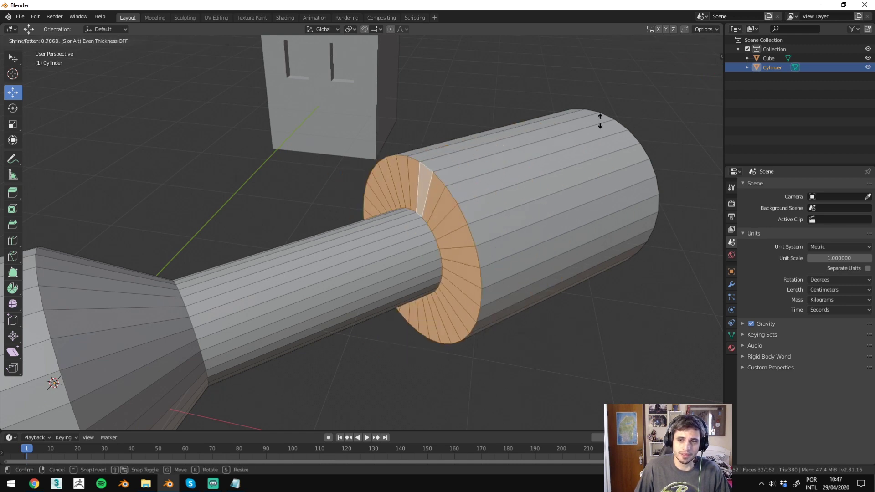
pyautogui.click(599, 121)
# Step: Fatten the whole right end cylinder, then try fattening both ends and cancel
pyautogui.hotkey('ctrl', 'l')
pyautogui.hotkey('alt', 's')
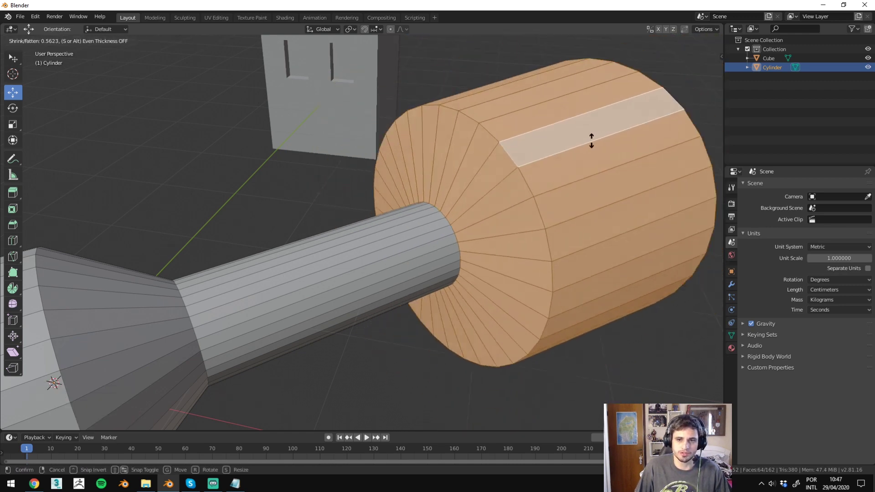
pyautogui.click(591, 137)
pyautogui.scroll(-4, 383, 198)
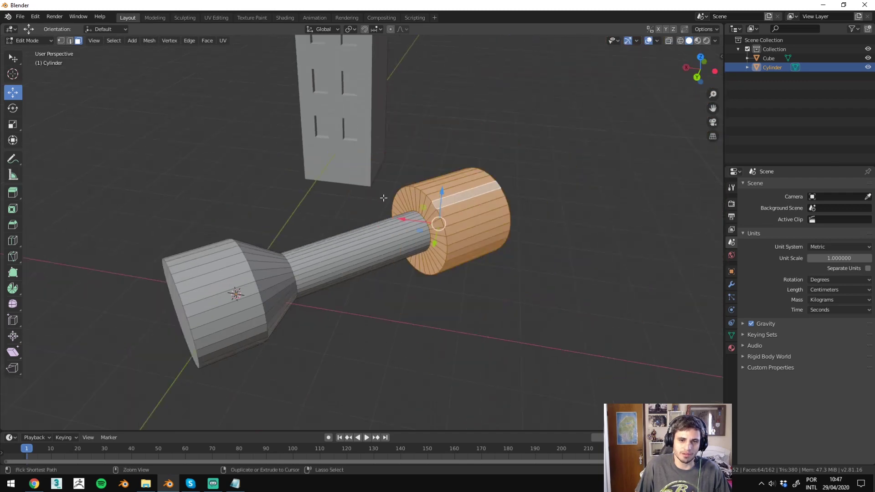
pyautogui.press('l')
pyautogui.hotkey('alt', 's')
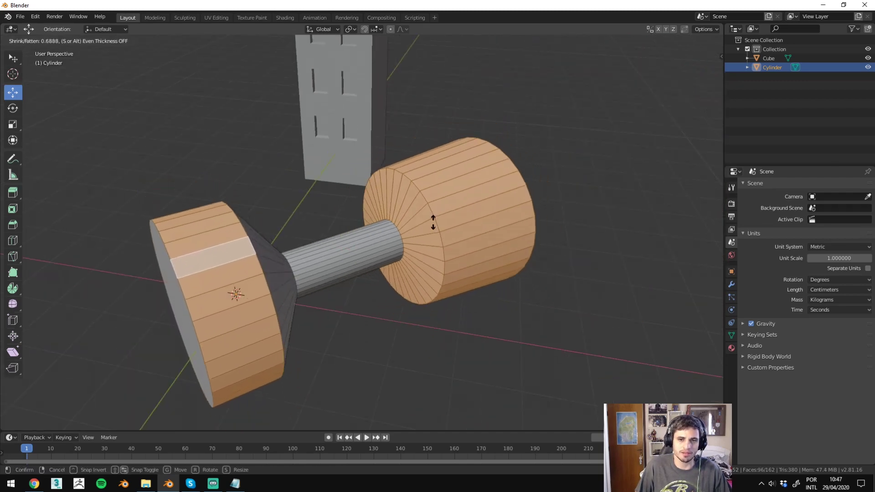
pyautogui.rightClick(494, 190)
# Step: Return to Object Mode, delete the cylinder and add a new cube
pyautogui.press('Tab')
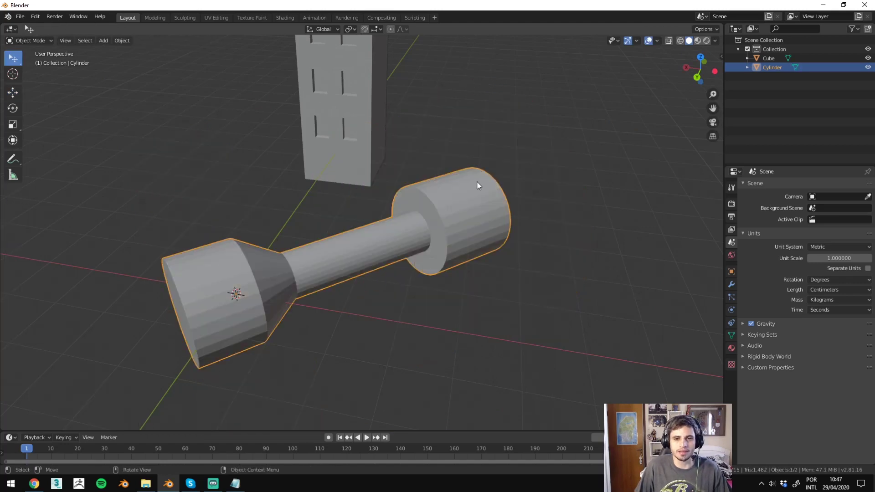
pyautogui.press('Delete')
pyautogui.hotkey('shift', 'a')
pyautogui.click(403, 253)
# Step: Edit the new cube in back orthographic view, testing and undoing a move
pyautogui.press('Tab')
pyautogui.press('ctrl+KP_1')
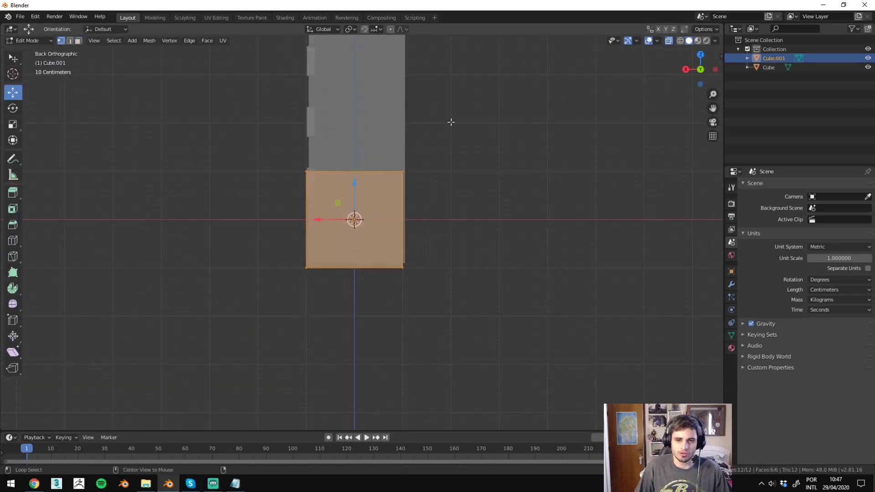
pyautogui.press('g')
pyautogui.click(385, 248)
pyautogui.hotkey('ctrl', 'z')
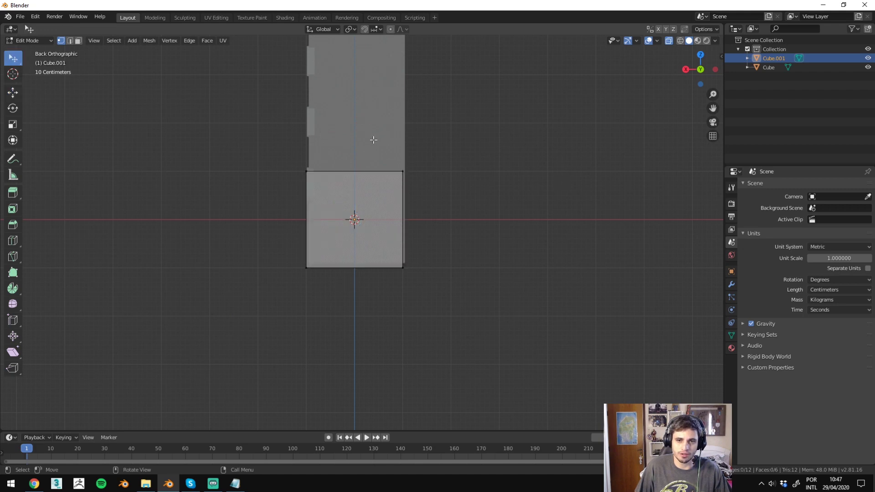
# Step: Stretch the cube's right face outward along X into a wide block
pyautogui.click(13, 58)
pyautogui.click(12, 93)
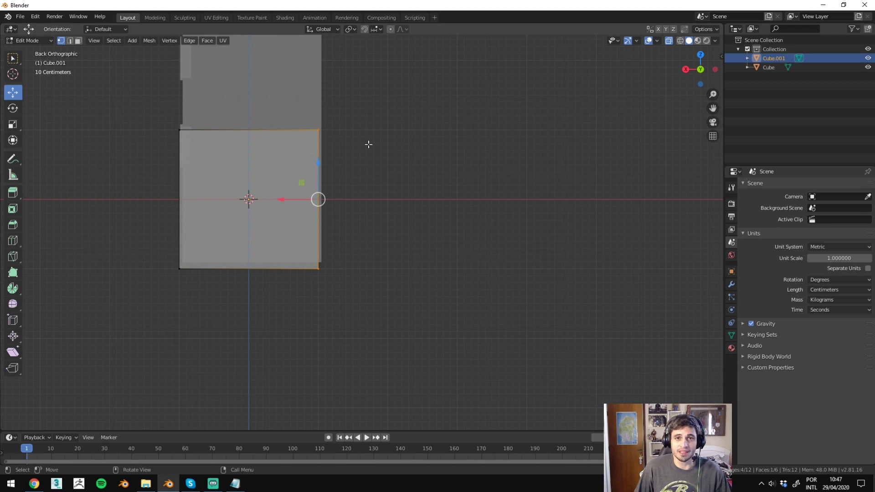
pyautogui.moveTo(293, 199); pyautogui.dragTo(503, 197)
pyautogui.keyDown('ctrl'); pyautogui.scroll(-2, 477, 151); pyautogui.keyUp('ctrl')
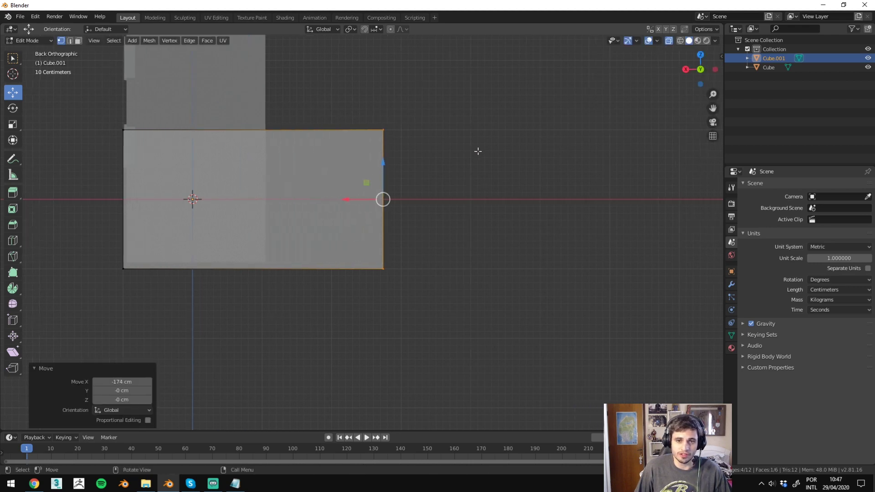
pyautogui.scroll(-3, 446, 168)
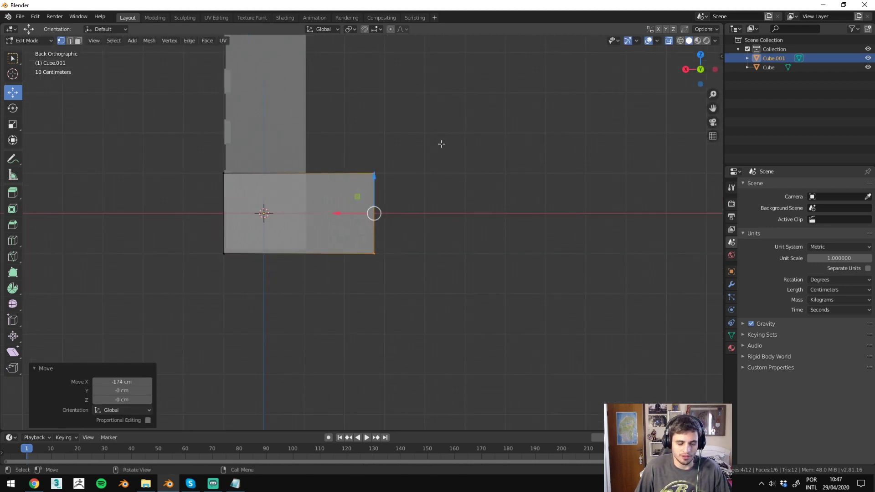
# Step: Rotate the right edge 64.1° and extrude the slanted face into a long slab
pyautogui.press('r')
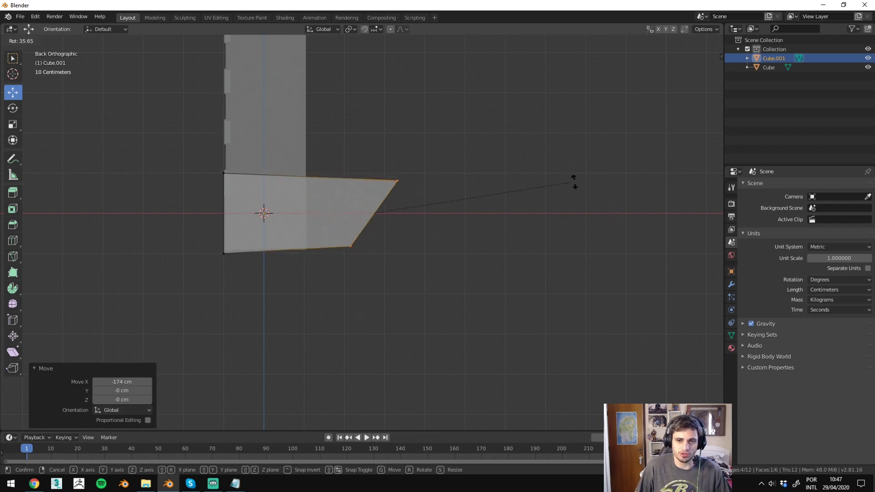
pyautogui.click(593, 282)
pyautogui.press('g')
pyautogui.press('z')
pyautogui.press('z')
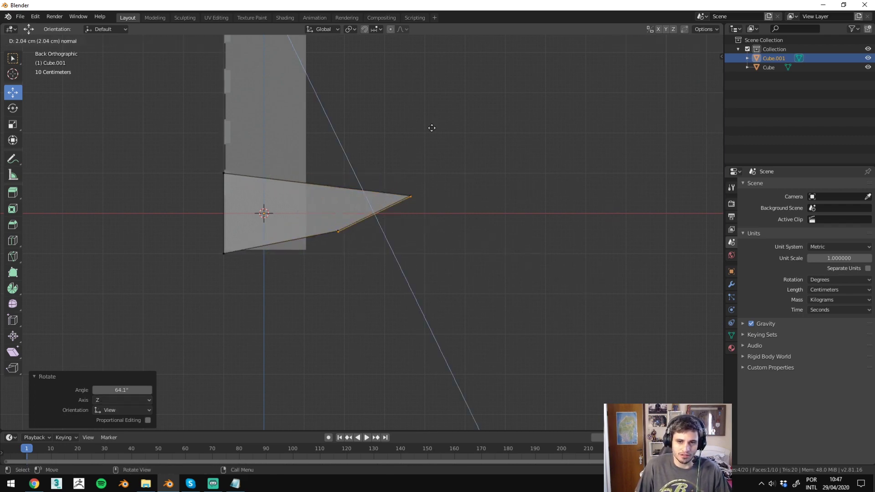
pyautogui.click(403, 203)
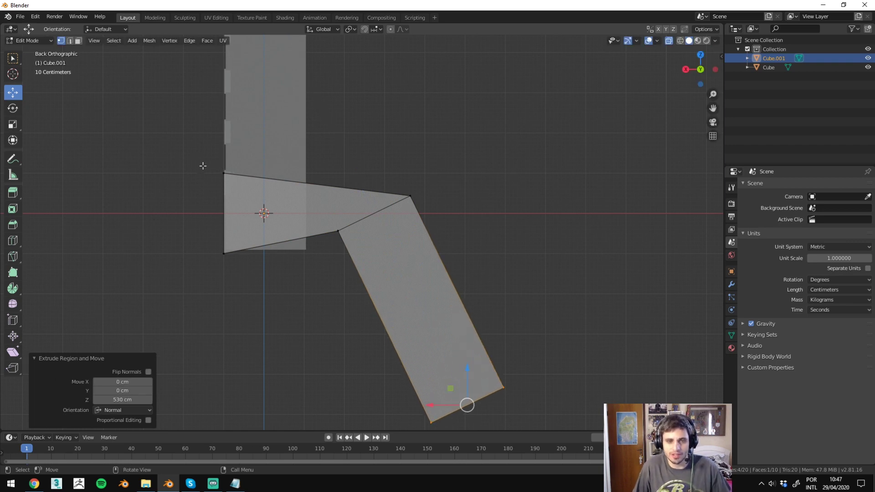
# Step: Screen-capture the slab, then undo the rotated extrusion back to a plain block
pyautogui.press('Print')
pyautogui.moveTo(142, 102); pyautogui.dragTo(704, 490)
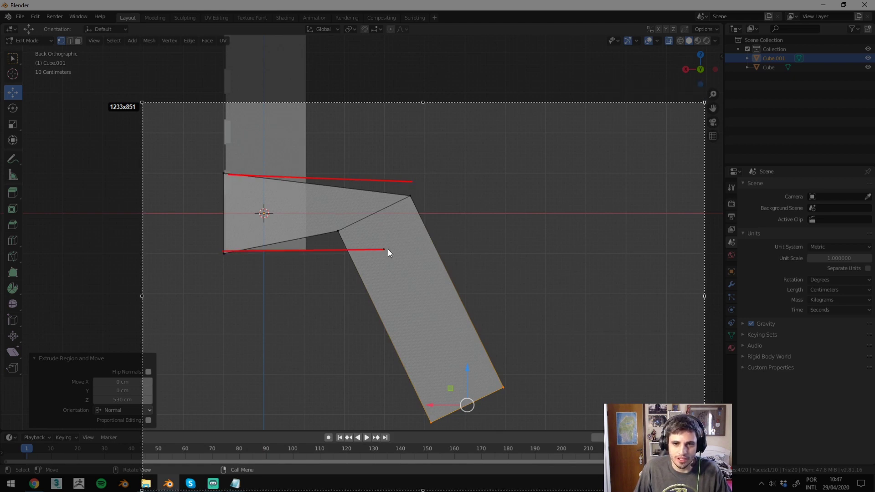
pyautogui.moveTo(330, 251); pyautogui.dragTo(335, 252)
pyautogui.moveTo(335, 251)
pyautogui.mouseDown()
pyautogui.moveTo(418, 183)
pyautogui.moveTo(411, 428)
pyautogui.mouseUp()
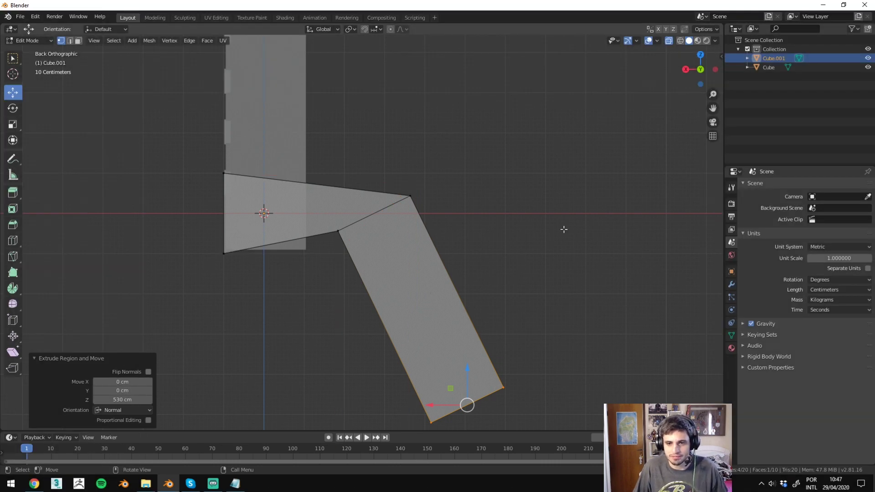
pyautogui.hotkey('ctrl', 'z')
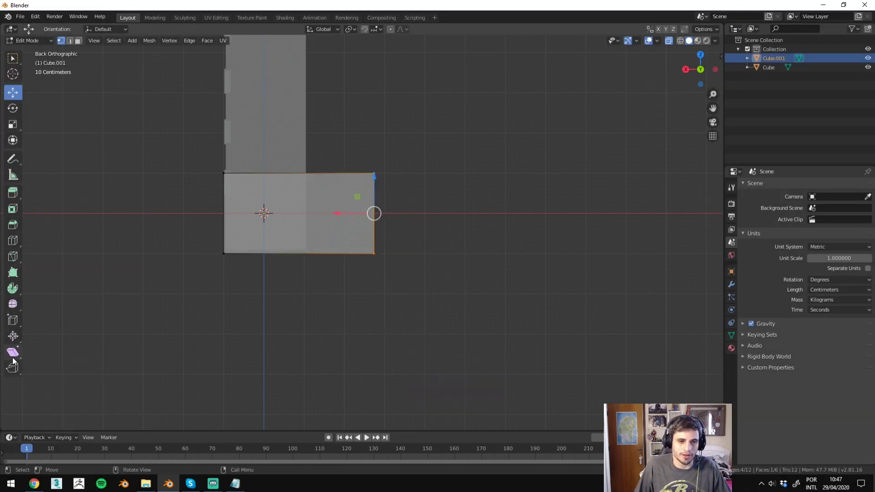
# Step: Shear the block's right side to a slant of 1.214
pyautogui.click(14, 353)
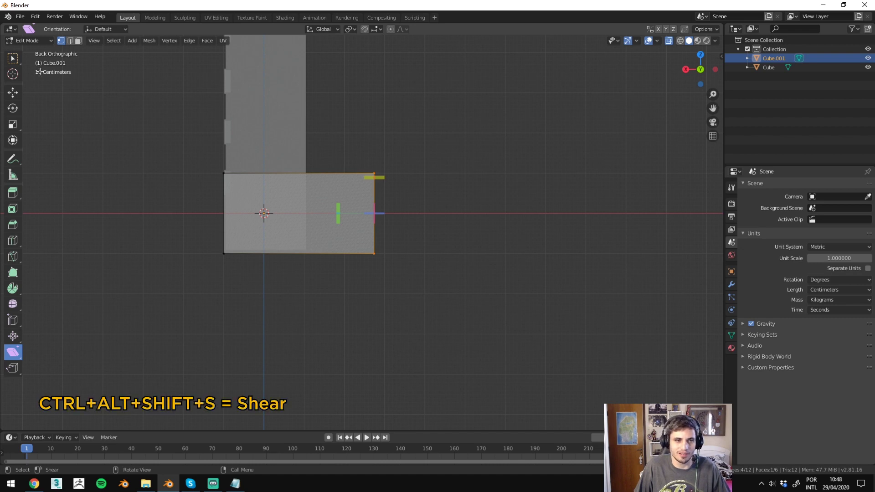
pyautogui.click(16, 64)
pyautogui.hotkey('ctrl', 'alt', 'shift', 's')
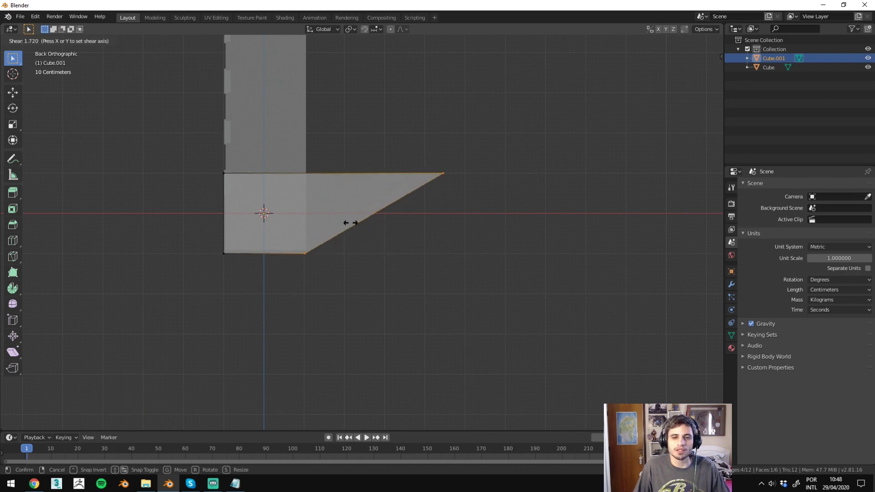
pyautogui.click(169, 249)
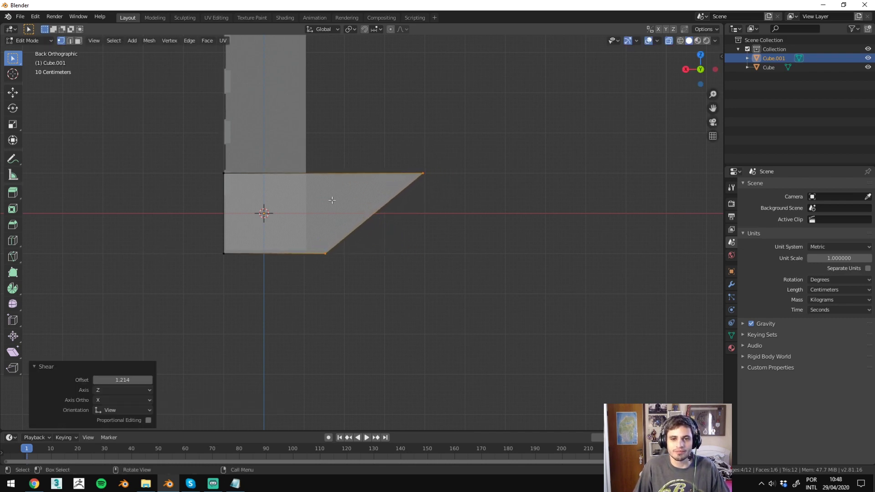
# Step: Extrude the slanted face outward and rotate it about 41.5°
pyautogui.press('e')
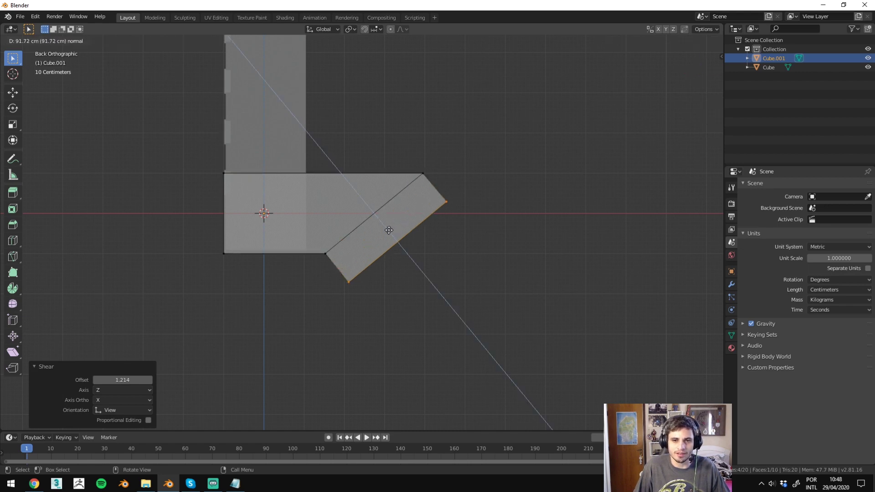
pyautogui.click(391, 230)
pyautogui.press('r')
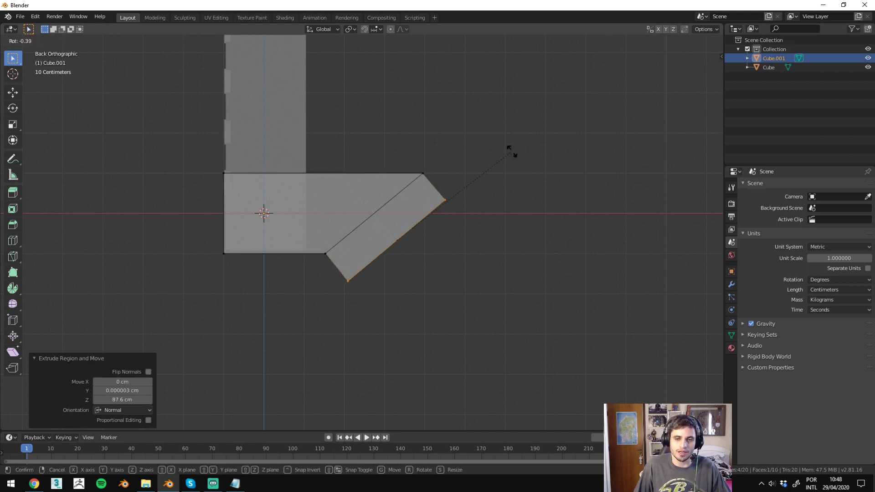
pyautogui.press('z')
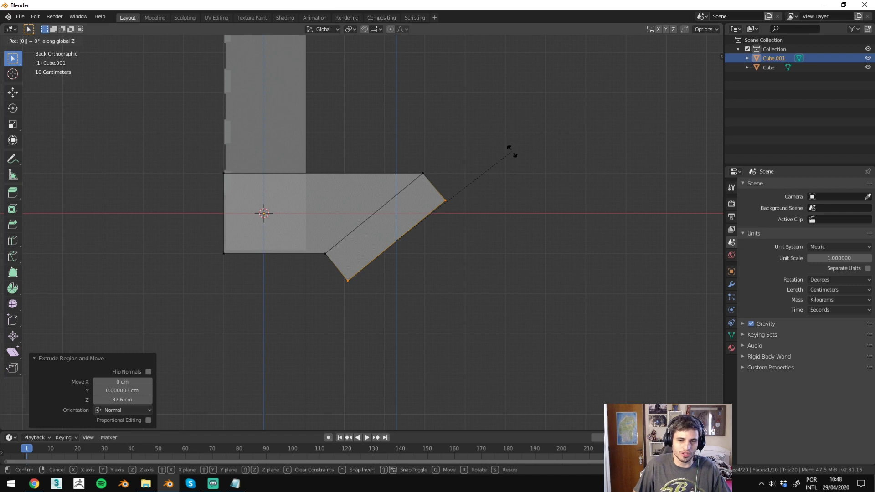
pyautogui.press('z')
pyautogui.press('z')
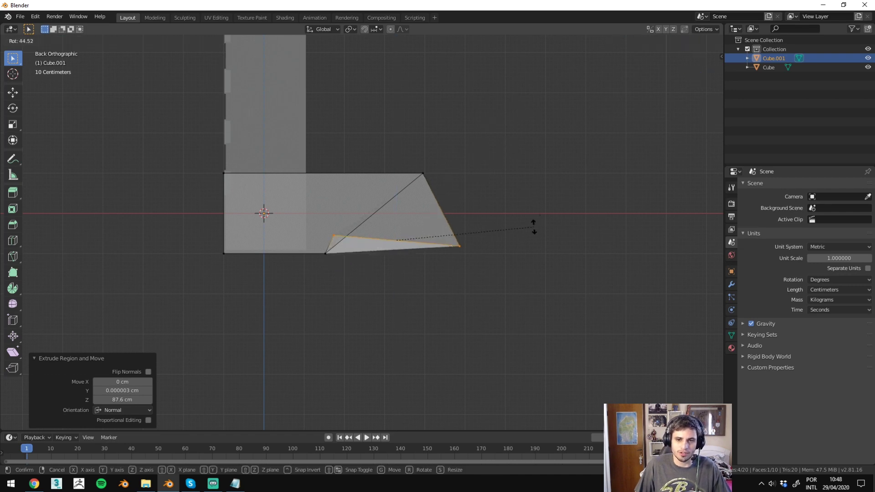
pyautogui.click(534, 225)
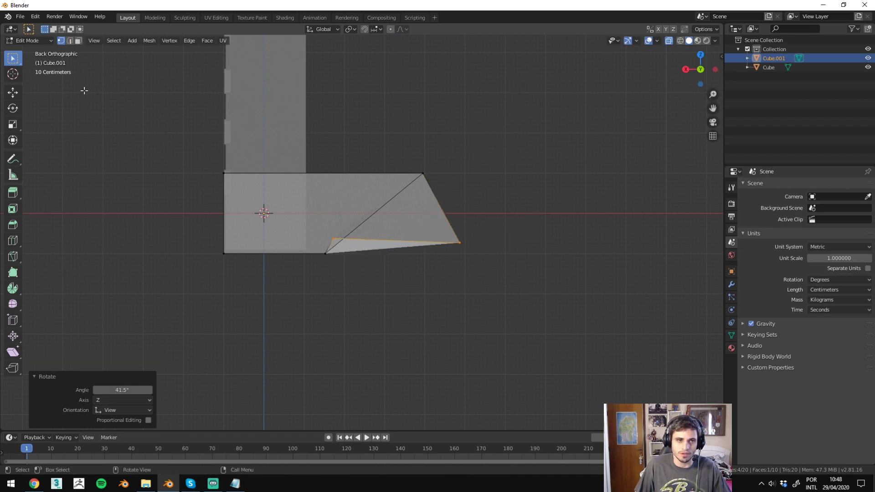
# Step: Pull the face down to lengthen the leg, then undo the face moves
pyautogui.click(12, 94)
pyautogui.moveTo(397, 214)
pyautogui.mouseDown()
pyautogui.moveTo(389, 414)
pyautogui.moveTo(432, 50)
pyautogui.mouseUp()
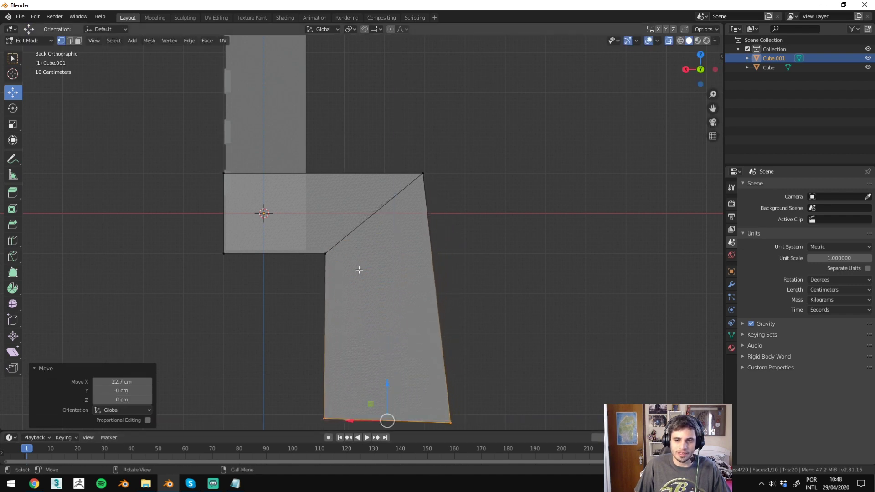
pyautogui.hotkey('ctrl', 'z')
pyautogui.moveTo(440, 224)
pyautogui.keyDown('shift'); pyautogui.mouseDown(button='middle')
pyautogui.moveTo(410, 152)
pyautogui.moveTo(459, 214)
pyautogui.mouseUp(button='middle'); pyautogui.keyUp('shift')
pyautogui.hotkey('ctrl', 'z')
pyautogui.hotkey('ctrl', 'z')
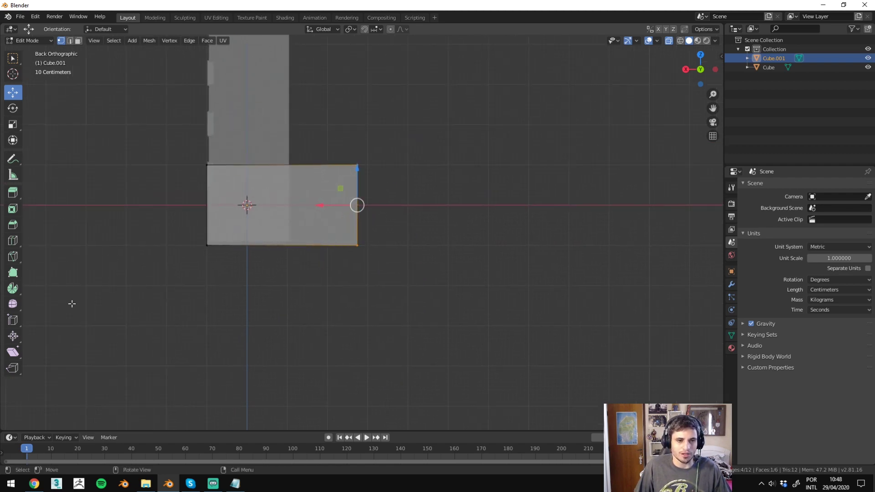
# Step: Shear the block's end face with offset -1 to cut a 45° miter
pyautogui.click(15, 339)
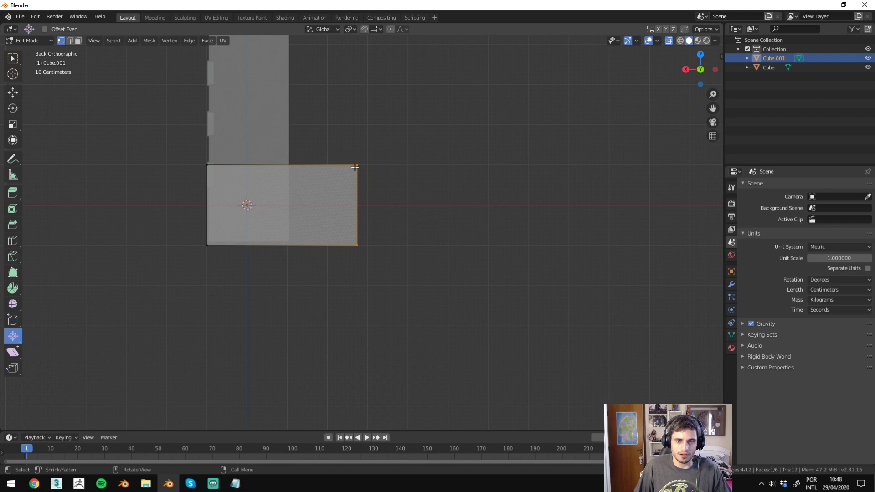
pyautogui.moveTo(355, 167); pyautogui.dragTo(488, 246)
pyautogui.press('Escape')
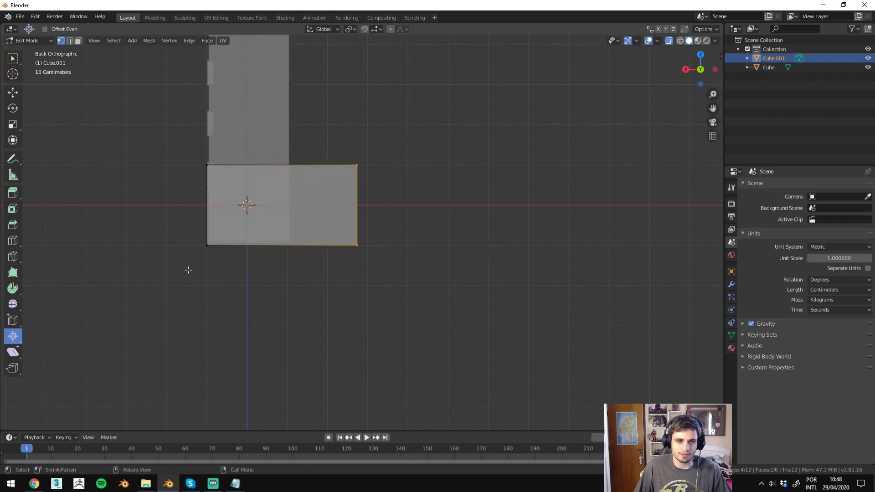
pyautogui.click(19, 350)
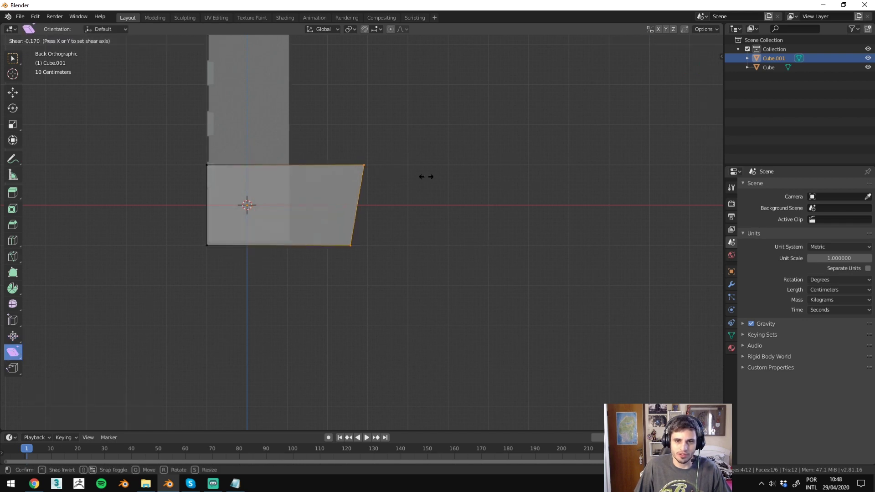
pyautogui.moveTo(359, 171); pyautogui.dragTo(438, 178)
pyautogui.click(97, 380)
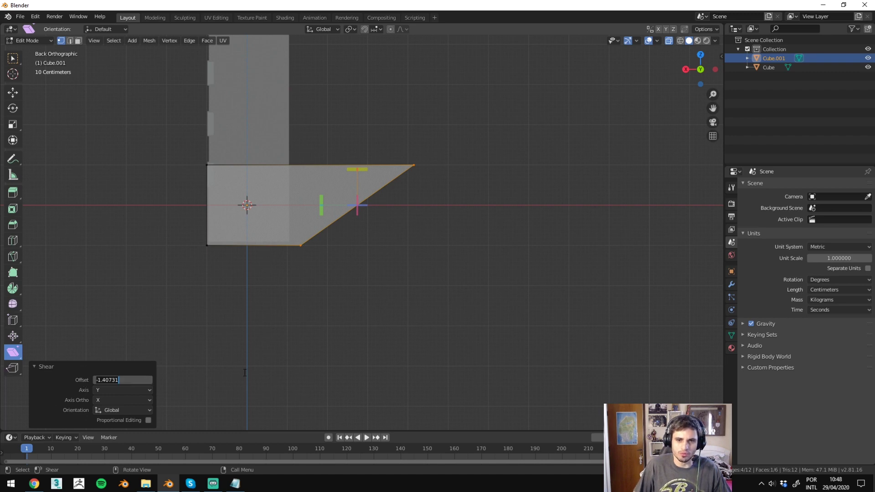
pyautogui.write('1')
pyautogui.press('Return')
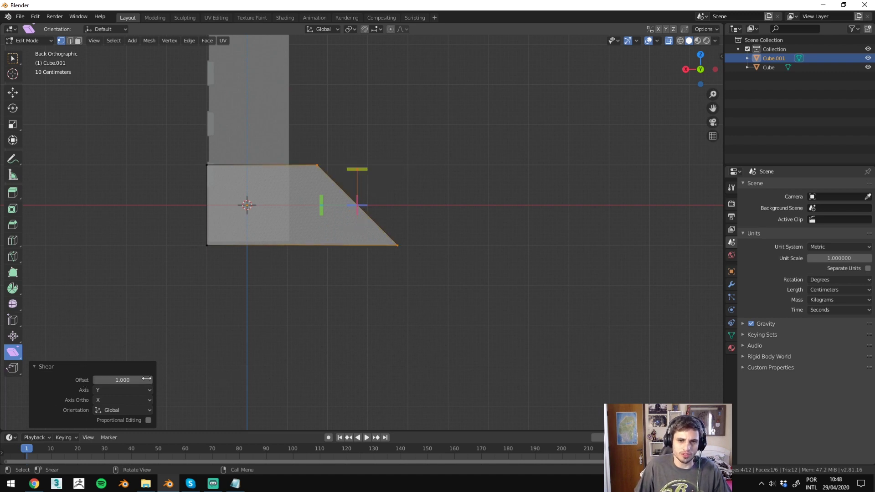
pyautogui.click(146, 378)
pyautogui.write('-1.000')
pyautogui.press('Return')
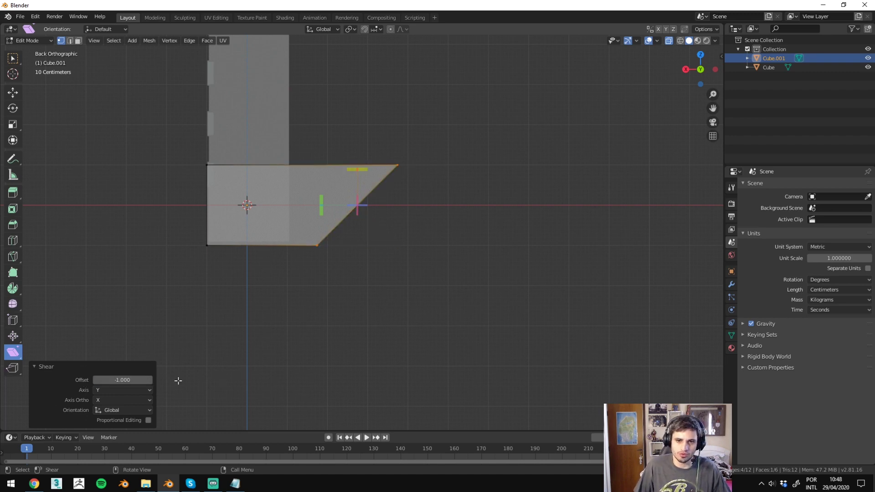
# Step: Extrude the slanted face downward and flatten its bottom by scaling Z to 0
pyautogui.click(12, 62)
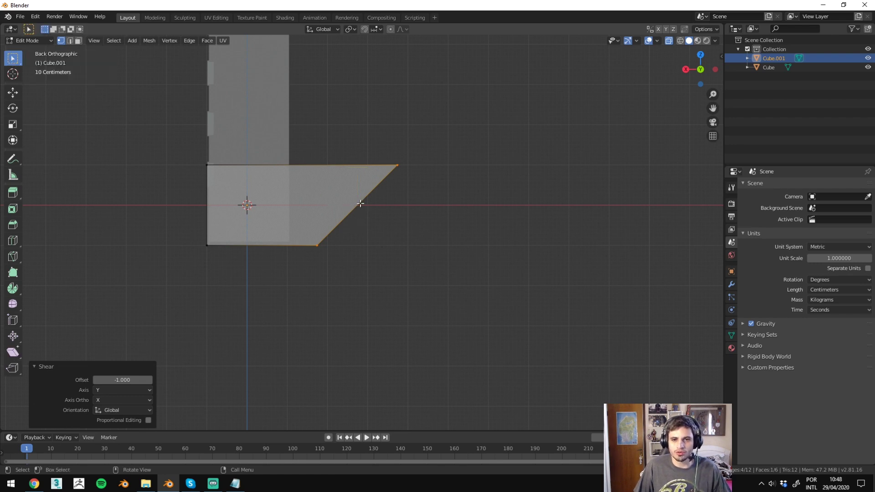
pyautogui.press('e')
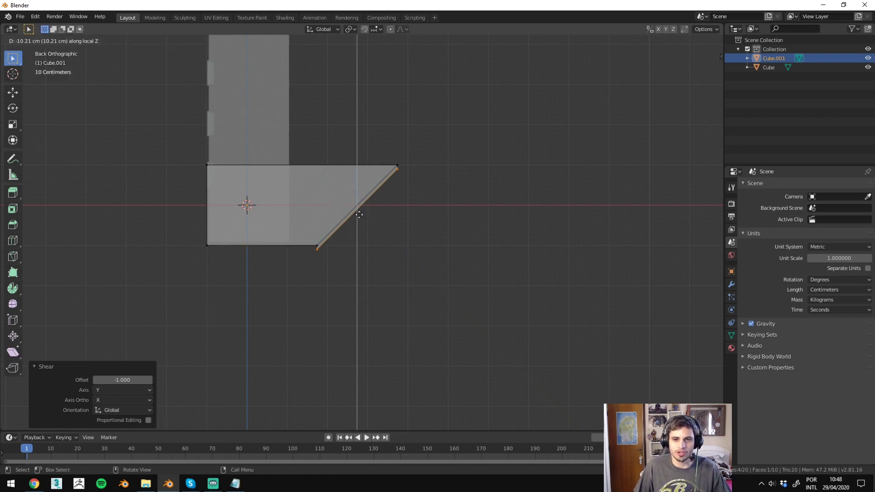
pyautogui.click(362, 333)
pyautogui.write('sz')
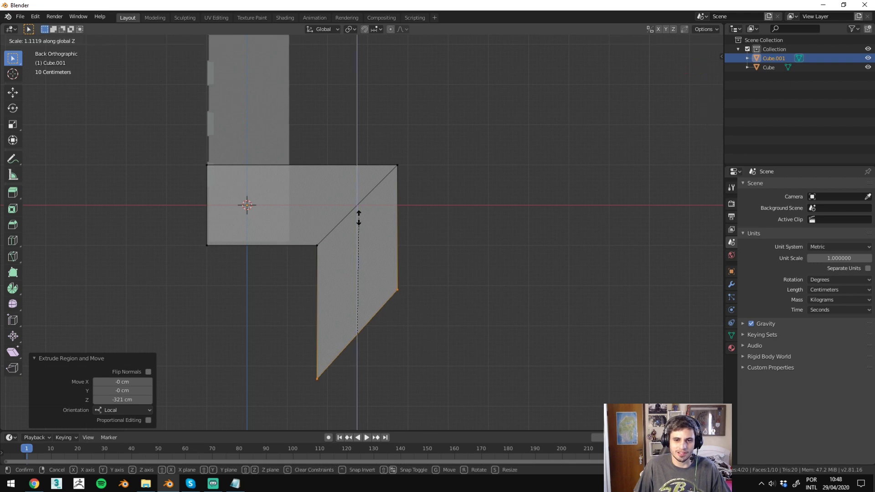
pyautogui.write('0')
pyautogui.press('Return')
pyautogui.scroll(-2, 349, 235)
pyautogui.press('c')
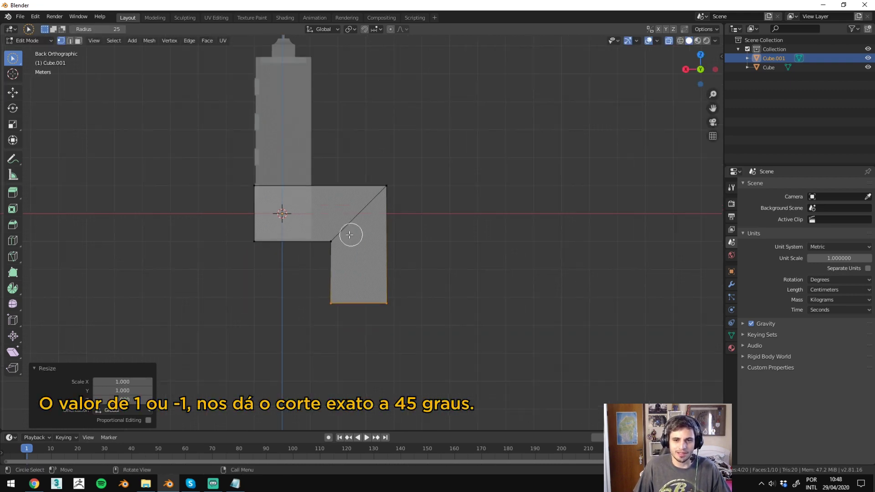
# Step: Clear the selection, view the L-shape in perspective, and leave Edit Mode
pyautogui.moveTo(16, 61); pyautogui.dragTo(51, 60)
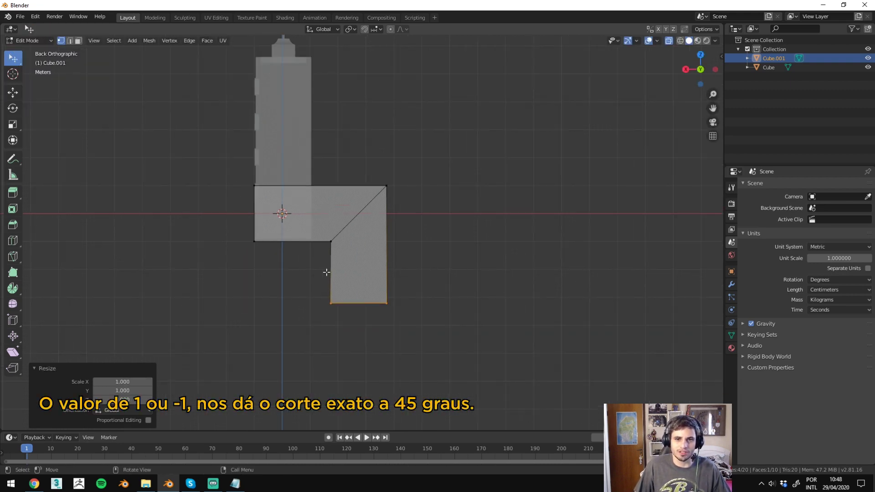
pyautogui.click(277, 283)
pyautogui.moveTo(426, 309); pyautogui.dragTo(348, 250, button='middle')
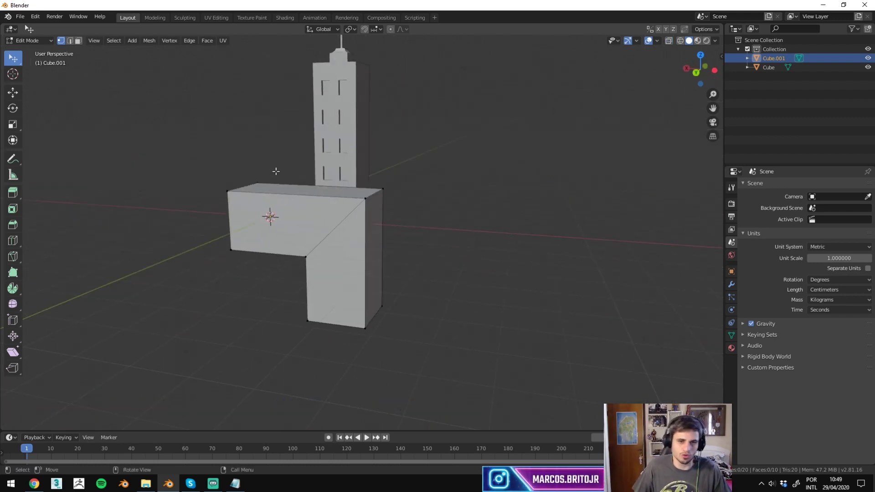
pyautogui.press('Tab')
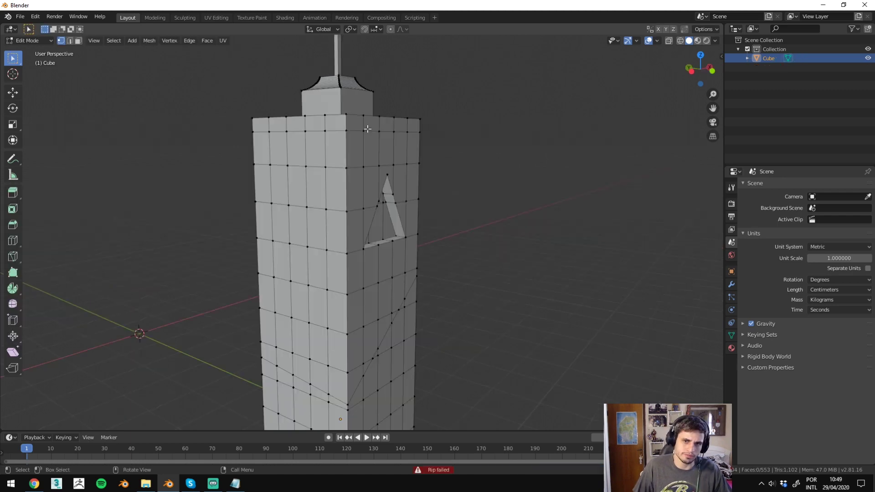
pyautogui.scroll(-2, 367, 128)
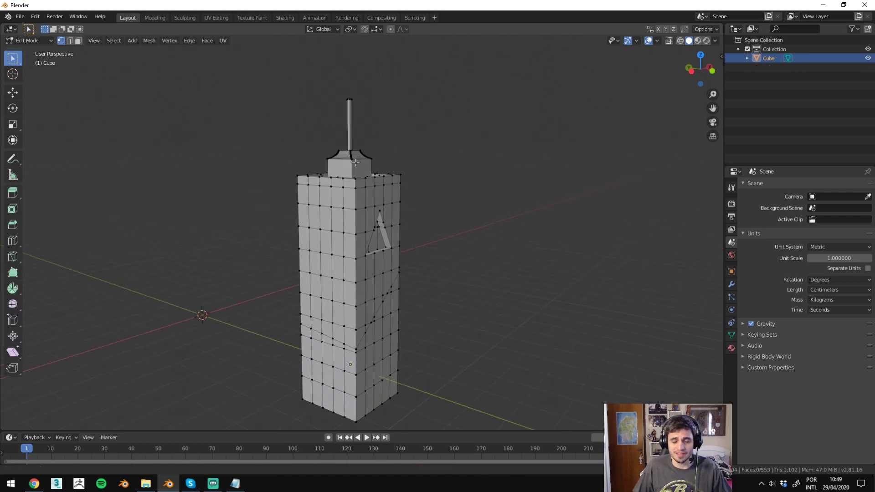
# Step: Bring the tower top into view and select a corner vertex on its rim
pyautogui.moveTo(432, 112); pyautogui.dragTo(408, 275, button='middle')
pyautogui.scroll(5, 257, 347)
pyautogui.keyDown('shift'); pyautogui.moveTo(258, 346); pyautogui.dragTo(56, 340, button='middle'); pyautogui.keyUp('shift')
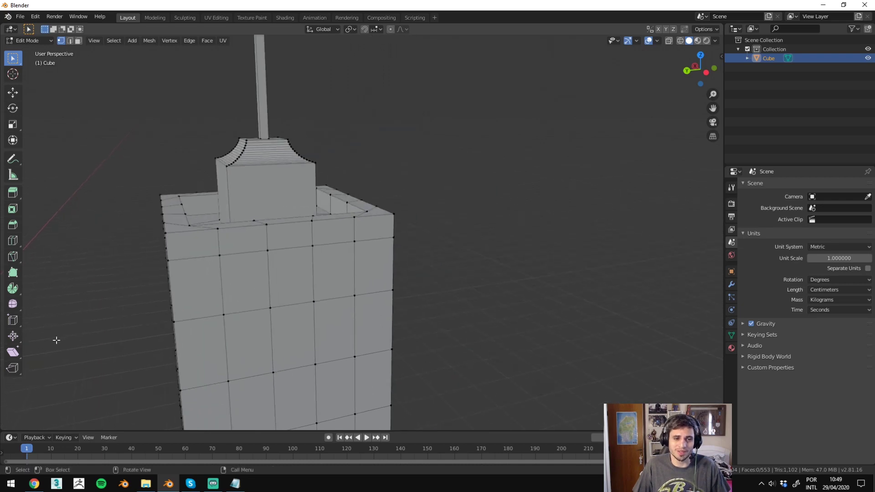
pyautogui.click(13, 368)
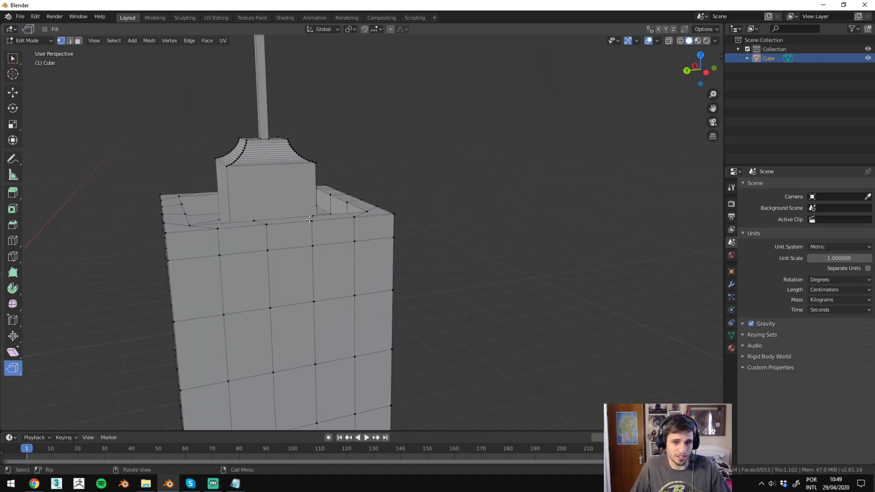
pyautogui.scroll(2, 310, 219)
pyautogui.scroll(2, 390, 191)
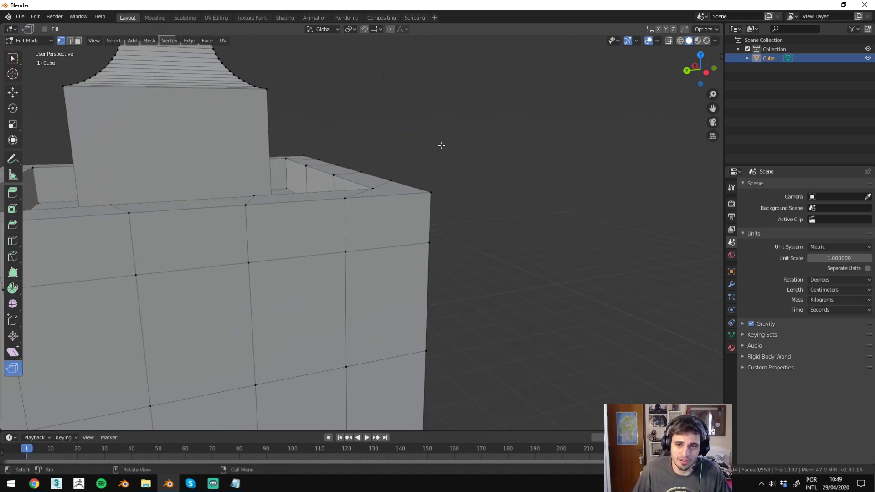
pyautogui.press('w')
pyautogui.scroll(-1, 439, 189)
pyautogui.moveTo(474, 156)
pyautogui.mouseDown()
pyautogui.moveTo(409, 212)
pyautogui.moveTo(470, 139)
pyautogui.mouseUp()
# Step: Rip the corner rim vertex loose and place it as a spike
pyautogui.click(13, 373)
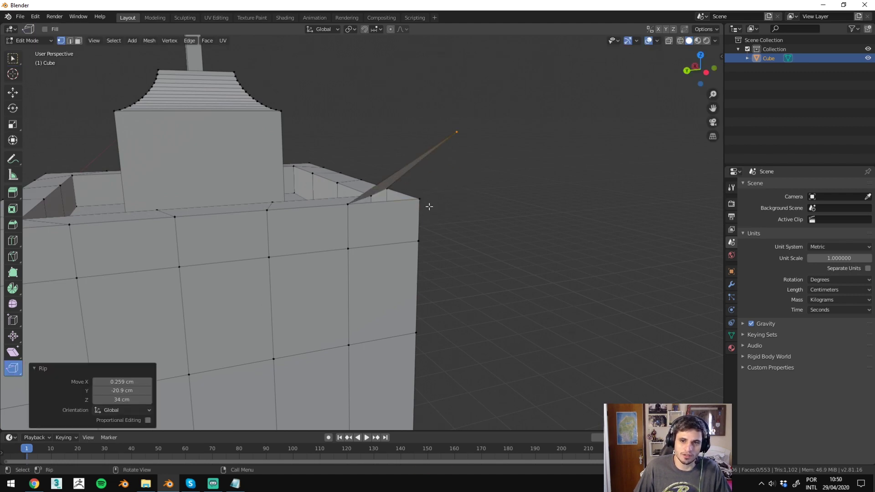
pyautogui.press('v')
pyautogui.moveTo(486, 208)
pyautogui.mouseDown(button='middle')
pyautogui.moveTo(313, 211)
pyautogui.moveTo(293, 225)
pyautogui.mouseUp(button='middle')
pyautogui.press('w')
pyautogui.press('v')
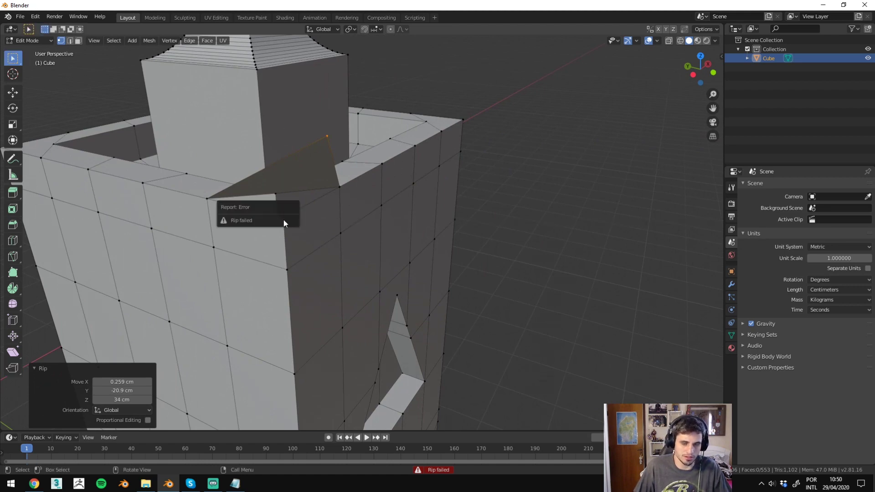
pyautogui.press('v')
pyautogui.click(315, 219)
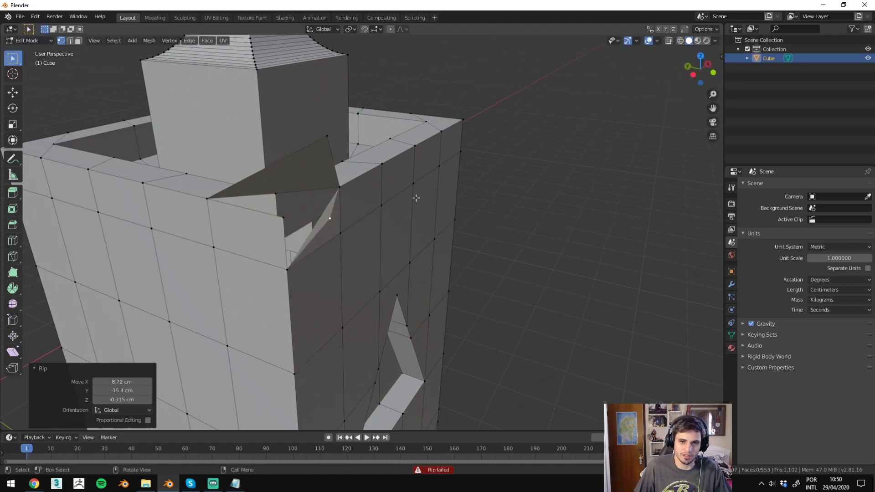
# Step: Select an edge vertex on the rim and raise it into a peak
pyautogui.moveTo(315, 218)
pyautogui.mouseDown(button='middle')
pyautogui.moveTo(502, 212)
pyautogui.moveTo(446, 225)
pyautogui.mouseUp(button='middle')
pyautogui.press('w')
pyautogui.click(426, 214)
pyautogui.press('g')
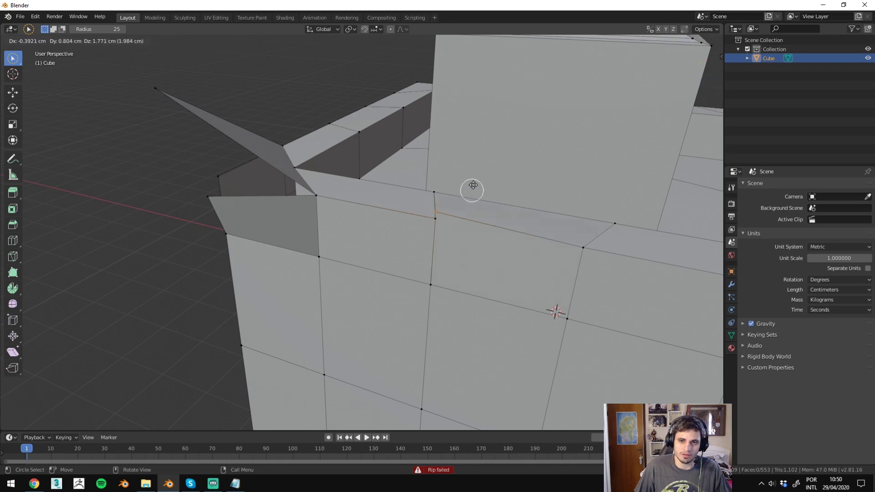
pyautogui.click(540, 137)
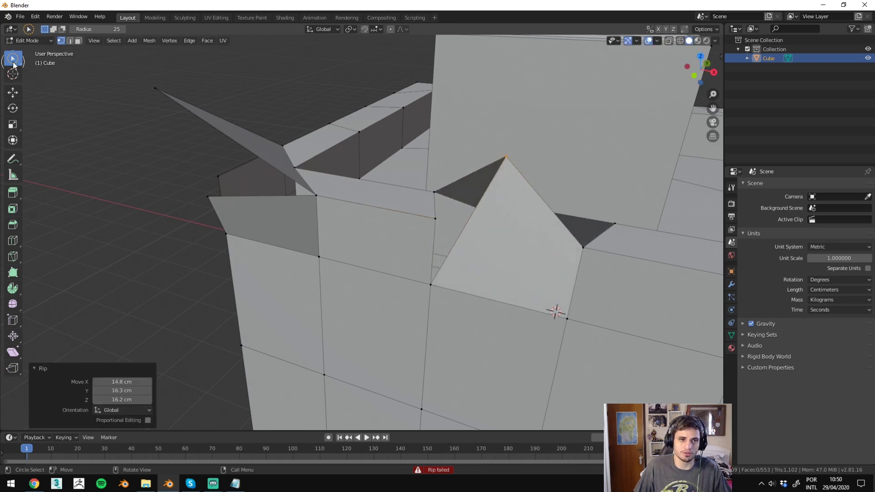
# Step: Rip another rim vertex, moving it -16 cm along X
pyautogui.moveTo(12, 58); pyautogui.dragTo(47, 80)
pyautogui.click(436, 219)
pyautogui.press('v')
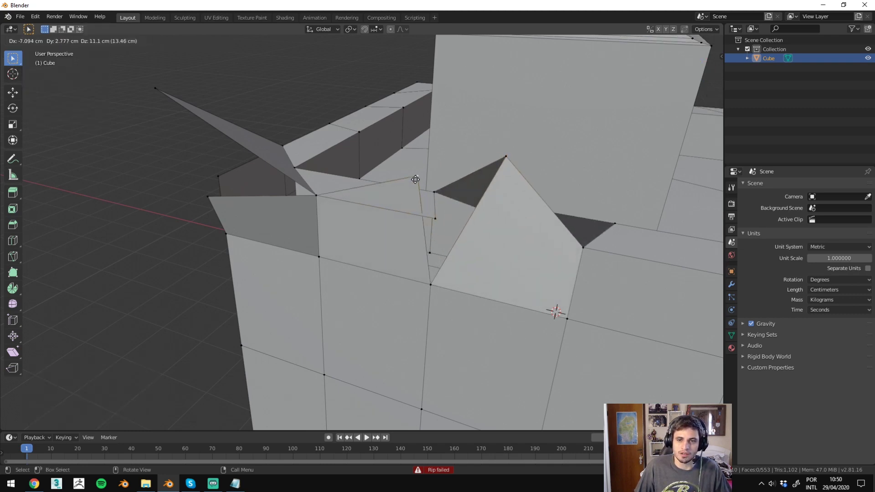
pyautogui.click(391, 183)
pyautogui.moveTo(391, 182)
pyautogui.mouseDown(button='middle')
pyautogui.moveTo(307, 192)
pyautogui.moveTo(54, 72)
pyautogui.mouseUp(button='middle')
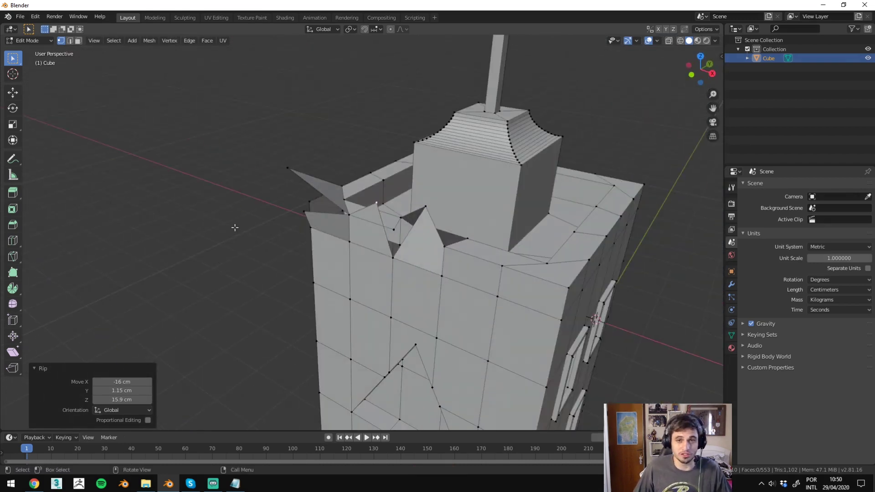
pyautogui.scroll(-3, 306, 207)
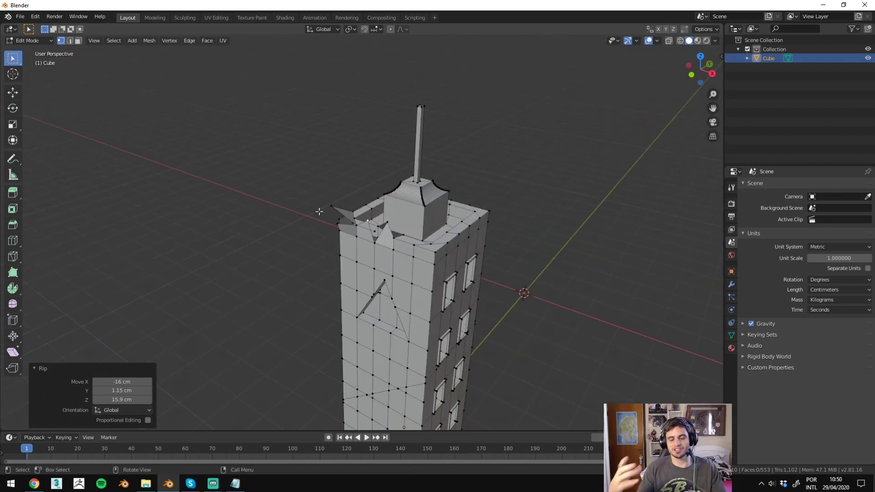